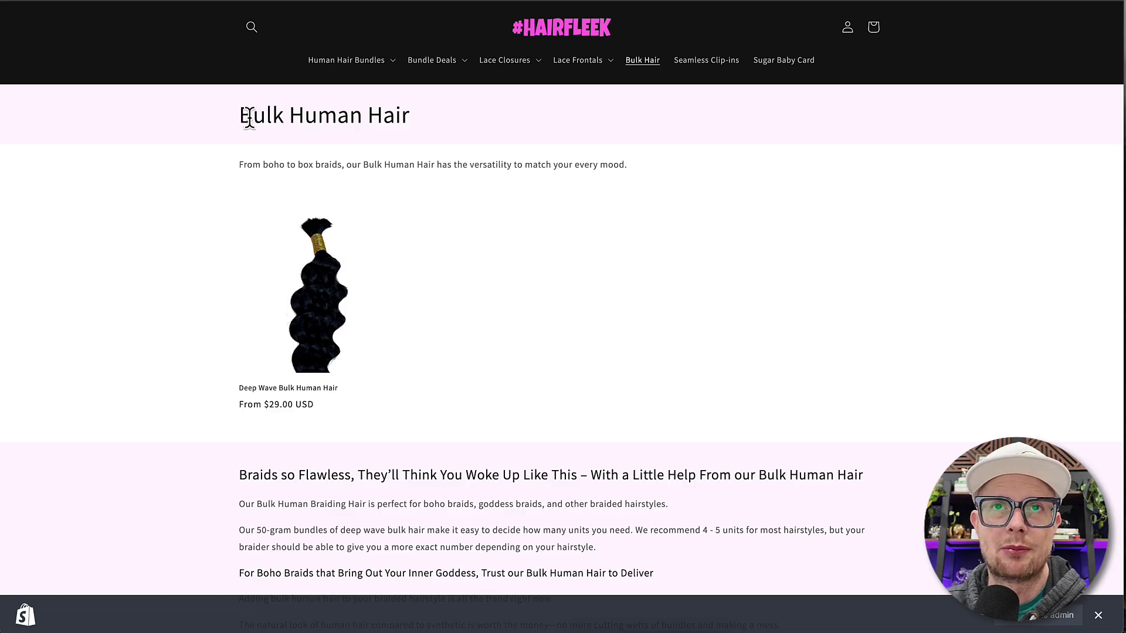
# - Review the Bulk Human Hair collection page, examining its heading, intro sentence and the description below the products
pyautogui.moveTo(246, 117); pyautogui.dragTo(409, 116)
pyautogui.moveTo(363, 165); pyautogui.dragTo(429, 166)
pyautogui.scroll(-6, 430, 236)
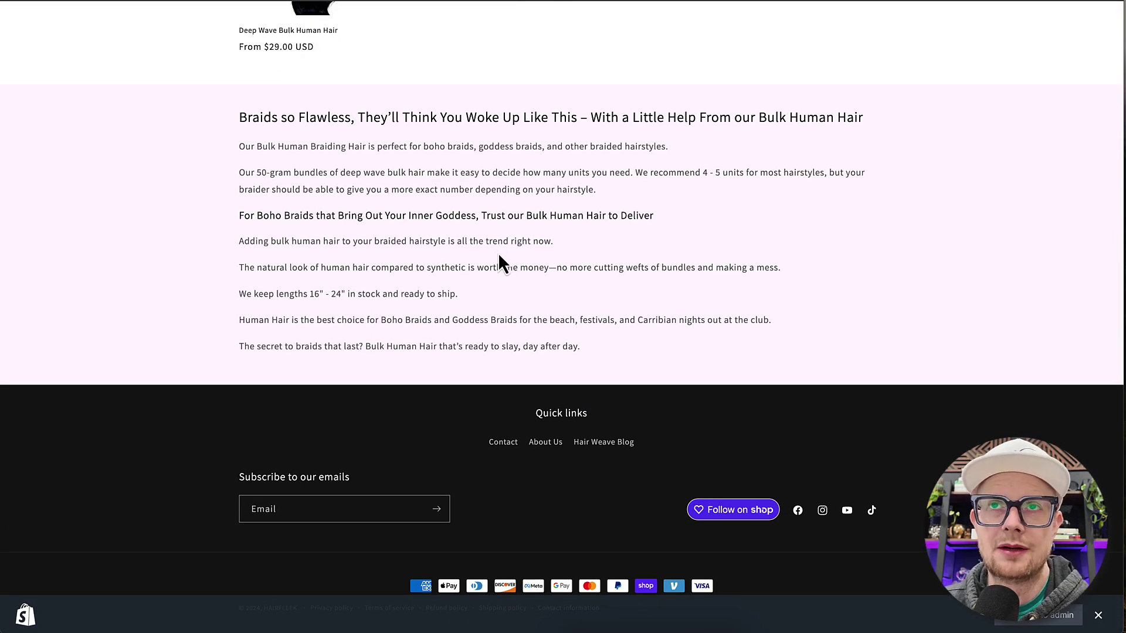
pyautogui.scroll(6, 493, 261)
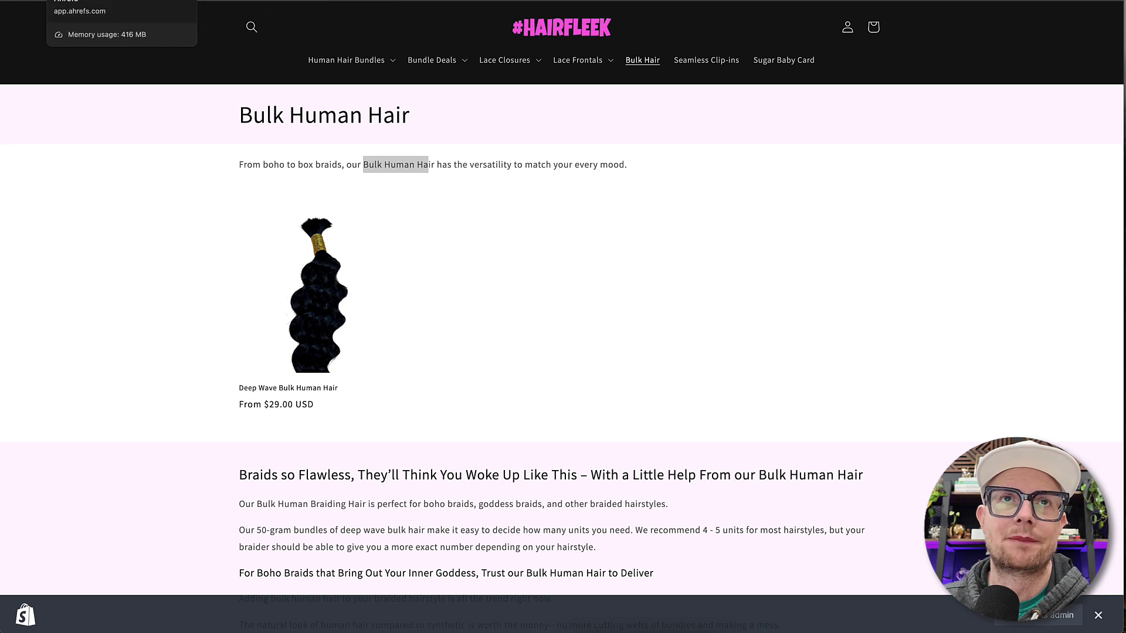
# - Switch to Ahrefs and examine the organic keywords, positions and ranking URLs for hairfleek.com
pyautogui.click(94, 0)
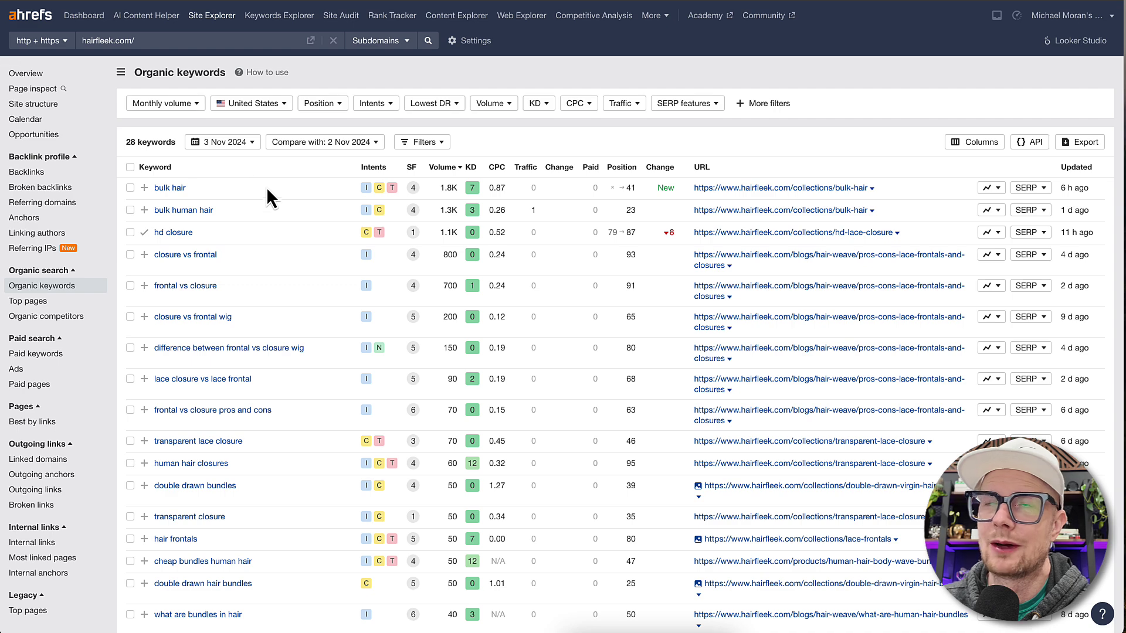
pyautogui.scroll(-6, 351, 220)
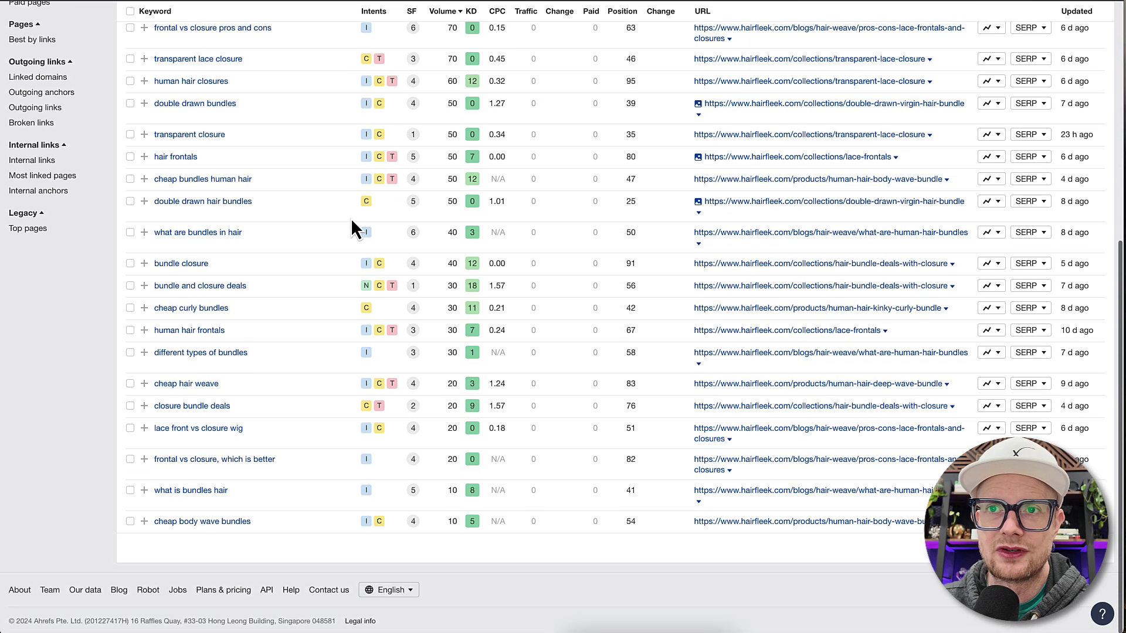
pyautogui.scroll(2, 352, 219)
pyautogui.scroll(5, 351, 218)
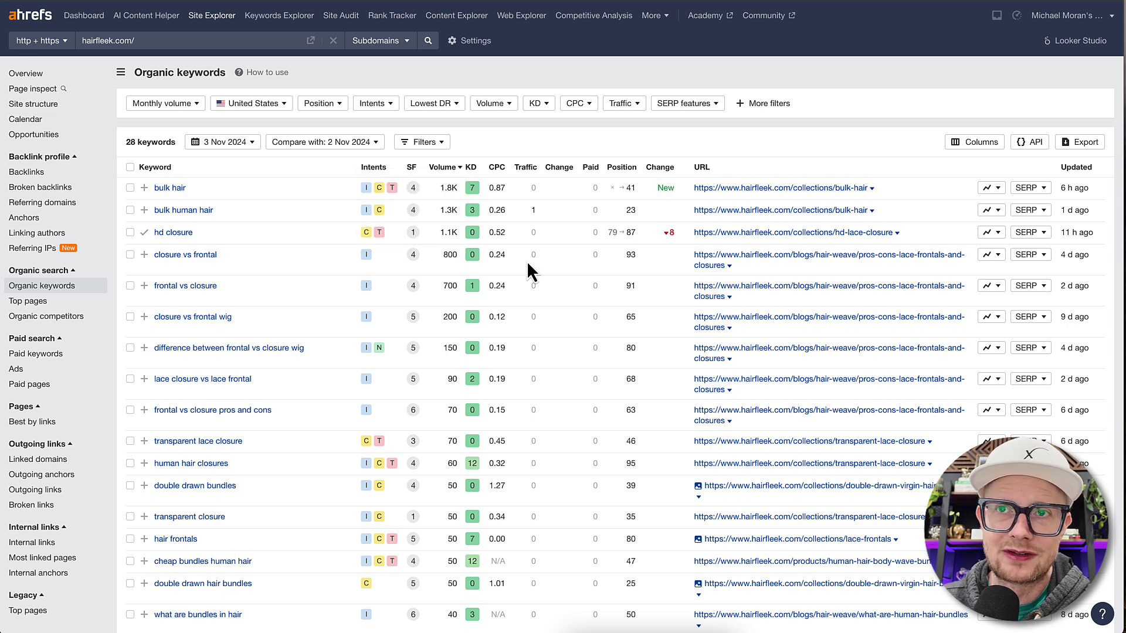
pyautogui.scroll(-3, 555, 414)
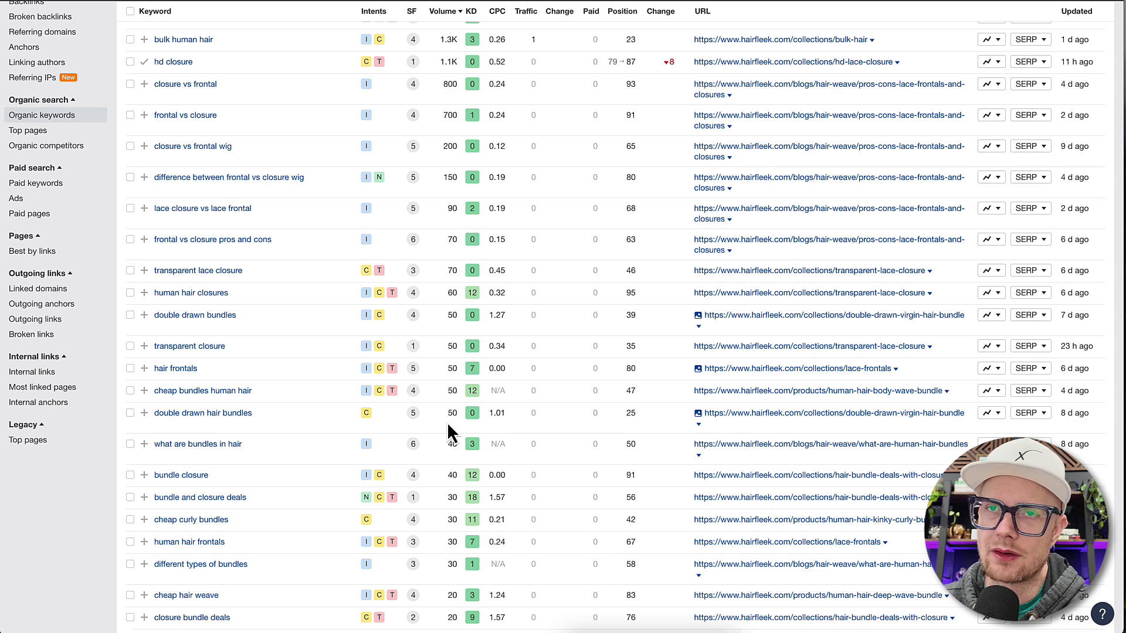
pyautogui.scroll(5, 439, 423)
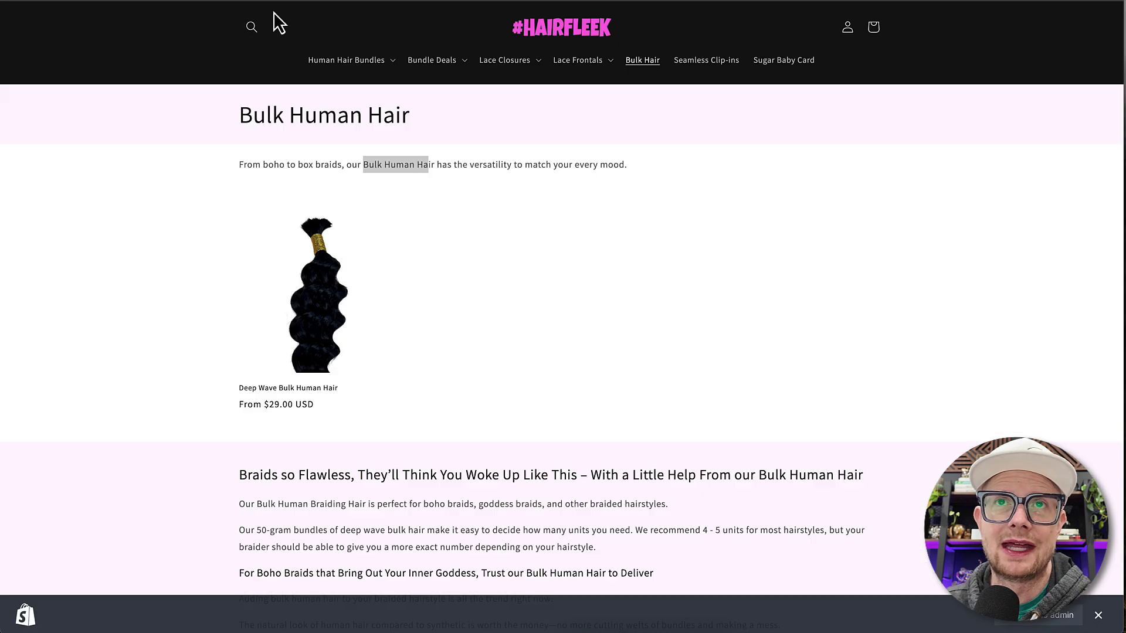
# - Open the store's Virgin Hair Bundle Deals collection page and check it for intro and description content
pyautogui.click(425, 63)
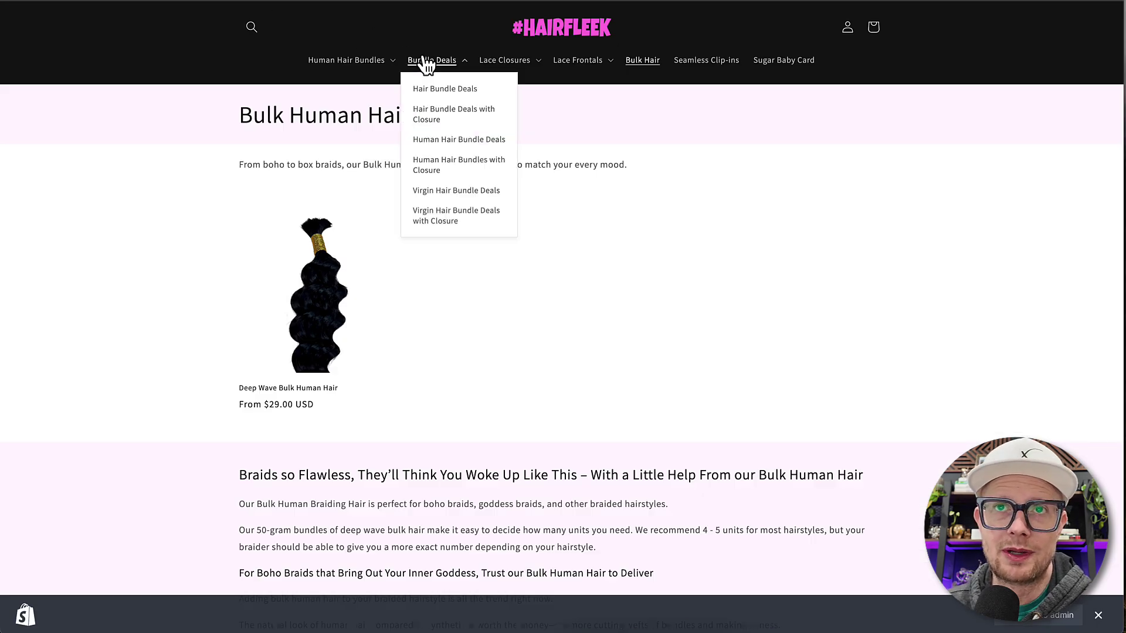
pyautogui.click(456, 191)
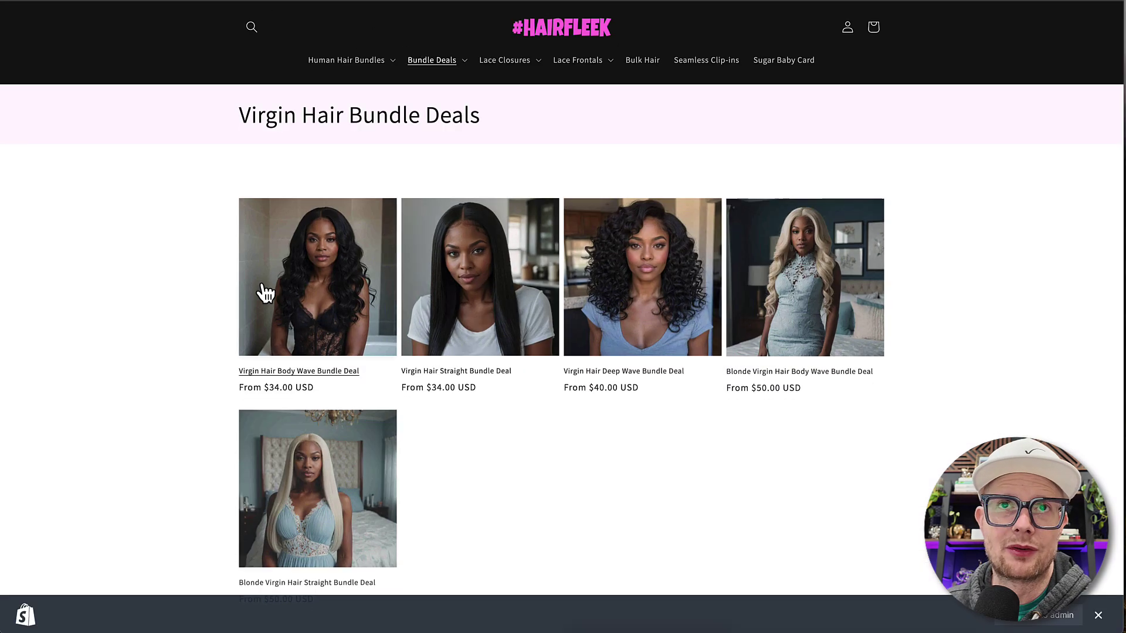
pyautogui.scroll(-5, 252, 288)
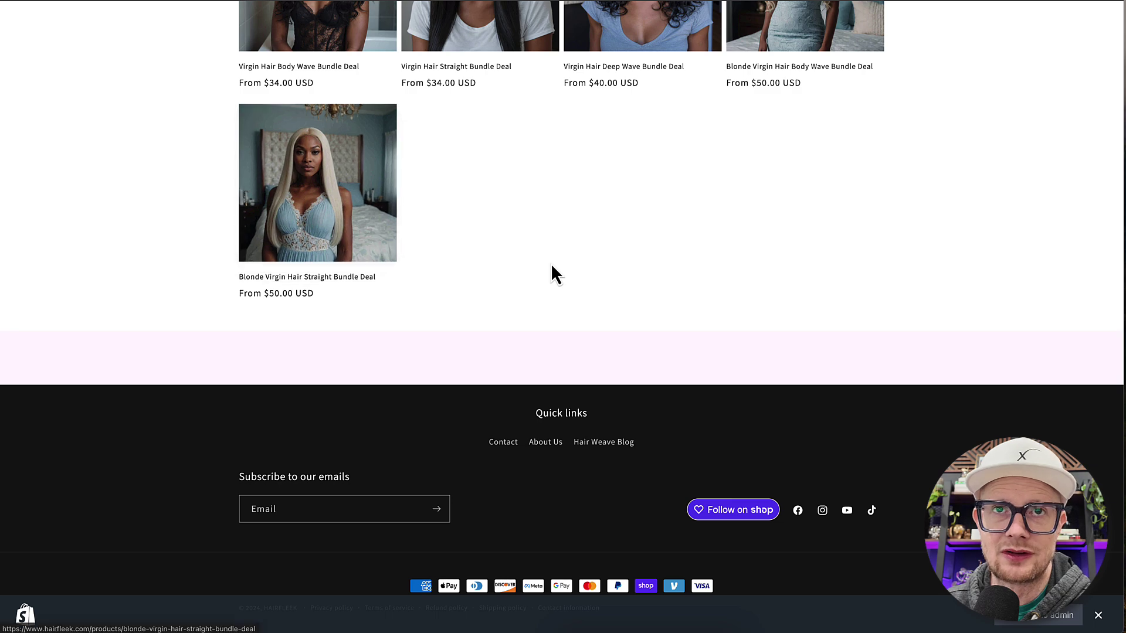
pyautogui.scroll(5, 551, 263)
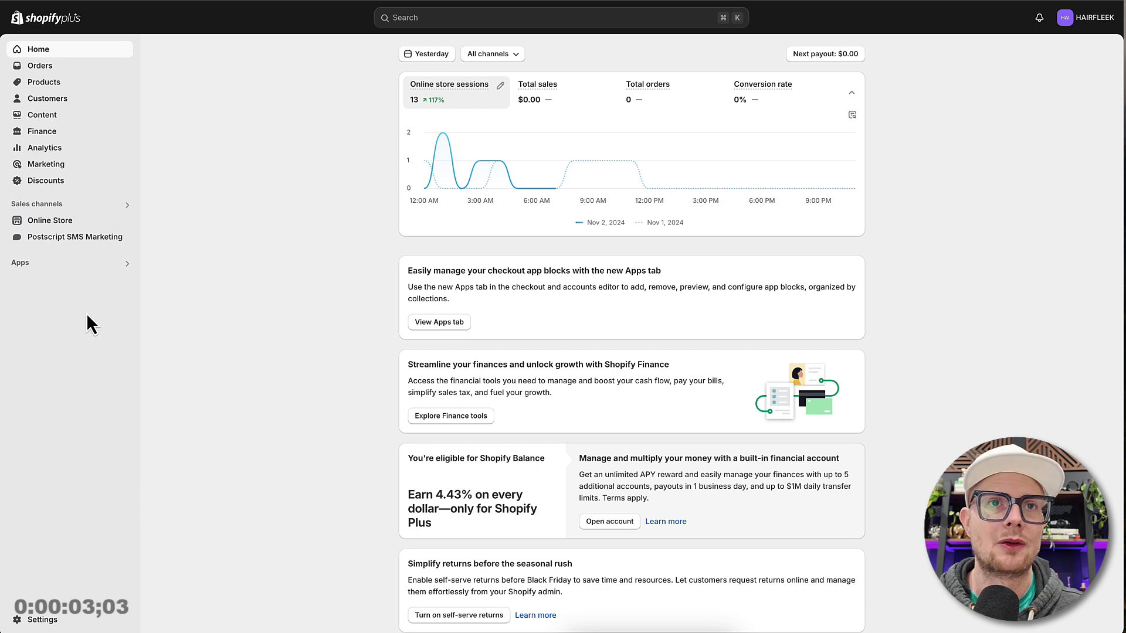
# - Open the Virgin Hair Bundle Deals collection for editing in the Shopify admin
pyautogui.click(52, 221)
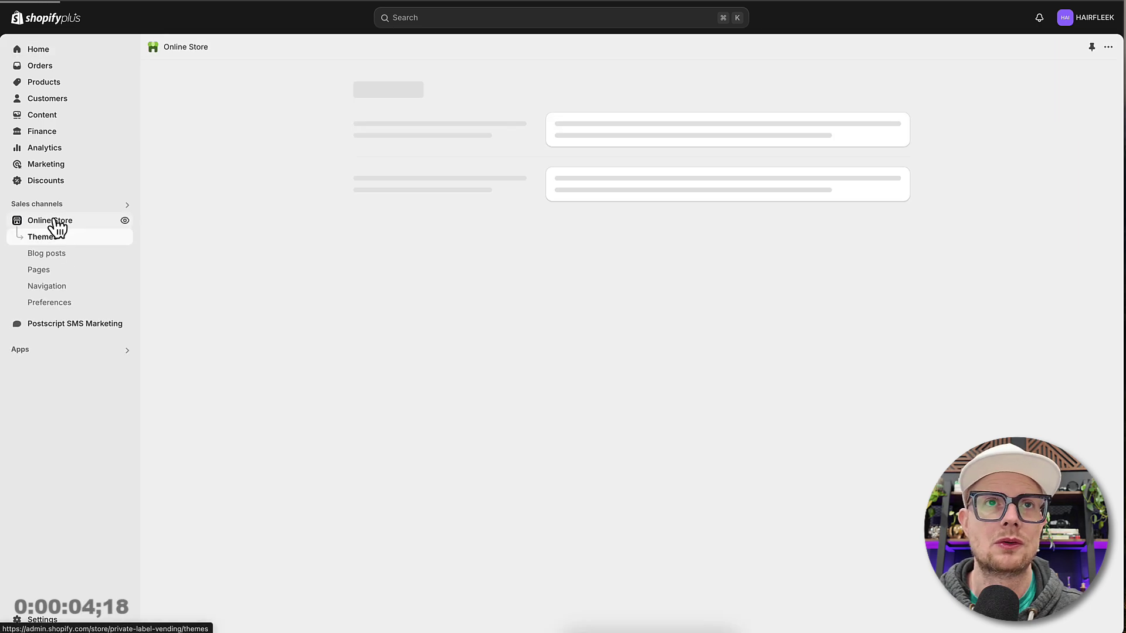
pyautogui.click(41, 80)
pyautogui.click(42, 100)
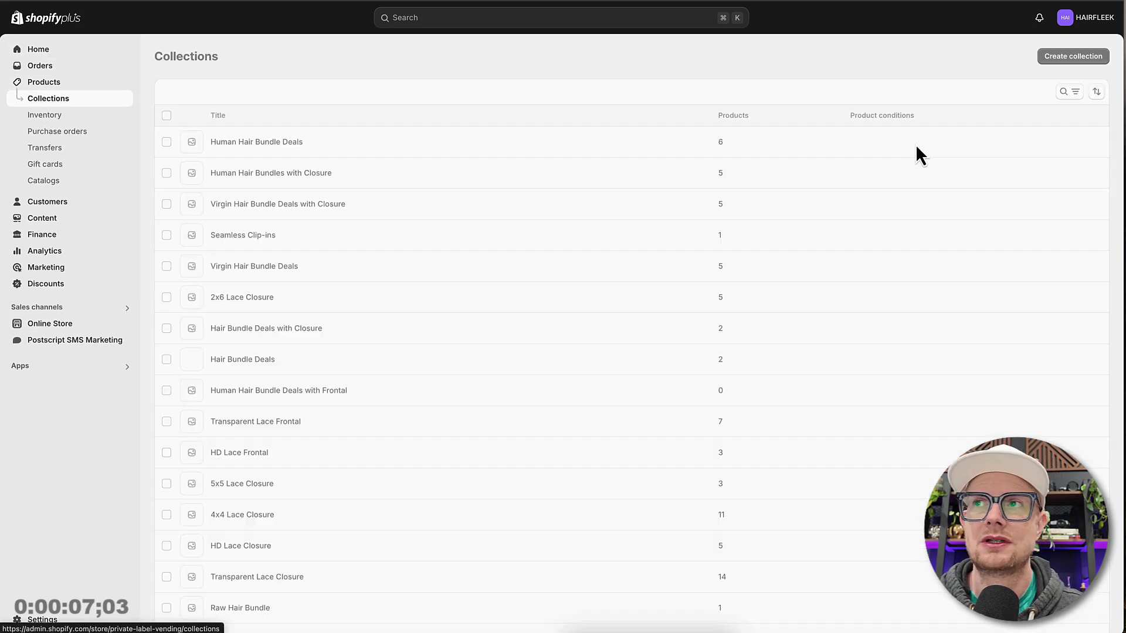
pyautogui.click(1063, 93)
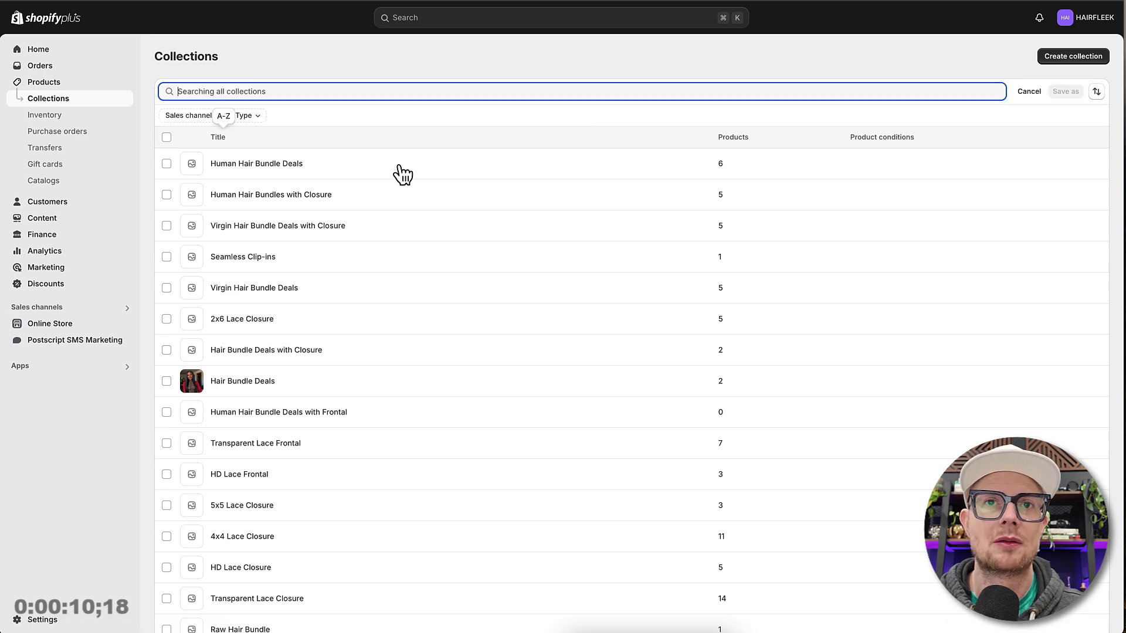
pyautogui.click(278, 289)
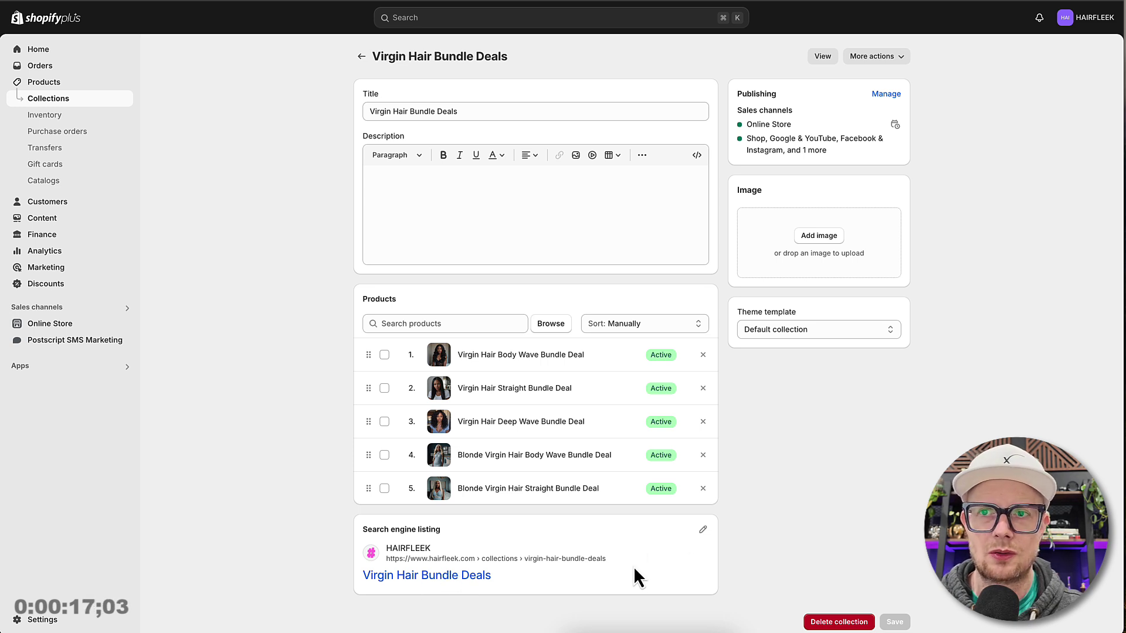
# - Set the collection's search engine page title to "Virgin Hair Bundle Deals | Popular Textured Bundles"
pyautogui.click(703, 529)
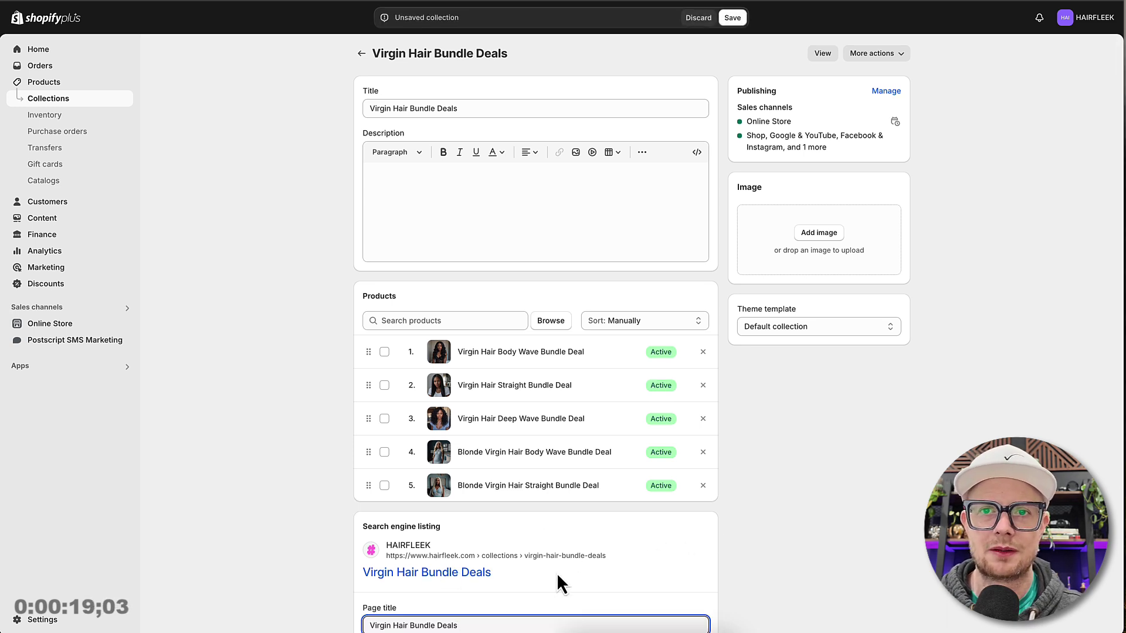
pyautogui.scroll(-3, 528, 539)
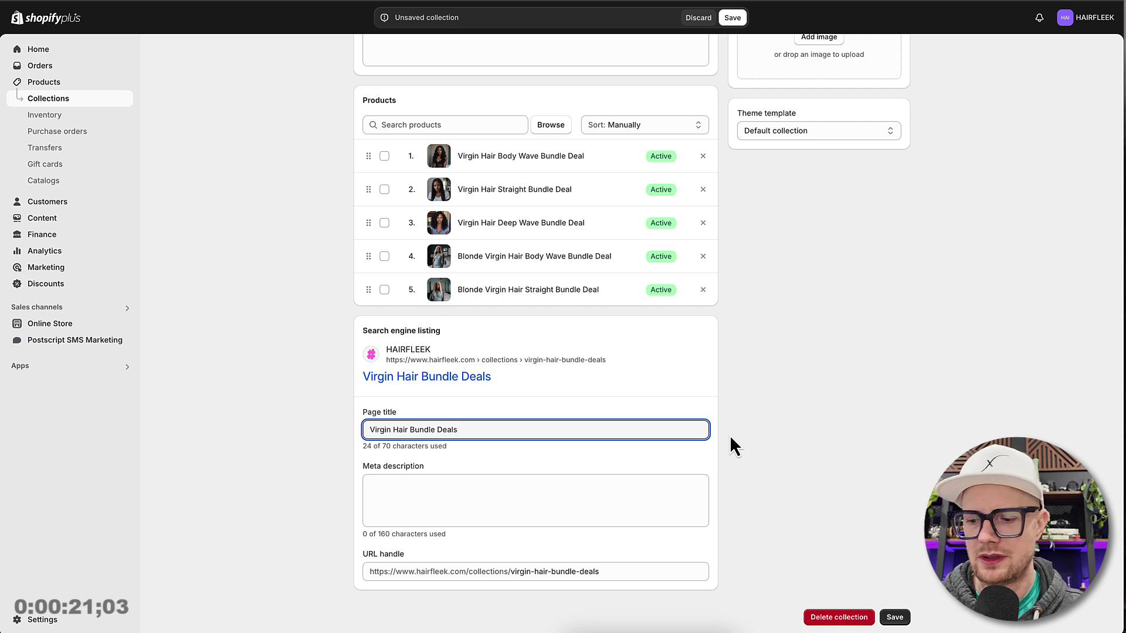
pyautogui.write('| ')
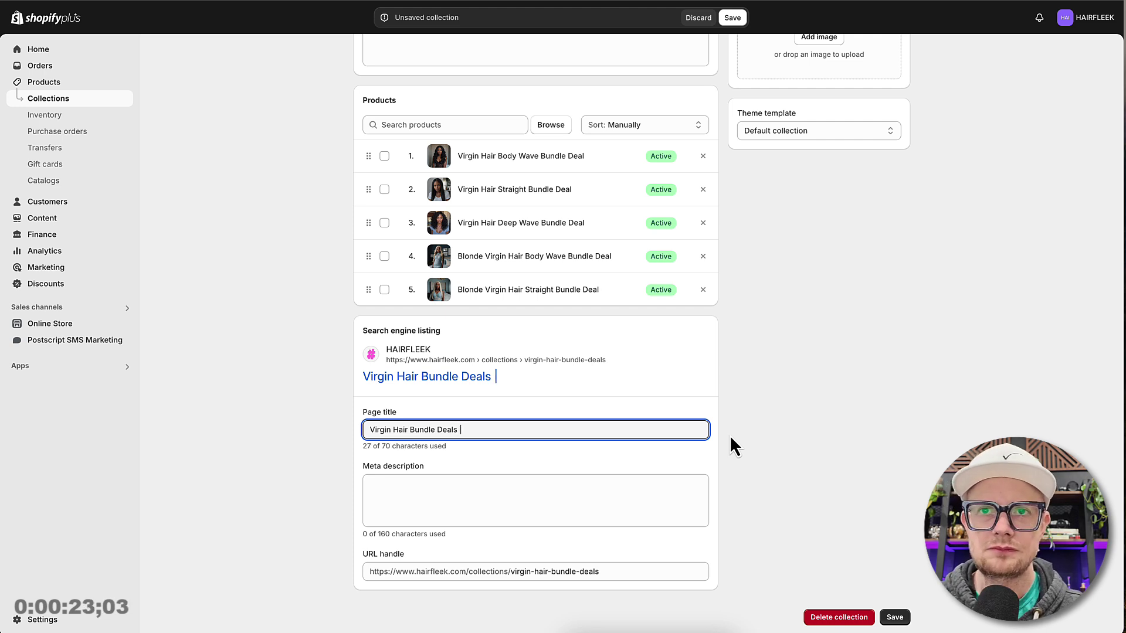
pyautogui.write('Popular')
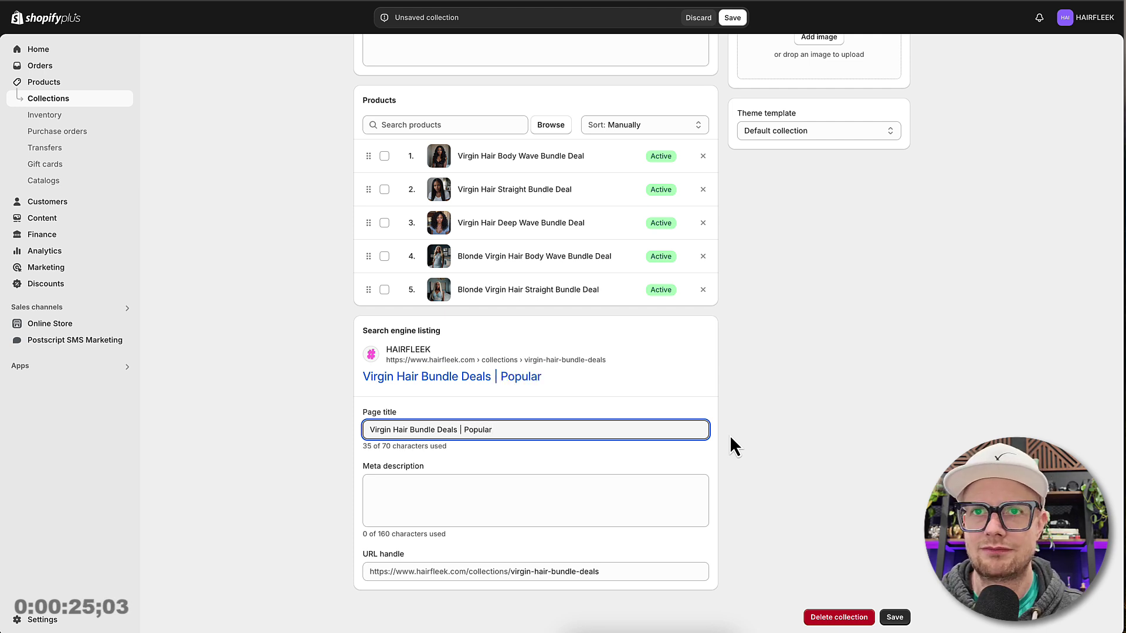
pyautogui.write(' Textured')
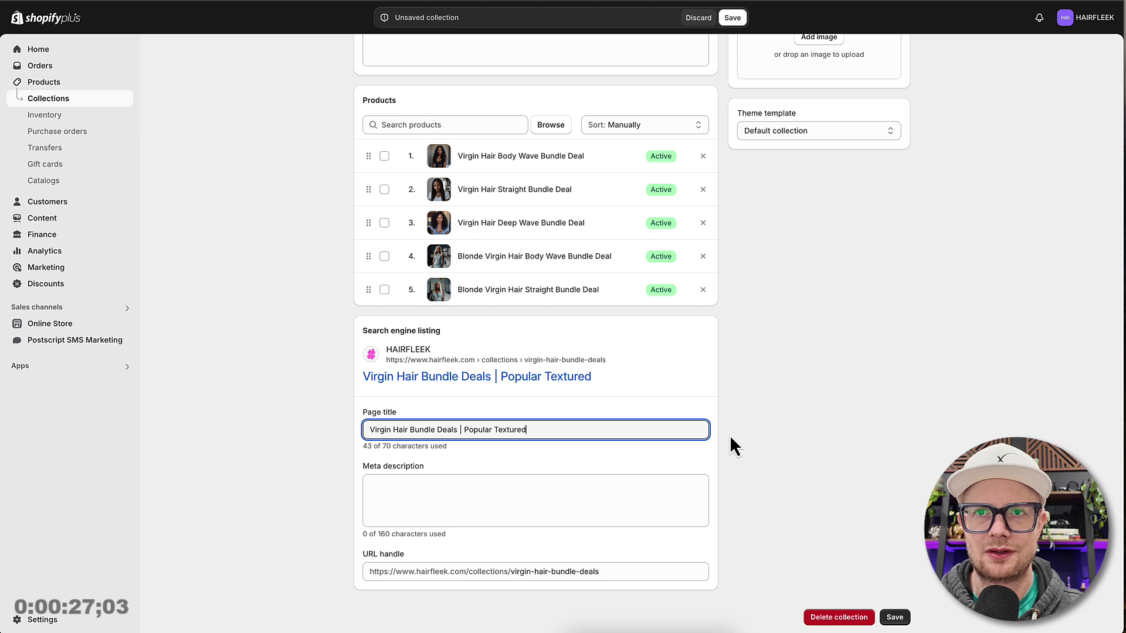
pyautogui.write(' Bundles')
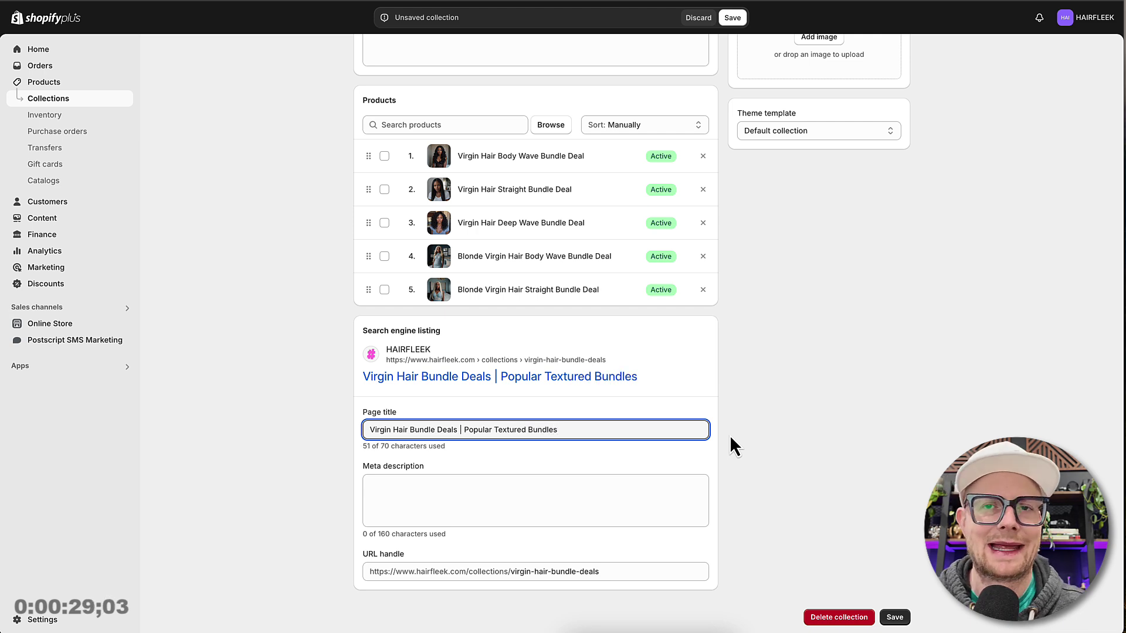
# - Begin the collection's meta description with "Shop our affordable Virgin Hair Bundle Deals"
pyautogui.click(434, 503)
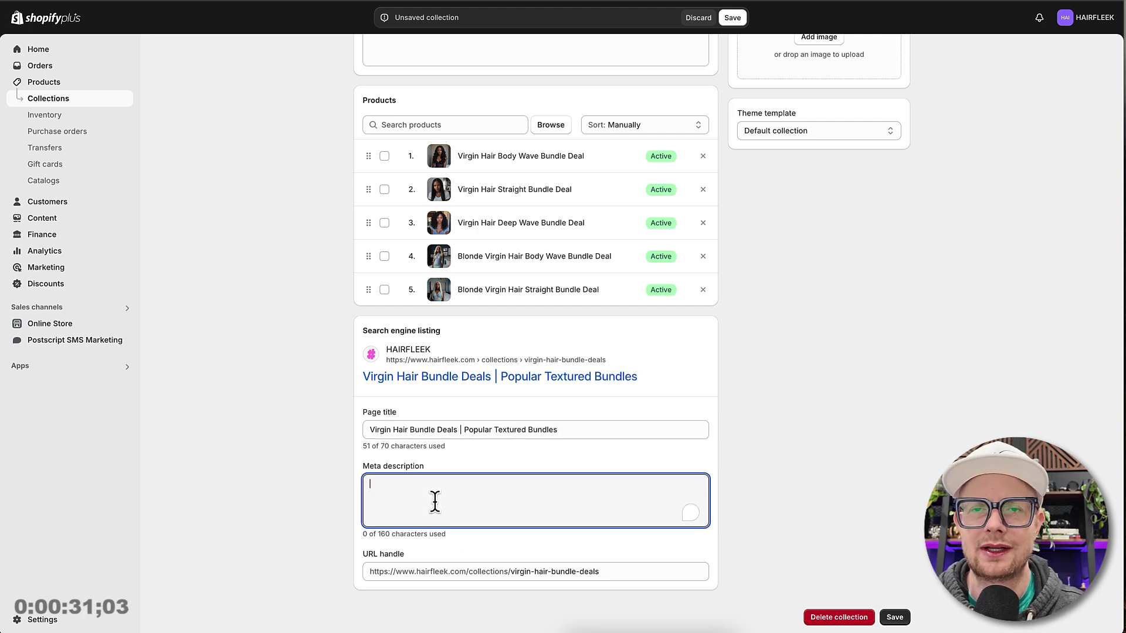
pyautogui.write('Shop ur')
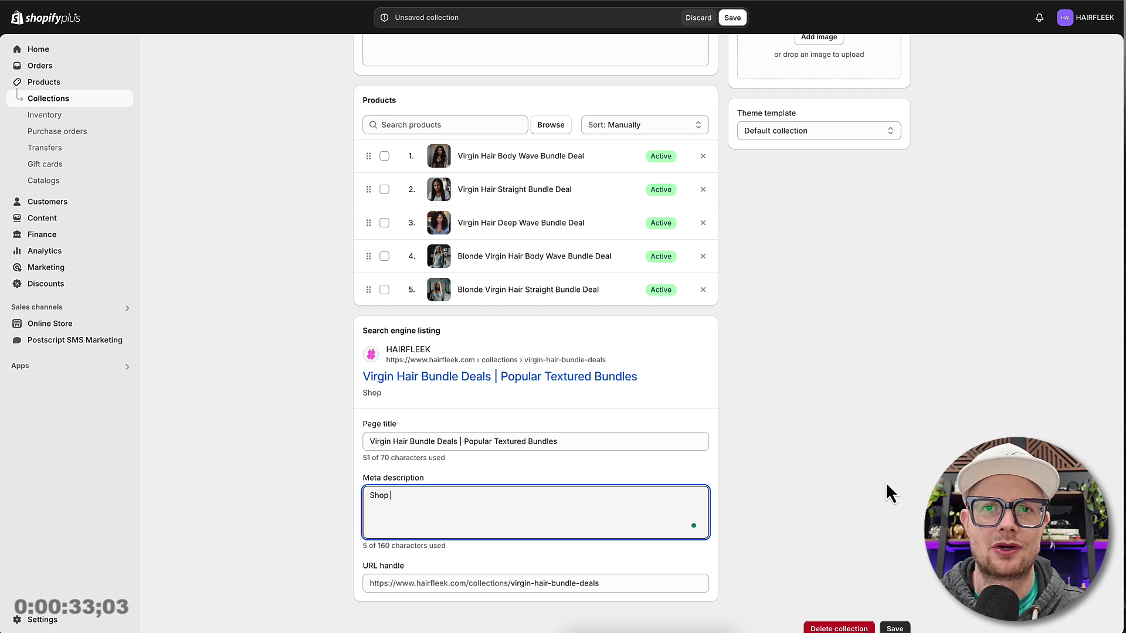
pyautogui.press('BackSpace')
pyautogui.press('BackSpace')
pyautogui.press('BackSpace')
pyautogui.write('our')
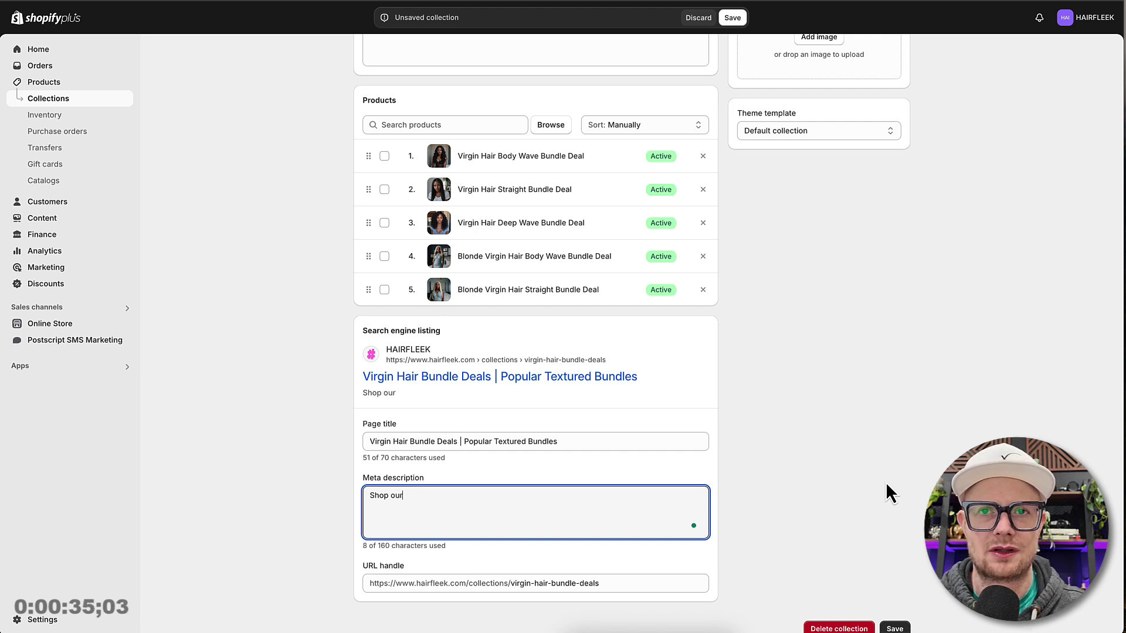
pyautogui.write(' affor')
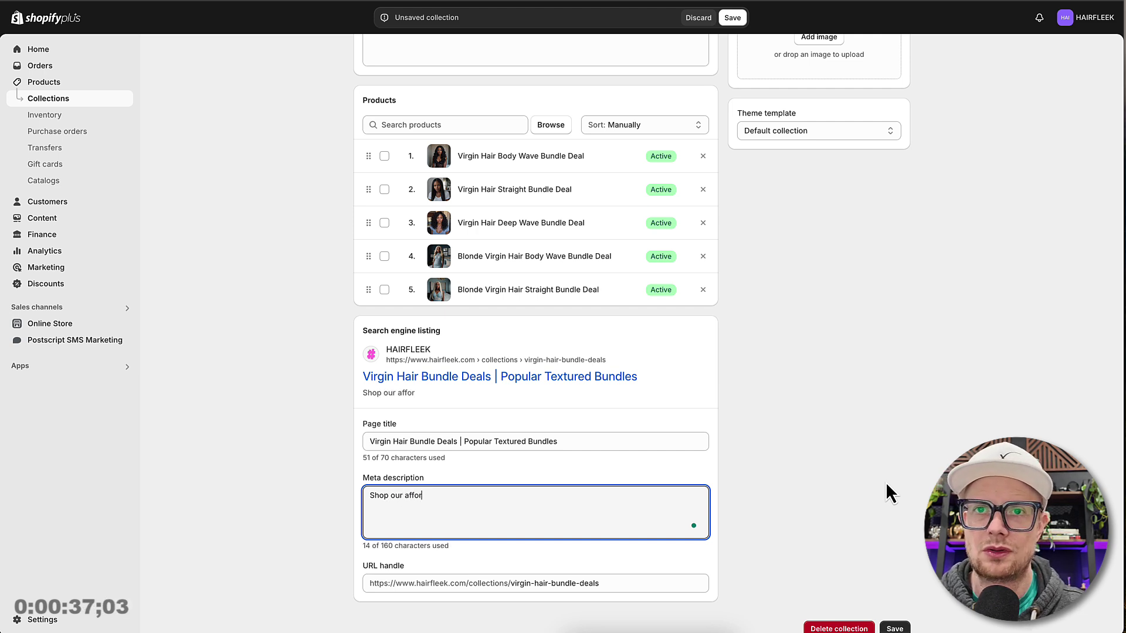
pyautogui.write('dable Virgin')
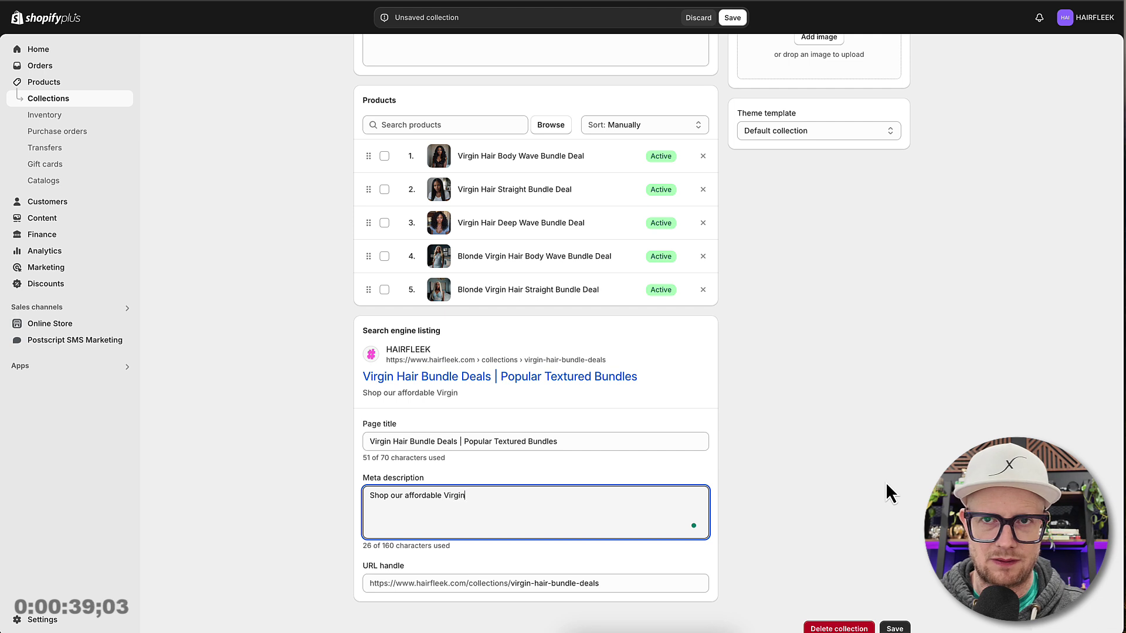
pyautogui.write(' Hair Bundle D')
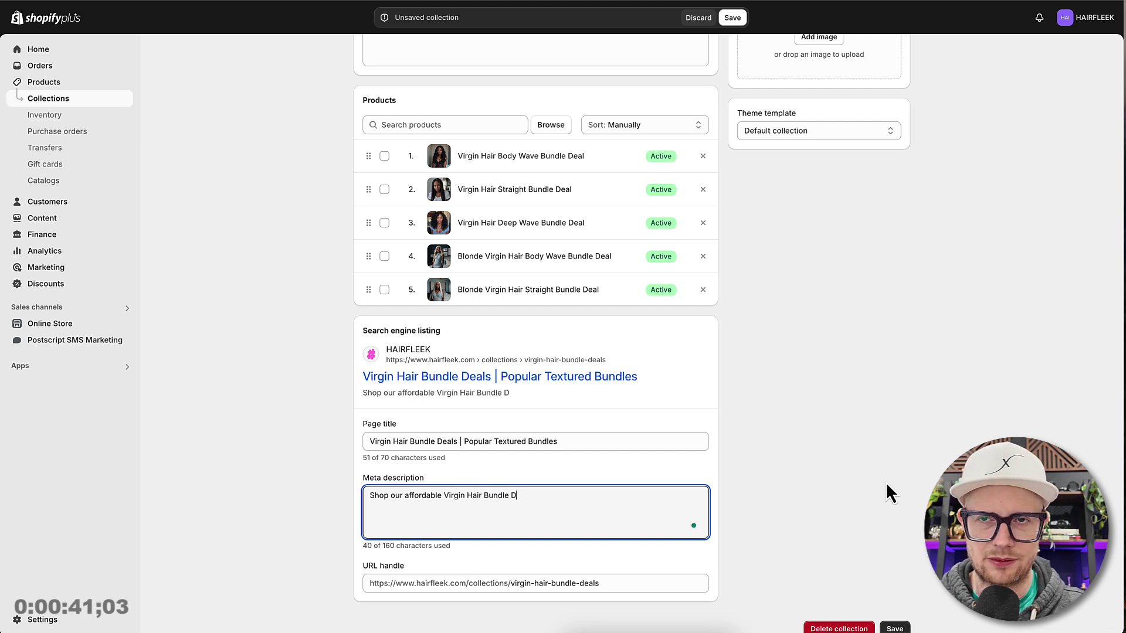
pyautogui.write('eals')
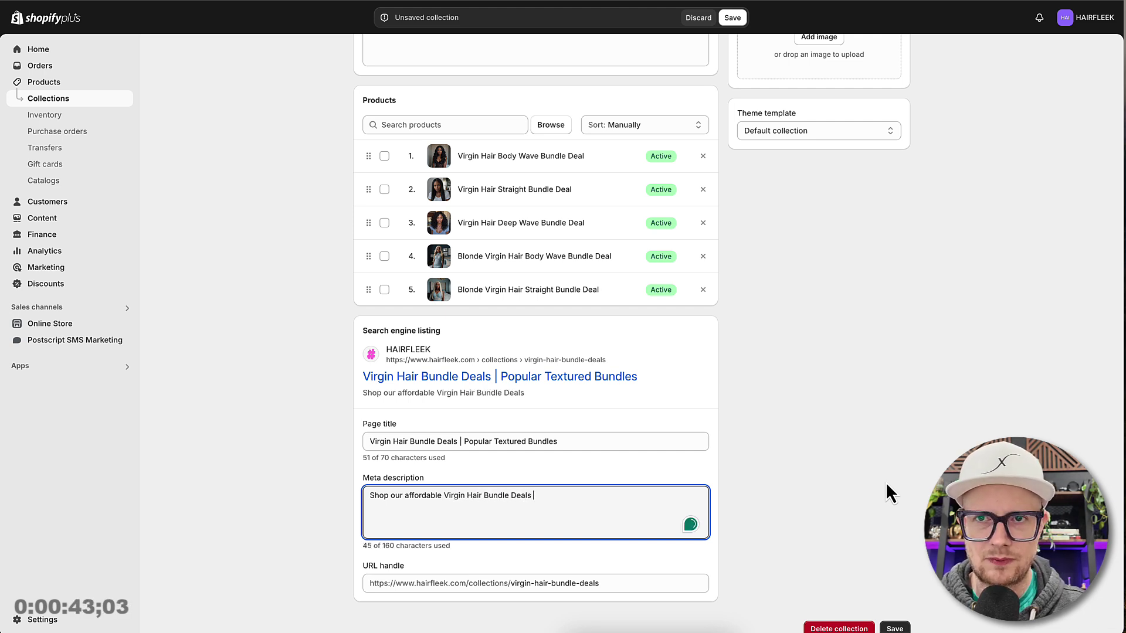
pyautogui.press('BackSpace')
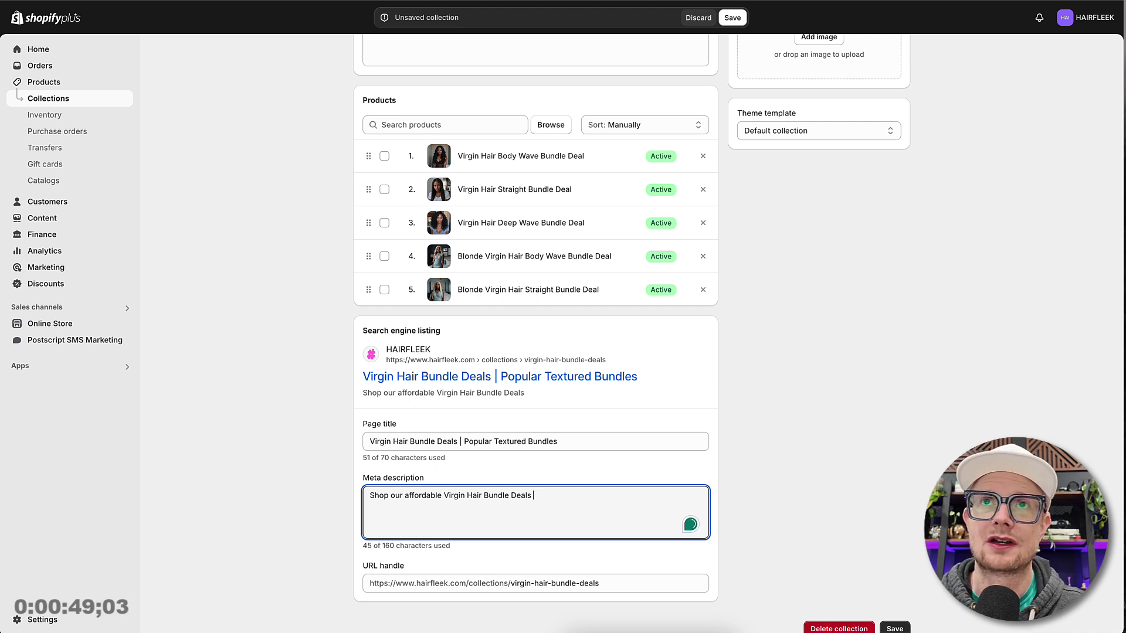
# - Switch to ChatGPT and request 20 daring, flirty, sassy one-liners on how good a cheap virgin hair bundle deal makes a woman look without breaking the bank
pyautogui.click(789, 1)
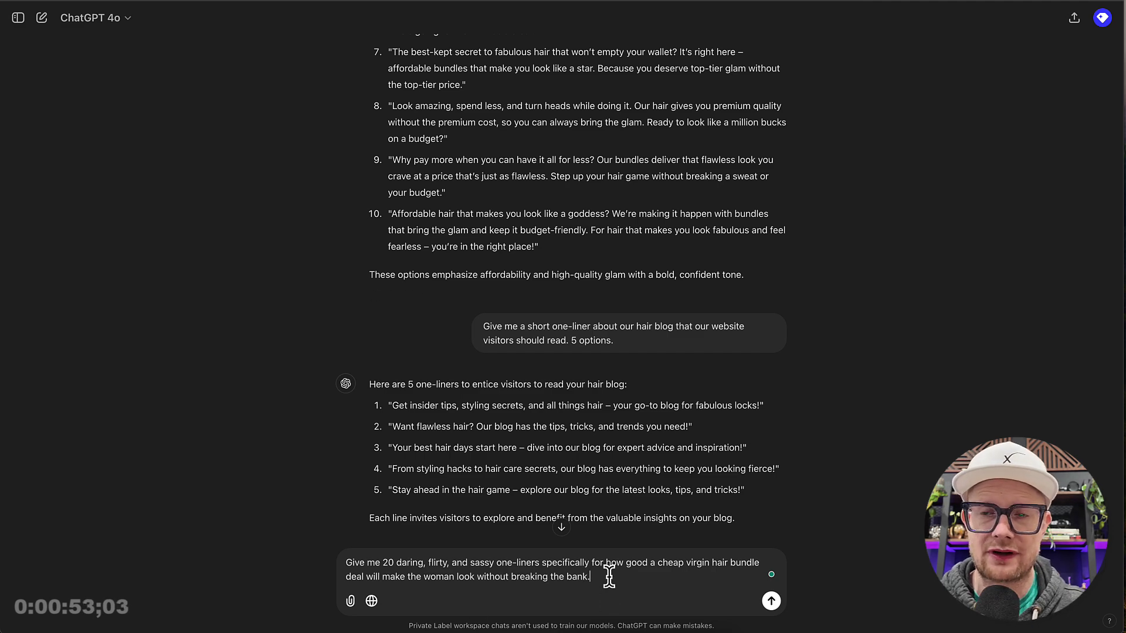
pyautogui.press('Return')
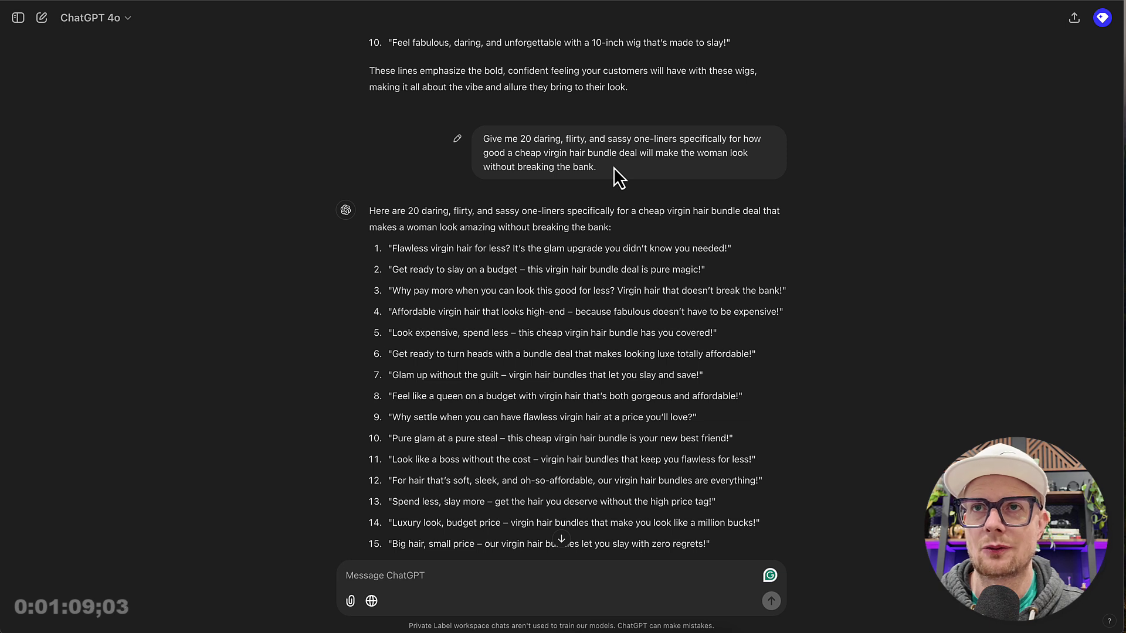
# - Copy the one-liner "Spend less, slay more – get the hair you deserve without the high price tag!" and return to the Shopify collection
pyautogui.scroll(-3, 613, 167)
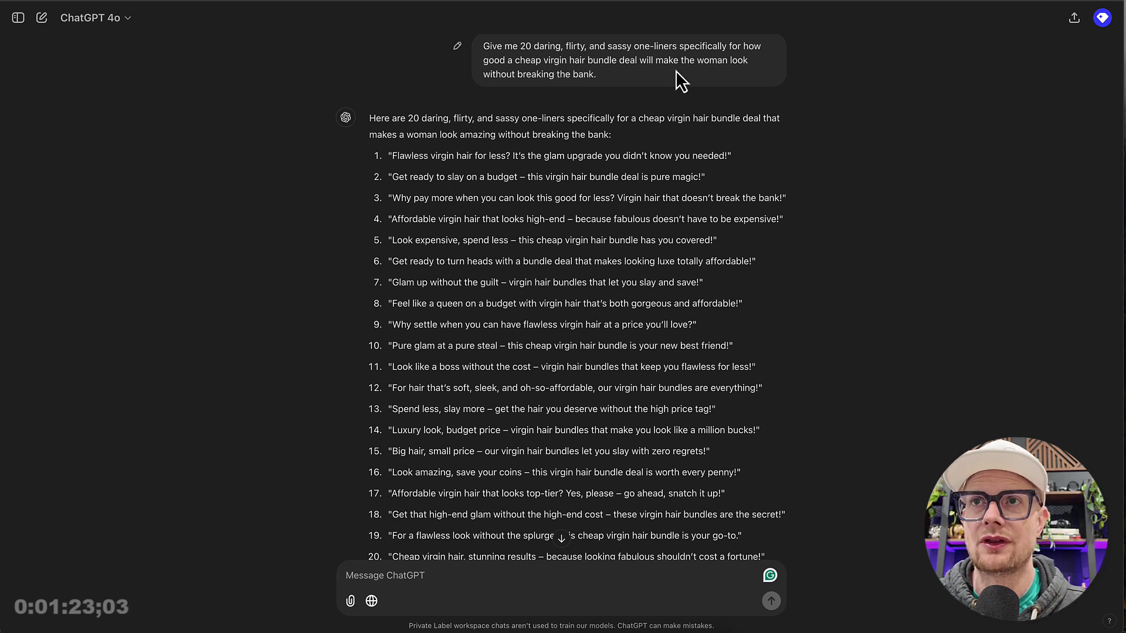
pyautogui.scroll(-2, 521, 101)
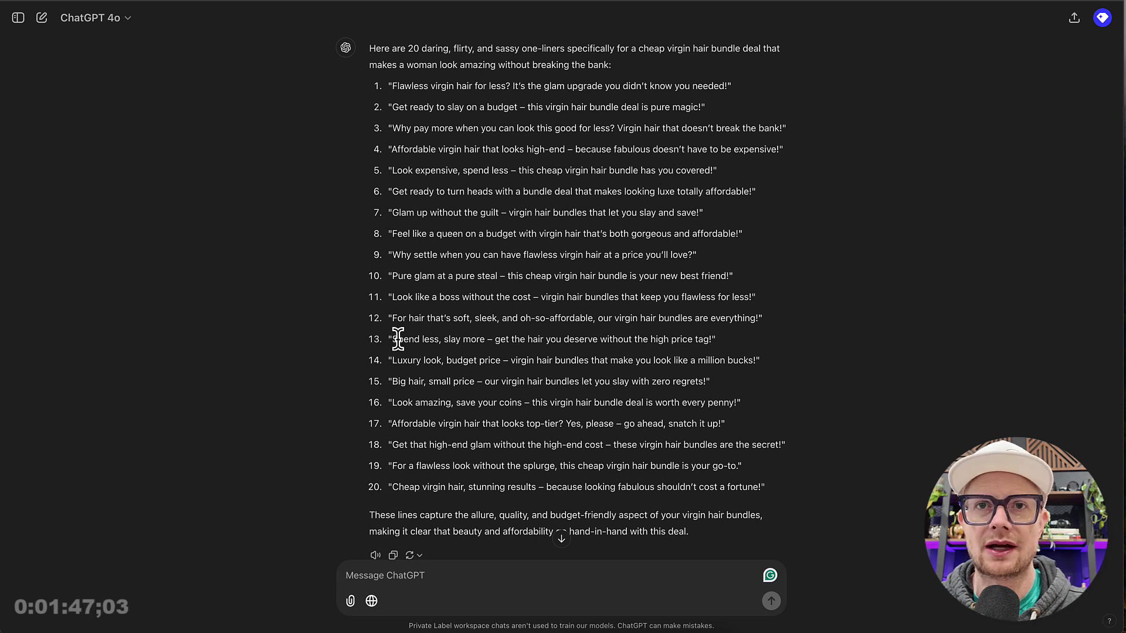
pyautogui.moveTo(395, 339); pyautogui.dragTo(713, 336)
pyautogui.hotkey('ctrl', 'c')
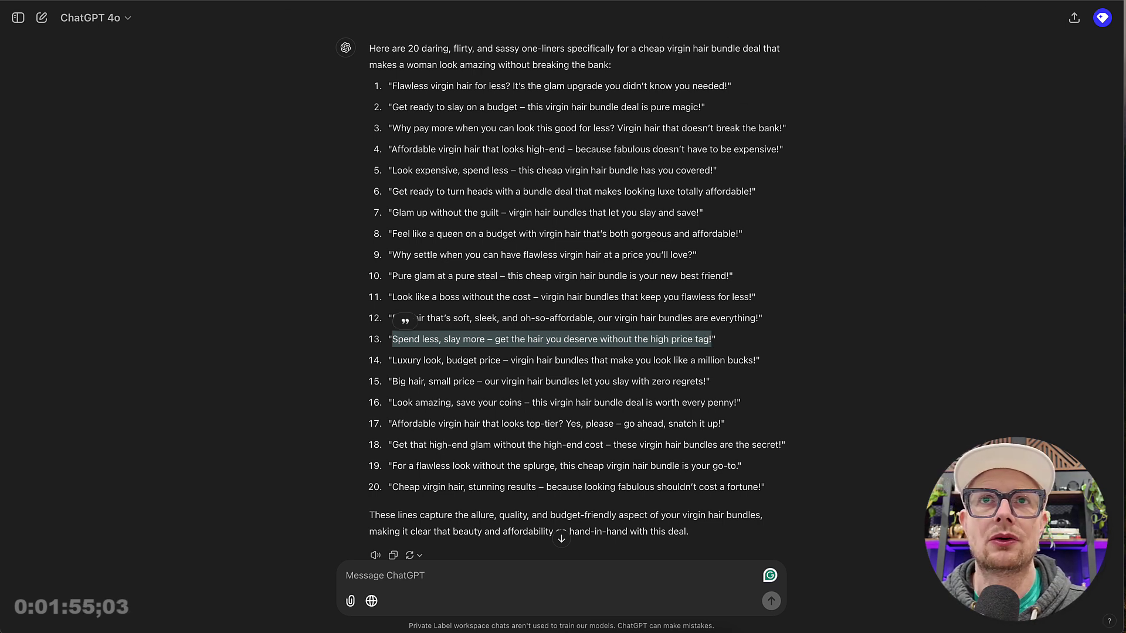
pyautogui.press('super+Tab')
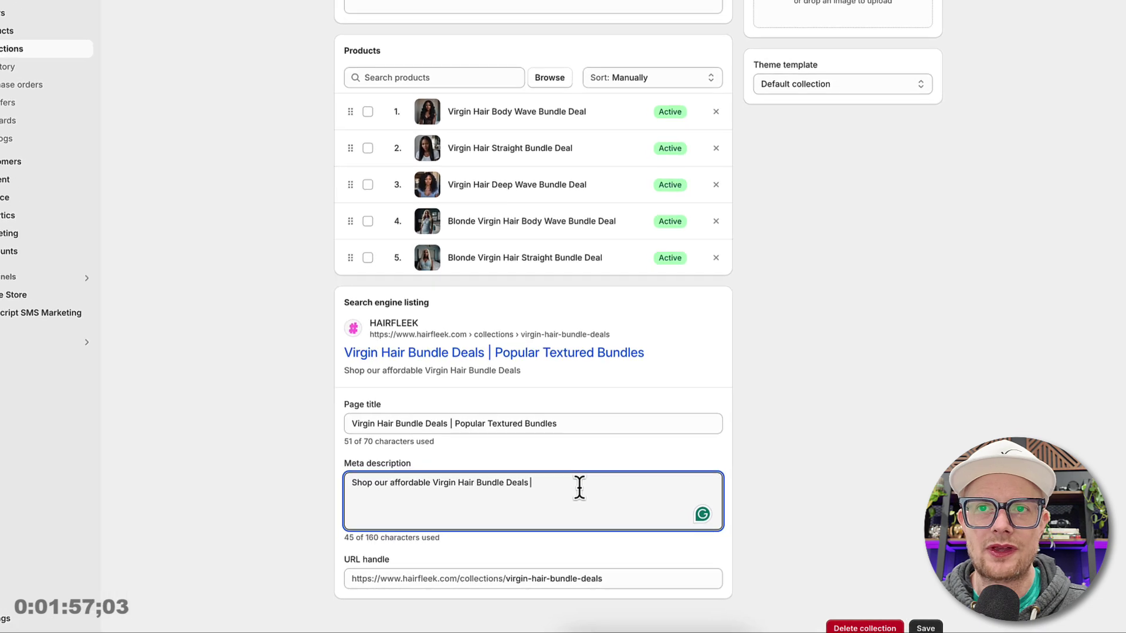
# - Append the copied one-liner to the meta description after a full stop, and replace "our affordable" with "the best"
pyautogui.write('.')
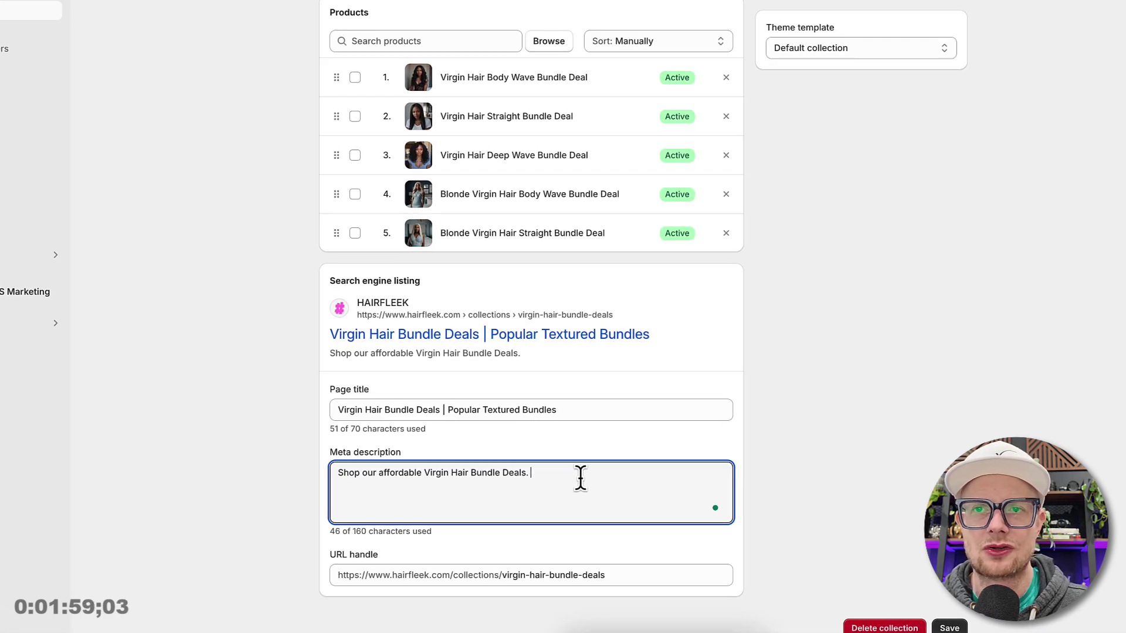
pyautogui.hotkey('ctrl', 'v')
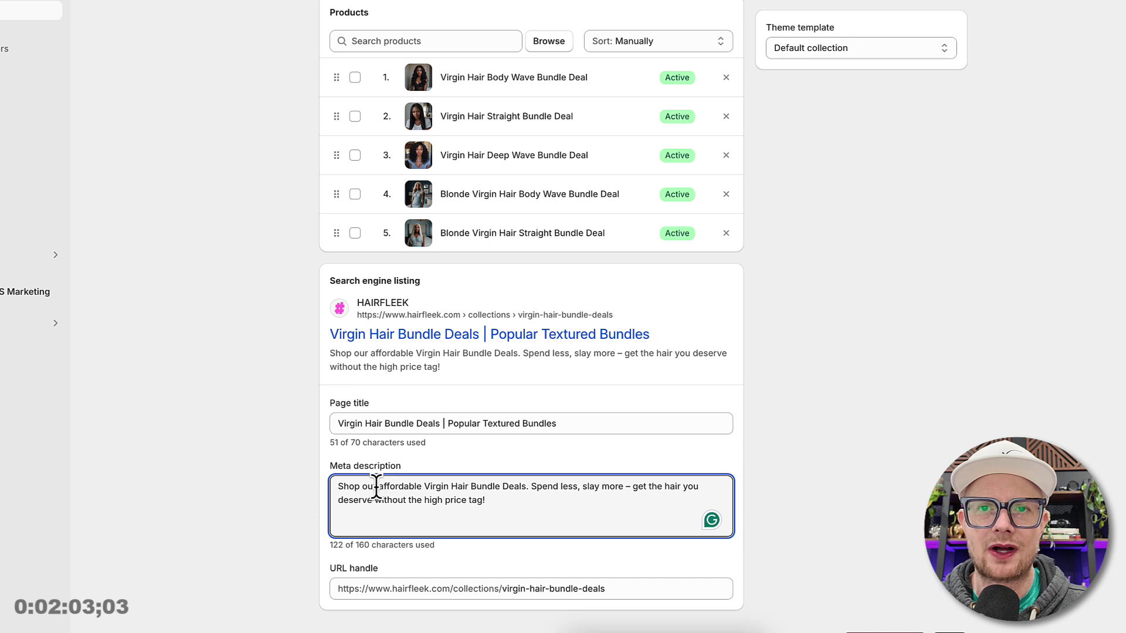
pyautogui.moveTo(378, 486); pyautogui.dragTo(422, 486)
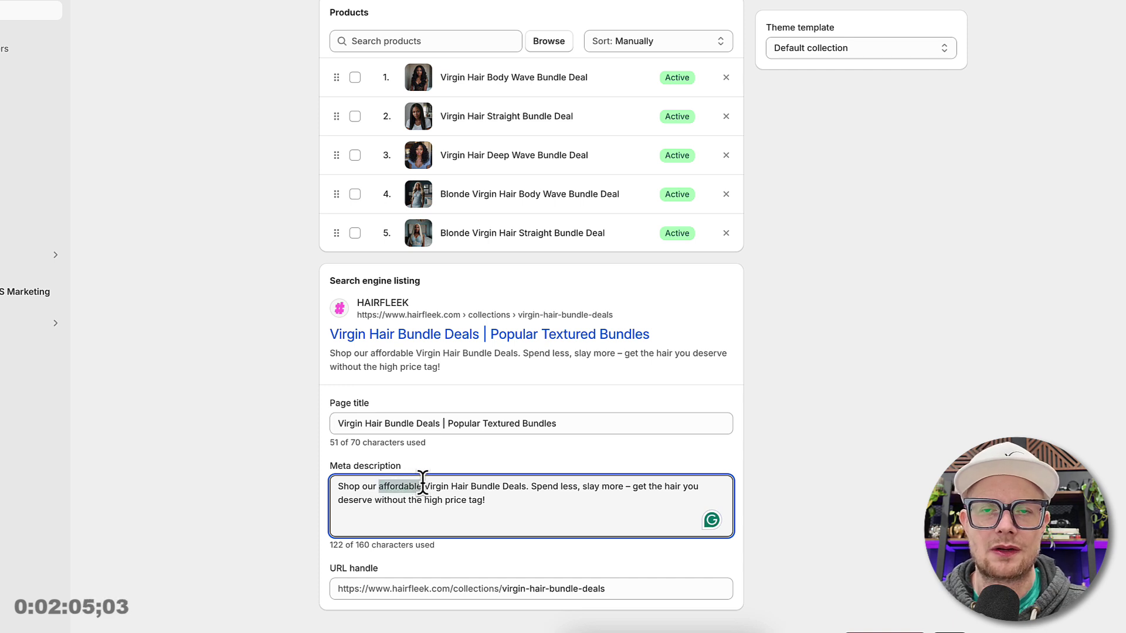
pyautogui.press('BackSpace')
pyautogui.press('BackSpace')
pyautogui.press('BackSpace')
pyautogui.press('BackSpace')
pyautogui.press('BackSpace')
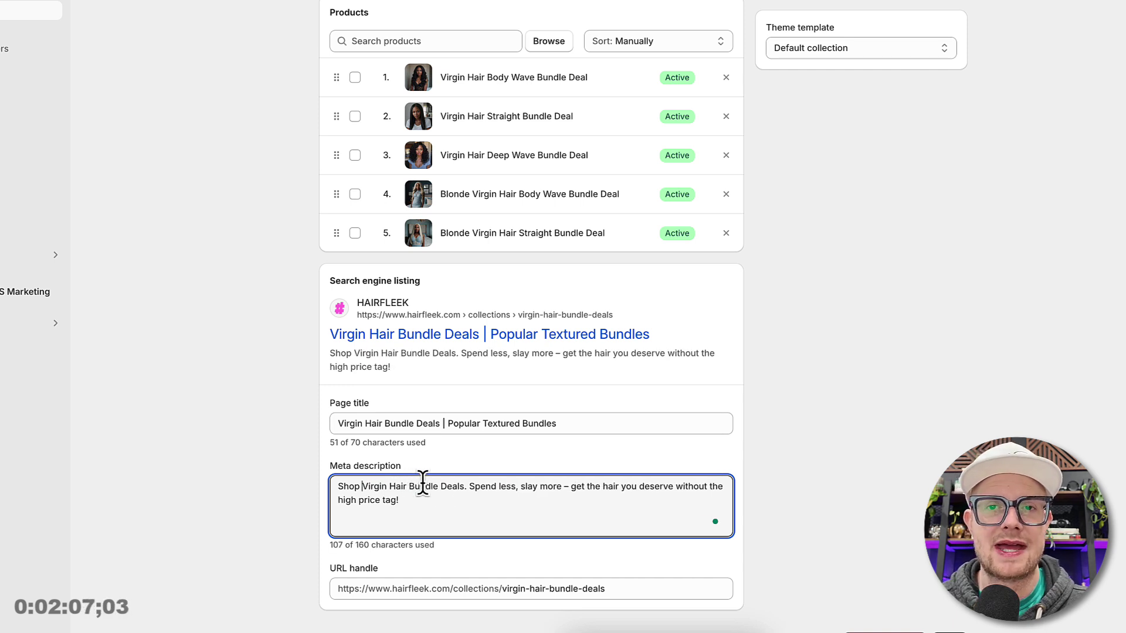
pyautogui.write('the best')
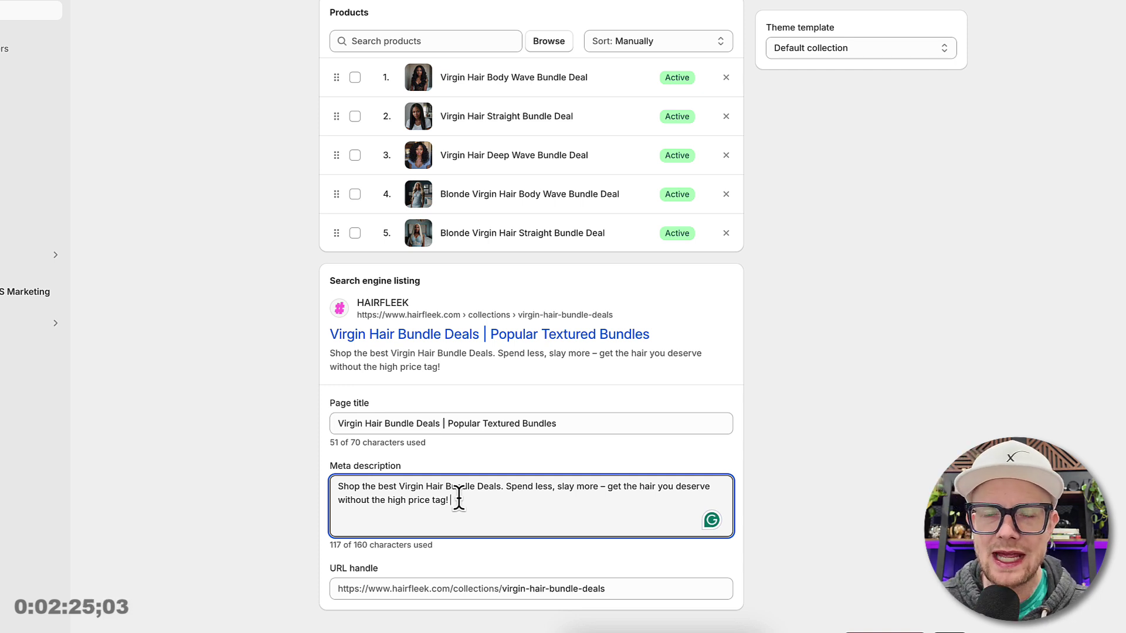
# - End the meta description with "Ships fast from our Atlanta warehouse."
pyautogui.write('Ship')
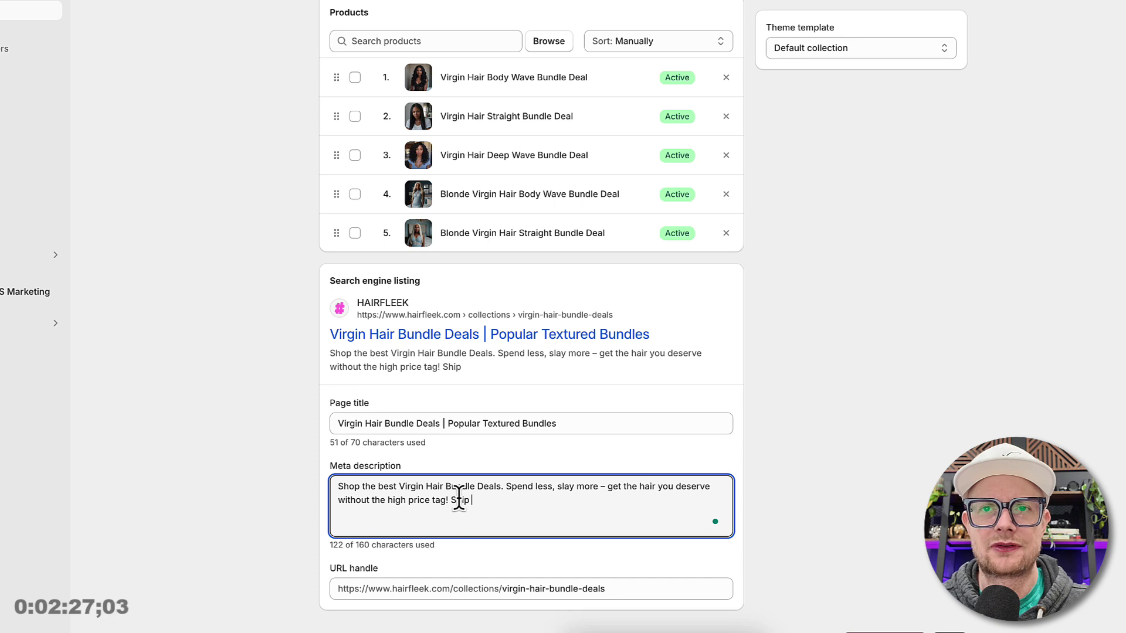
pyautogui.write('s fast from our ')
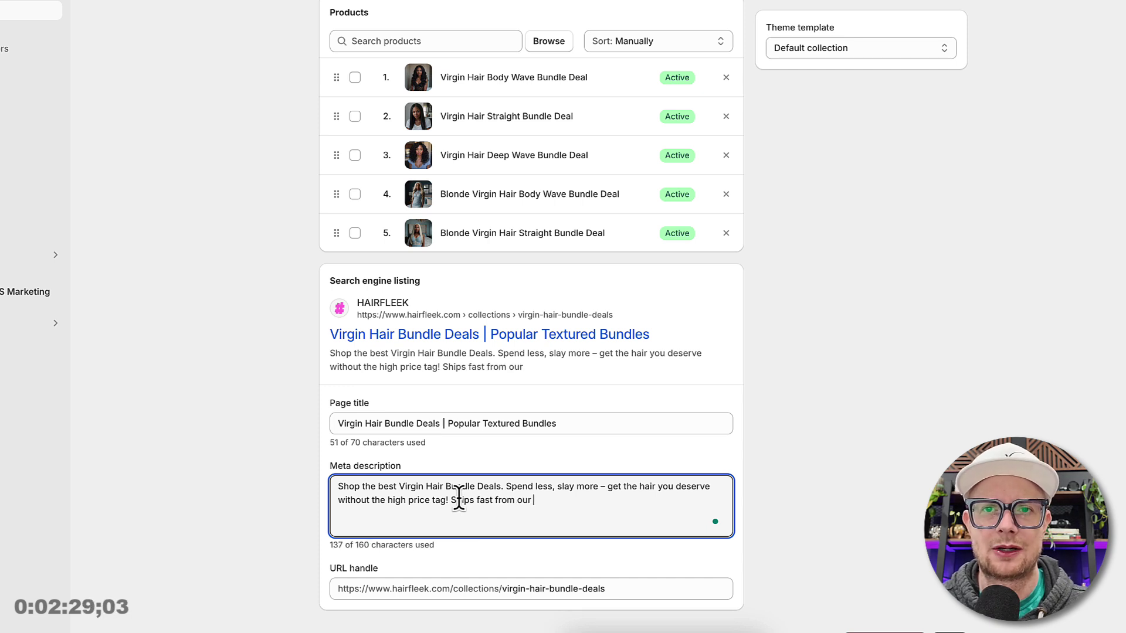
pyautogui.write('Atlanta warehouse.')
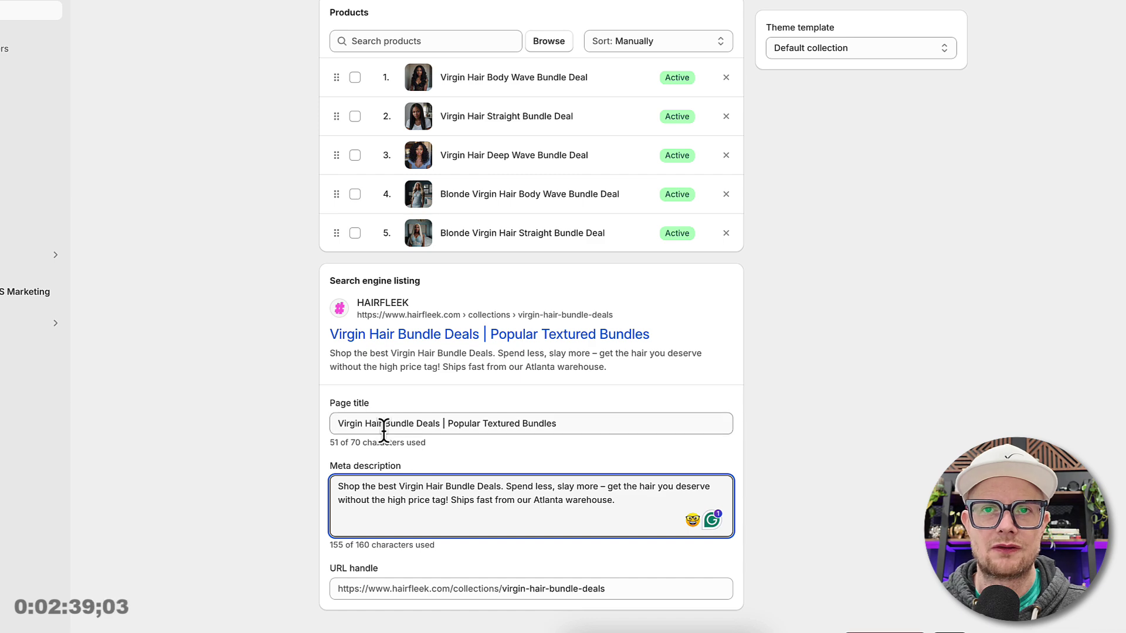
# - Switch the collection's description editor to HTML view and save the collection
pyautogui.scroll(2, 514, 463)
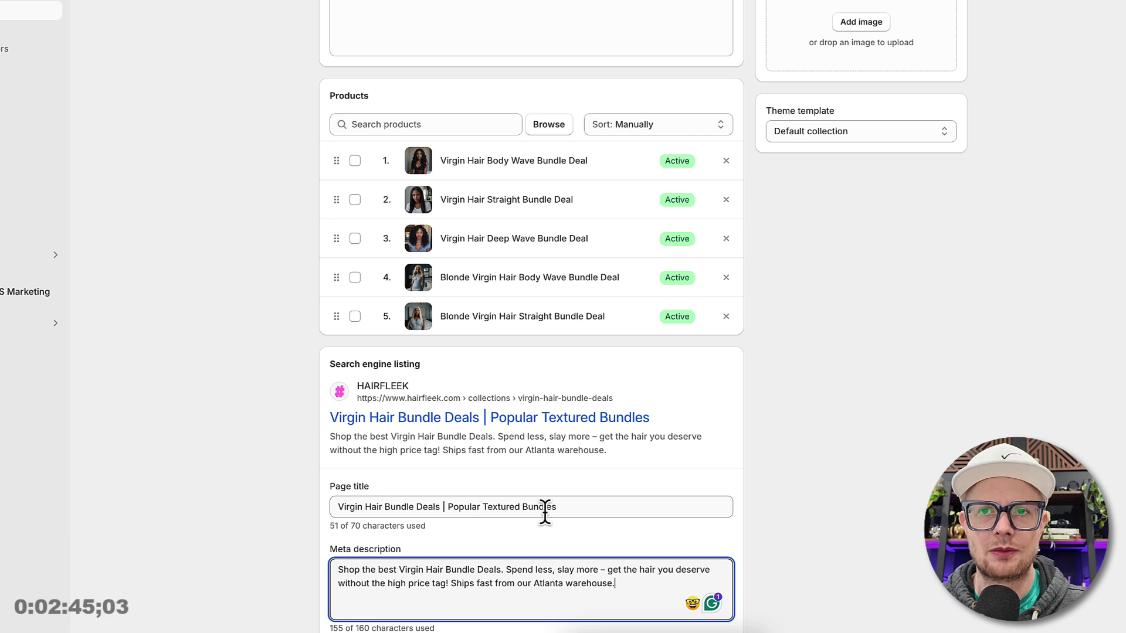
pyautogui.scroll(3, 583, 502)
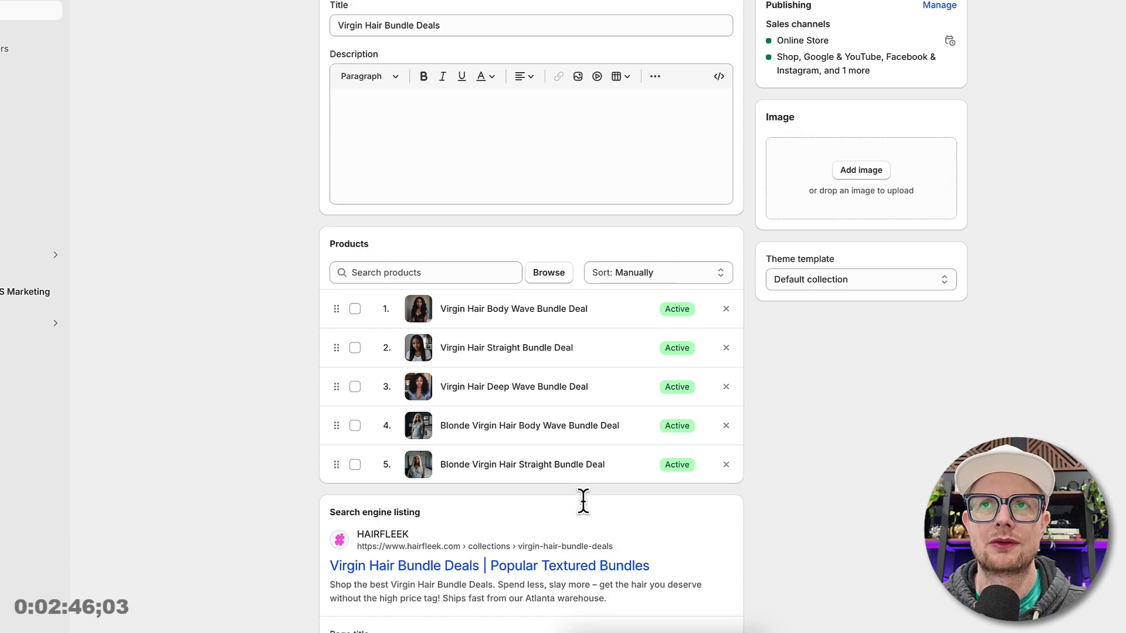
pyautogui.click(720, 78)
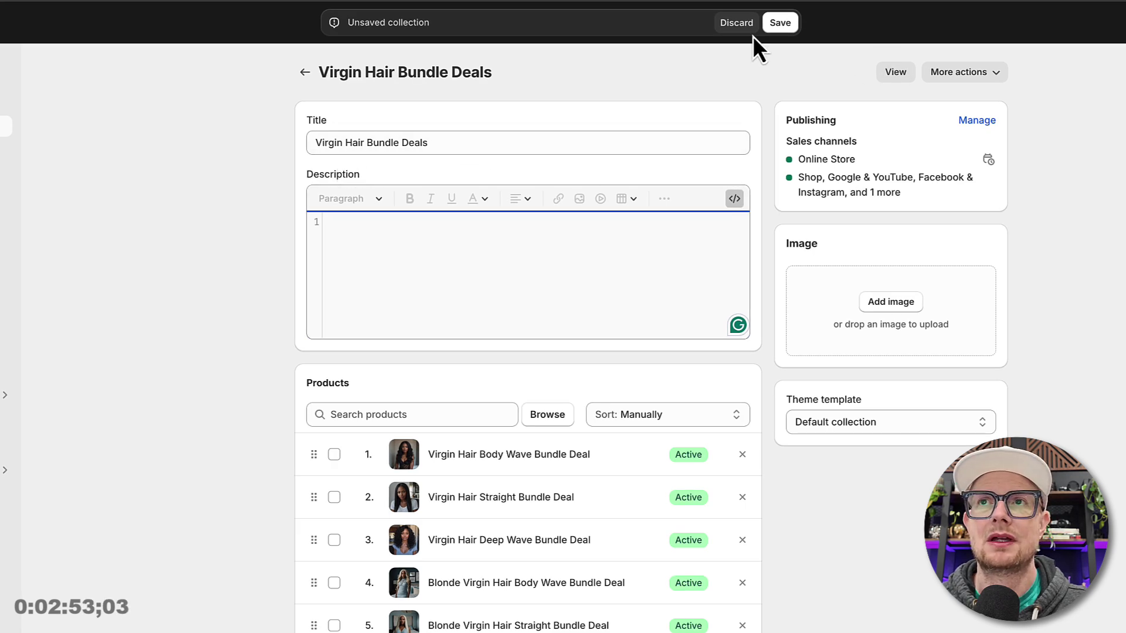
pyautogui.click(783, 25)
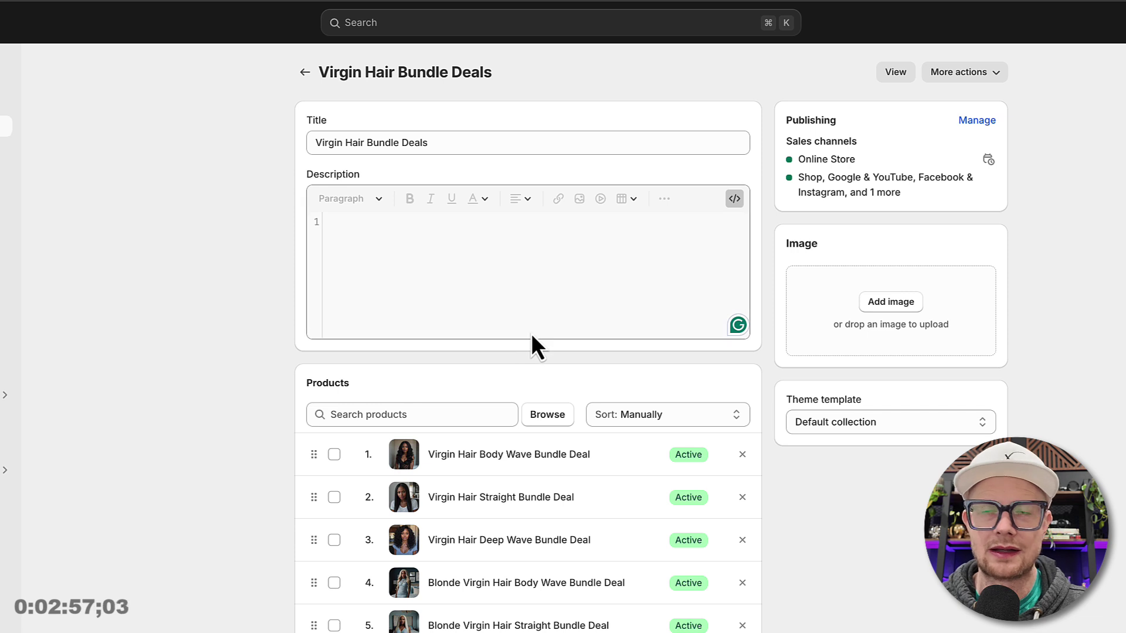
# - Switch to ChatGPT and copy the one-liner "For a flawless look without the splurge, this cheap virgin hair bundle is your go-to."
pyautogui.click(364, 226)
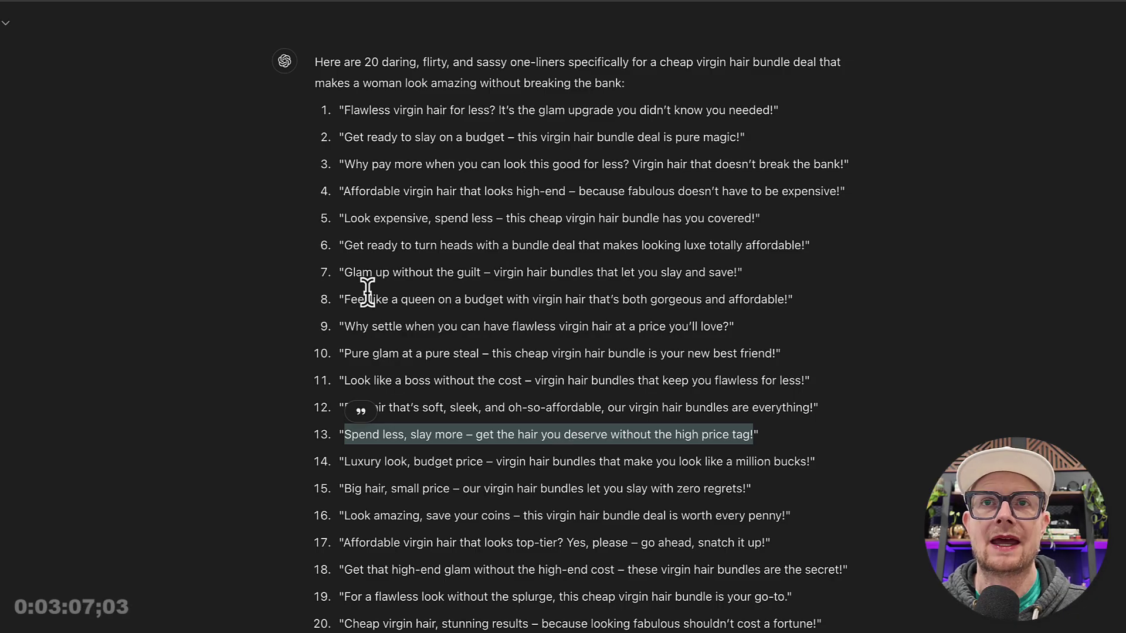
pyautogui.scroll(2, 370, 296)
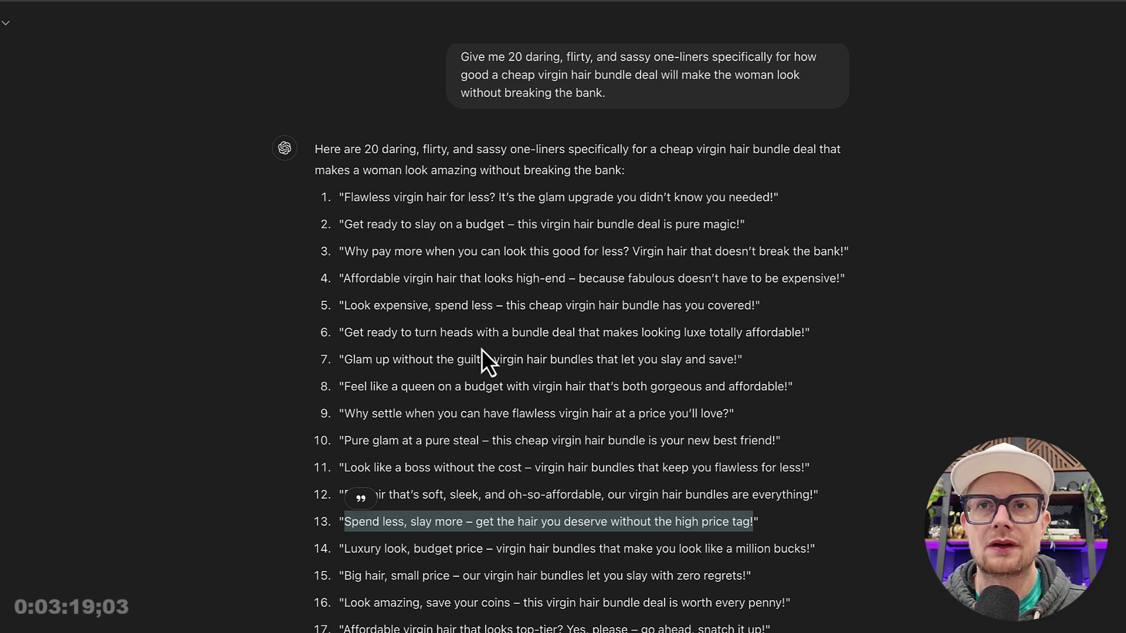
pyautogui.scroll(-1, 480, 349)
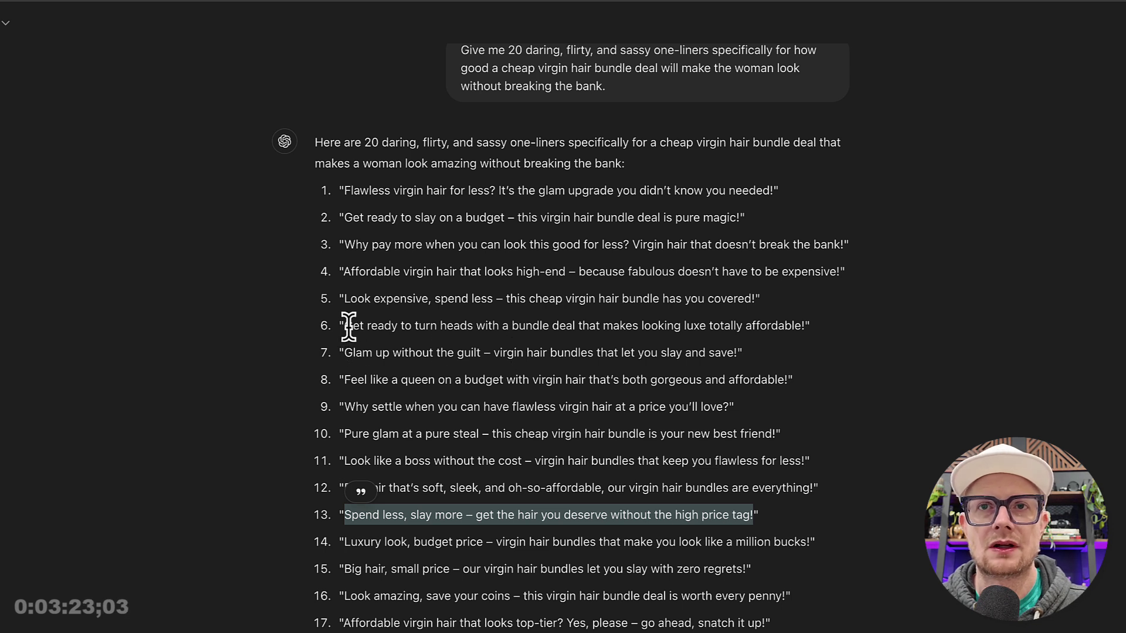
pyautogui.moveTo(345, 326); pyautogui.dragTo(804, 321)
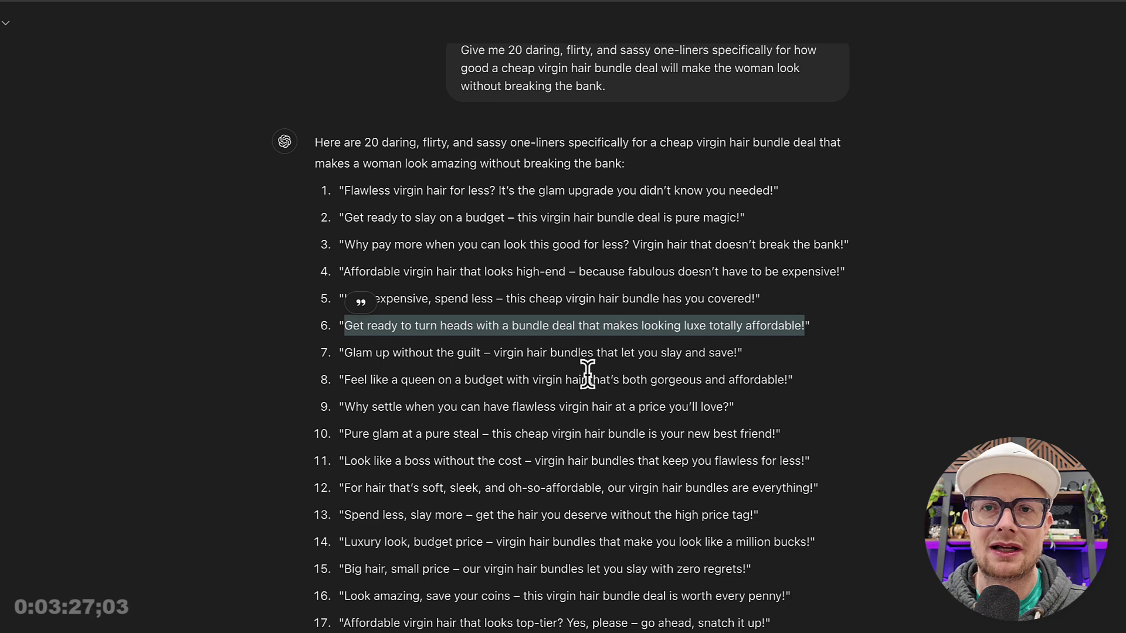
pyautogui.scroll(-2, 551, 381)
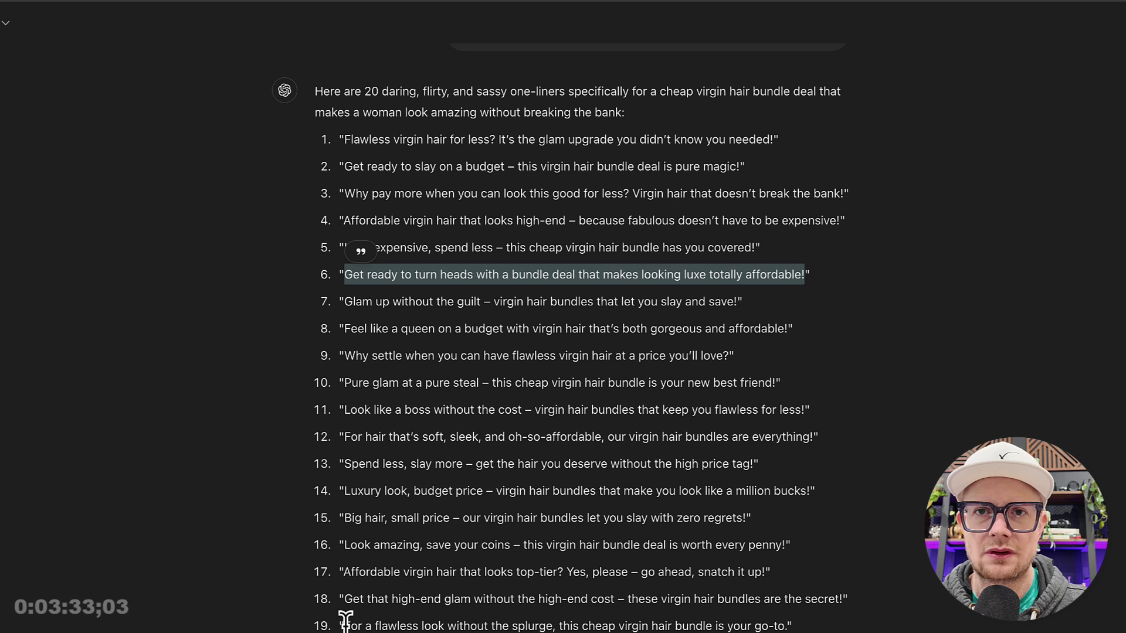
pyautogui.moveTo(344, 620); pyautogui.dragTo(786, 612)
pyautogui.press('super+c')
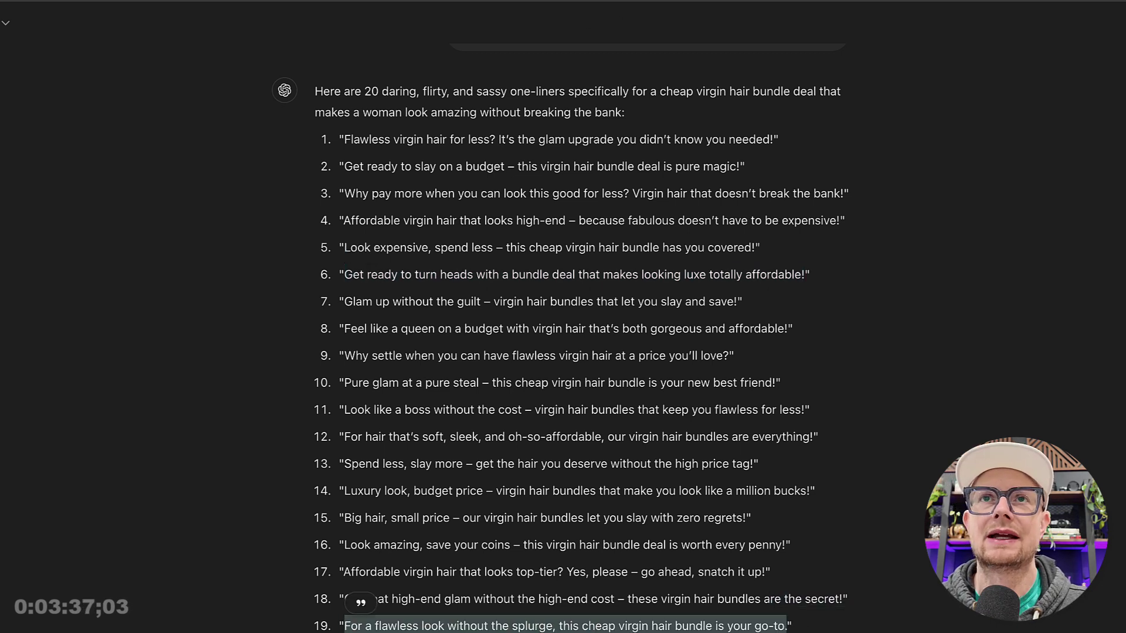
# - Return to the Shopify collection and paste the copied one-liner into the HTML description
pyautogui.hotkey('ctrl', 'Tab')
pyautogui.click(361, 226)
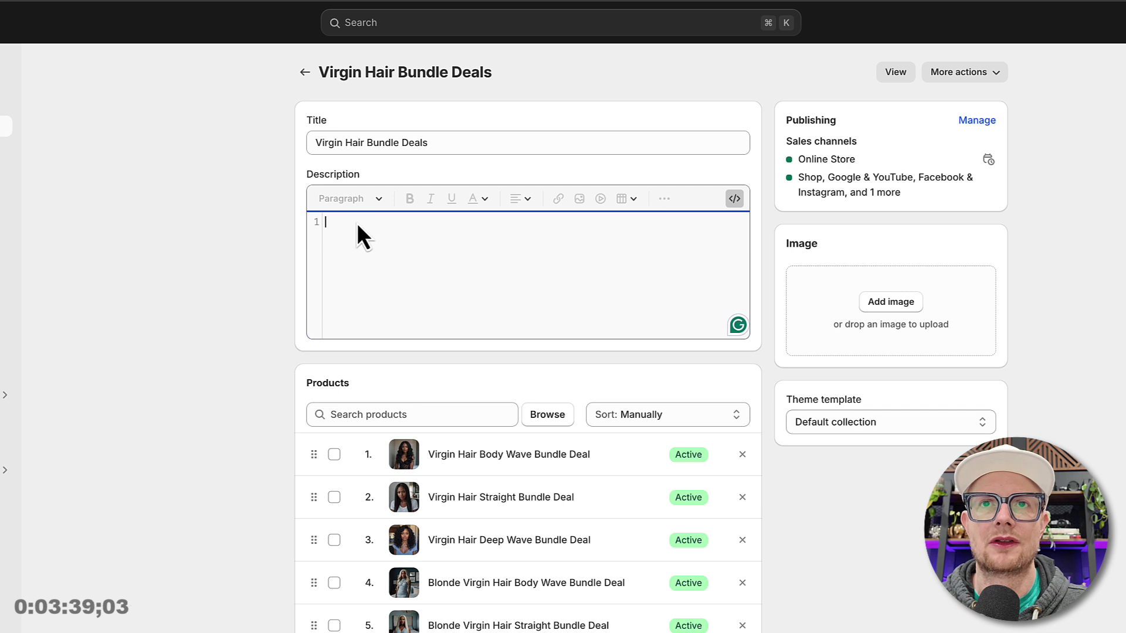
pyautogui.press('super+v')
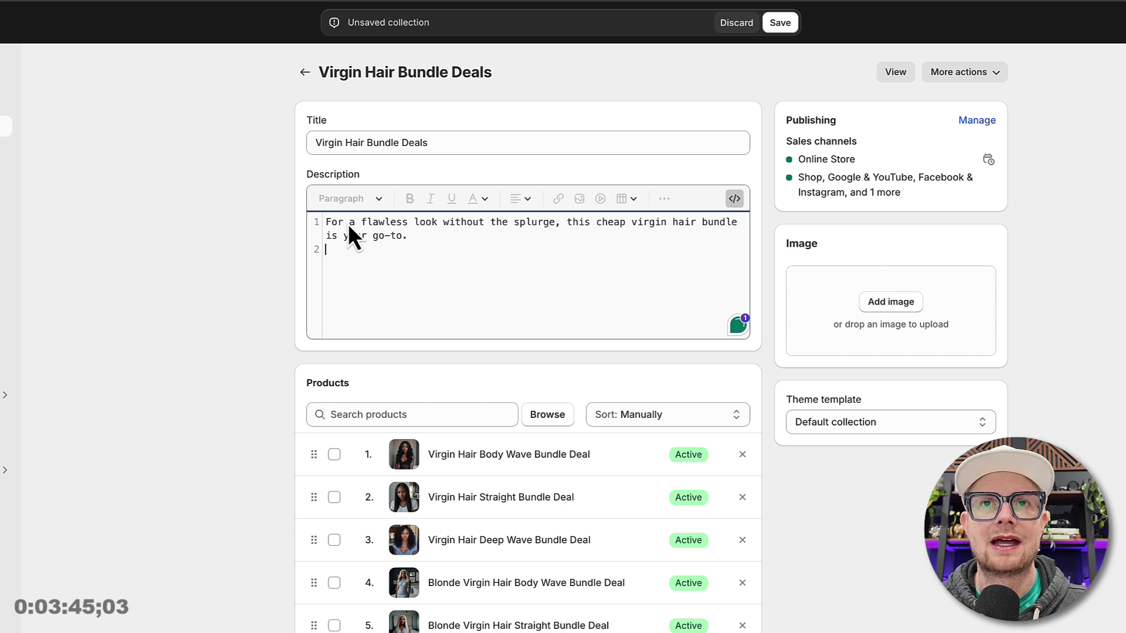
# - Add the comment <!--split--> on a new line below the one-liner in the HTML description
pyautogui.write('<h2')
pyautogui.press('BackSpace')
pyautogui.press('BackSpace')
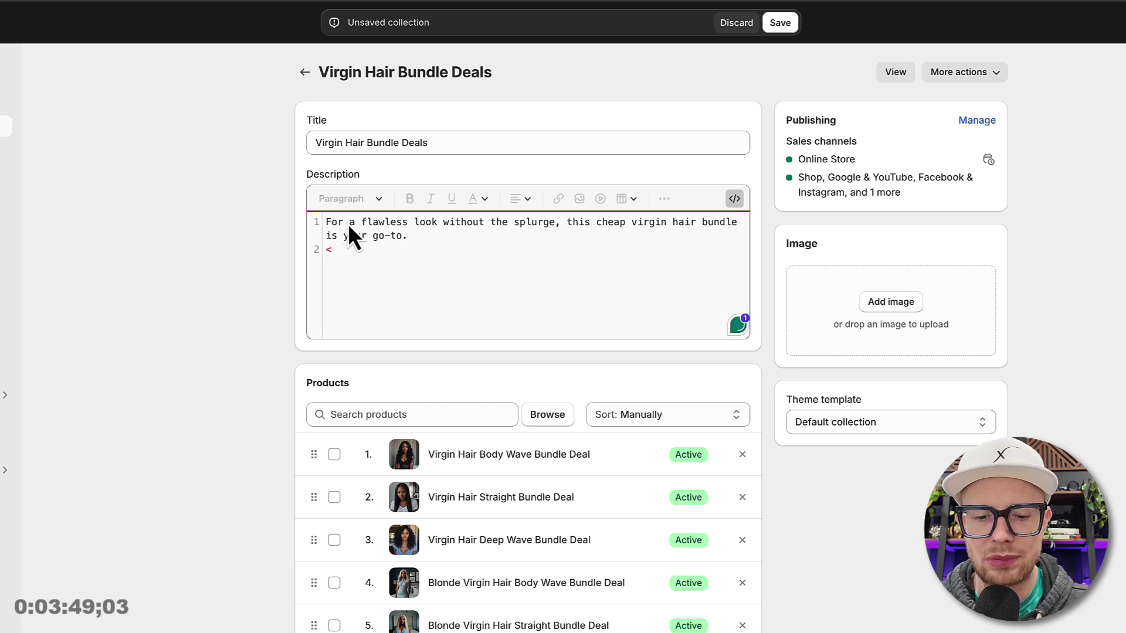
pyautogui.write('!--split-->')
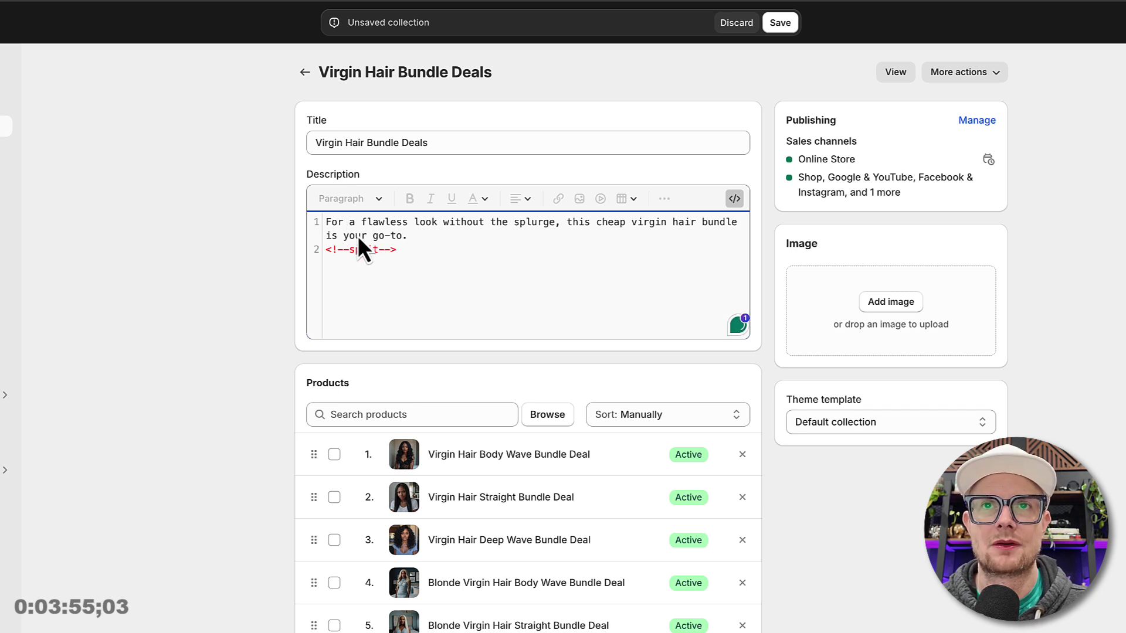
# - Replace the split comment with the unfinished tag "<h2" and save the collection
pyautogui.press('BackSpace')
pyautogui.press('BackSpace')
pyautogui.press('BackSpace')
pyautogui.press('BackSpace')
pyautogui.press('BackSpace')
pyautogui.press('BackSpace')
pyautogui.press('BackSpace')
pyautogui.press('BackSpace')
pyautogui.press('BackSpace')
pyautogui.press('BackSpace')
pyautogui.press('BackSpace')
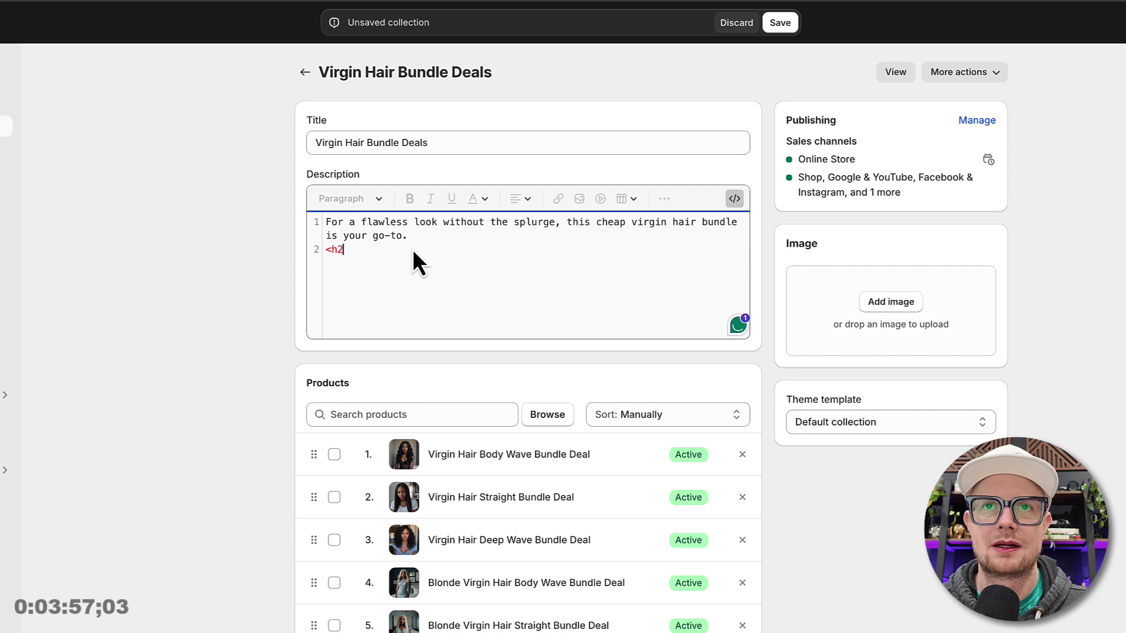
pyautogui.press('BackSpace')
pyautogui.press('BackSpace')
pyautogui.press('BackSpace')
pyautogui.press('Return')
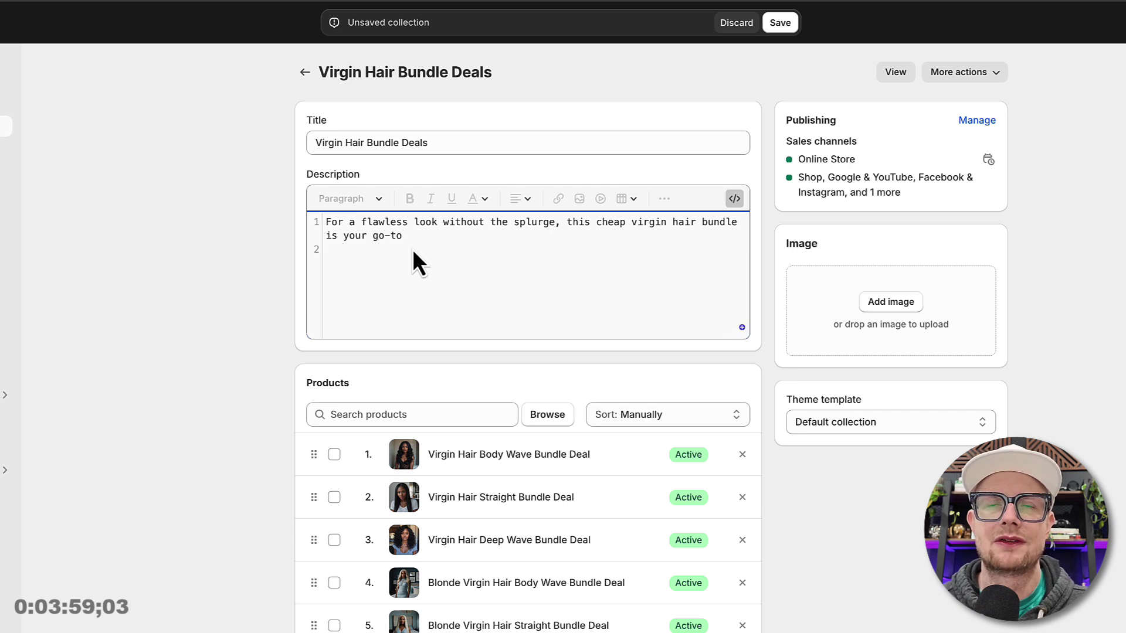
pyautogui.click(776, 30)
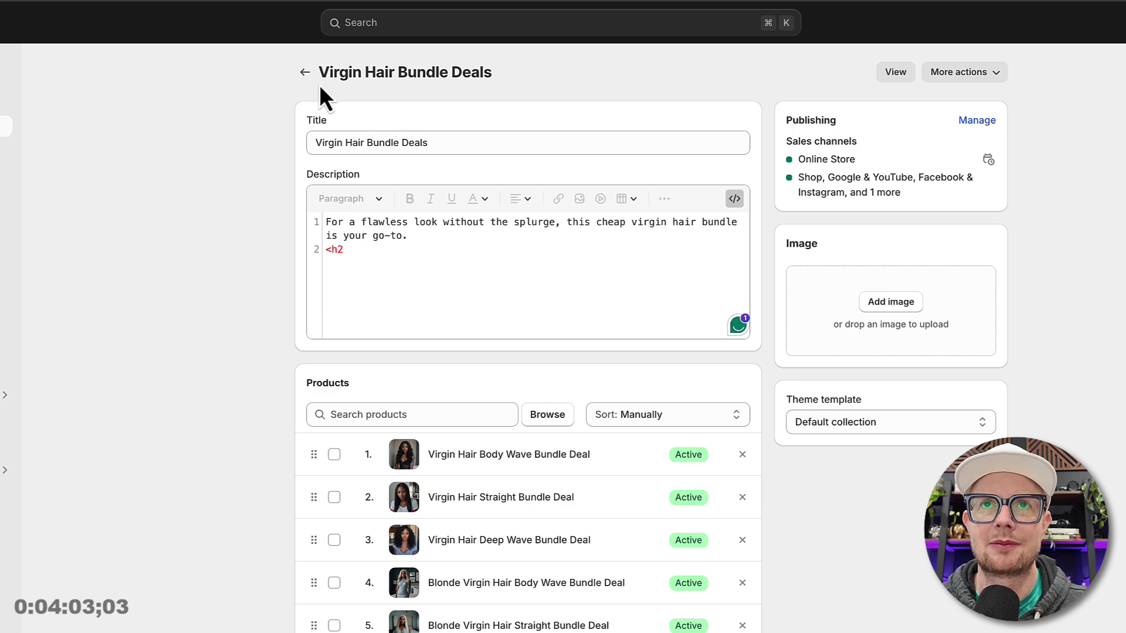
# - Reopen the Virgin Hair Bundle Deals collection from the collections list and show its description as HTML
pyautogui.click(306, 73)
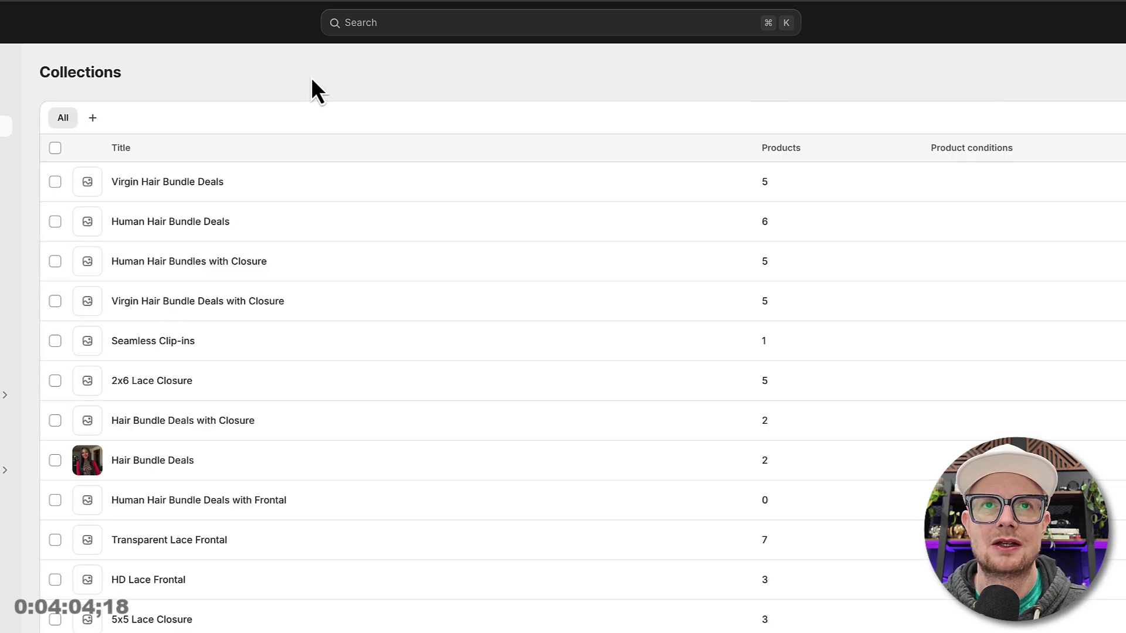
pyautogui.click(189, 183)
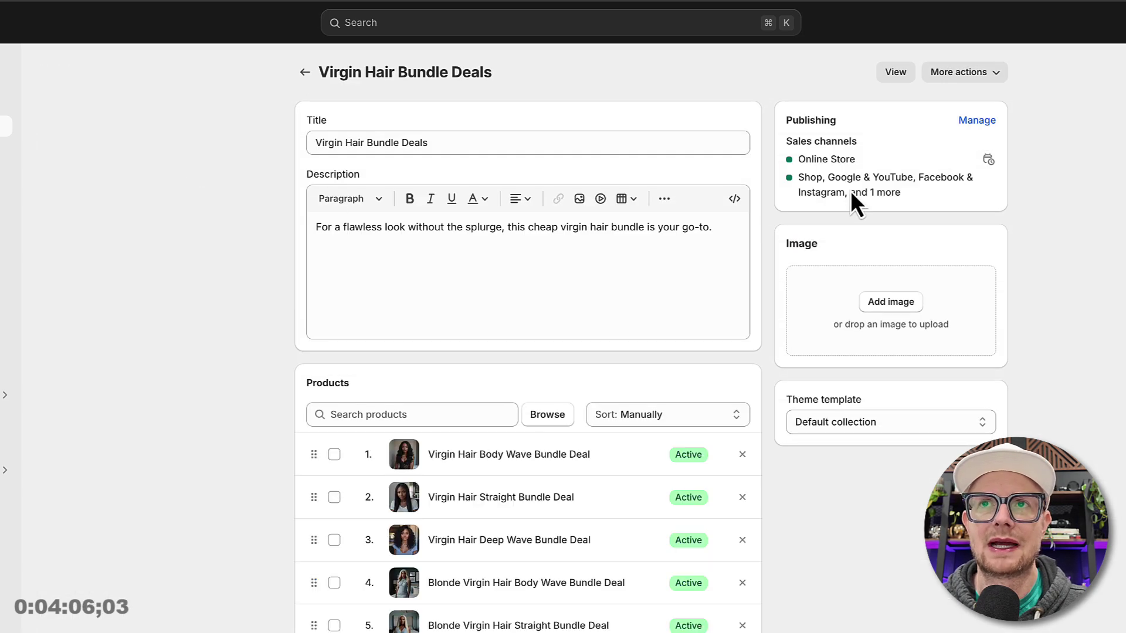
pyautogui.click(734, 198)
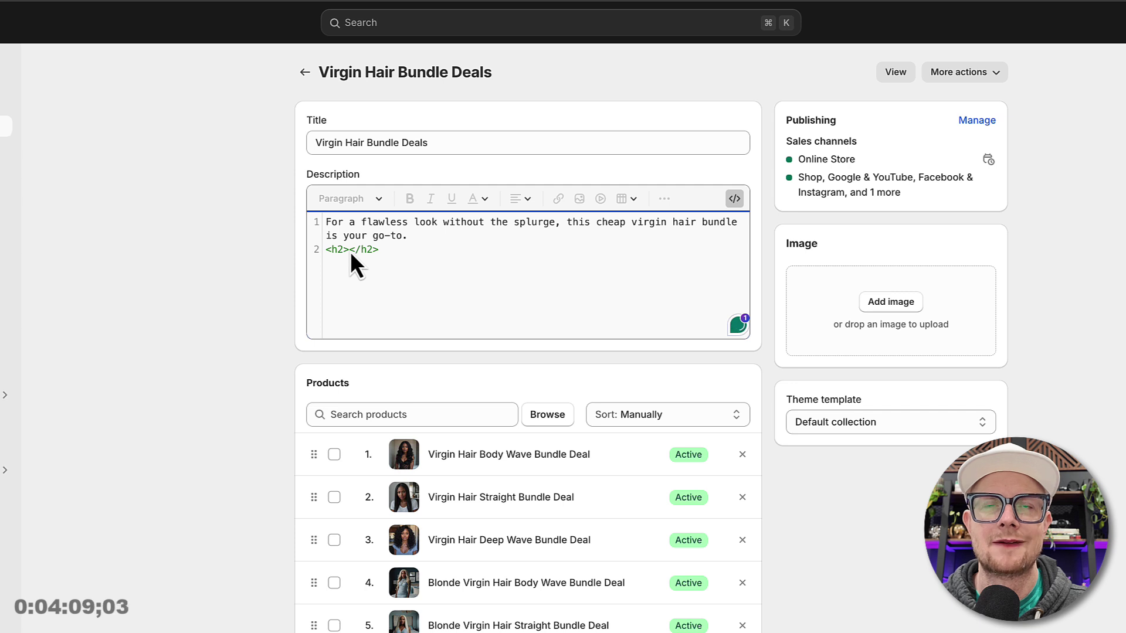
# - Insert a line containing a lone "<" above the <h2></h2> tags in the description and save the collection
pyautogui.click(409, 236)
pyautogui.press('Return')
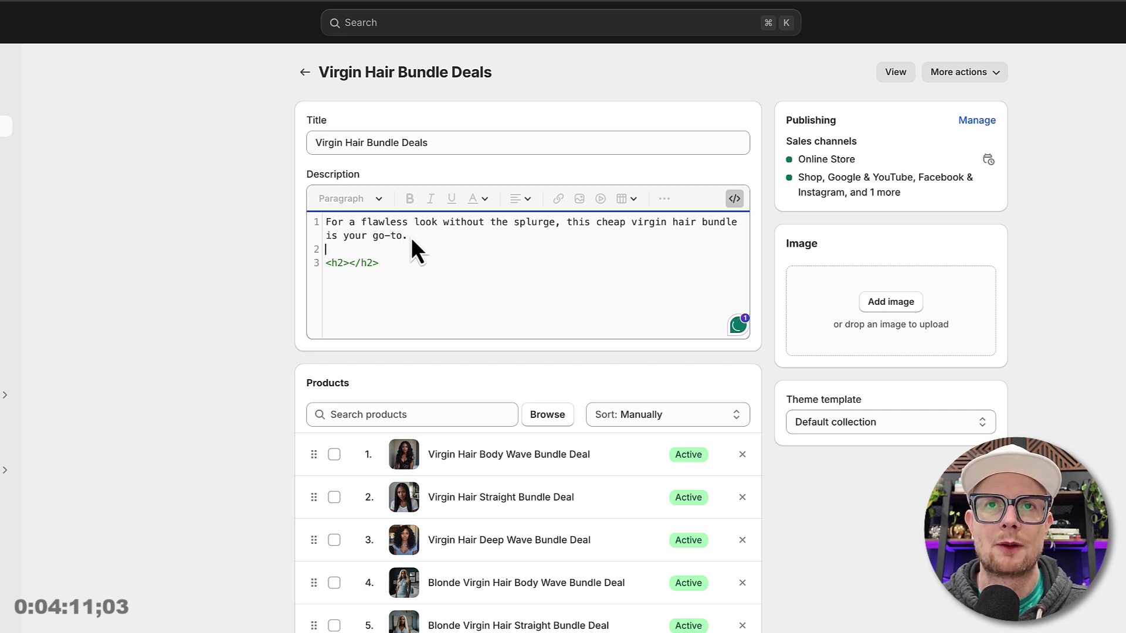
pyautogui.write('<h2></h2>')
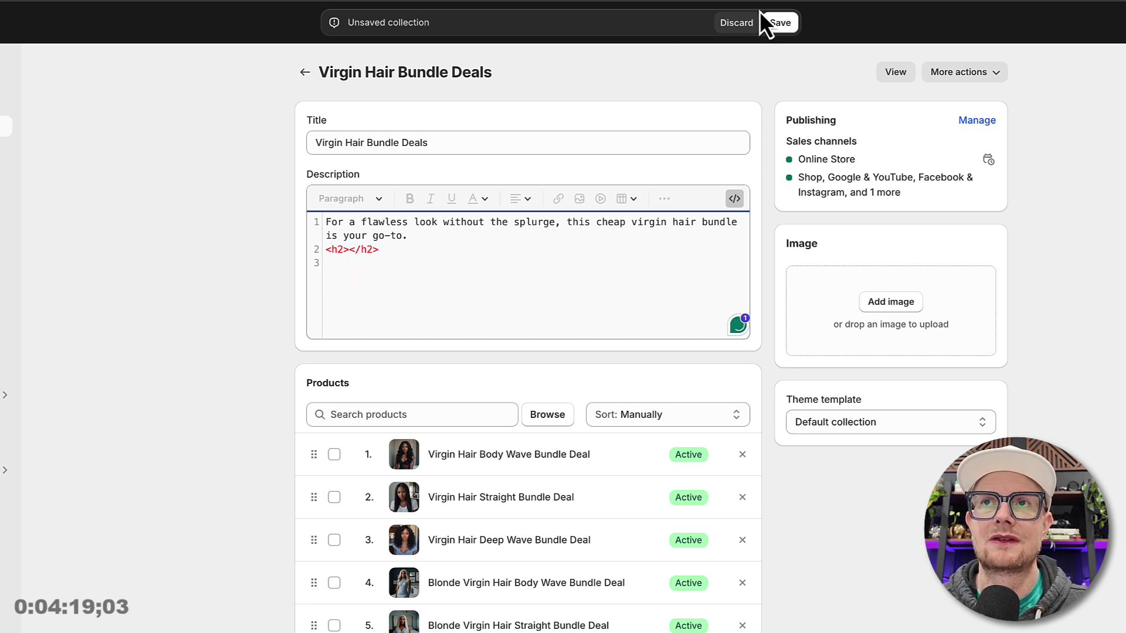
pyautogui.click(774, 28)
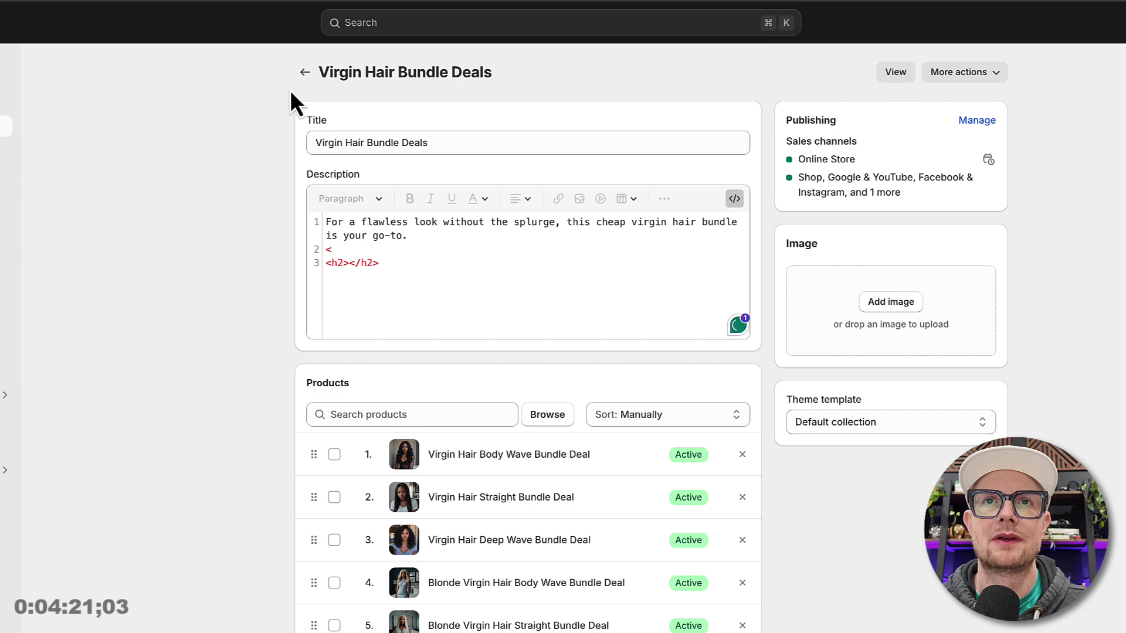
# - Reopen the Virgin Hair Bundle Deals collection and delete "&lt;" from the second line of its HTML description
pyautogui.click(304, 72)
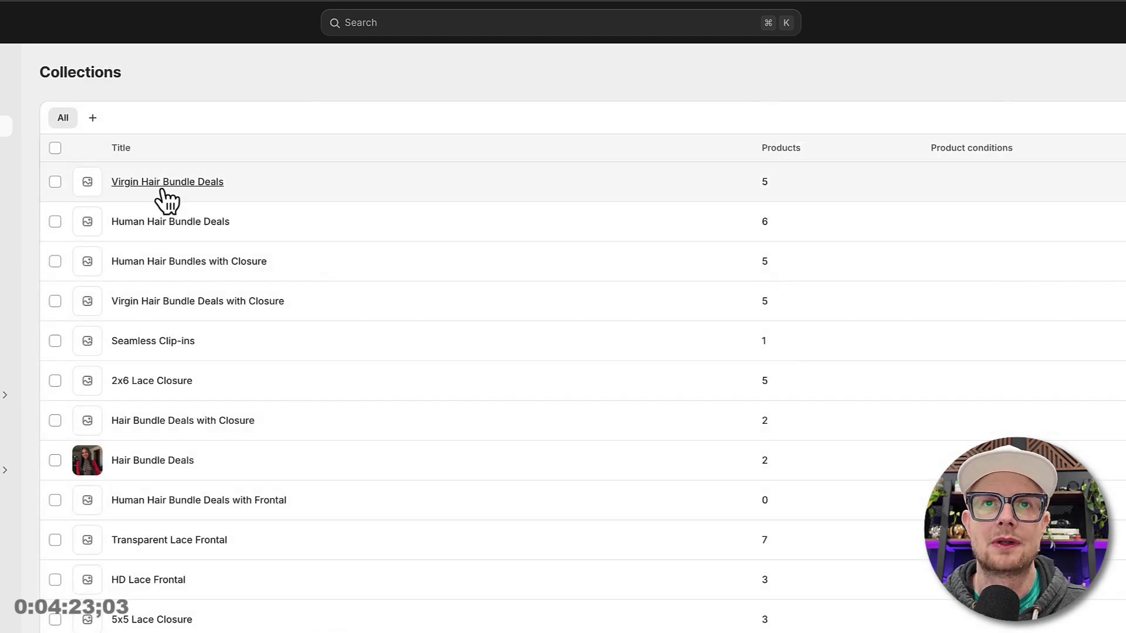
pyautogui.click(162, 192)
pyautogui.click(734, 198)
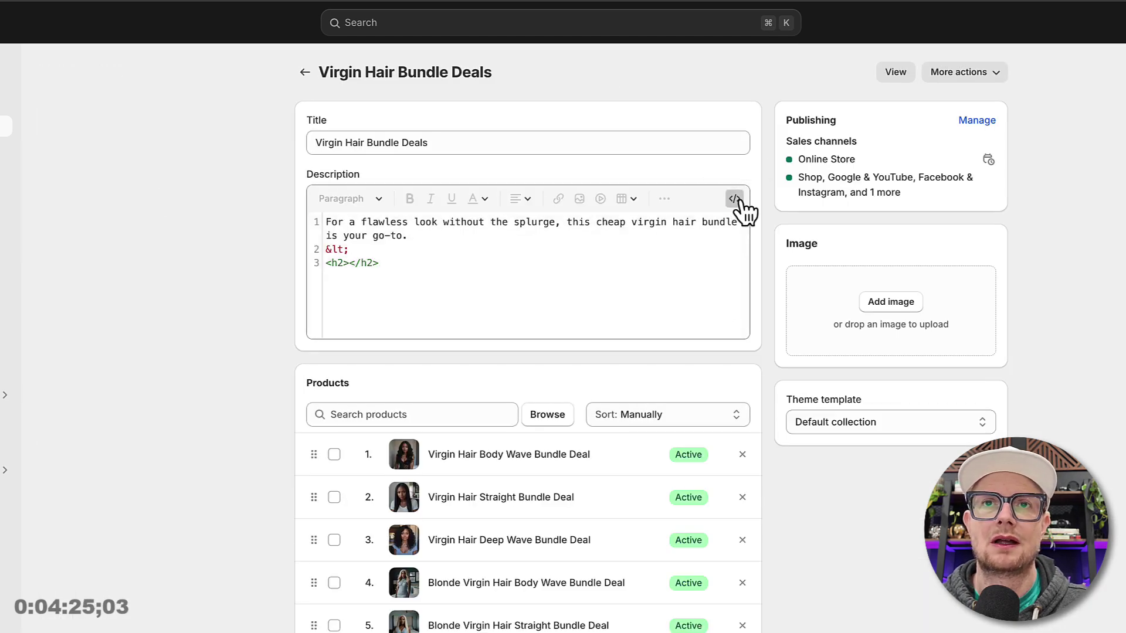
pyautogui.press('BackSpace')
pyautogui.press('BackSpace')
pyautogui.press('BackSpace')
pyautogui.press('BackSpace')
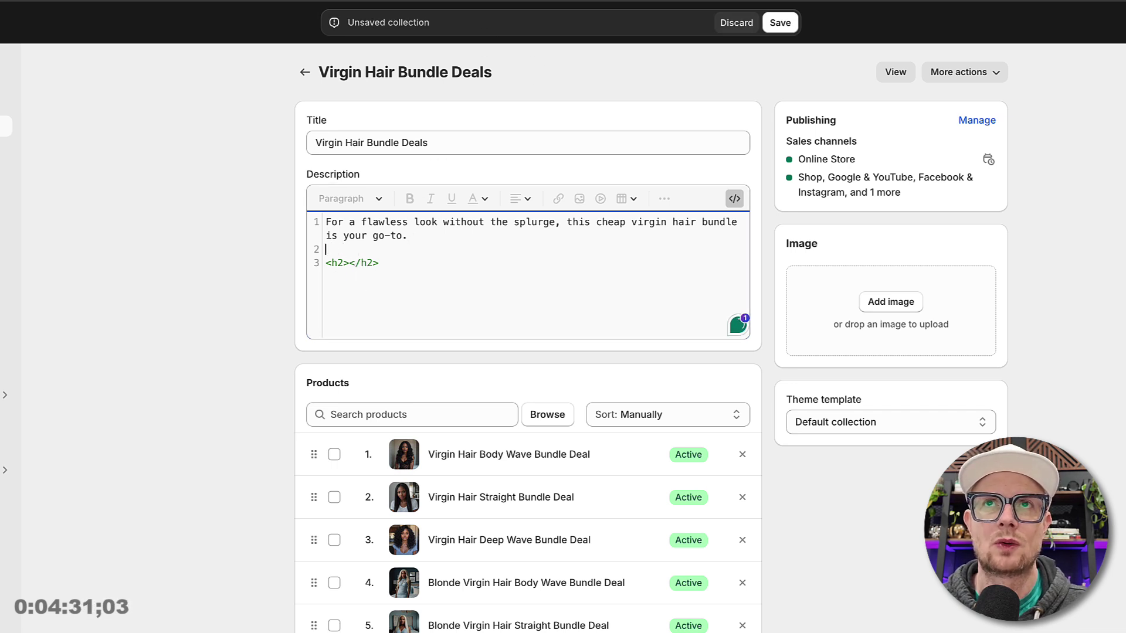
# - Copy "Luxury look, budget price – virgin hair bundles" from one-liner 14 in ChatGPT and paste it between the description's <h2></h2> tags in Shopify
pyautogui.click(572, 1)
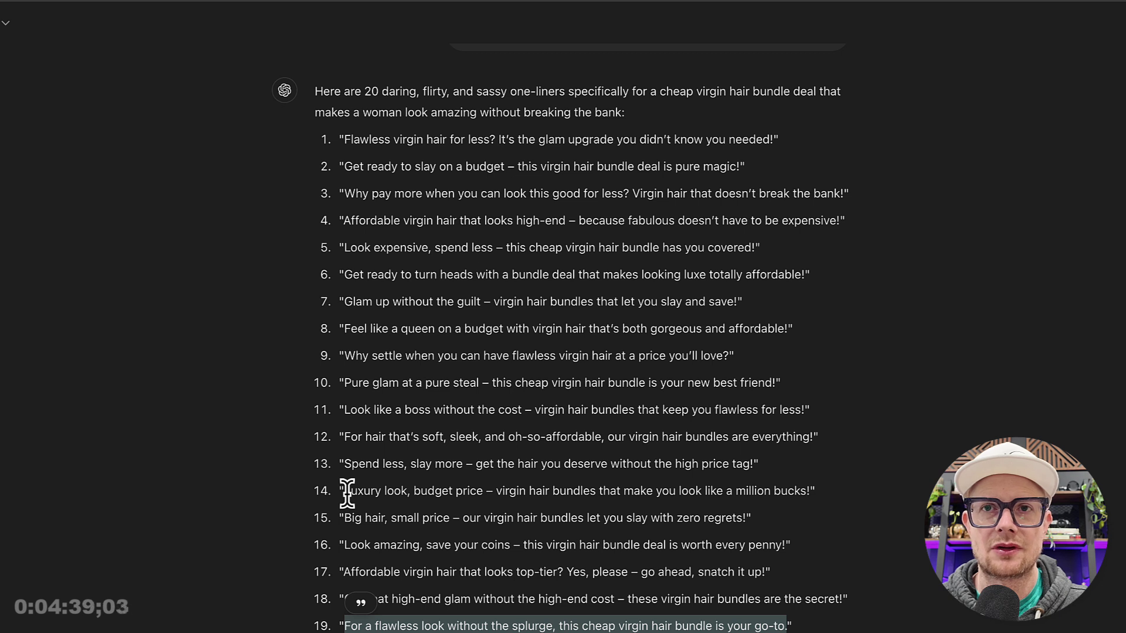
pyautogui.moveTo(345, 491); pyautogui.dragTo(596, 491)
pyautogui.hotkey('ctrl', 'c')
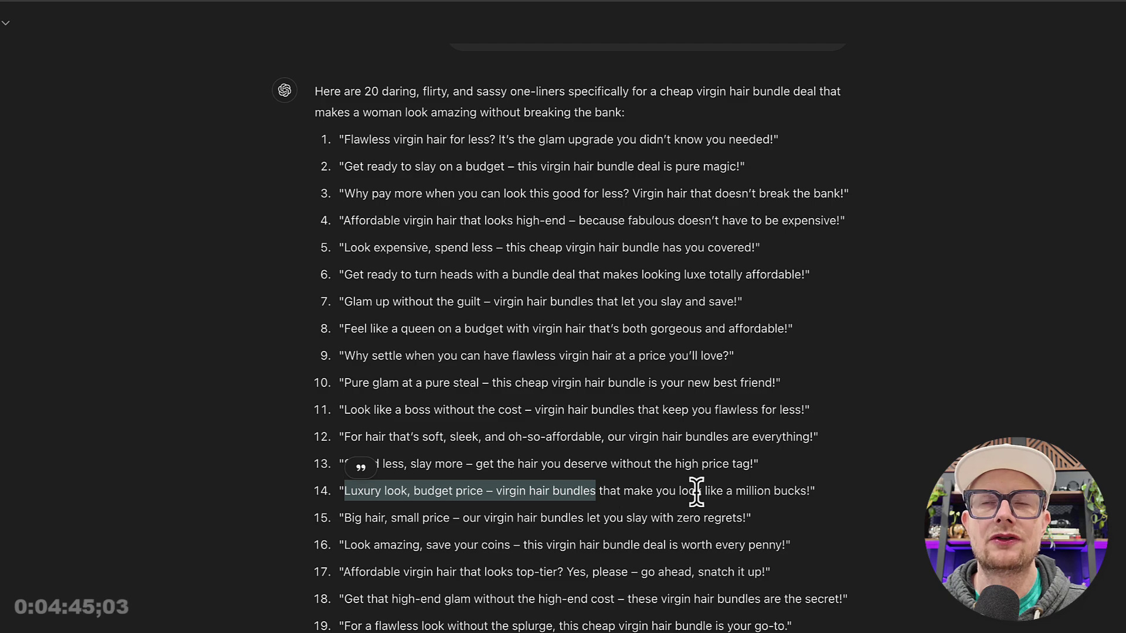
pyautogui.hotkey('ctrl', 'Tab')
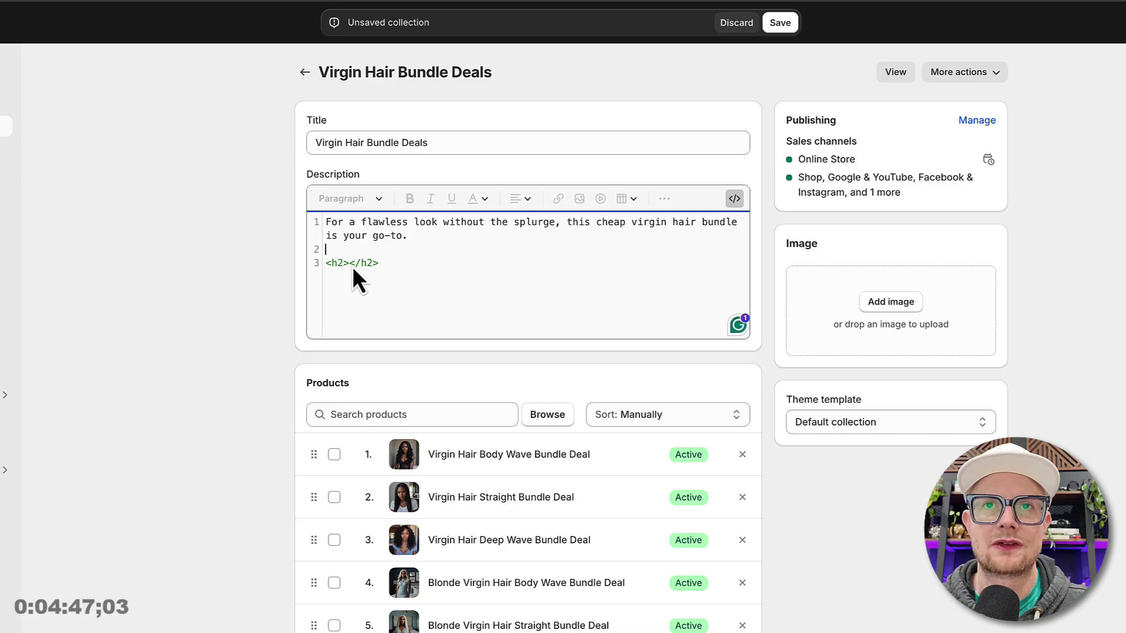
pyautogui.hotkey('ctrl', 'v')
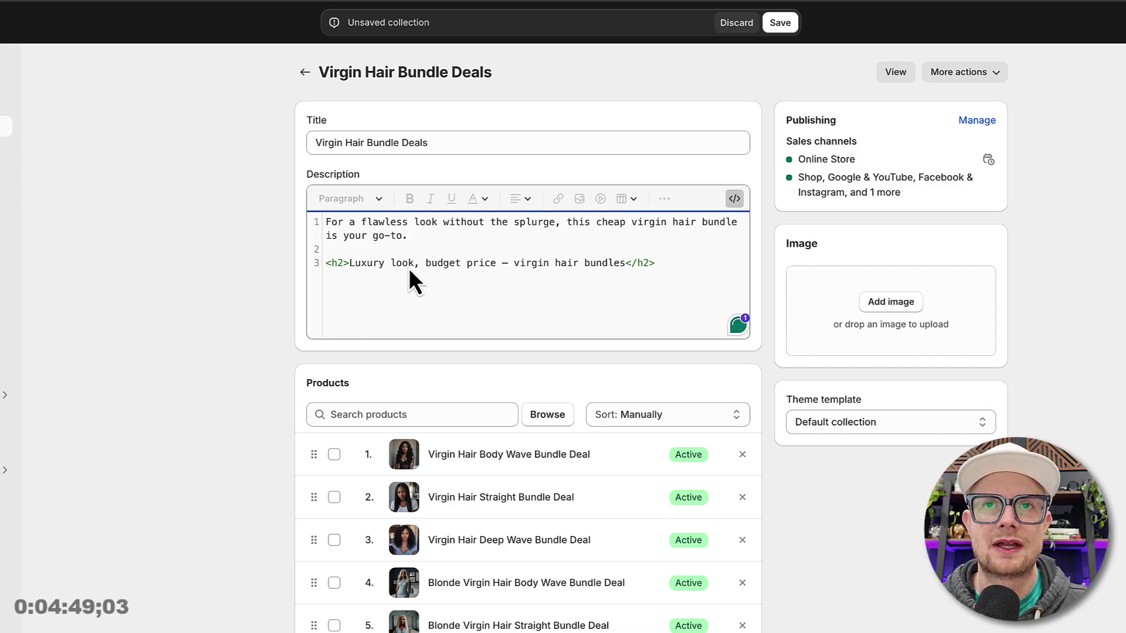
# - Capitalize the h2 heading as "Luxury Look, Budget Price – Virgin Hair Bundles" and save the collection
pyautogui.click(390, 264)
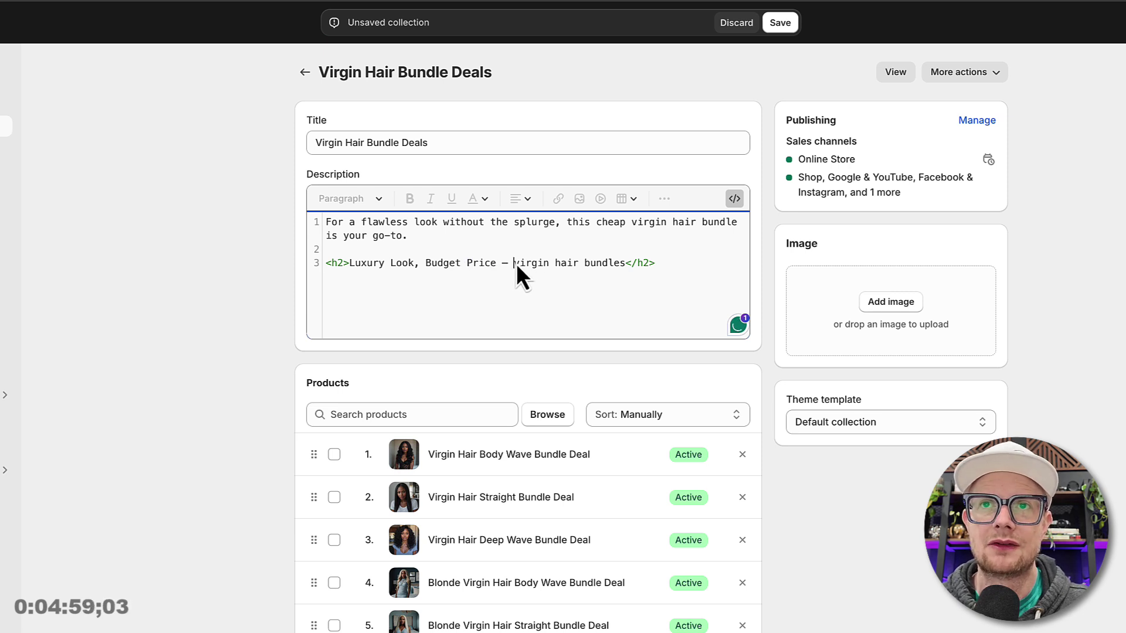
pyautogui.write('V')
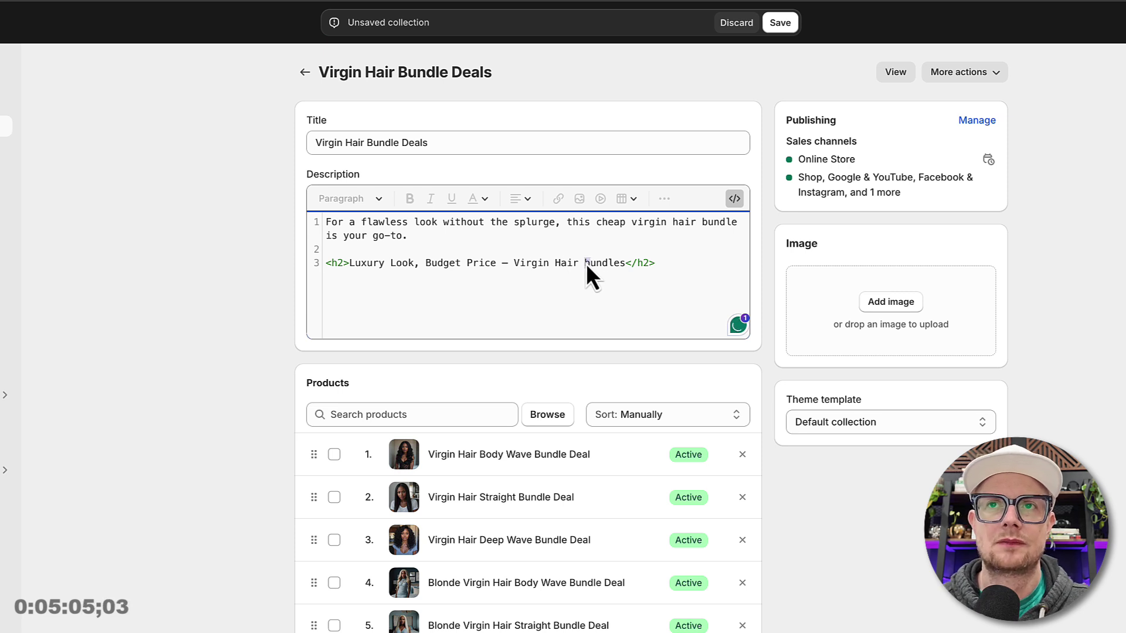
pyautogui.write('B')
pyautogui.click(780, 24)
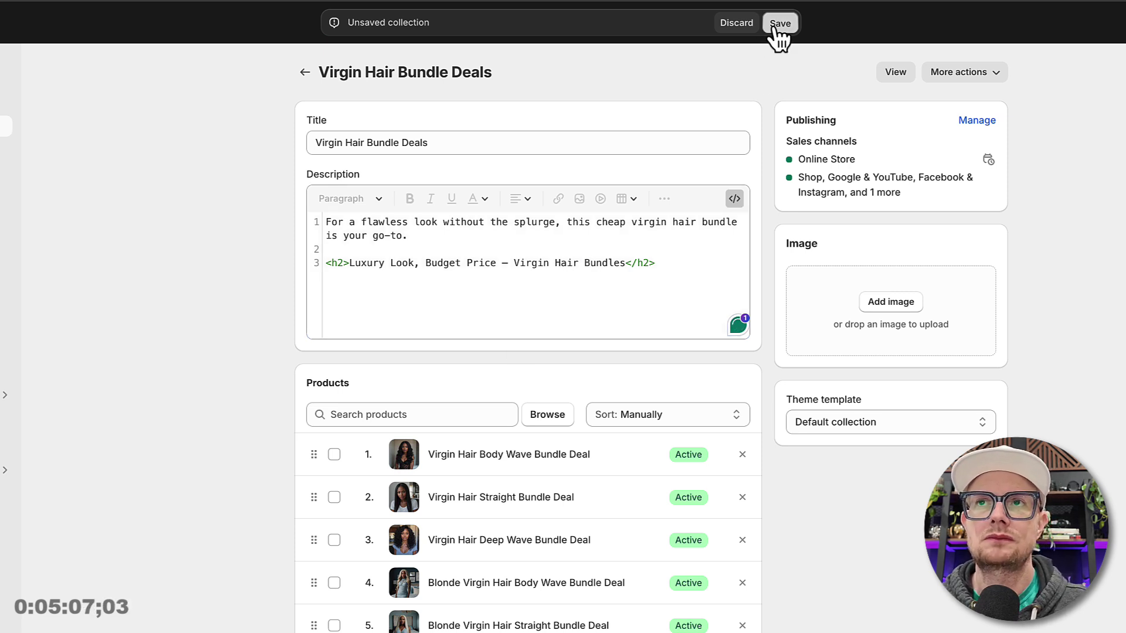
# - Open the Hair Bundle Deals collection from the collections list and examine its intro line on the storefront page
pyautogui.click(306, 73)
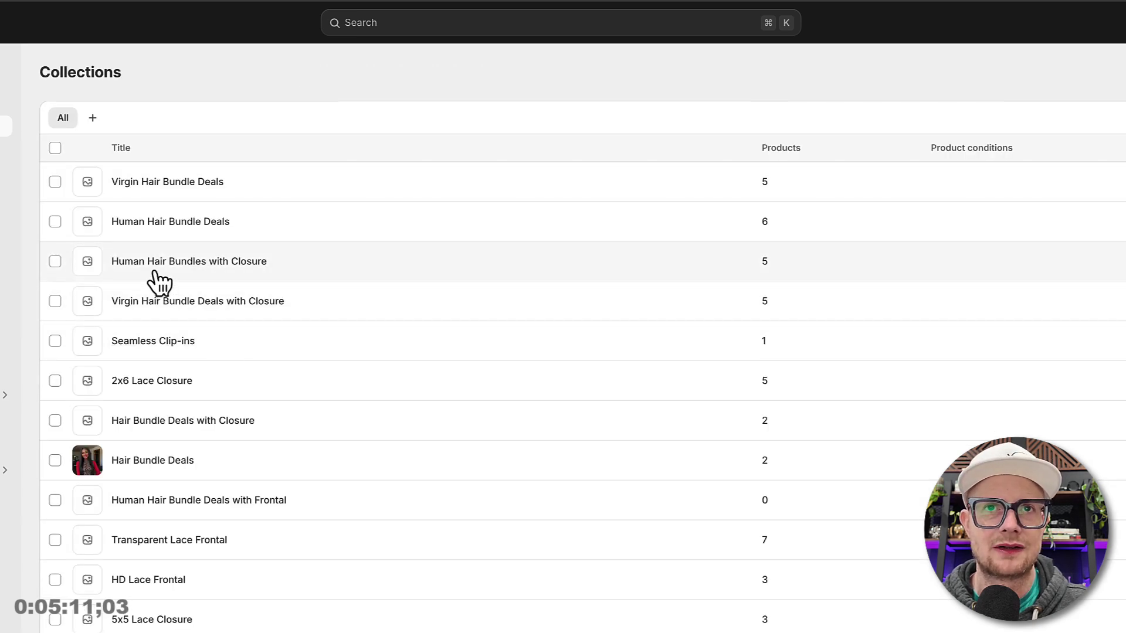
pyautogui.click(154, 272)
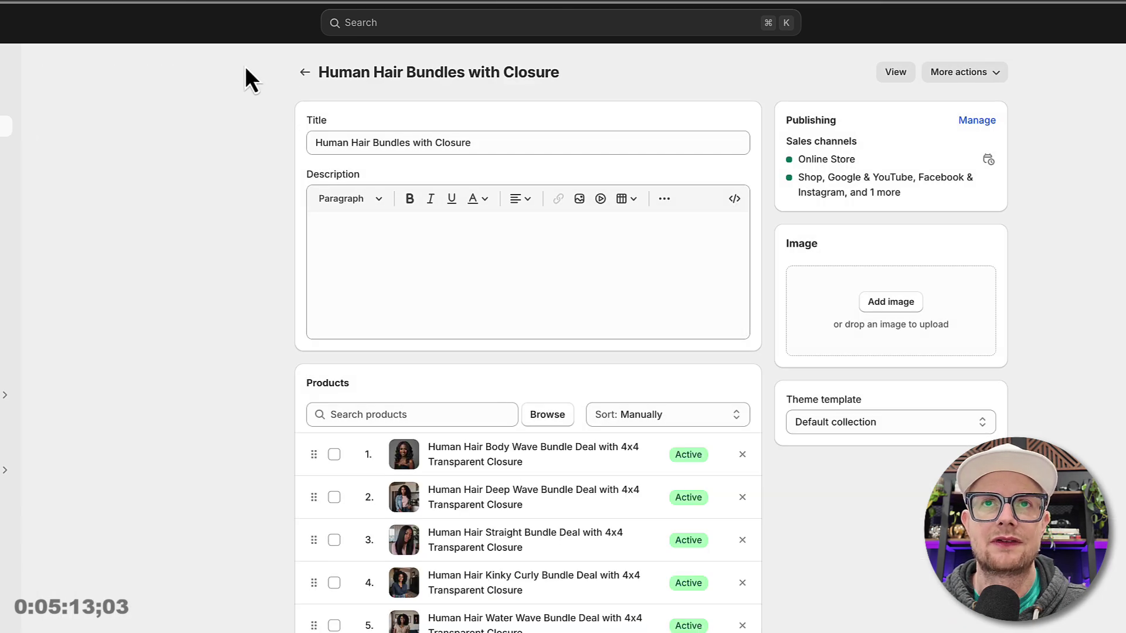
pyautogui.click(306, 73)
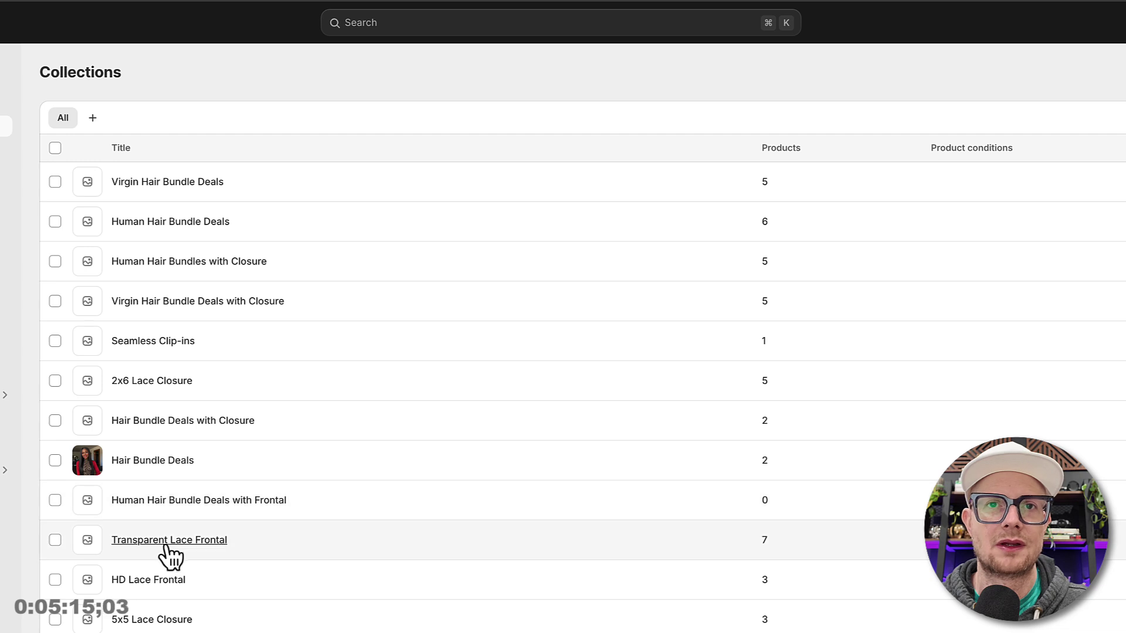
pyautogui.click(153, 460)
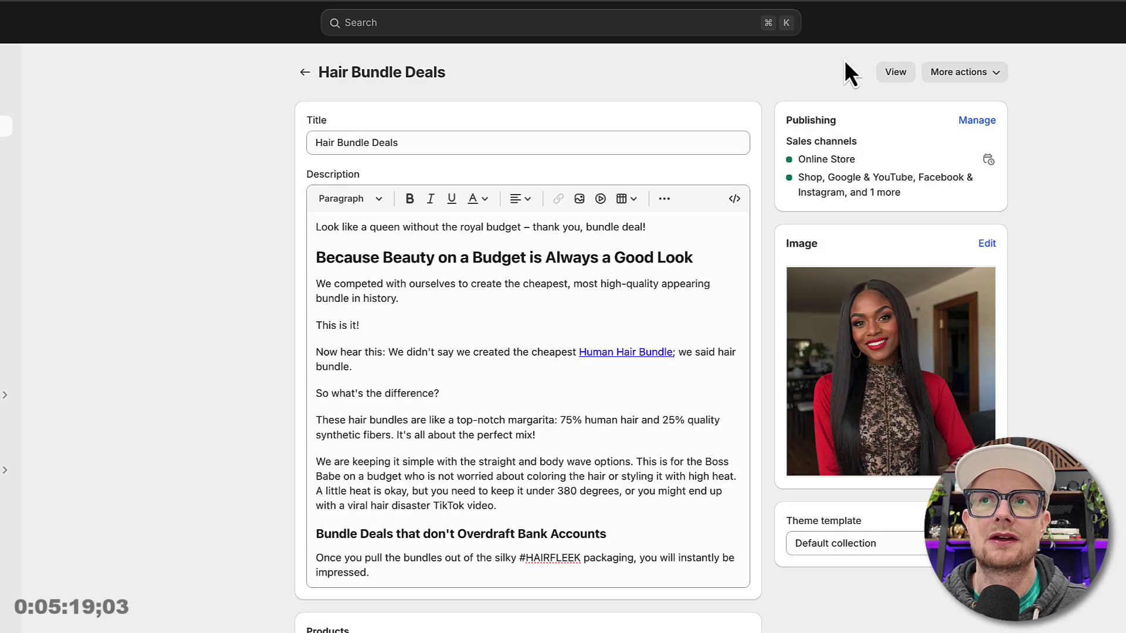
pyautogui.click(888, 72)
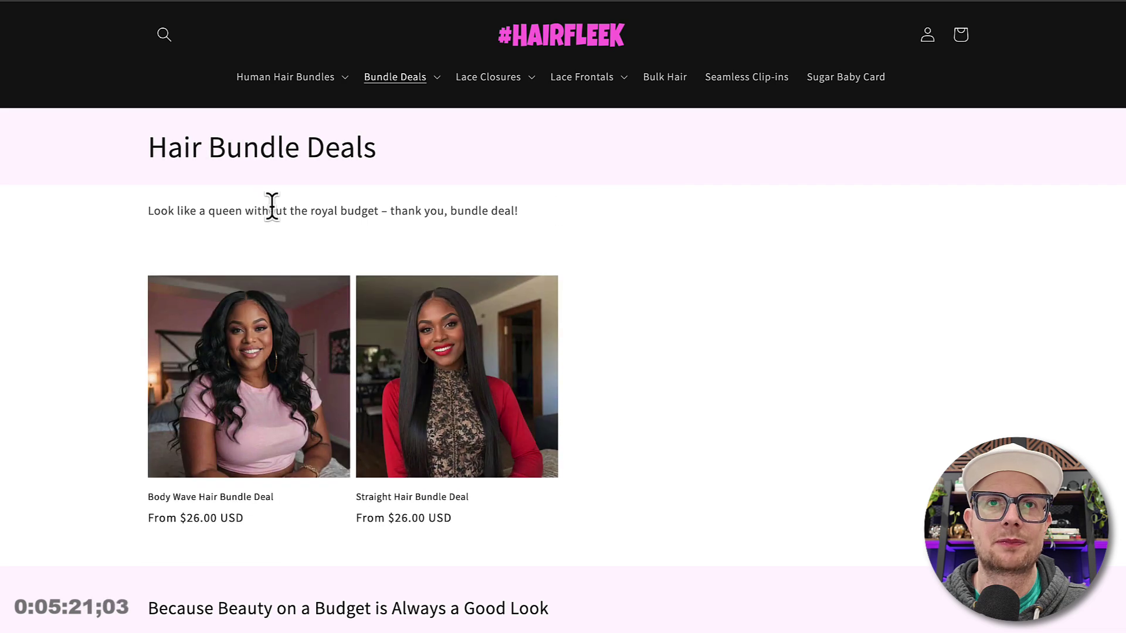
pyautogui.moveTo(154, 211); pyautogui.dragTo(599, 217)
pyautogui.click(598, 220)
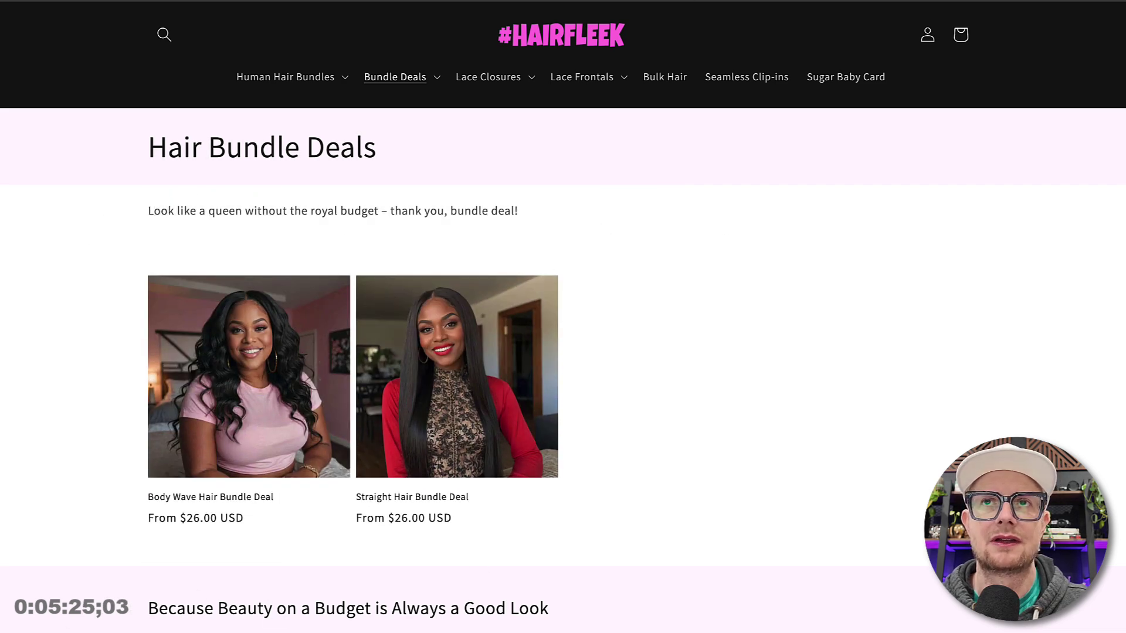
# - Show the Hair Bundle Deals description as HTML and copy the "<!--split-->" comment from its second line
pyautogui.hotkey('ctrl', 'shift', 'Tab')
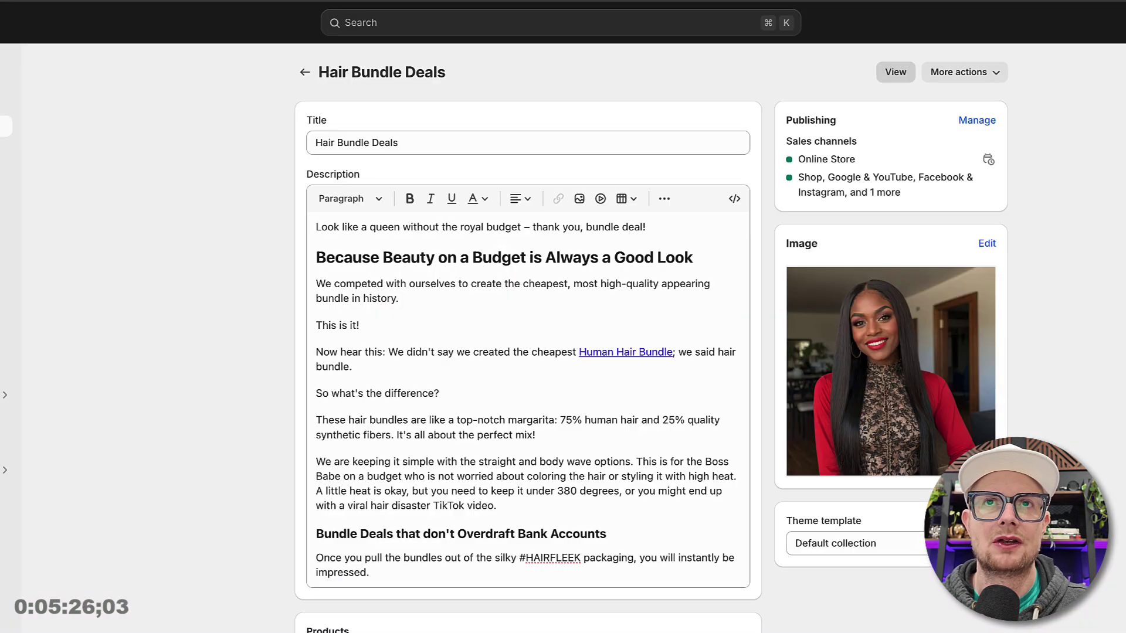
pyautogui.click(736, 201)
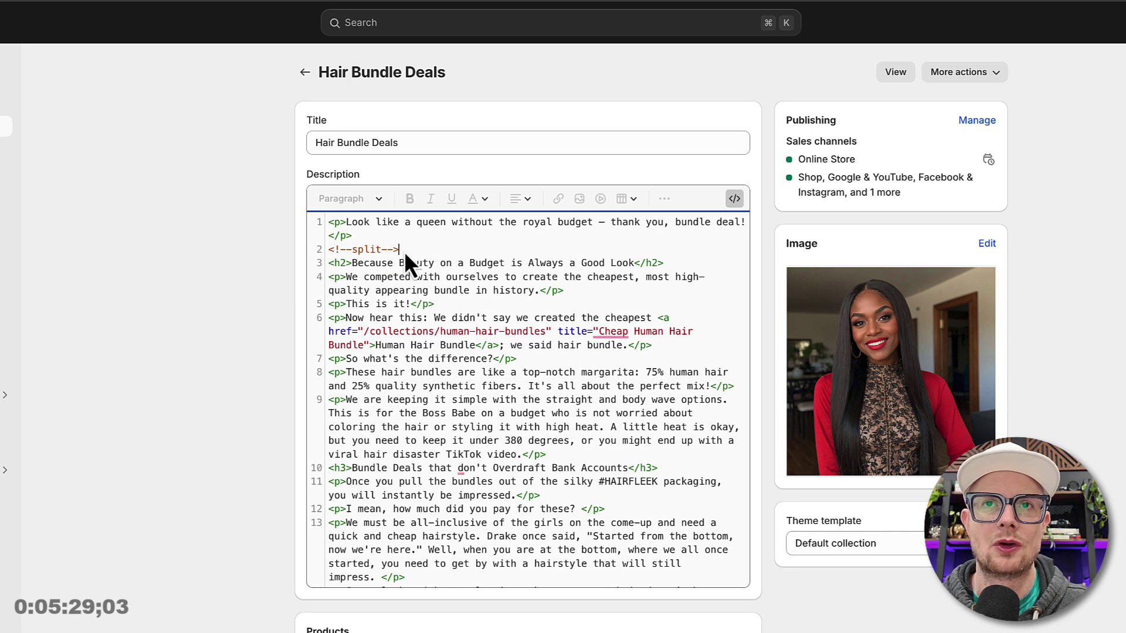
pyautogui.moveTo(401, 251); pyautogui.dragTo(319, 253)
pyautogui.hotkey('ctrl', 'c')
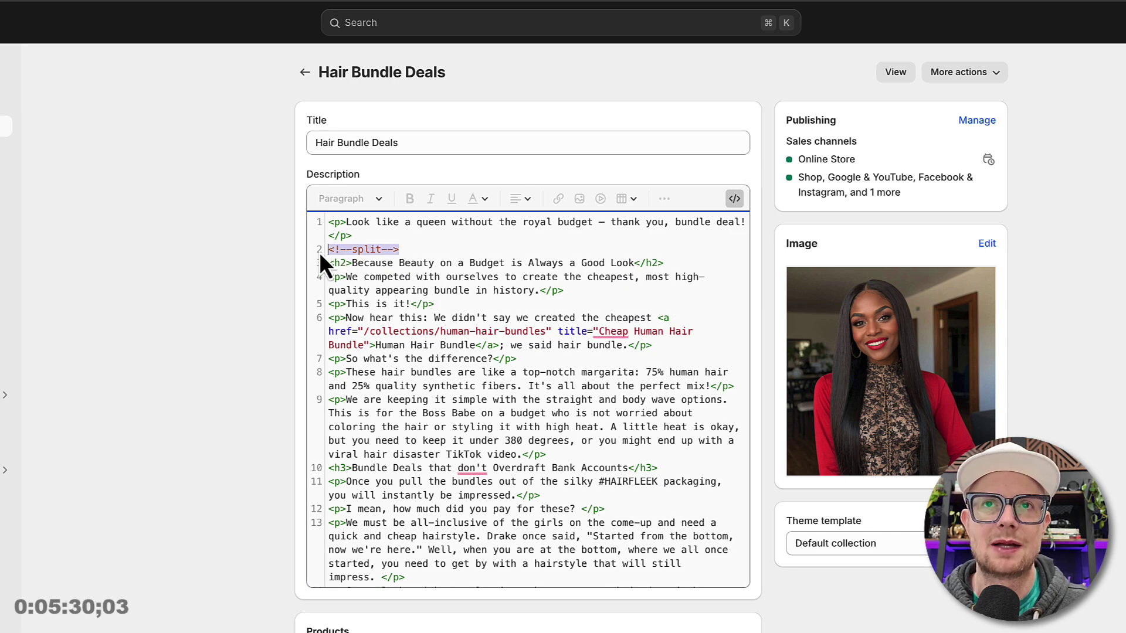
# - Reopen the Virgin Hair Bundle Deals collection, show its description as HTML and view its storefront page
pyautogui.click(302, 76)
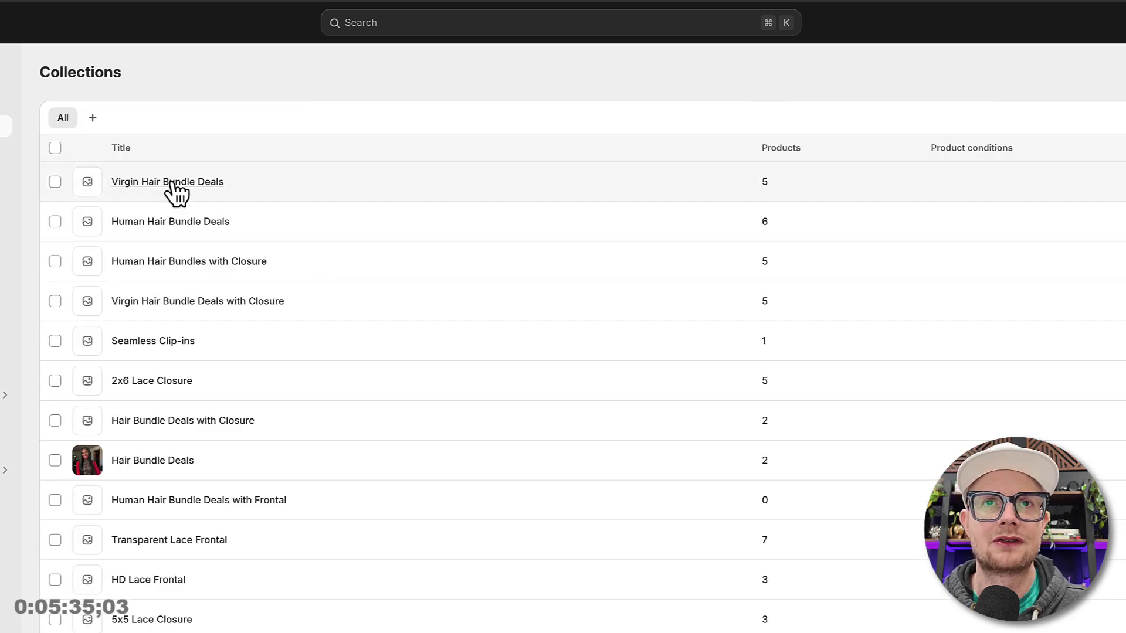
pyautogui.click(175, 183)
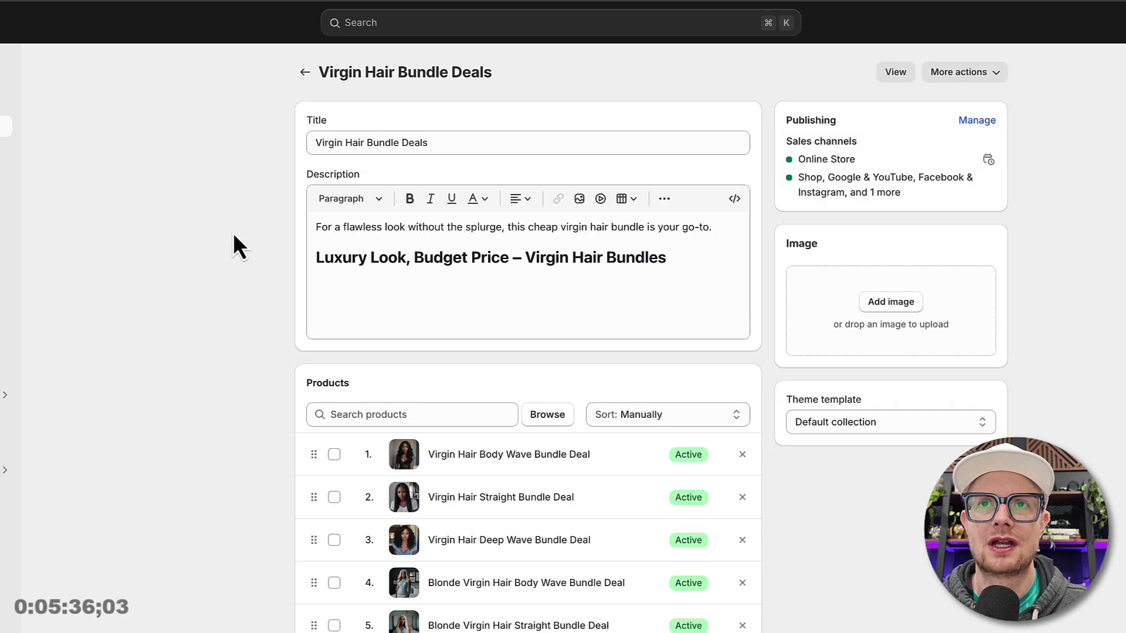
pyautogui.click(734, 198)
pyautogui.click(897, 76)
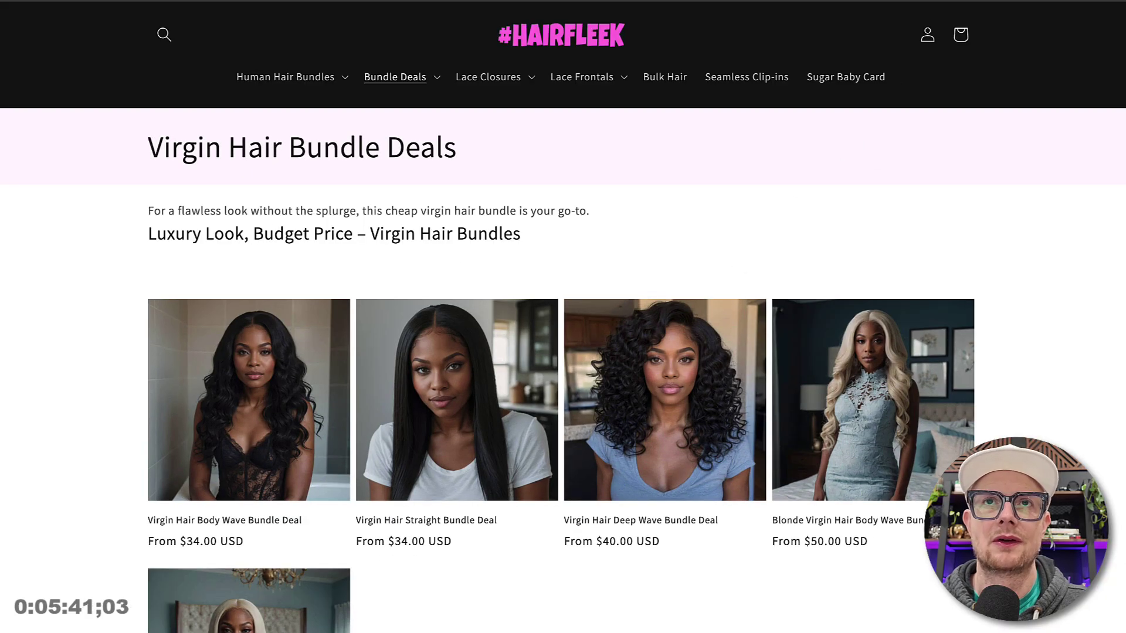
pyautogui.press('super+w')
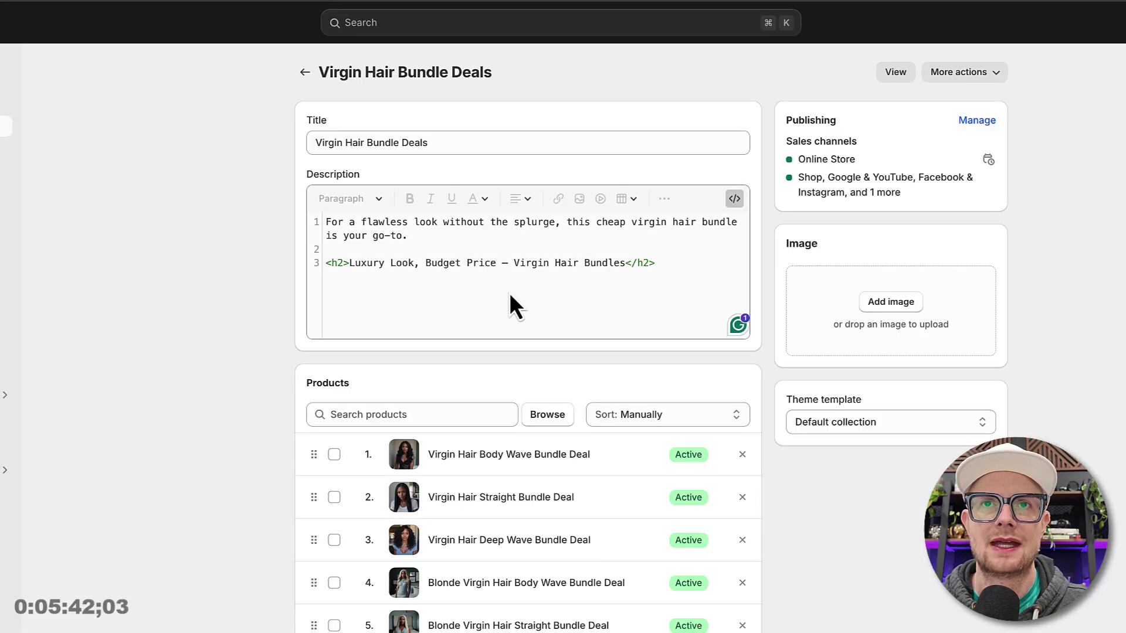
# - Paste "<!--split-->" on the empty line above the h2 heading in the Virgin Hair Bundle Deals description and save
pyautogui.click(339, 252)
pyautogui.hotkey('ctrl', 'v')
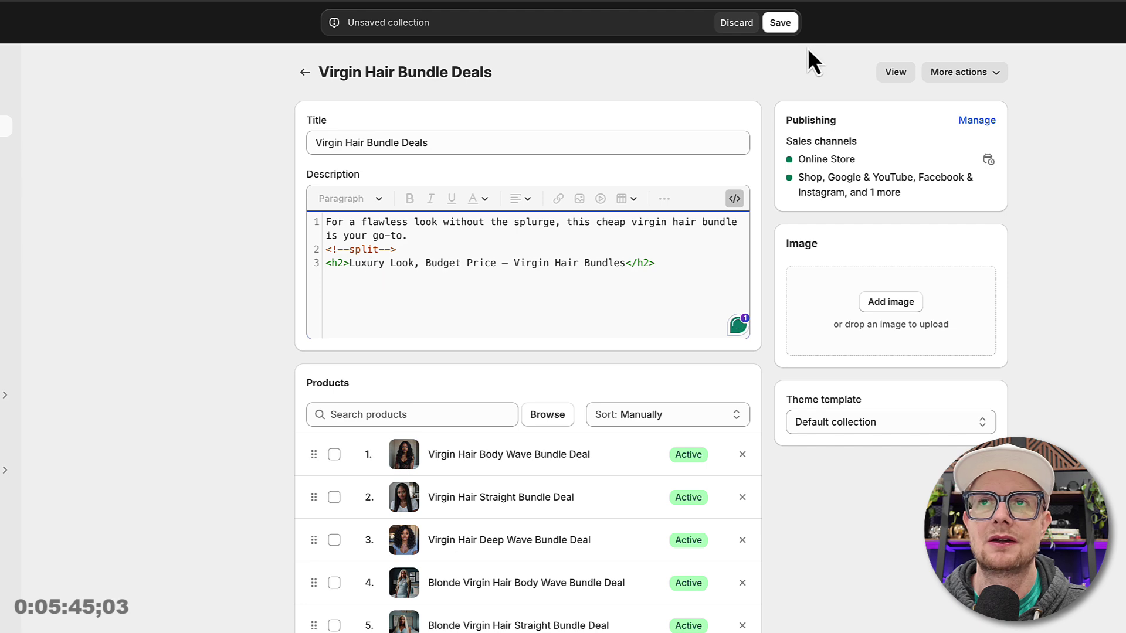
pyautogui.click(793, 26)
# - Reload the Virgin Hair Bundle Deals storefront page and check the heading's placement above and below the products
pyautogui.hotkey('ctrl', 'Tab')
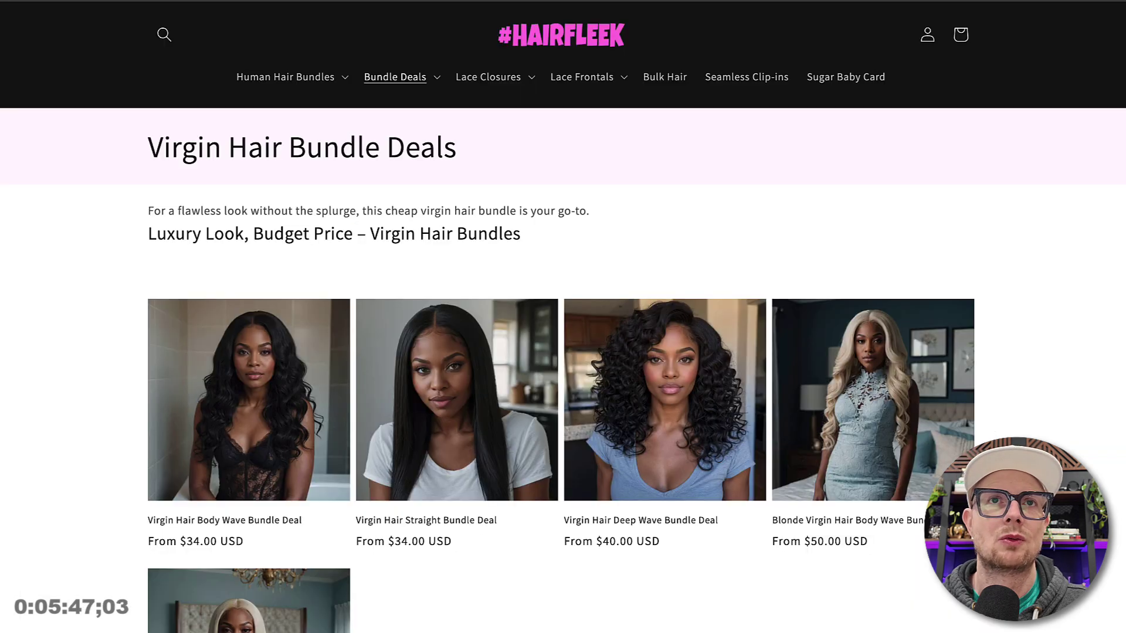
pyautogui.press('F5')
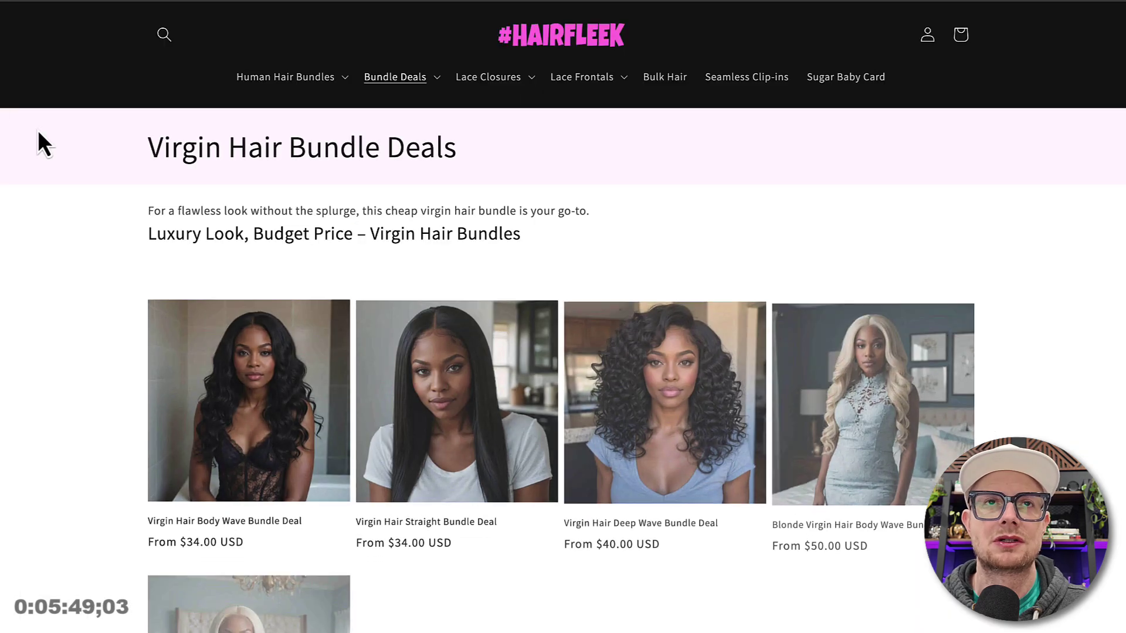
pyautogui.press('F5')
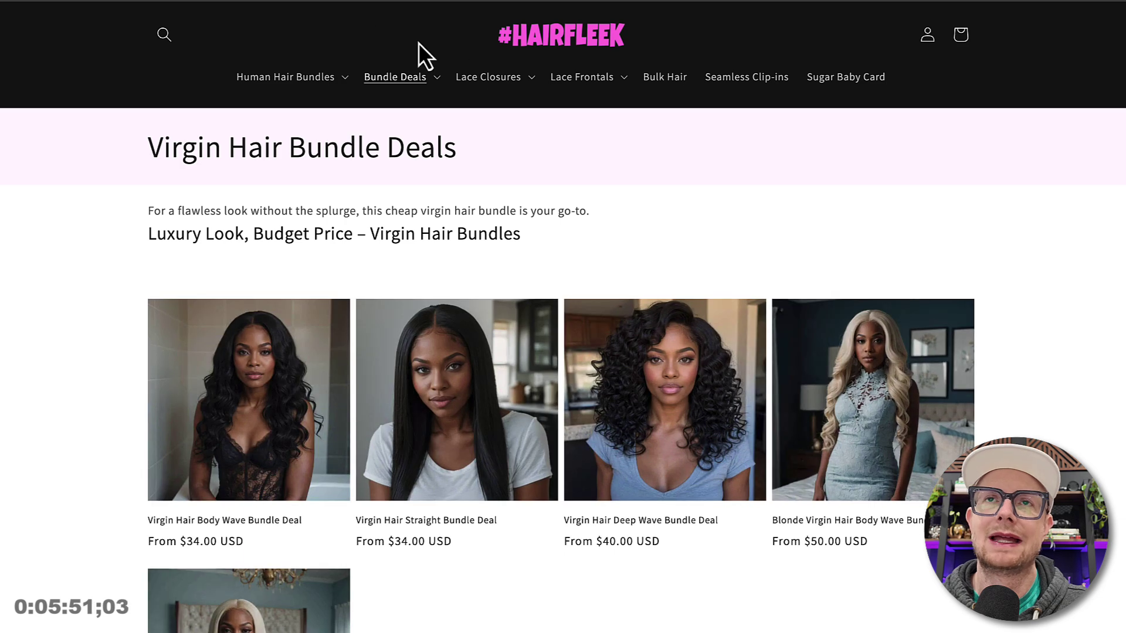
pyautogui.hotkey('ctrl', 'Tab')
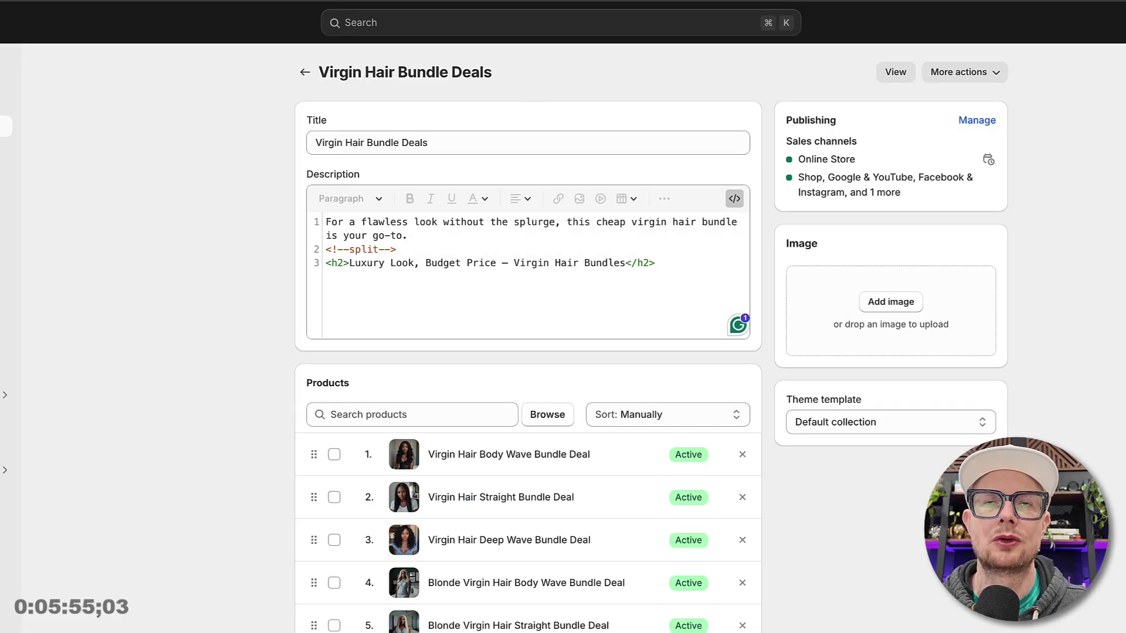
pyautogui.hotkey('ctrl', 'Tab')
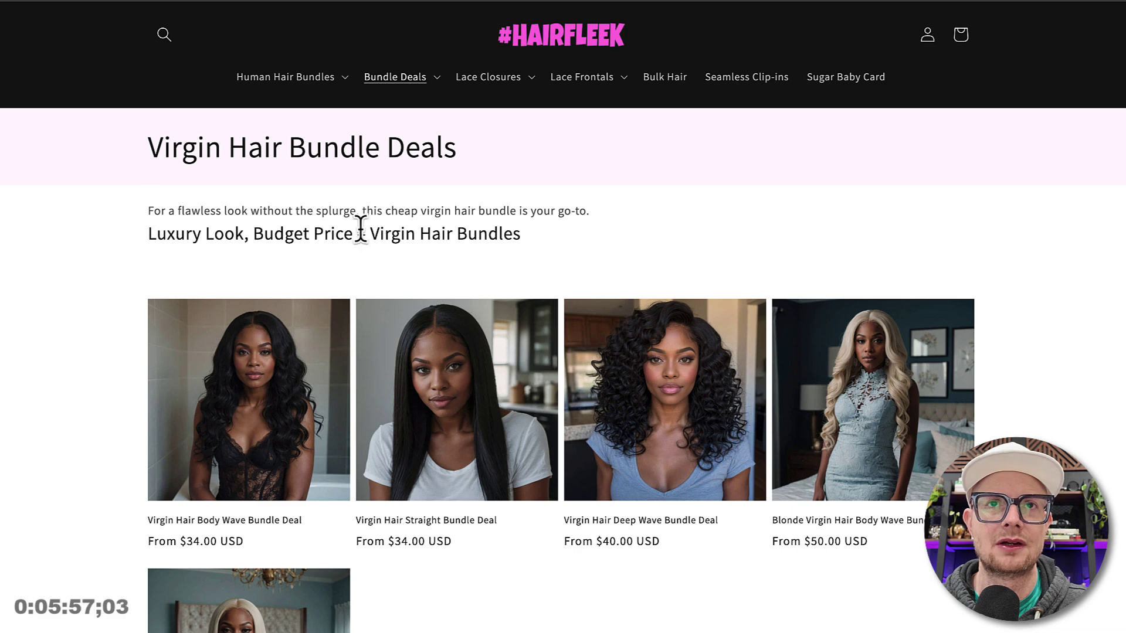
pyautogui.moveTo(146, 234); pyautogui.dragTo(520, 240)
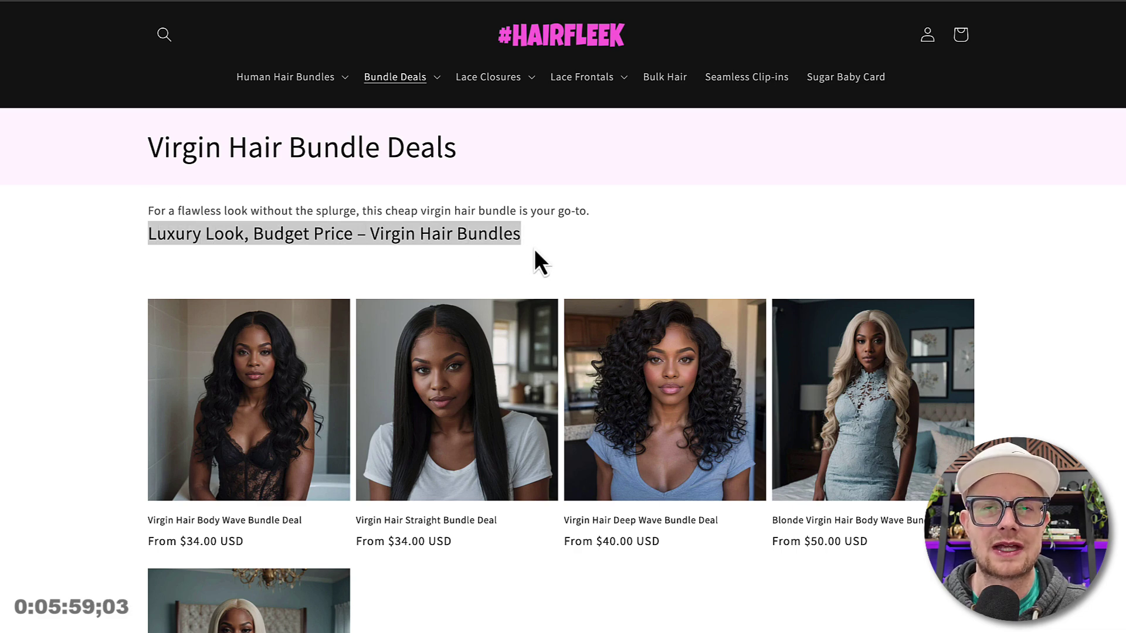
pyautogui.scroll(-8, 535, 258)
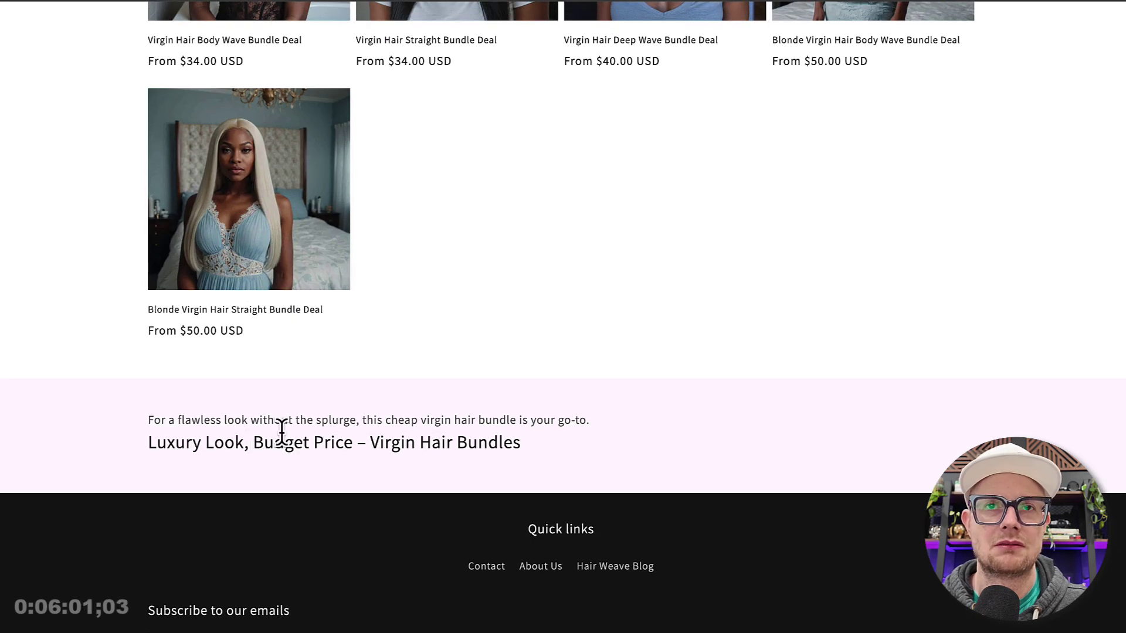
pyautogui.scroll(8, 372, 432)
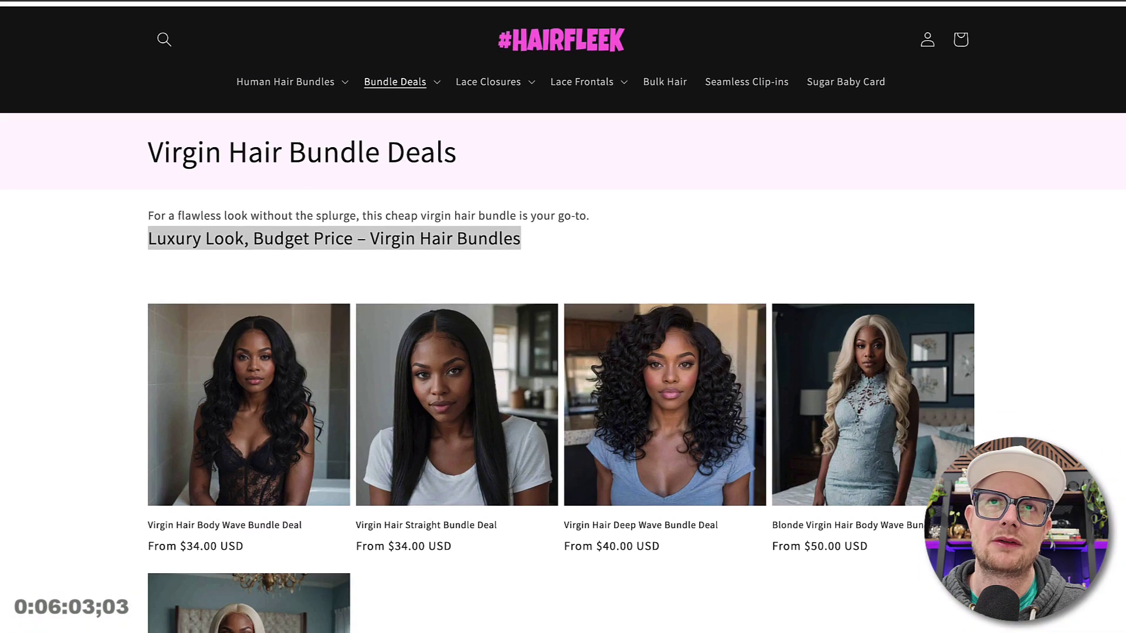
pyautogui.scroll(-1, 563, 317)
# - View the collection's storefront page again from Shopify, refresh it and compare the intro above the products with the text below them
pyautogui.hotkey('ctrl', 'Tab')
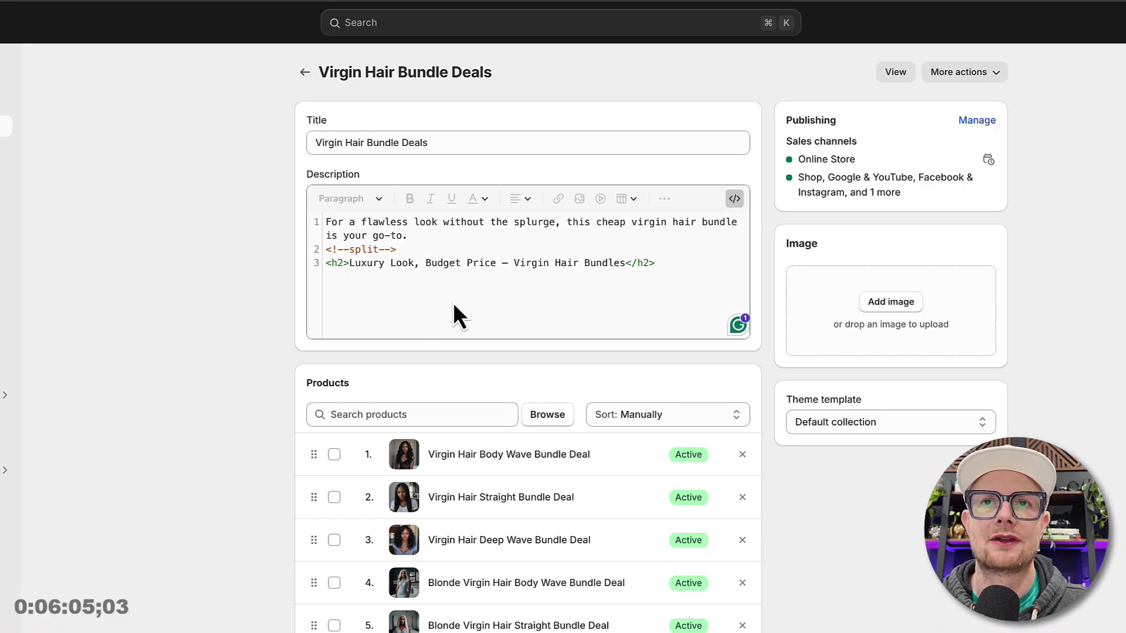
pyautogui.click(895, 72)
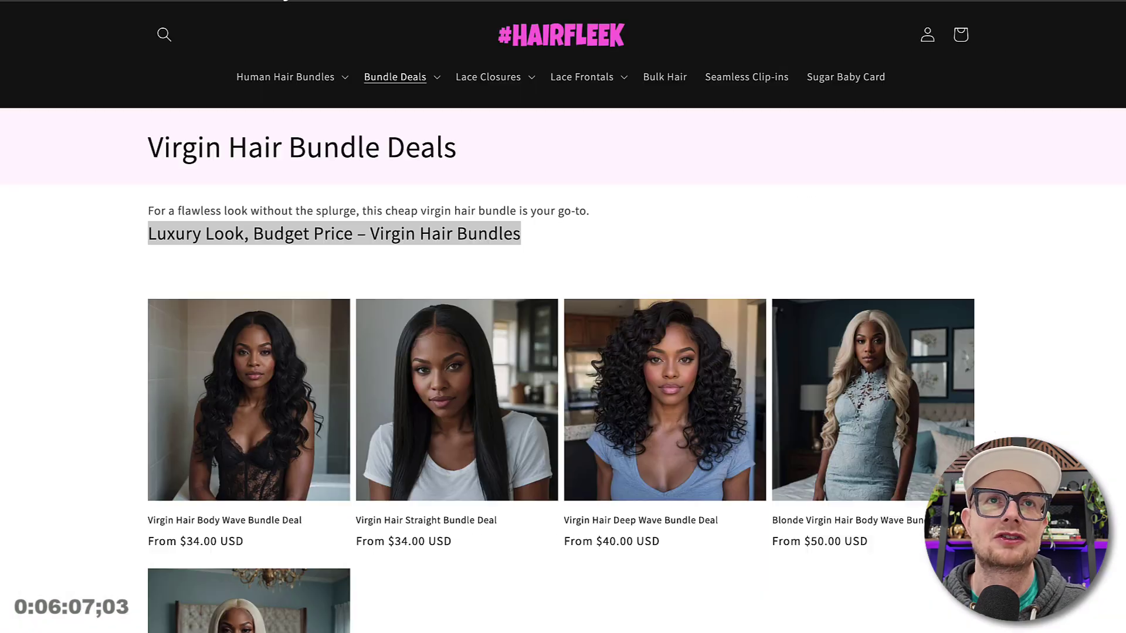
pyautogui.press('F5')
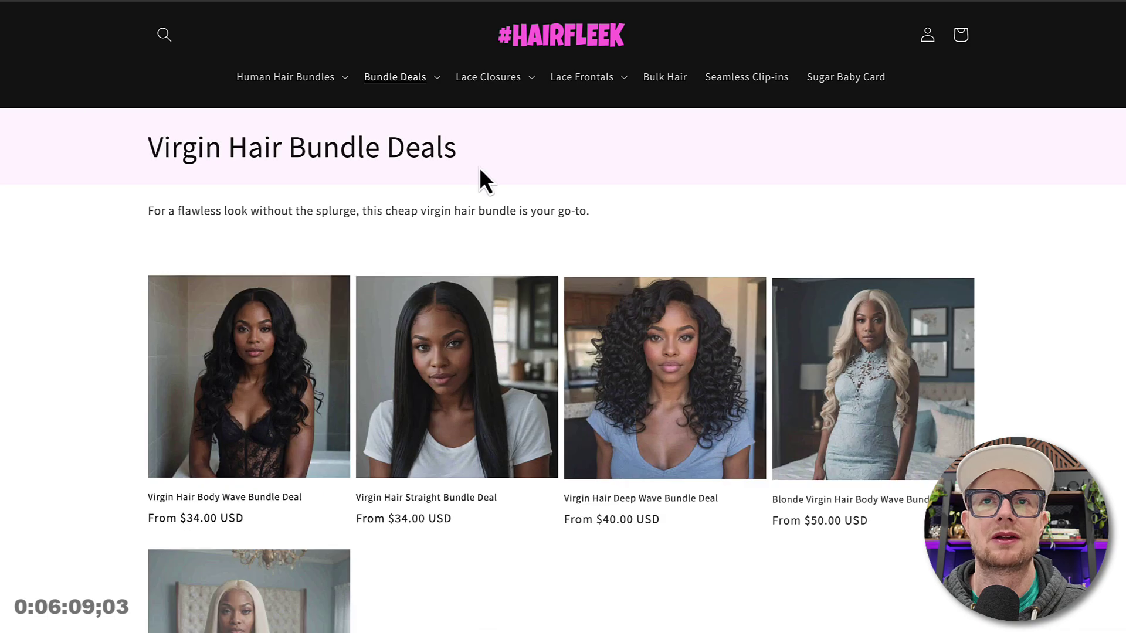
pyautogui.scroll(-2, 394, 232)
pyautogui.scroll(-5, 392, 228)
pyautogui.scroll(7, 392, 228)
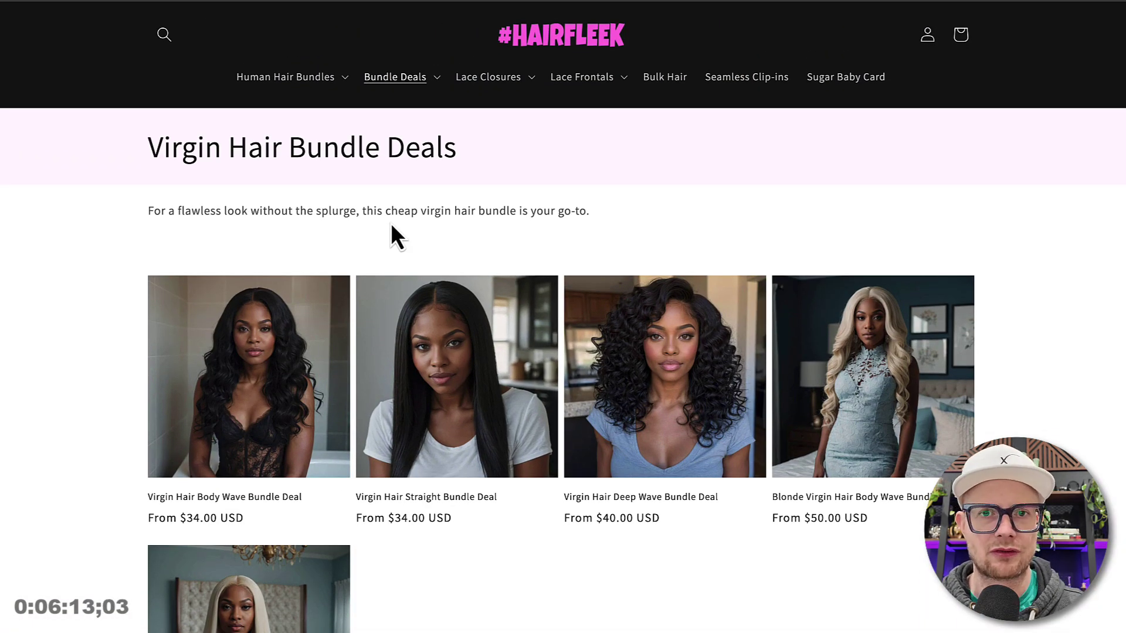
pyautogui.scroll(-7, 395, 254)
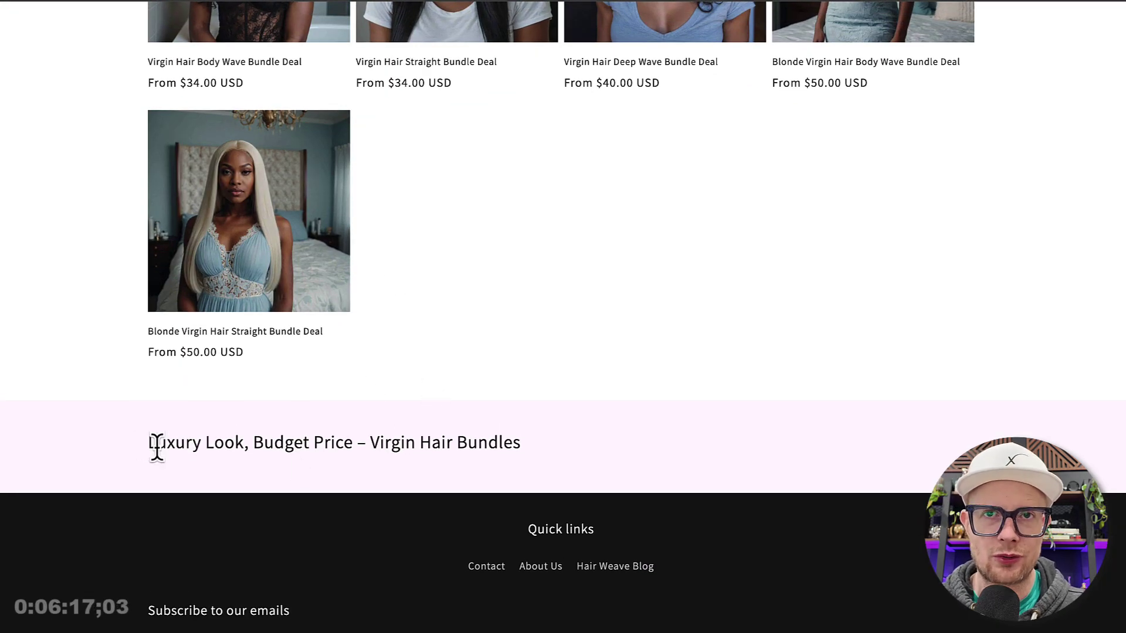
pyautogui.scroll(8, 510, 439)
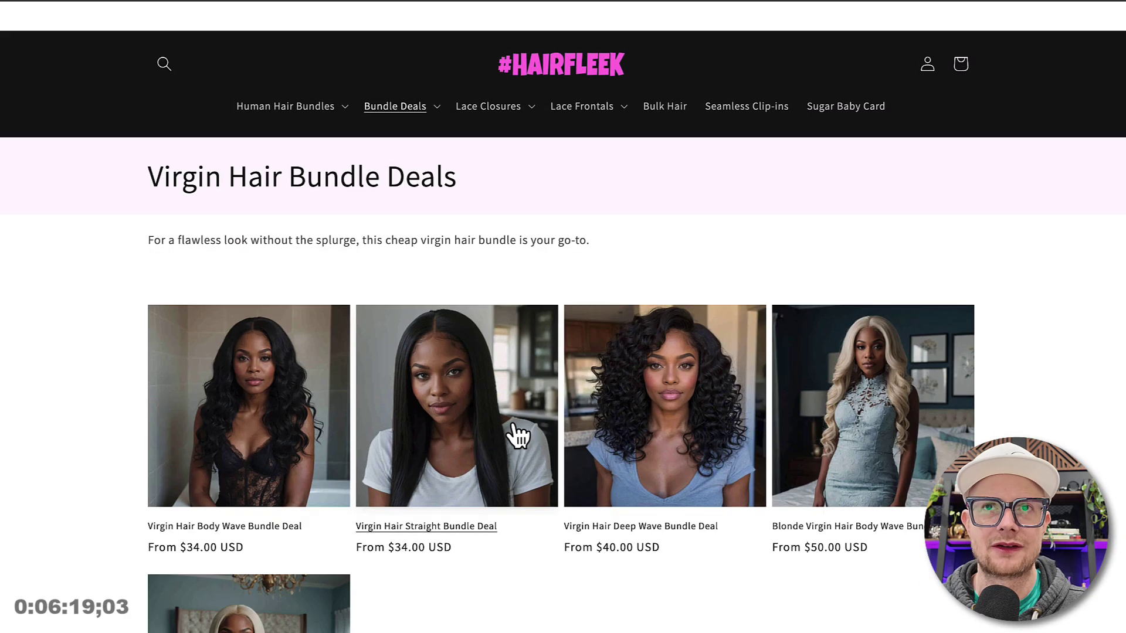
# - Start a new line below the h2 heading in Shopify's description, then copy one-liner 16, "Look amazing, save your coins…", from ChatGPT
pyautogui.click(441, 1)
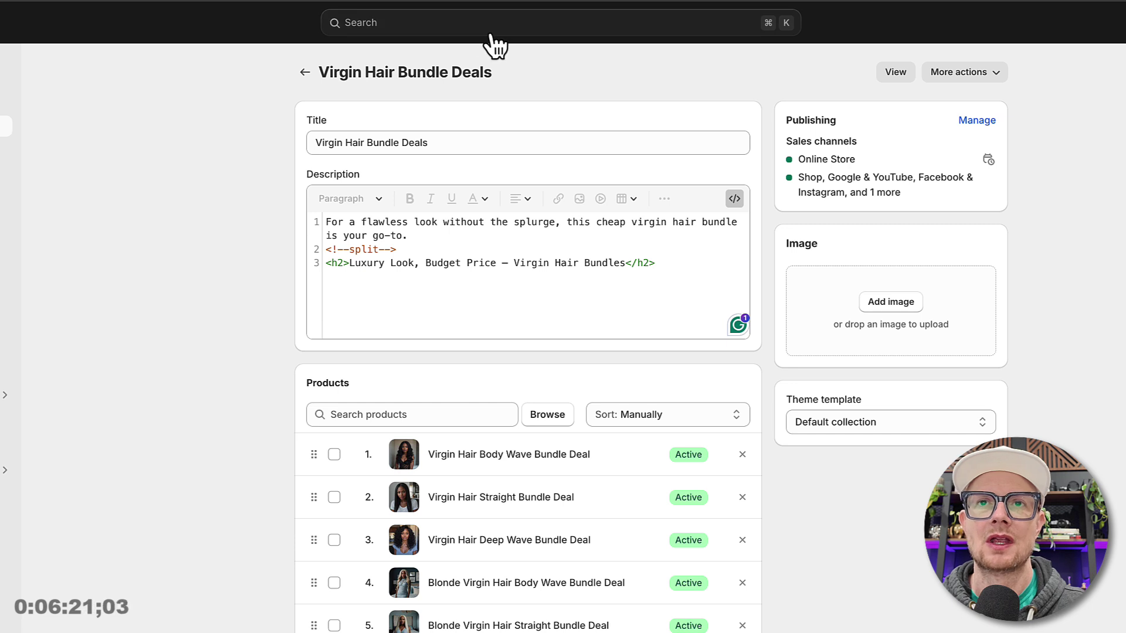
pyautogui.click(668, 269)
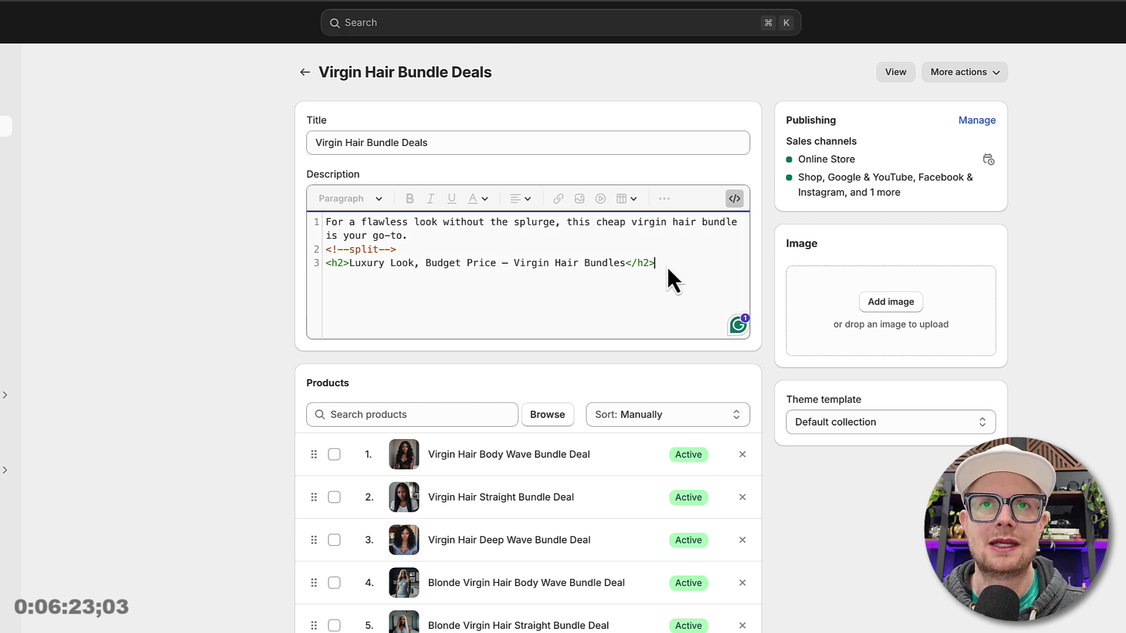
pyautogui.press('Return')
pyautogui.hotkey('ctrl', 'Tab')
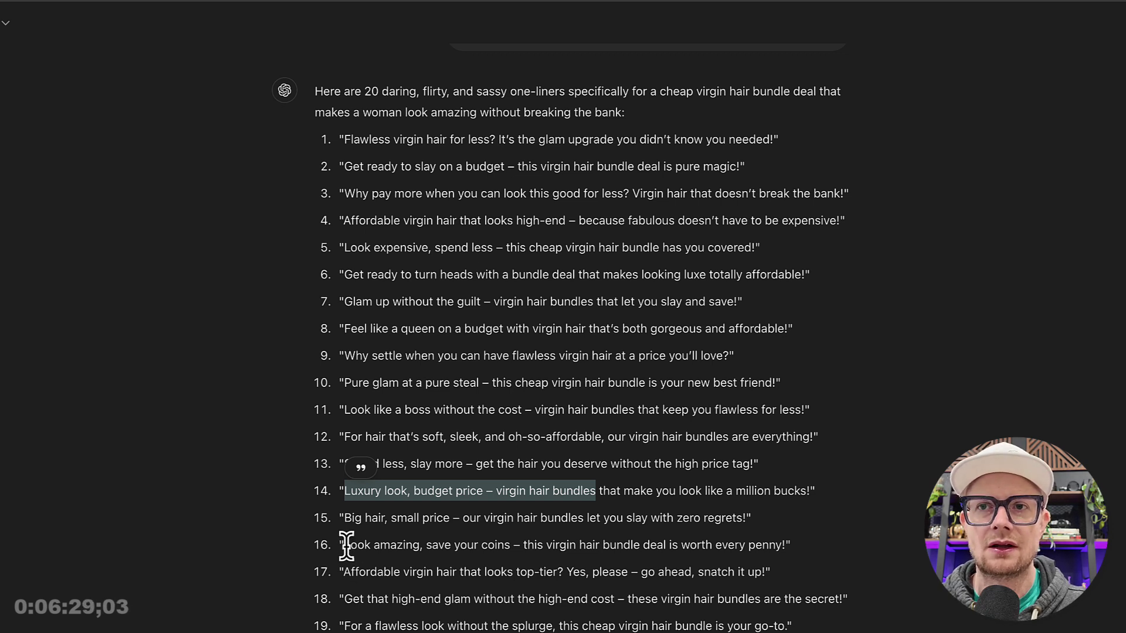
pyautogui.moveTo(344, 543); pyautogui.dragTo(678, 539)
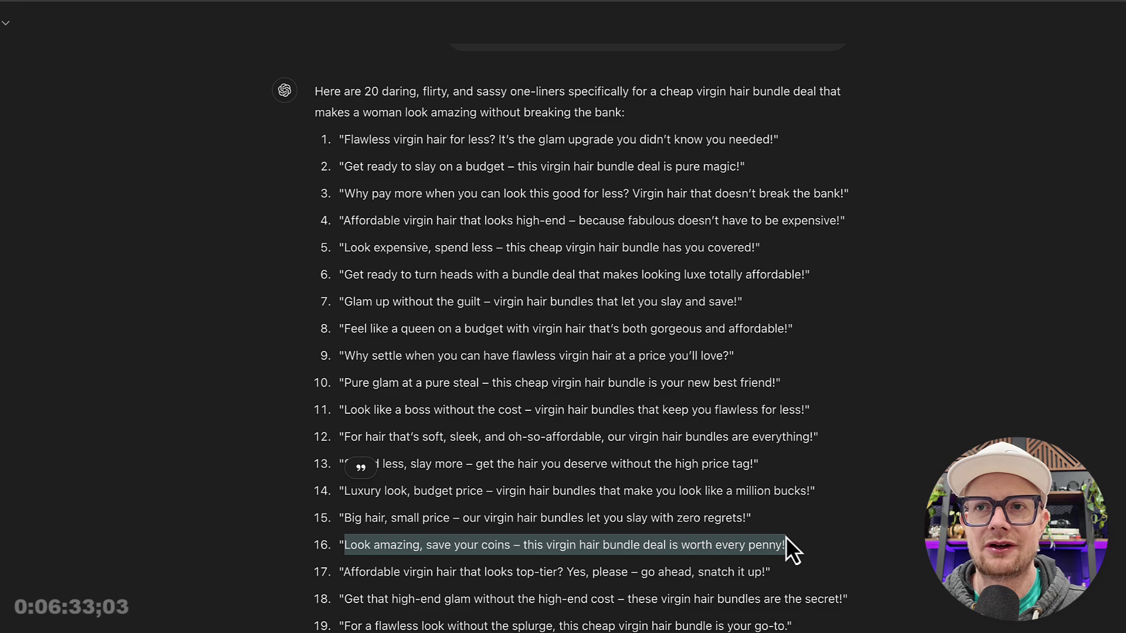
pyautogui.moveTo(786, 537); pyautogui.dragTo(789, 536)
pyautogui.hotkey('ctrl', 'c')
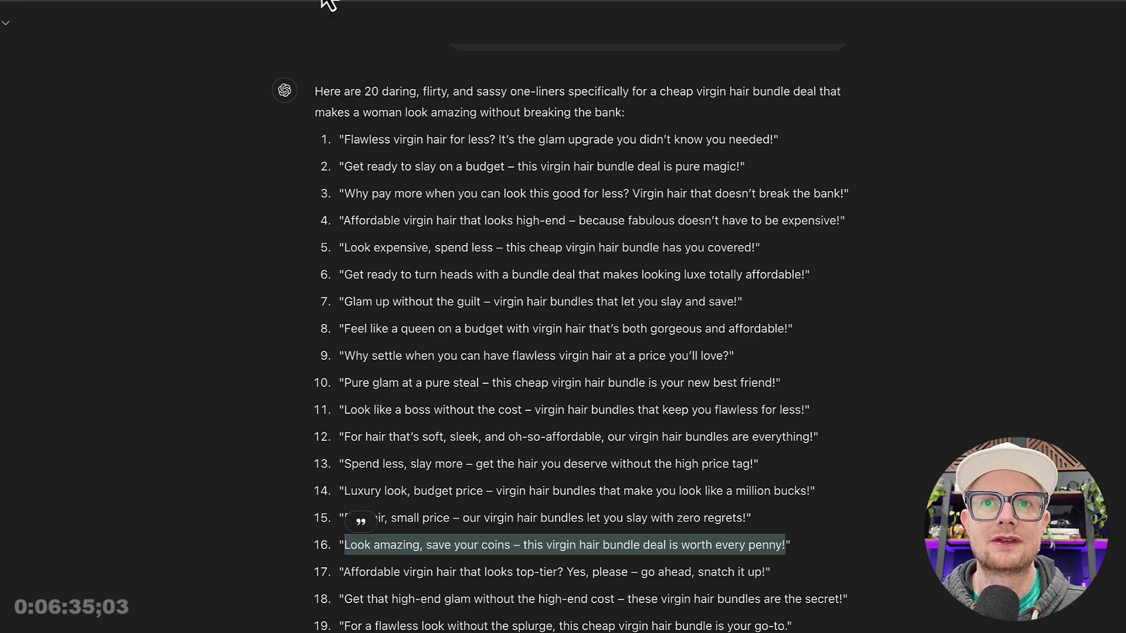
# - Back in Shopify, add several empty lines below the h2 heading and paste the copied one-liner beneath them
pyautogui.press('super+Tab')
pyautogui.press('Return')
pyautogui.press('Return')
pyautogui.press('Return')
pyautogui.press('Return')
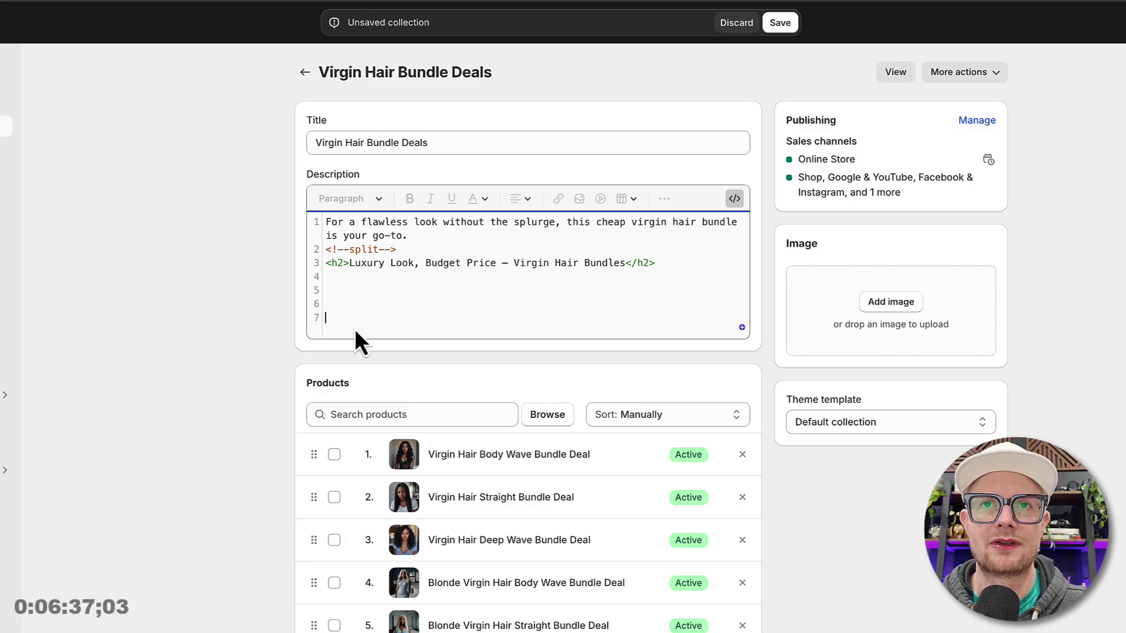
pyautogui.hotkey('ctrl', 'v')
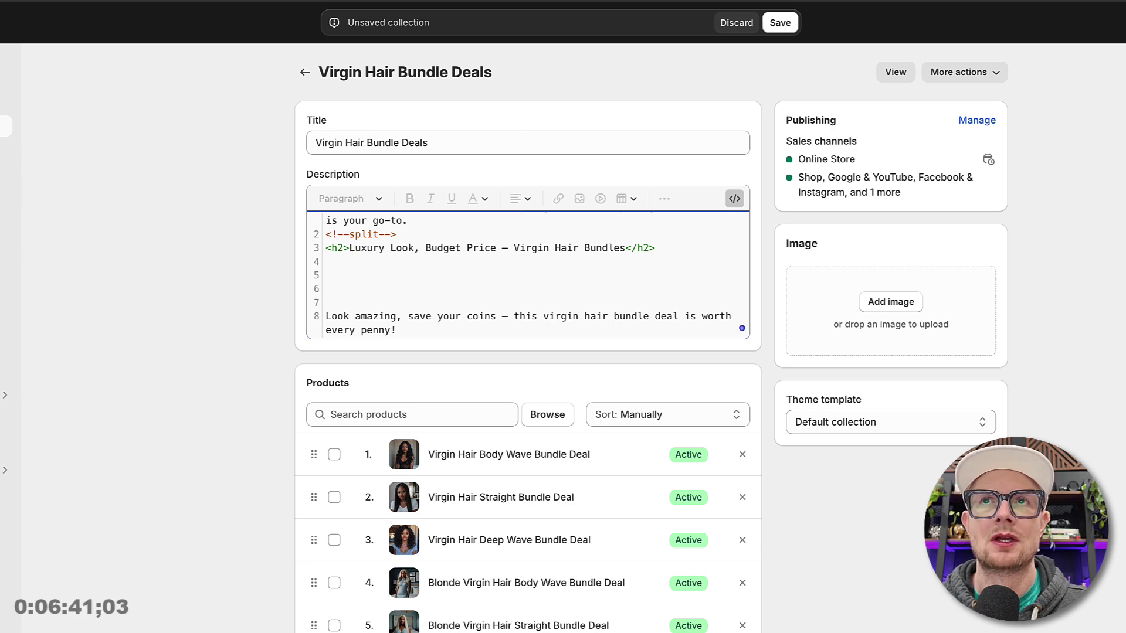
# - Copy ChatGPT's one-liner 8, "Feel like a queen on a budget…", and paste it directly below the h2 heading in Shopify's description
pyautogui.press('super+Tab')
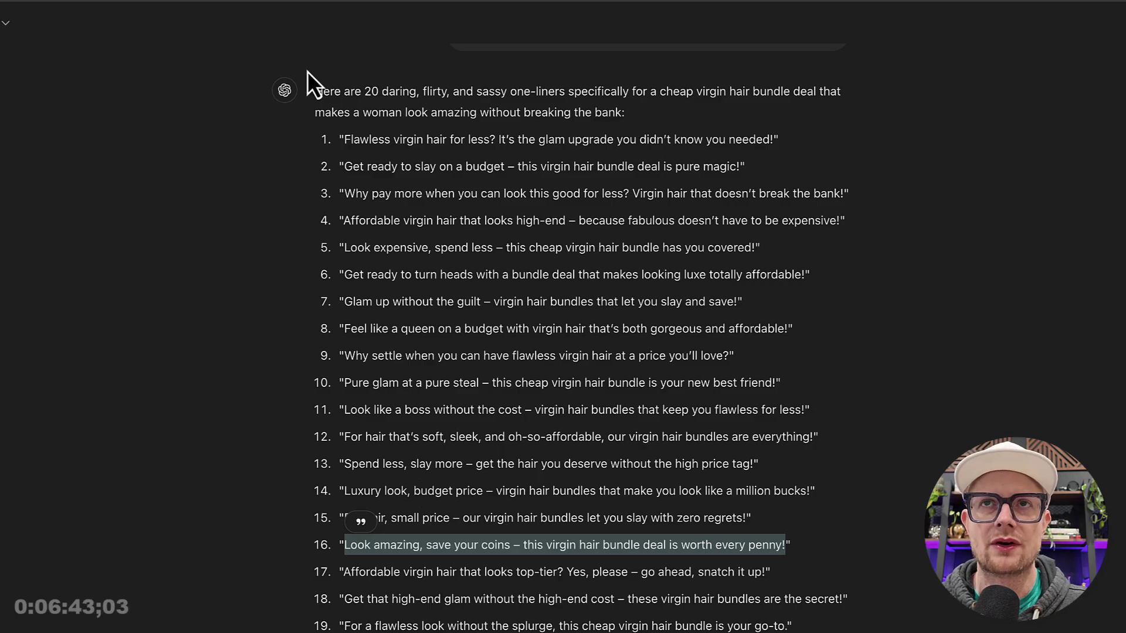
pyautogui.press('super+Tab')
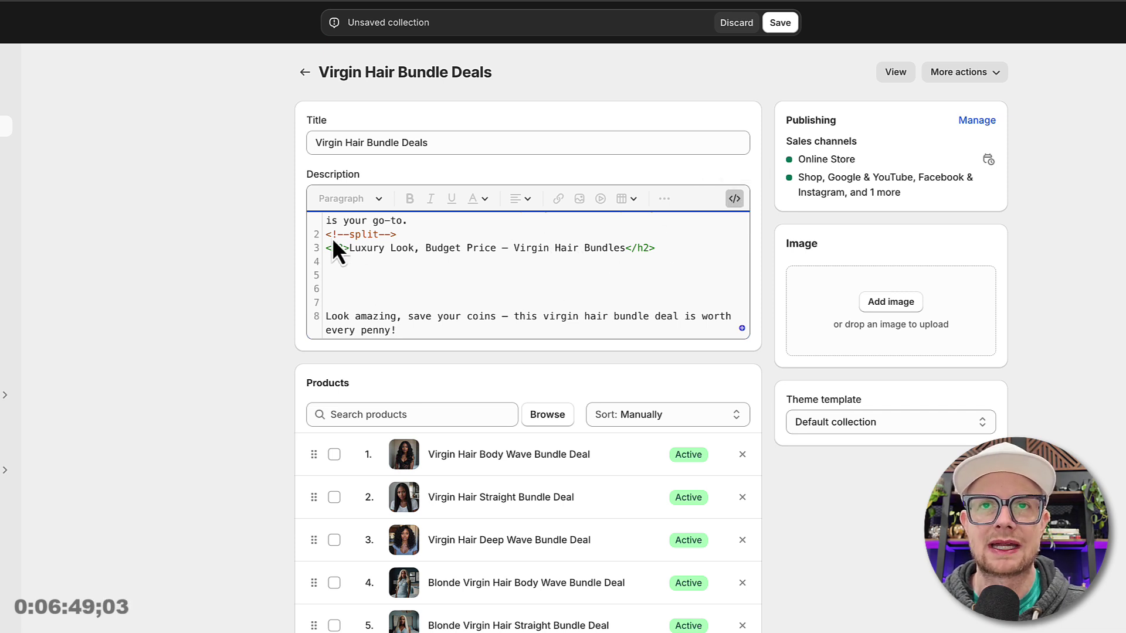
pyautogui.click(397, 330)
pyautogui.hotkey('alt', 'Tab')
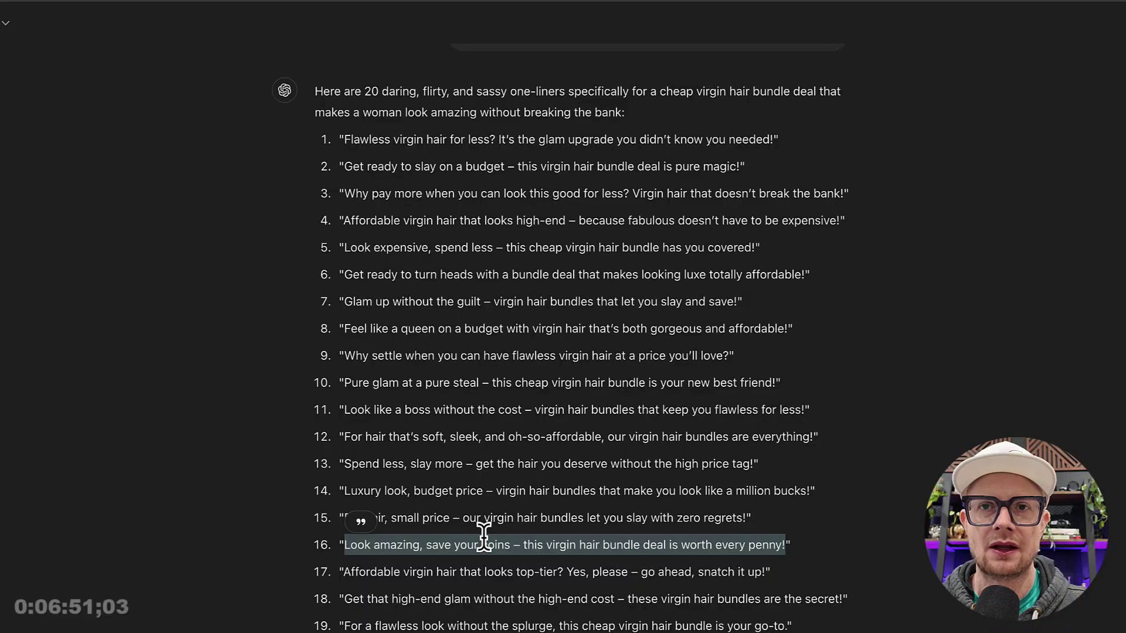
pyautogui.click(409, 463)
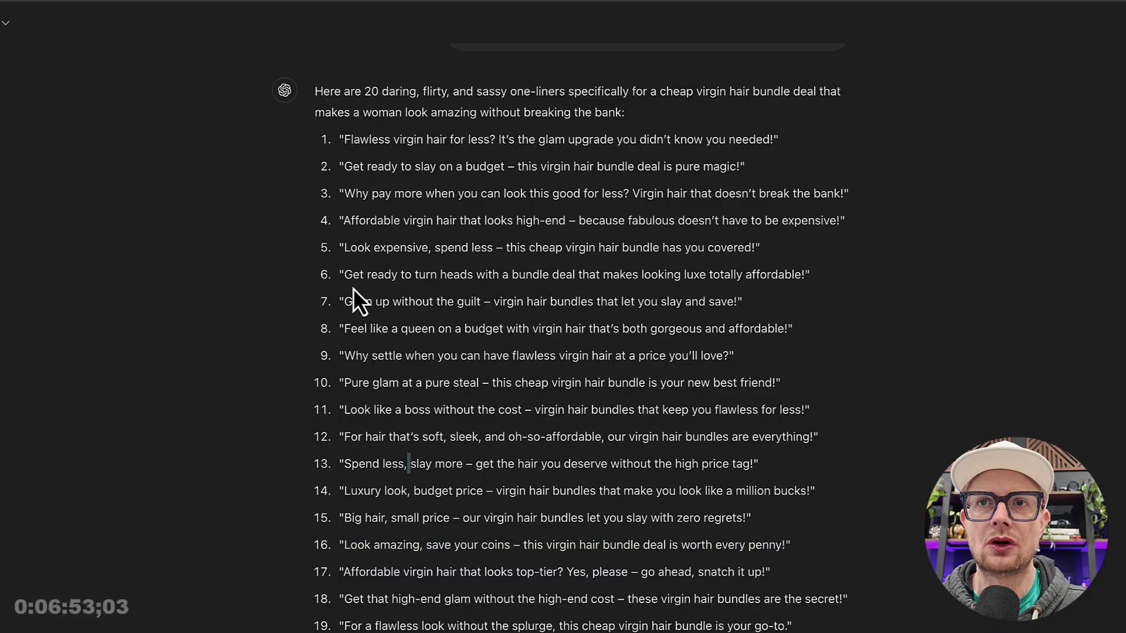
pyautogui.scroll(2, 349, 363)
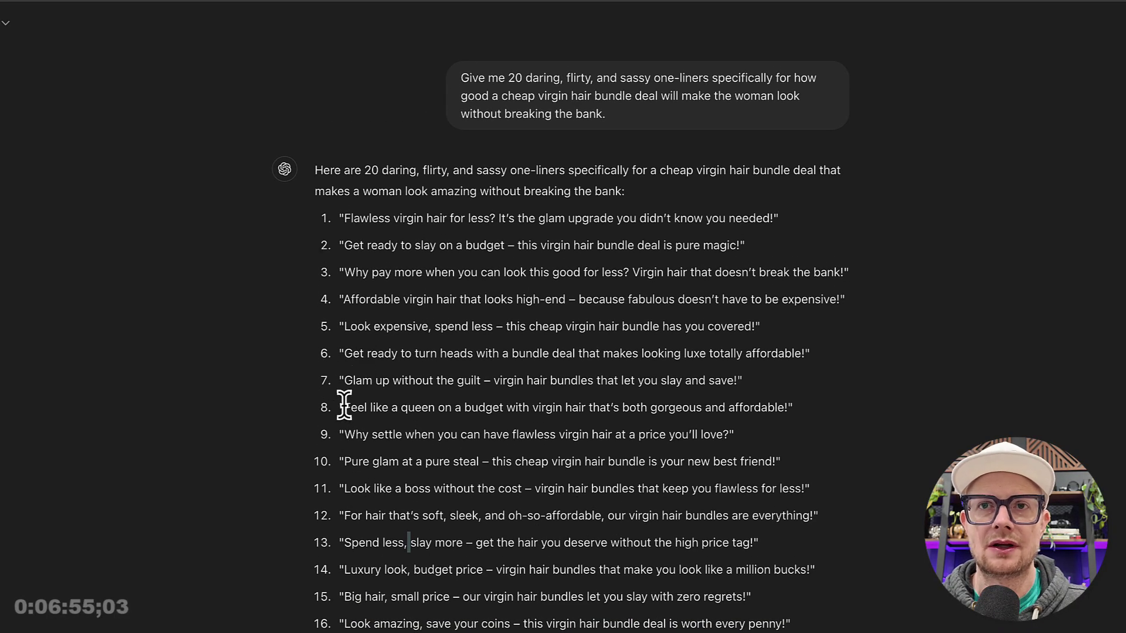
pyautogui.moveTo(344, 407); pyautogui.dragTo(787, 402)
pyautogui.hotkey('ctrl', 'c')
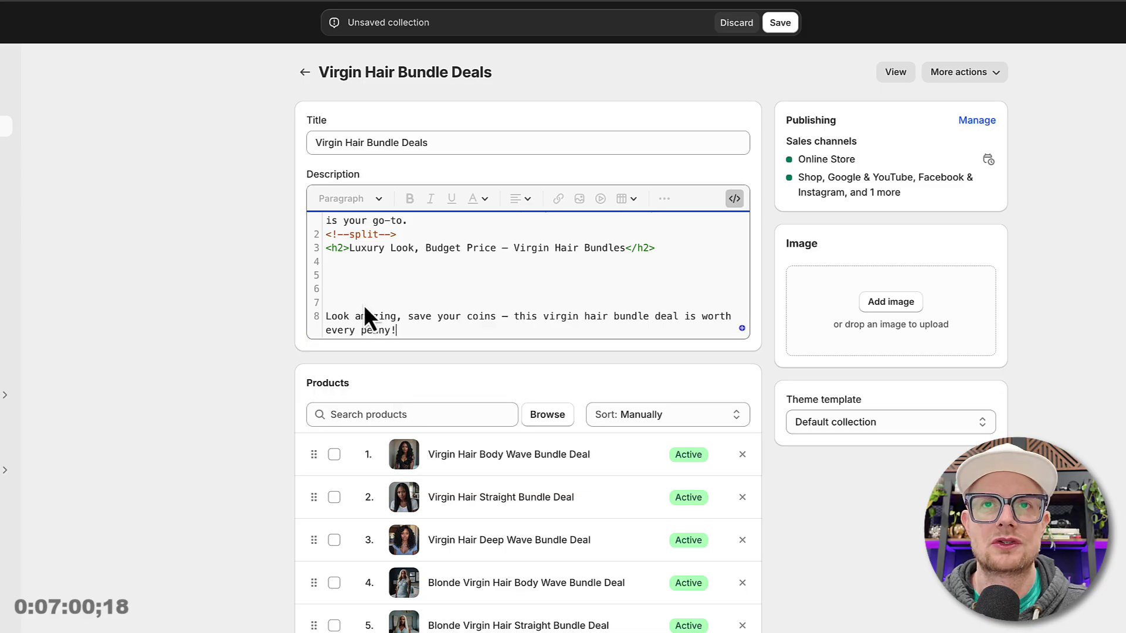
pyautogui.click(342, 274)
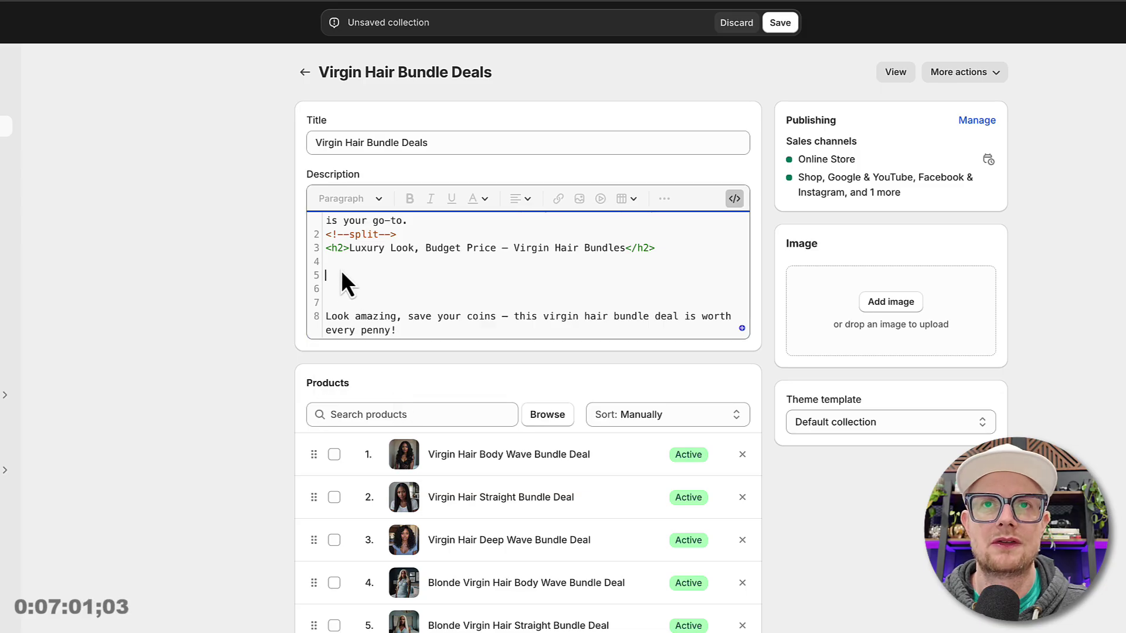
pyautogui.hotkey('ctrl', 'v')
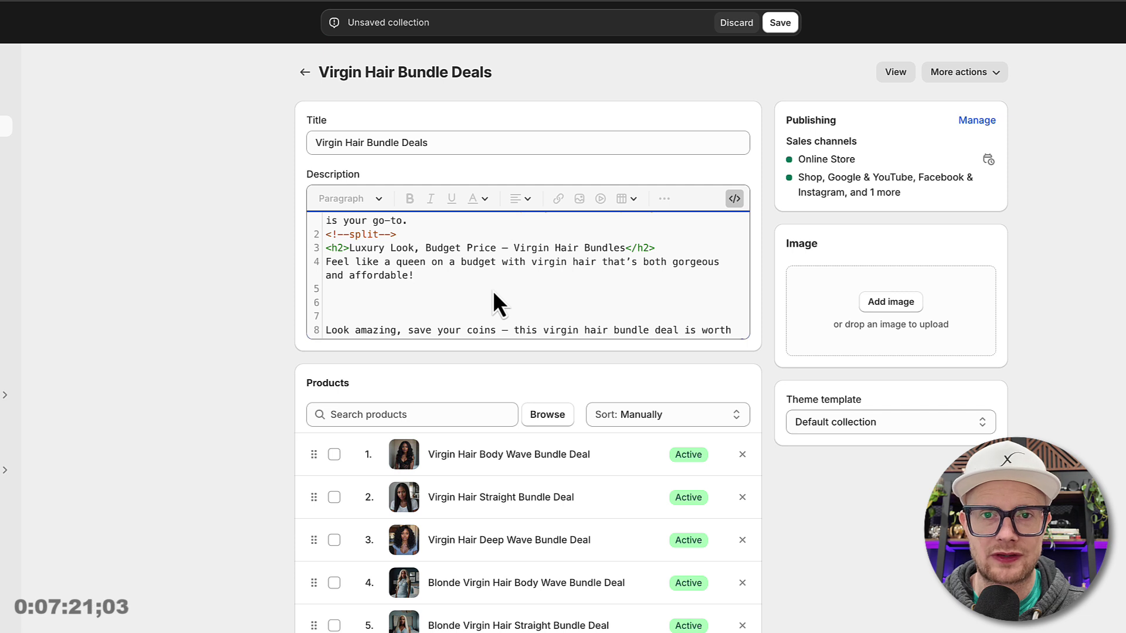
# - Reword the h2 heading to "Luxury Look, Budget Price – Virgin Hair Bundle Deals" and add an opening <h3> tag on line 6
pyautogui.click(622, 248)
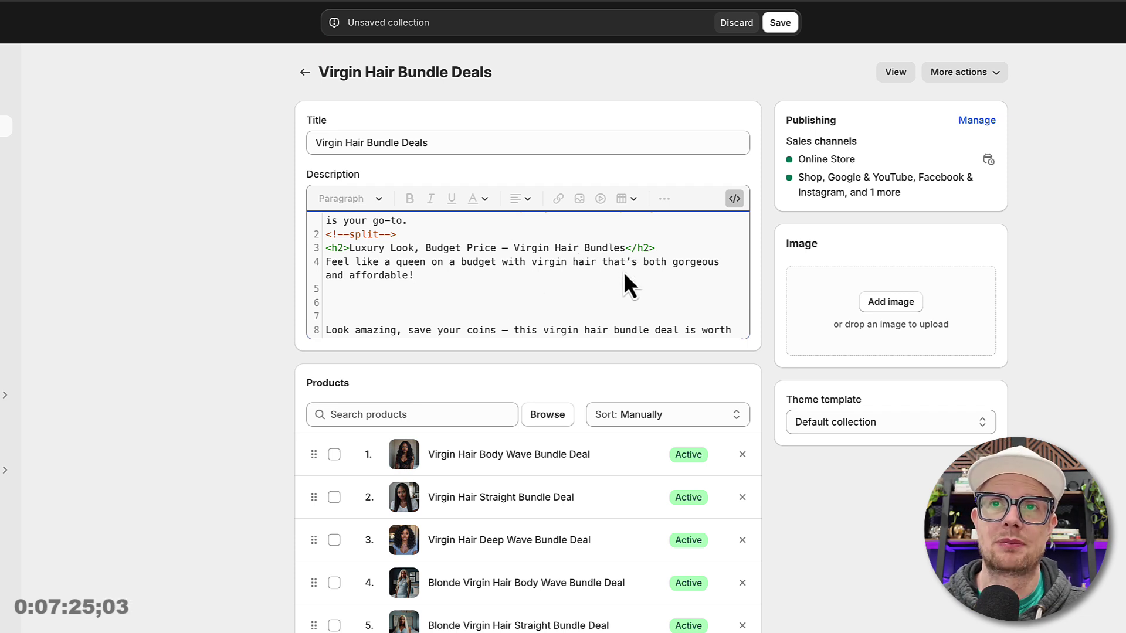
pyautogui.write('eals')
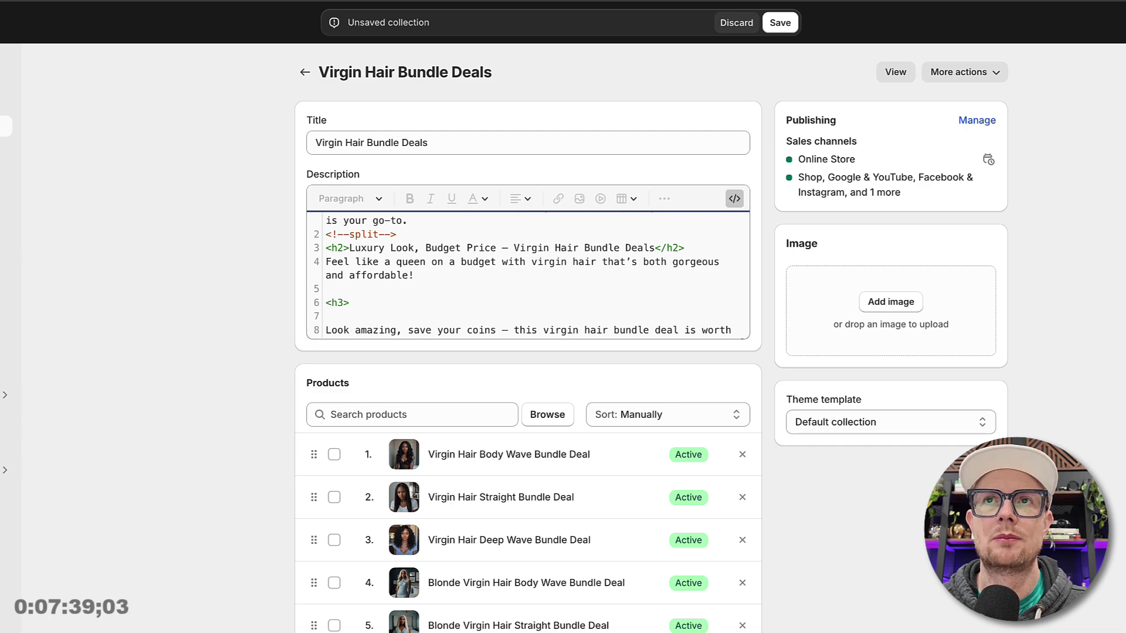
# - Copy "Affordable virgin hair that looks top-tier? Yes, please" from one-liner 17 in ChatGPT
pyautogui.click(592, 1)
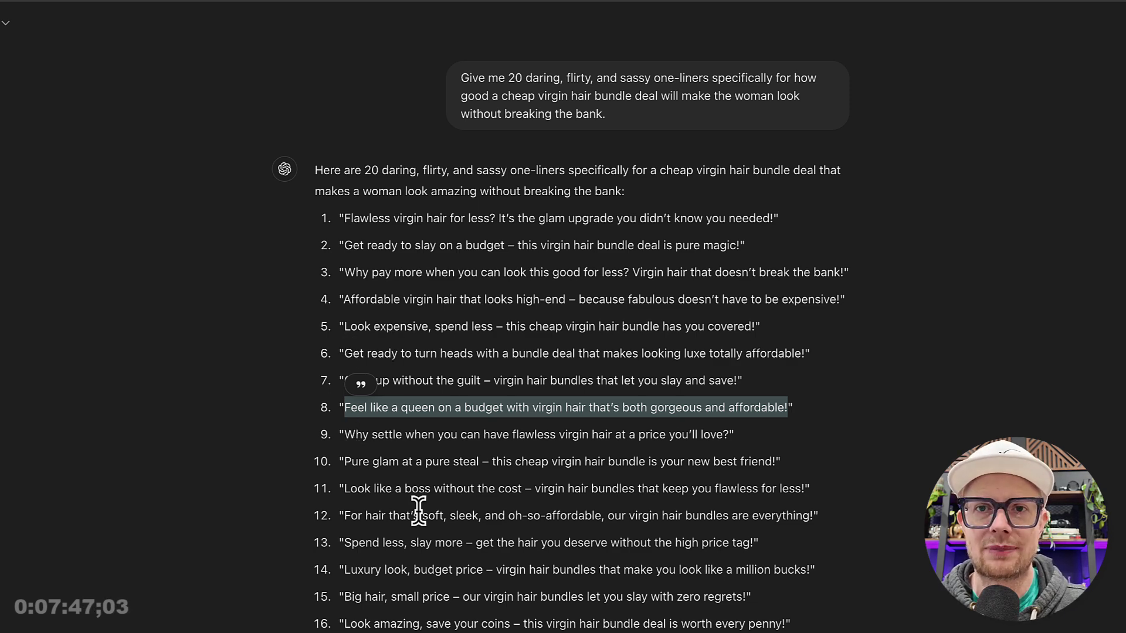
pyautogui.scroll(-3, 410, 519)
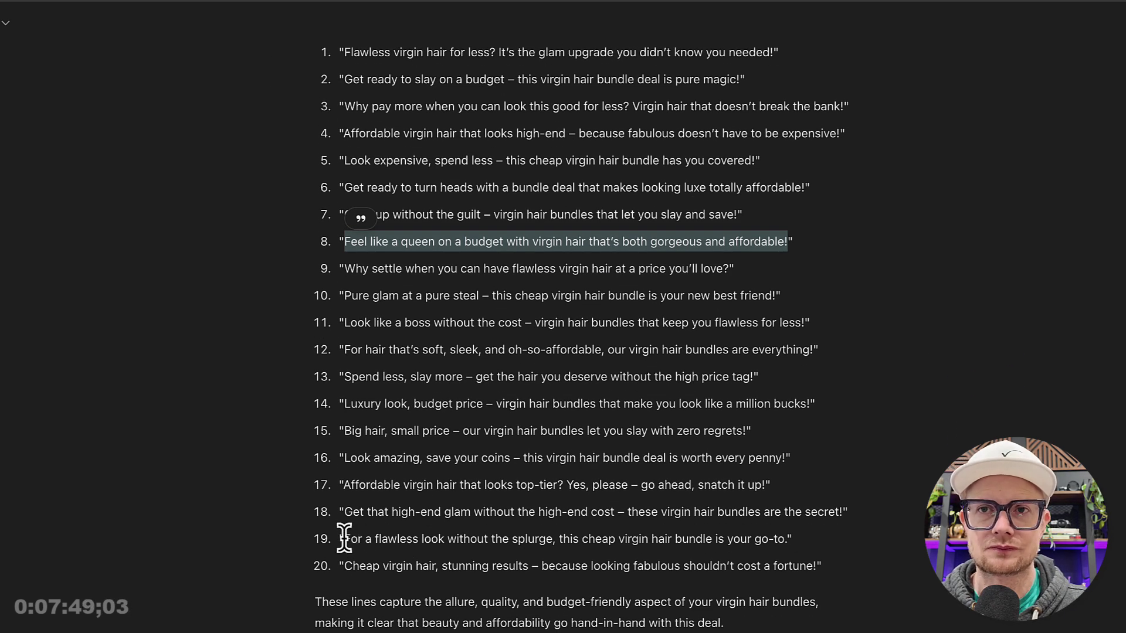
pyautogui.moveTo(344, 538); pyautogui.dragTo(788, 530)
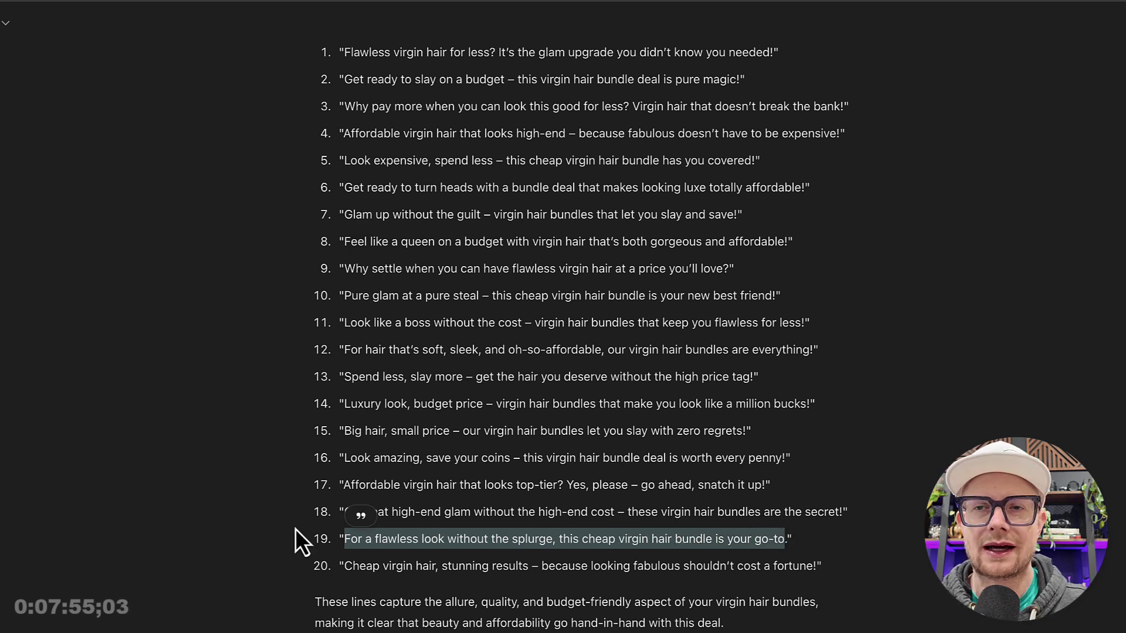
pyautogui.click(517, 502)
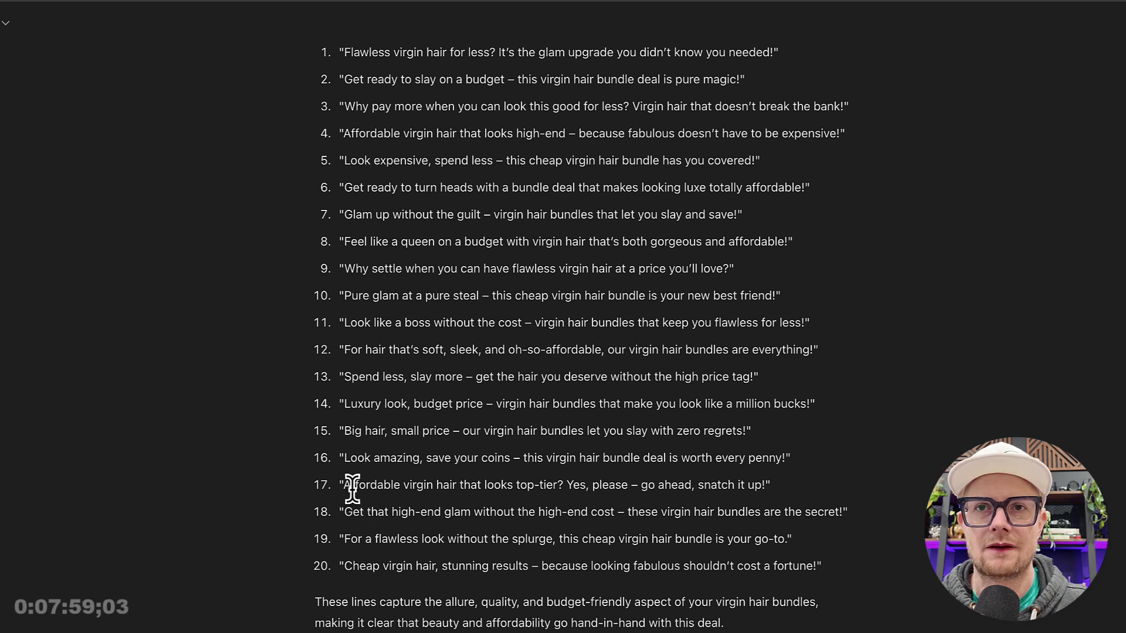
pyautogui.moveTo(344, 486); pyautogui.dragTo(628, 474)
pyautogui.press('super+c')
# - Return to Shopify, paste the copied phrase after the <h3> tag, close it with </h3> and save the collection
pyautogui.hotkey('ctrl', 'Tab')
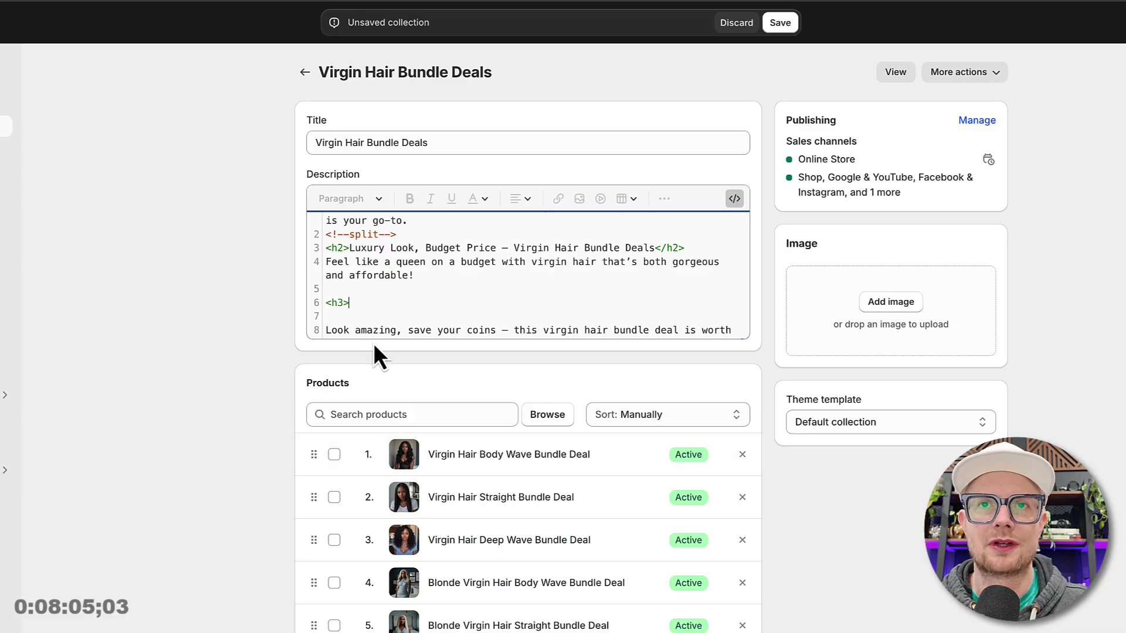
pyautogui.click(364, 301)
pyautogui.press('super+v')
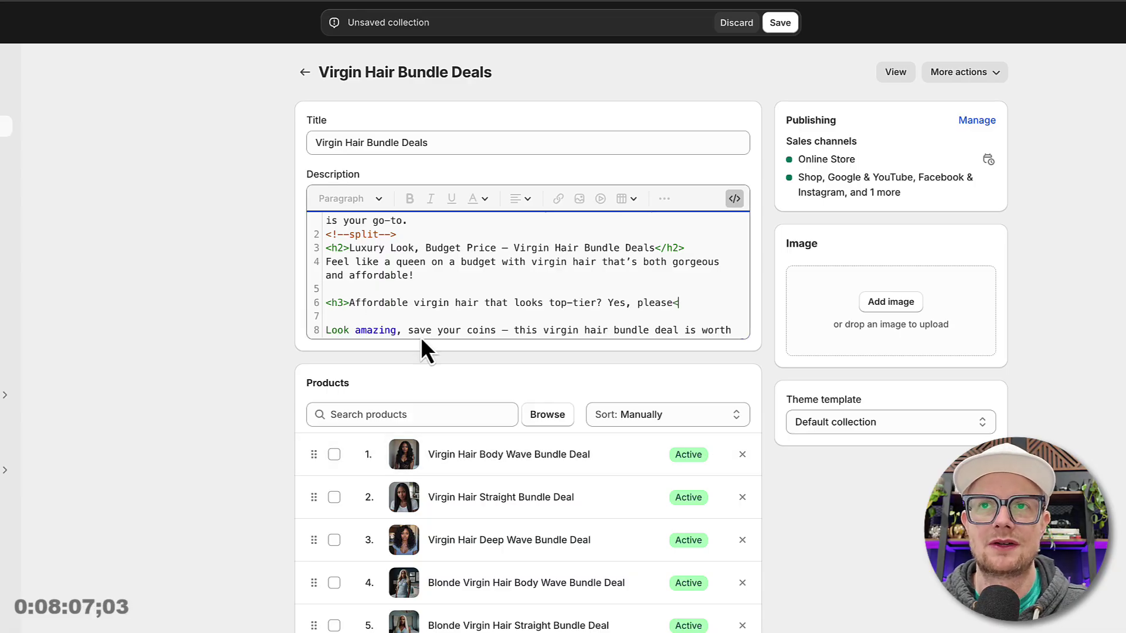
pyautogui.write('</h3>')
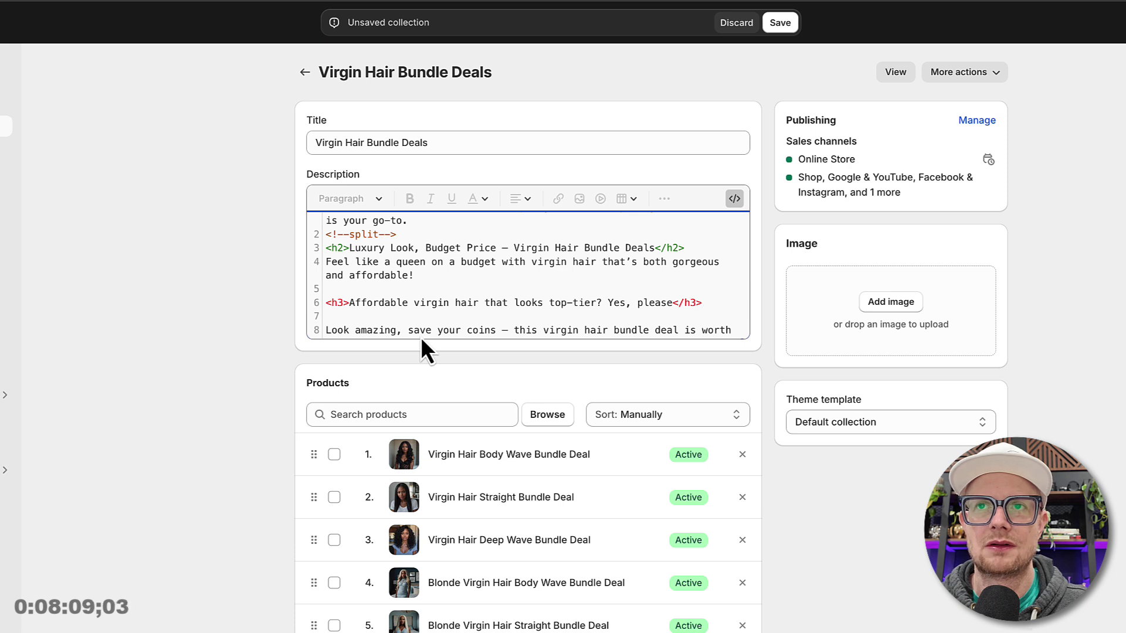
pyautogui.click(777, 24)
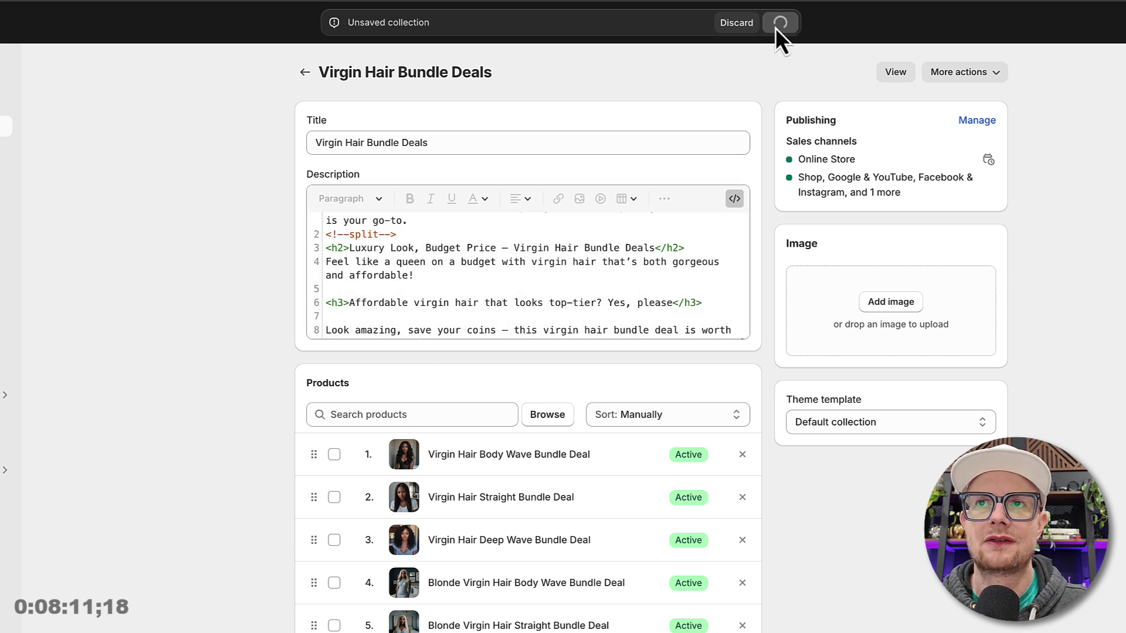
# - Show the description as formatted text and insert an empty paragraph above and another below the "Affordable virgin hair" heading
pyautogui.click(735, 206)
pyautogui.click(655, 251)
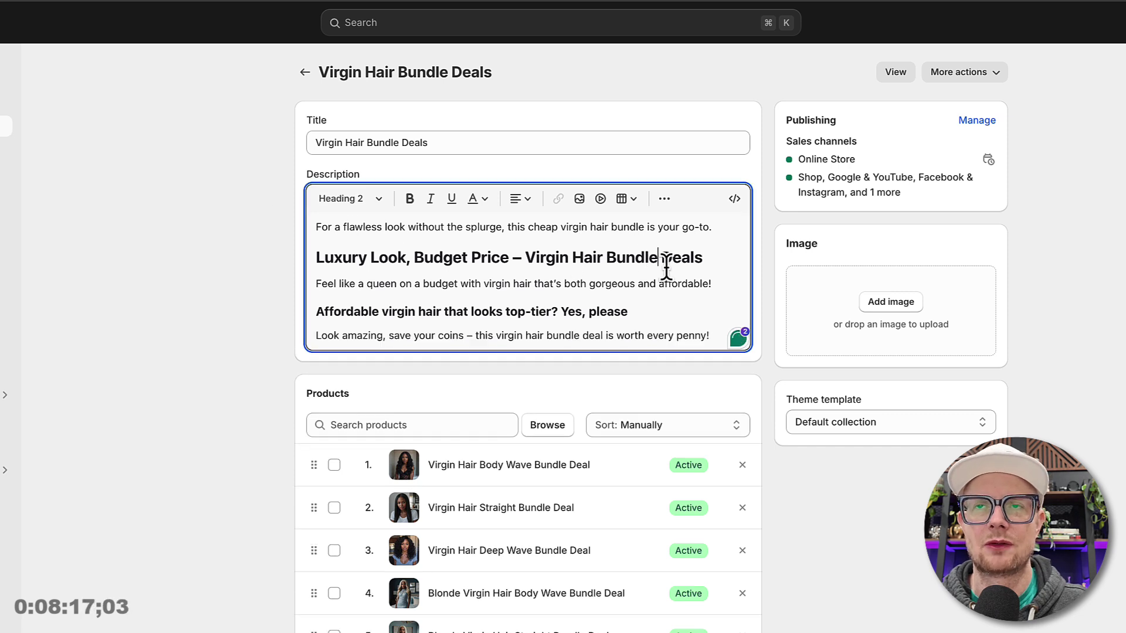
pyautogui.click(713, 283)
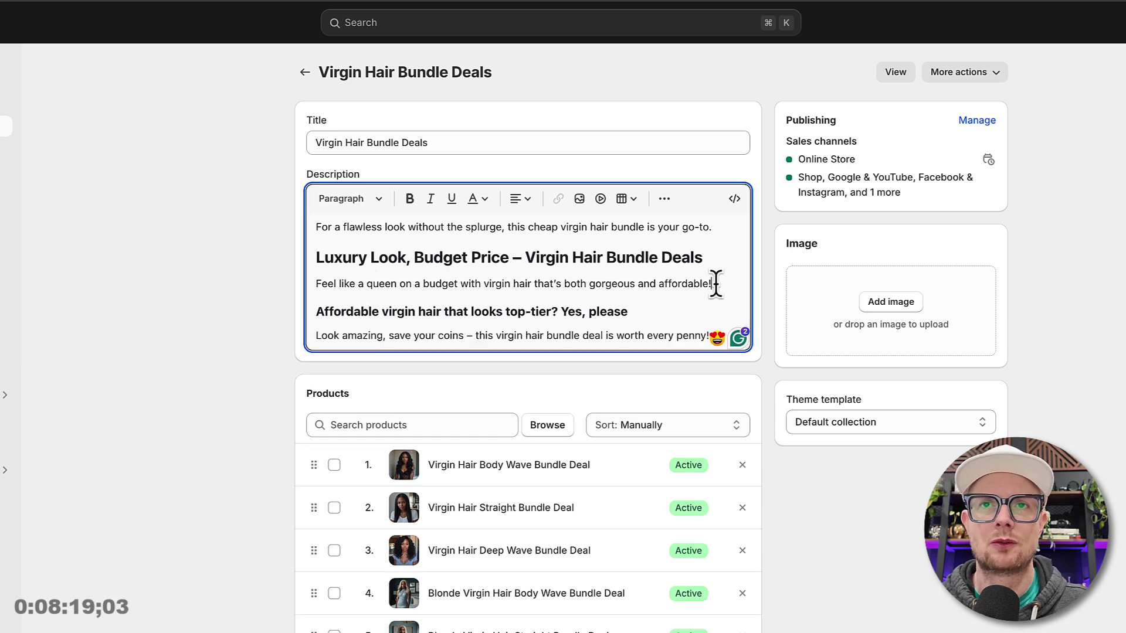
pyautogui.press('Return')
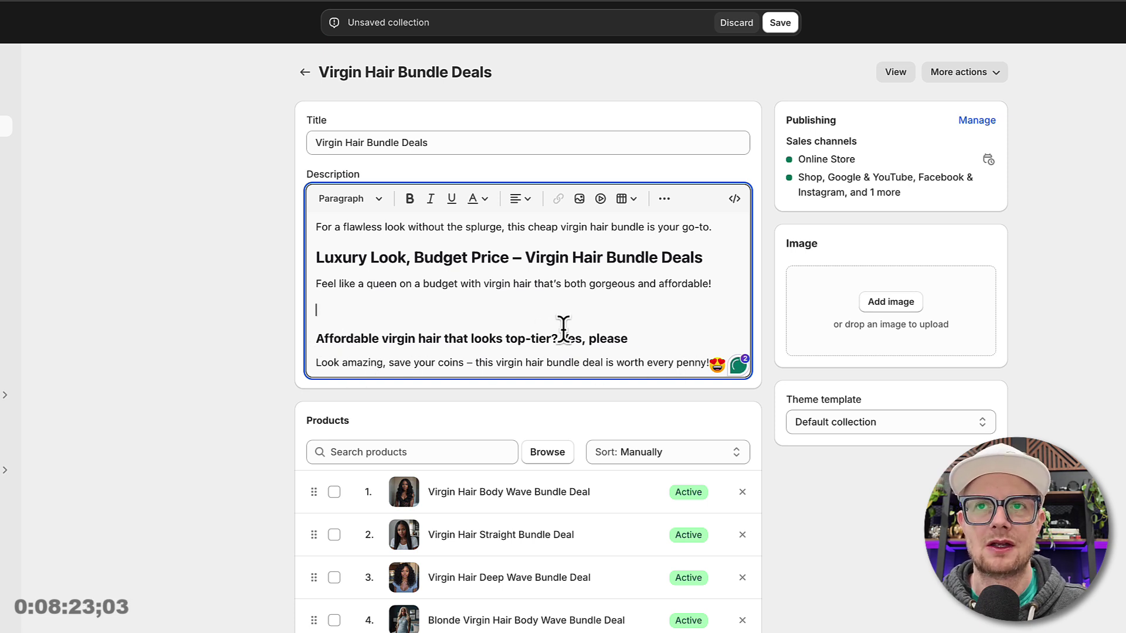
pyautogui.click(637, 336)
pyautogui.press('Return')
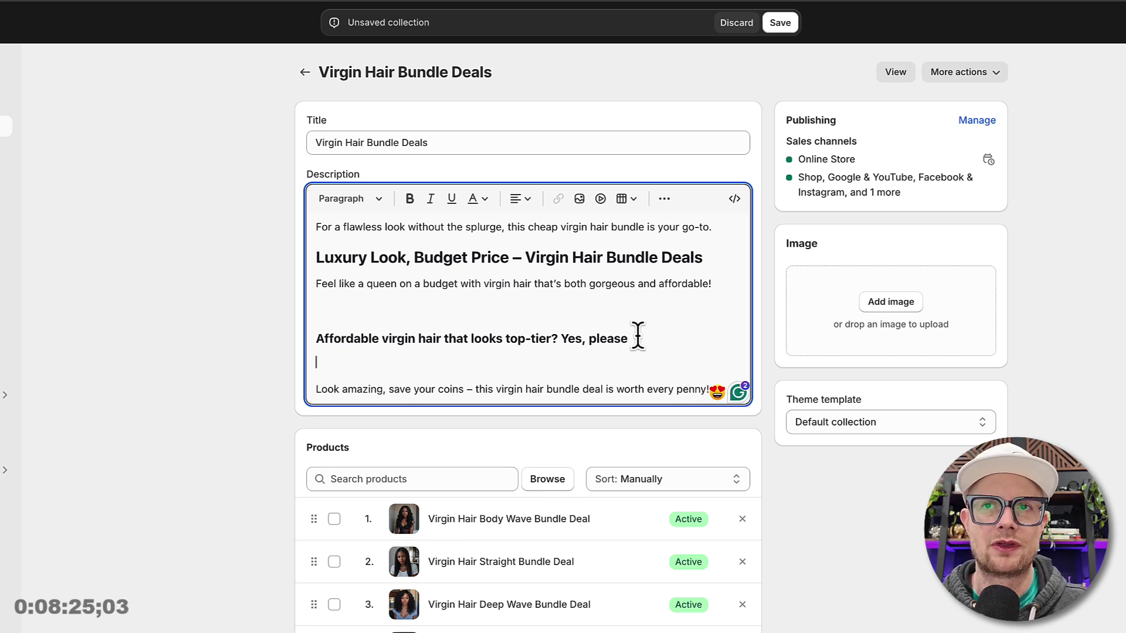
# - Write "When you are ready for a deal, look no further than a bundle deal from #HAIRFLEEK." in the empty paragraph above the "Affordable virgin hair" heading
pyautogui.click(333, 305)
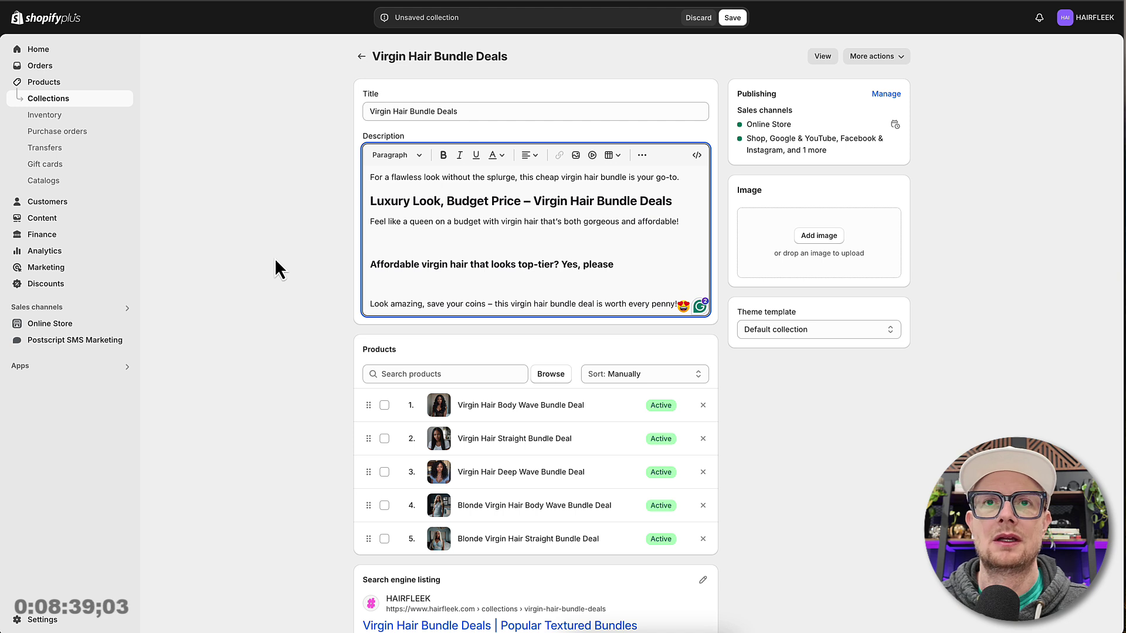
pyautogui.write('When ')
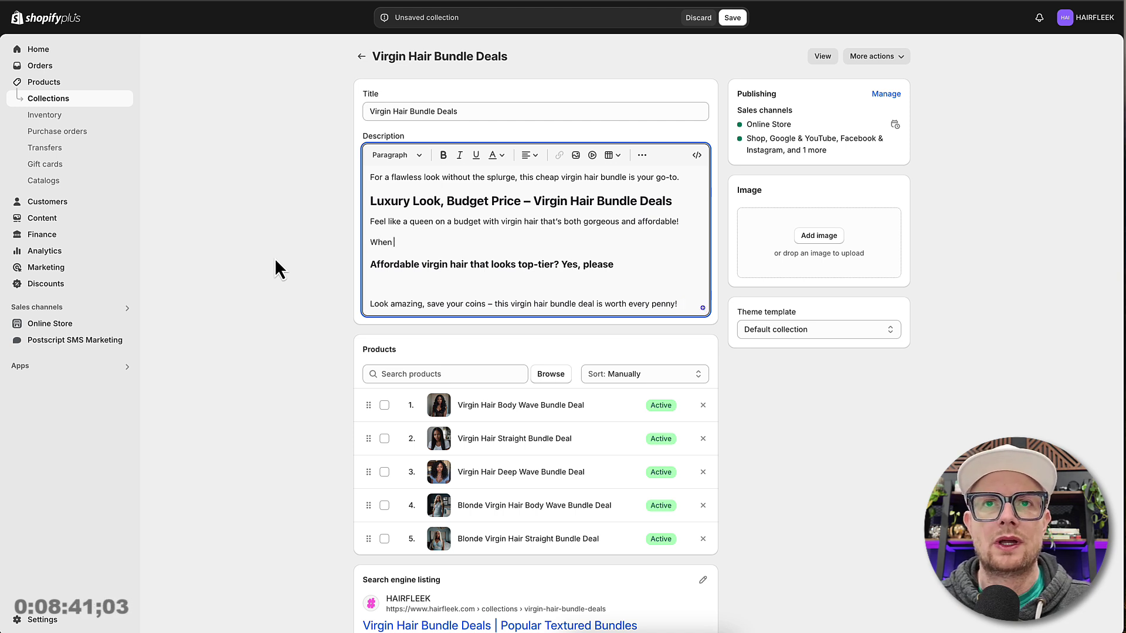
pyautogui.write('you are ready fo')
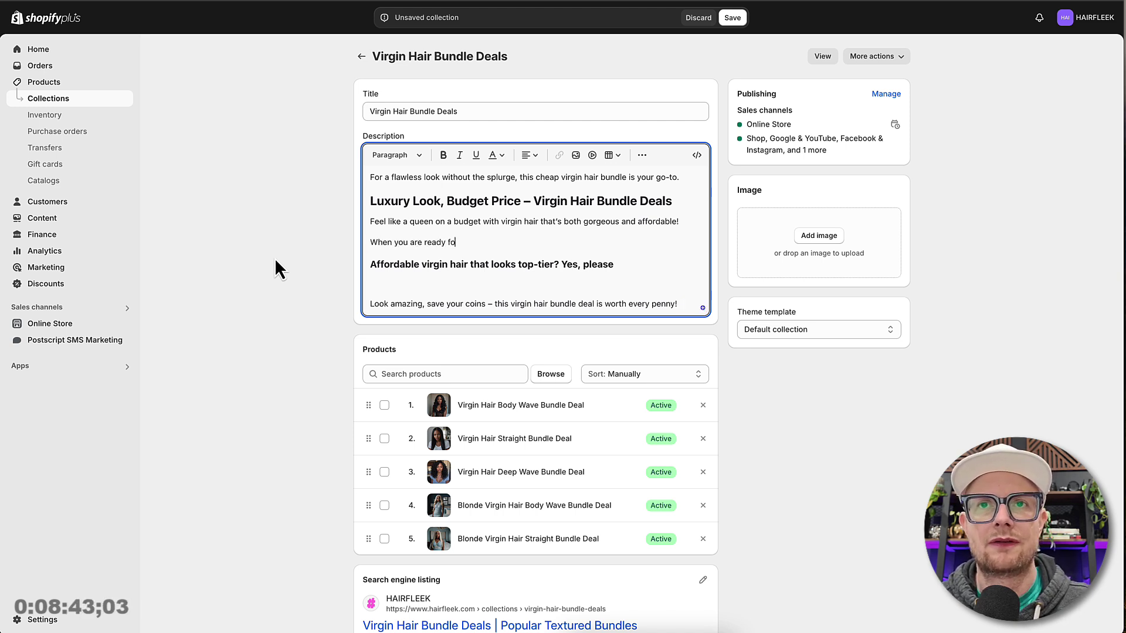
pyautogui.write('r a deal, l')
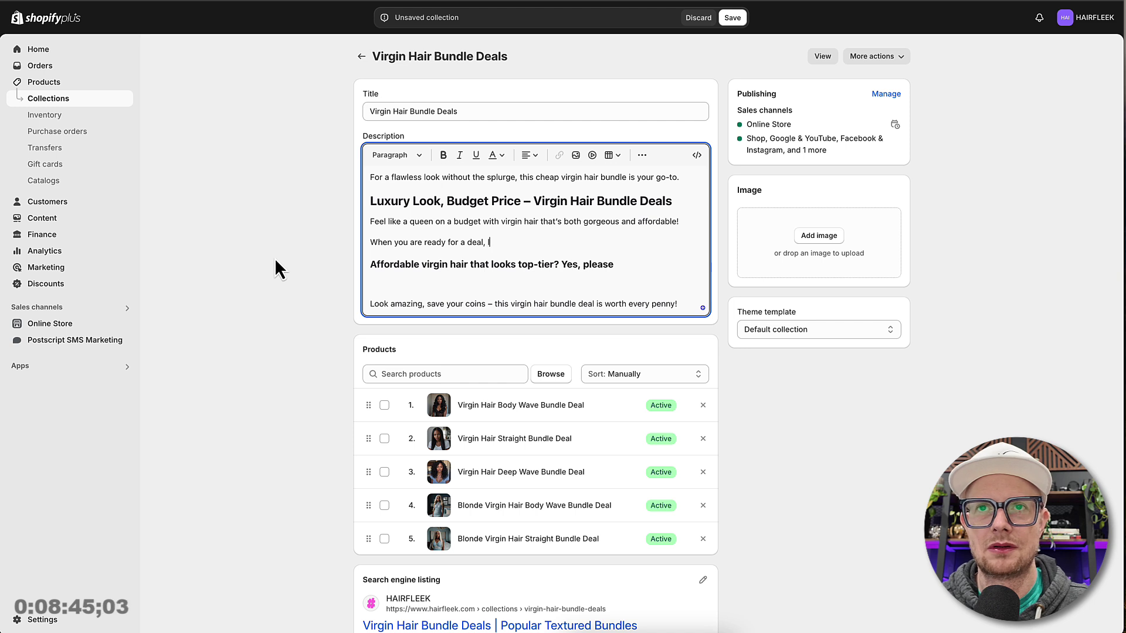
pyautogui.write('ook no')
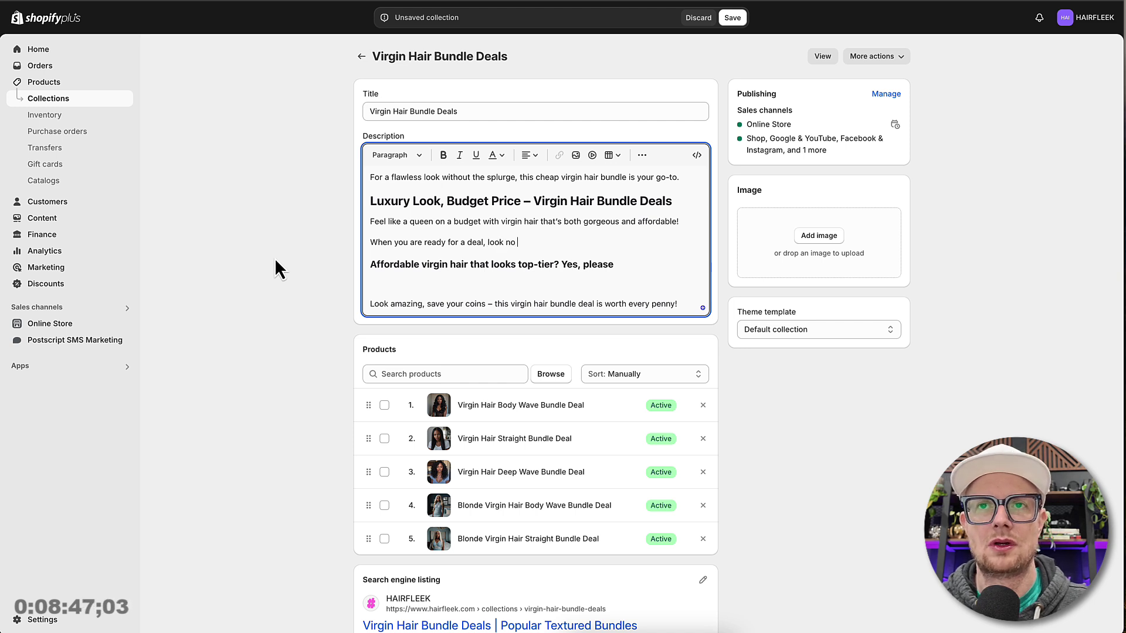
pyautogui.write(' fur')
pyautogui.press('BackSpace')
pyautogui.write('further ')
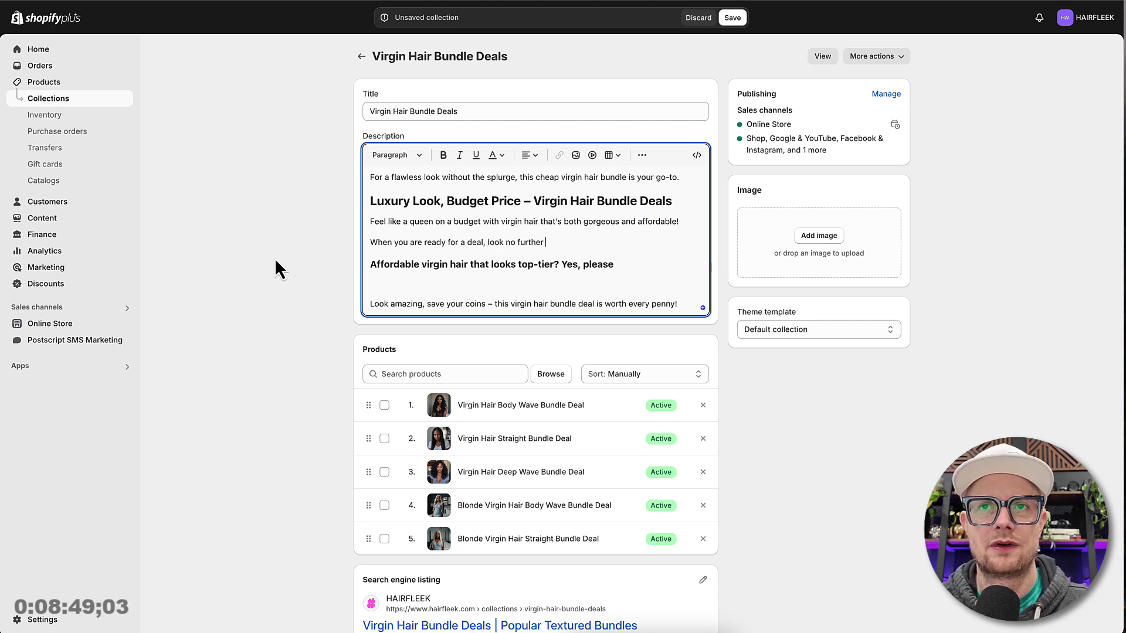
pyautogui.write('than a bundle de')
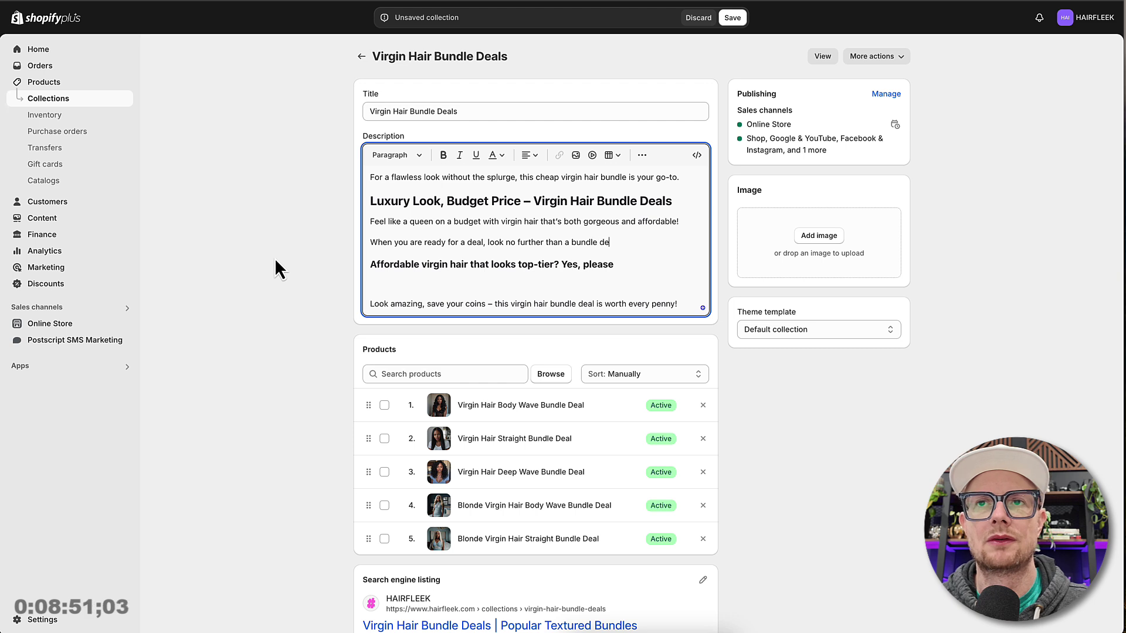
pyautogui.write('al from #HAIRFLEEK')
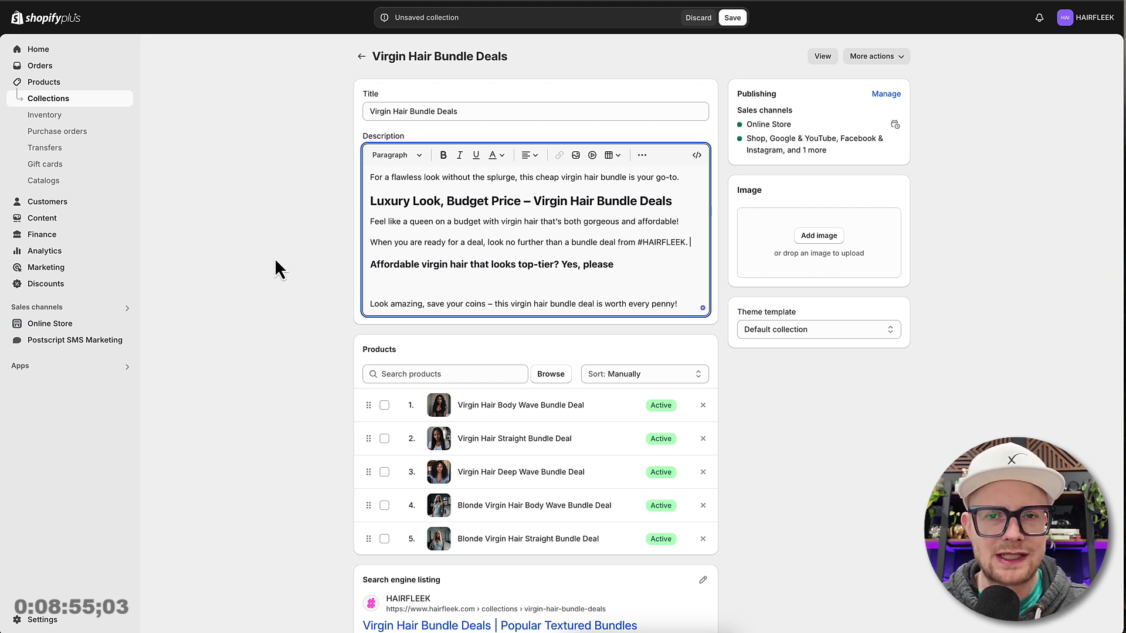
pyautogui.write('. ')
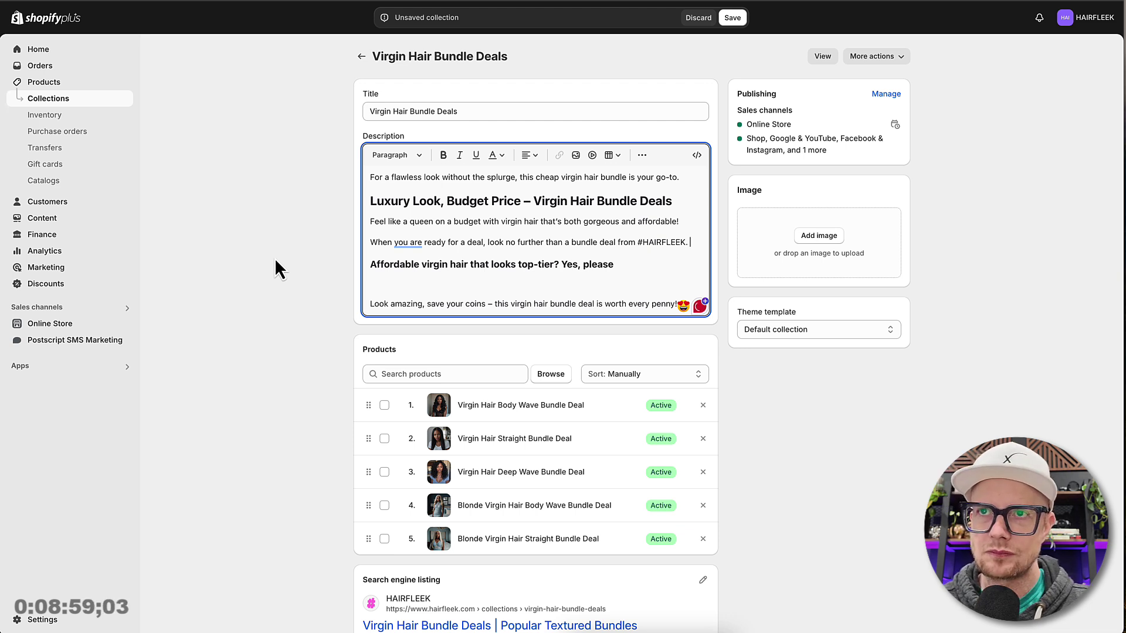
# - Continue the #HAIRFLEEK paragraph with "We have the most popular textures including straight, wavy, and curly options."
pyautogui.write('We have the')
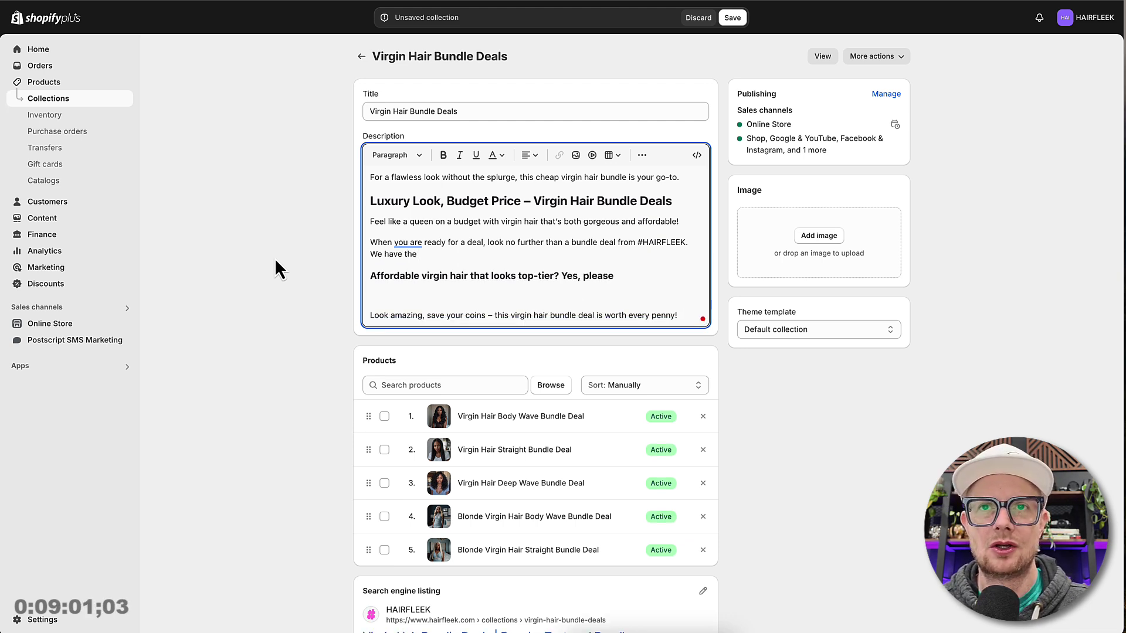
pyautogui.write(' most popular te')
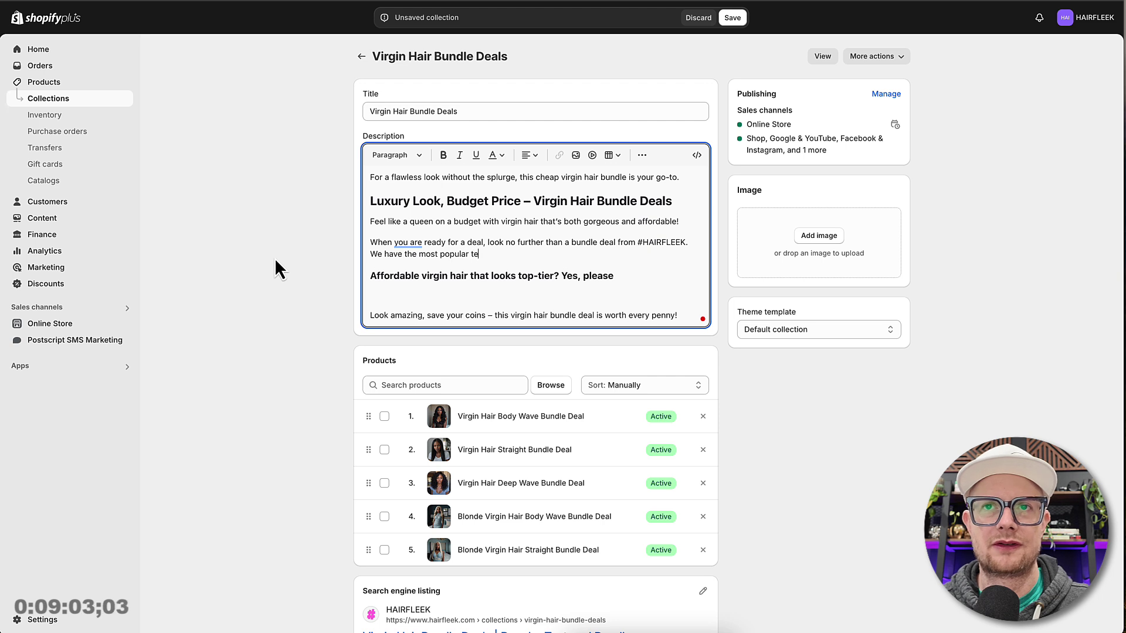
pyautogui.write('xtures including s')
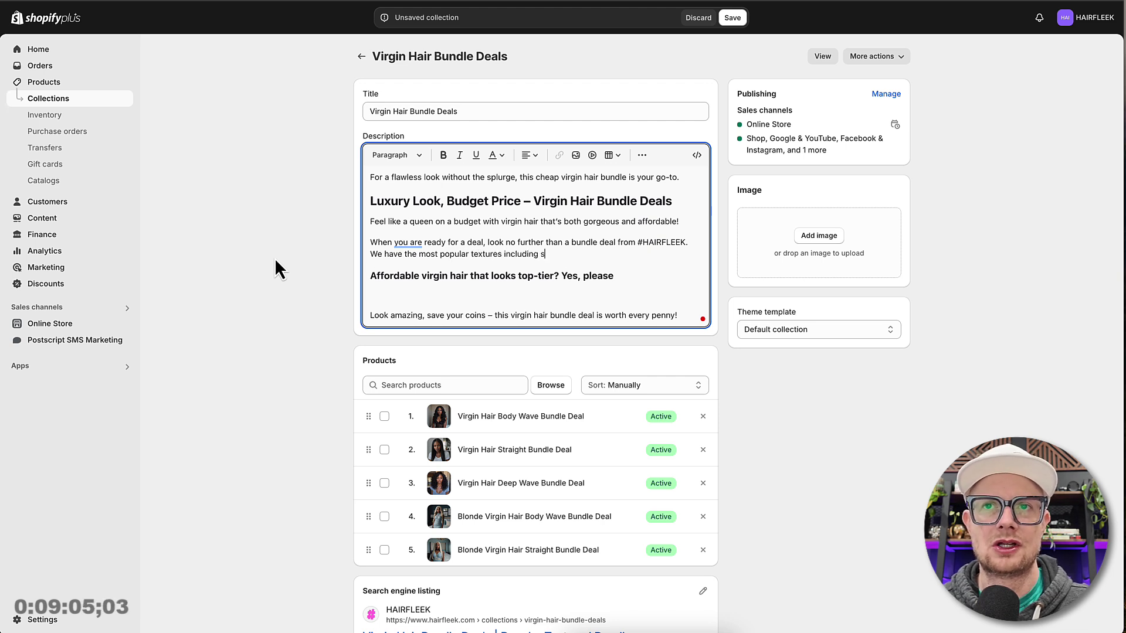
pyautogui.write('traight, wavey')
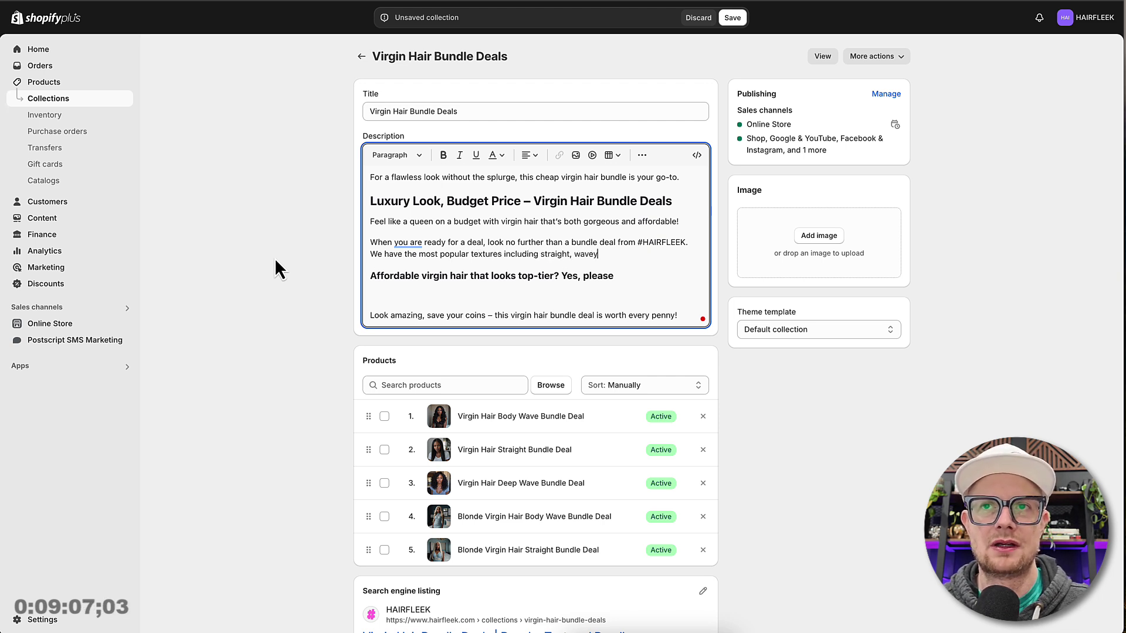
pyautogui.press('BackSpace')
pyautogui.press('BackSpace')
pyautogui.write('y, and cu')
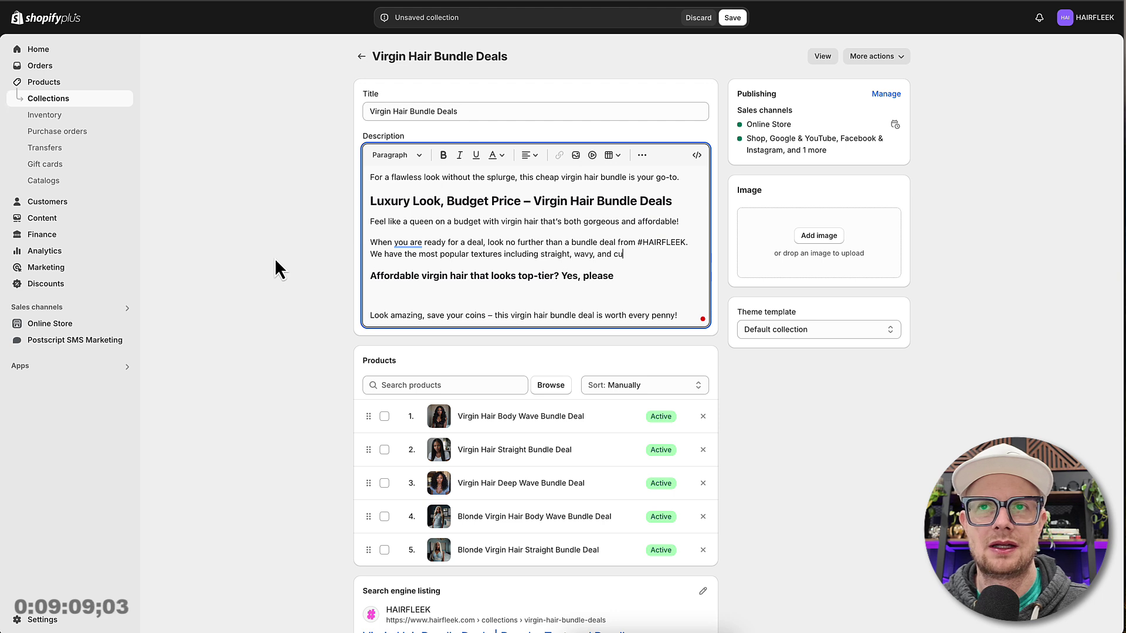
pyautogui.write('ry options')
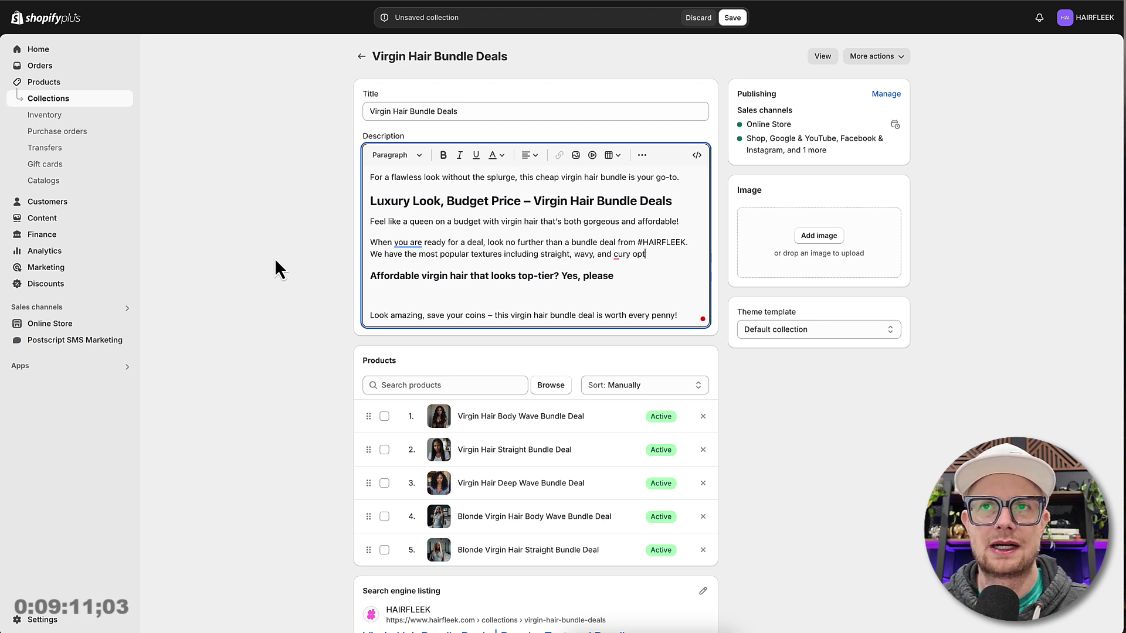
pyautogui.press('BackSpace')
pyautogui.press('BackSpace')
pyautogui.press('BackSpace')
pyautogui.press('BackSpace')
pyautogui.press('BackSpace')
pyautogui.press('BackSpace')
pyautogui.press('BackSpace')
pyautogui.press('BackSpace')
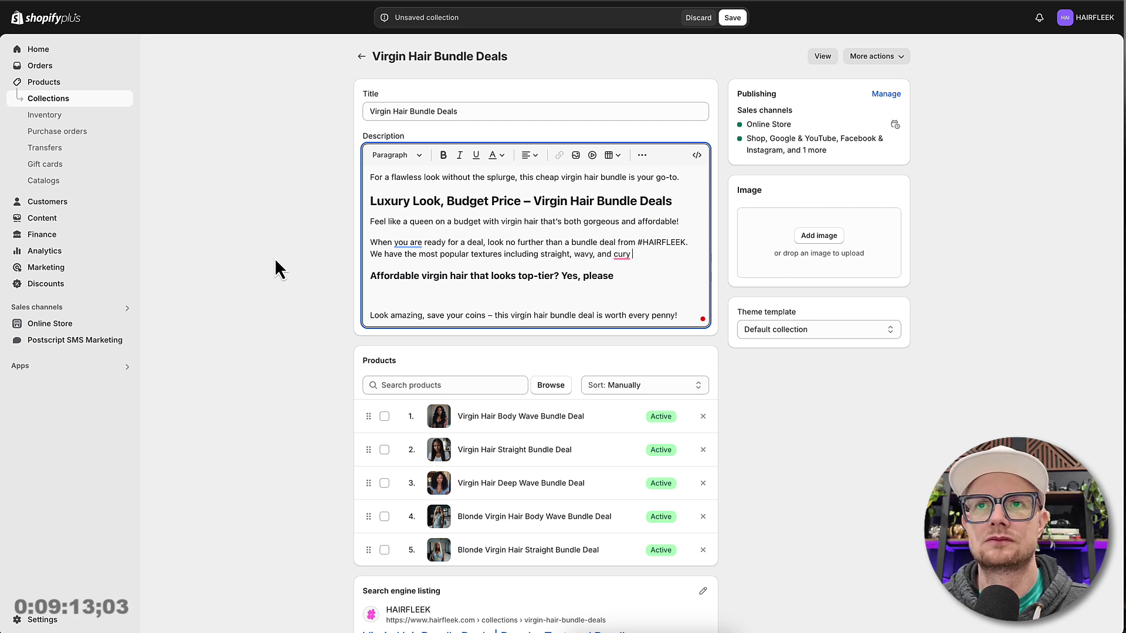
pyautogui.write('ly op')
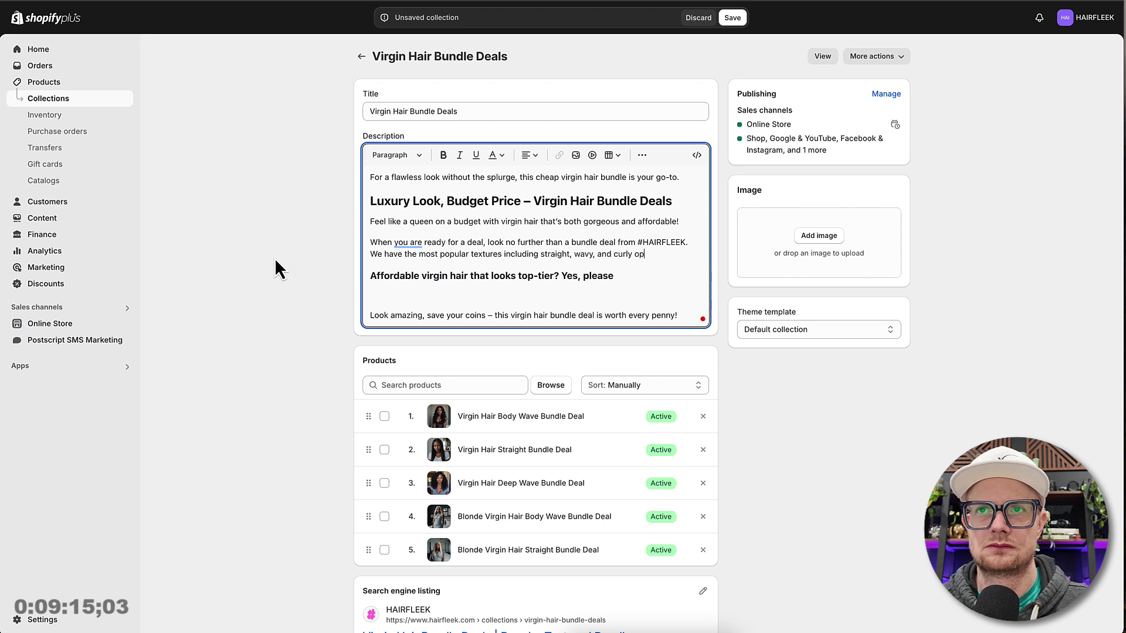
pyautogui.write('tions.')
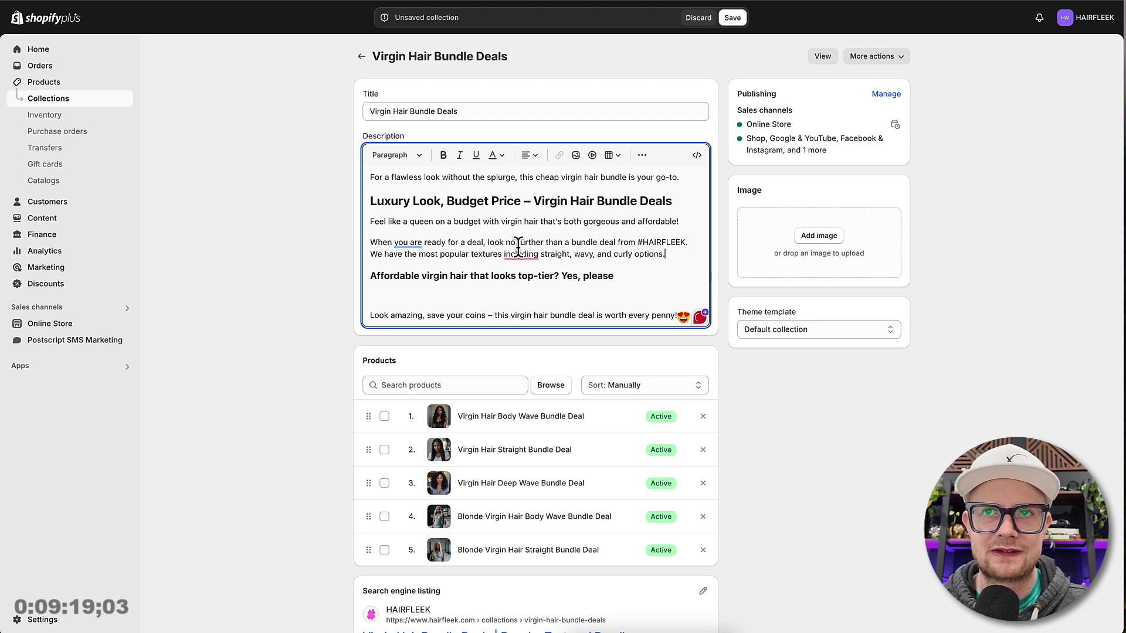
# - Accept the Grammarly suggestions that add a comma after "textures" and remove "you are" from the #HAIRFLEEK paragraph
pyautogui.moveTo(519, 254)
pyautogui.click(521, 283)
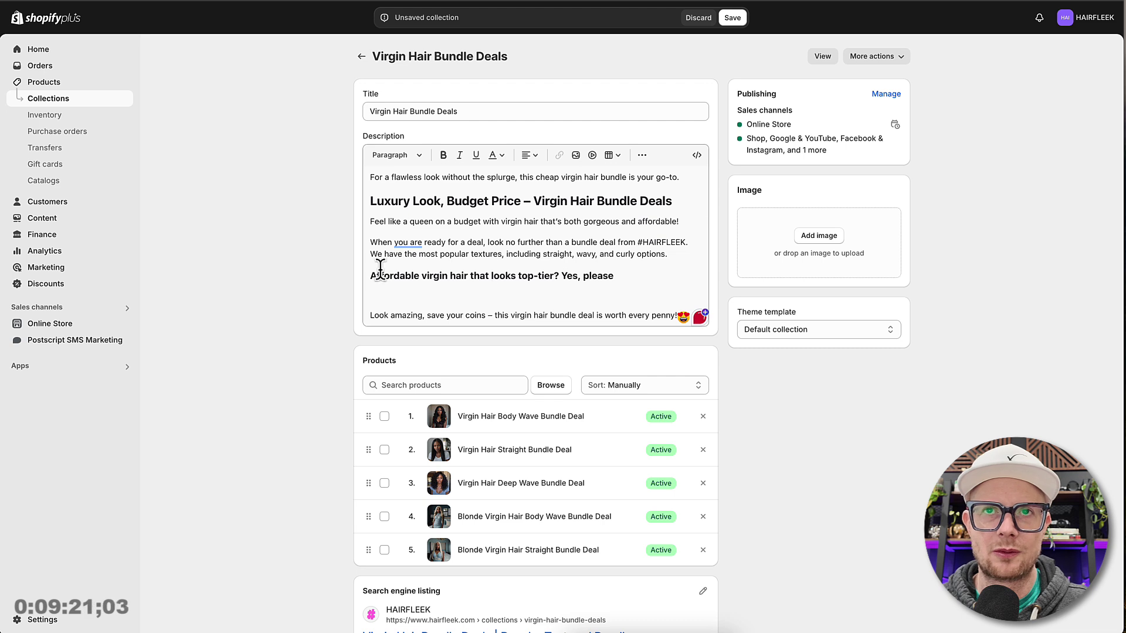
pyautogui.moveTo(407, 243)
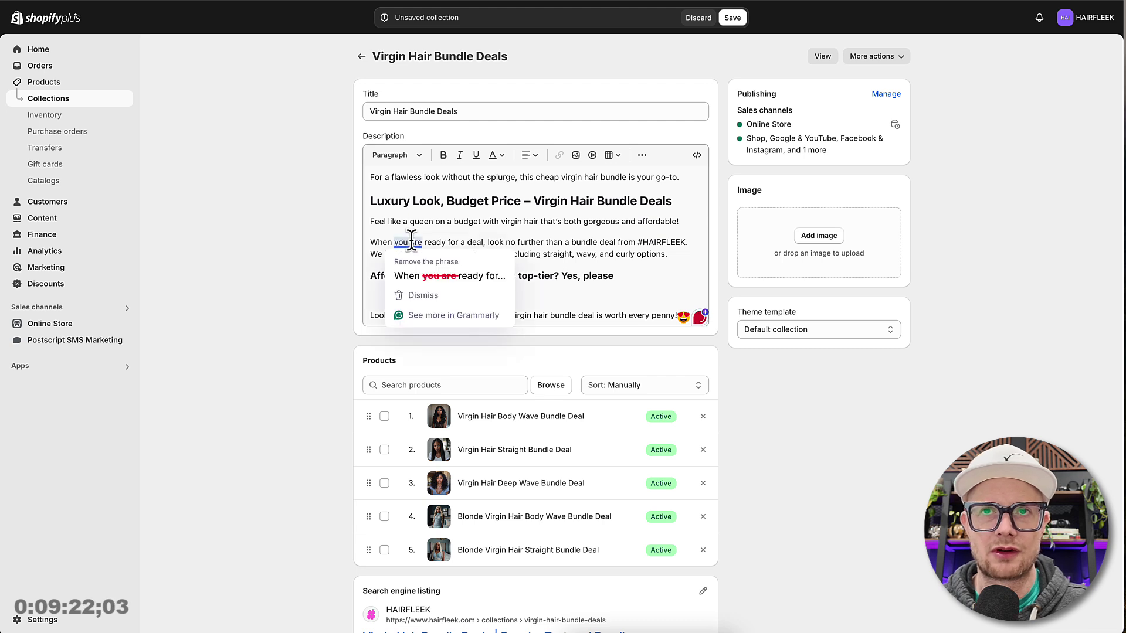
pyautogui.click(414, 276)
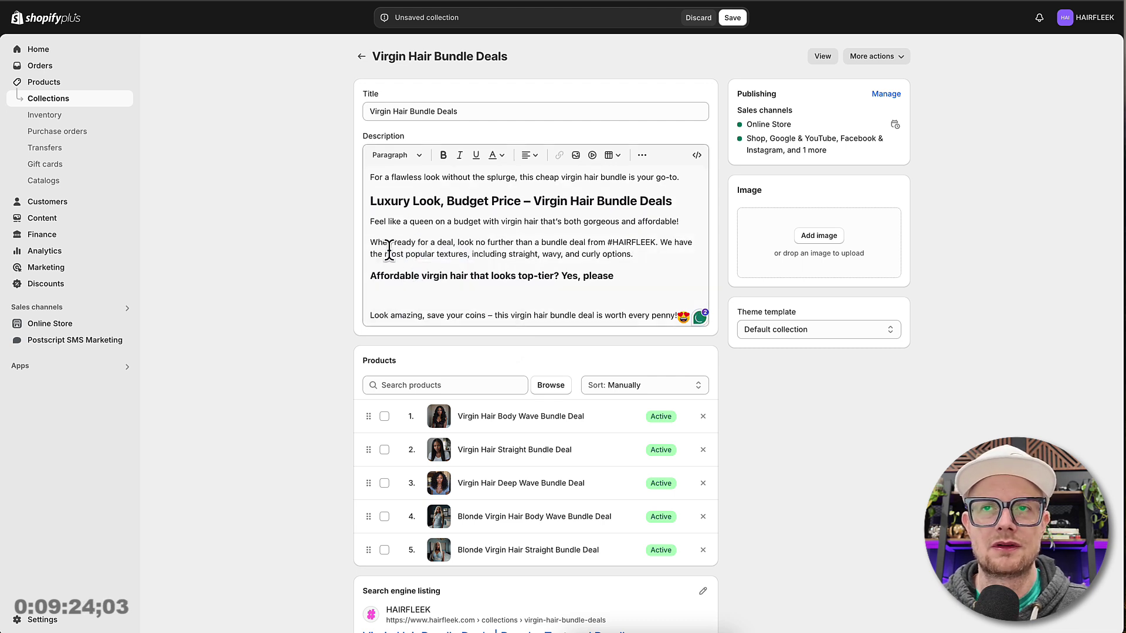
# - Add a new paragraph after "curly options." reading "Want to have to more fun? Go blond!"
pyautogui.click(645, 255)
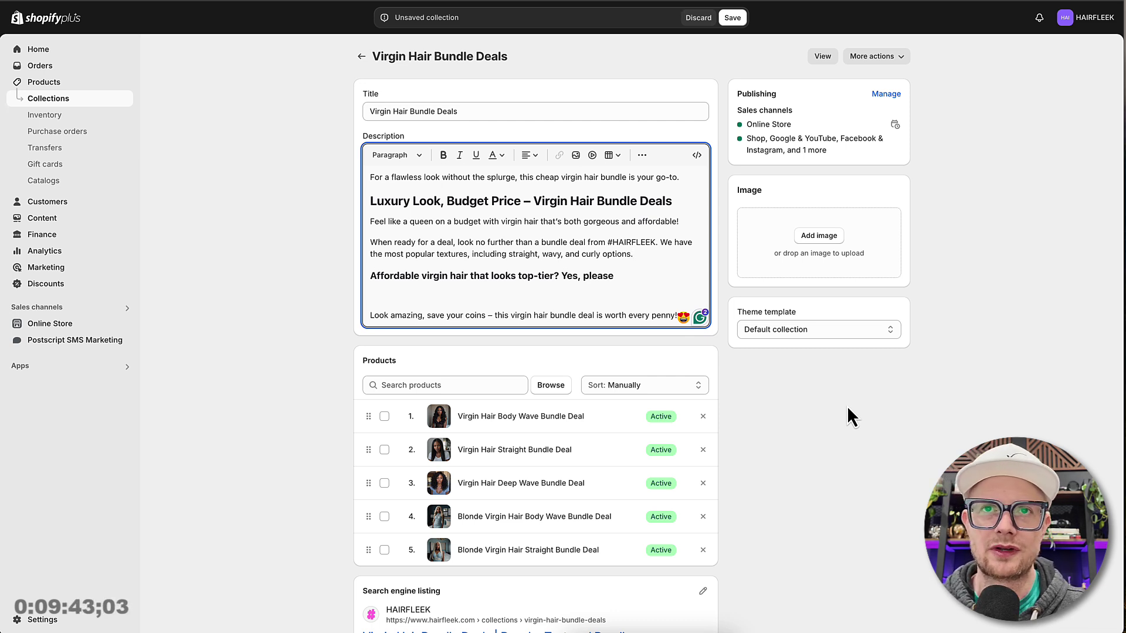
pyautogui.press('Return')
pyautogui.write('Want ')
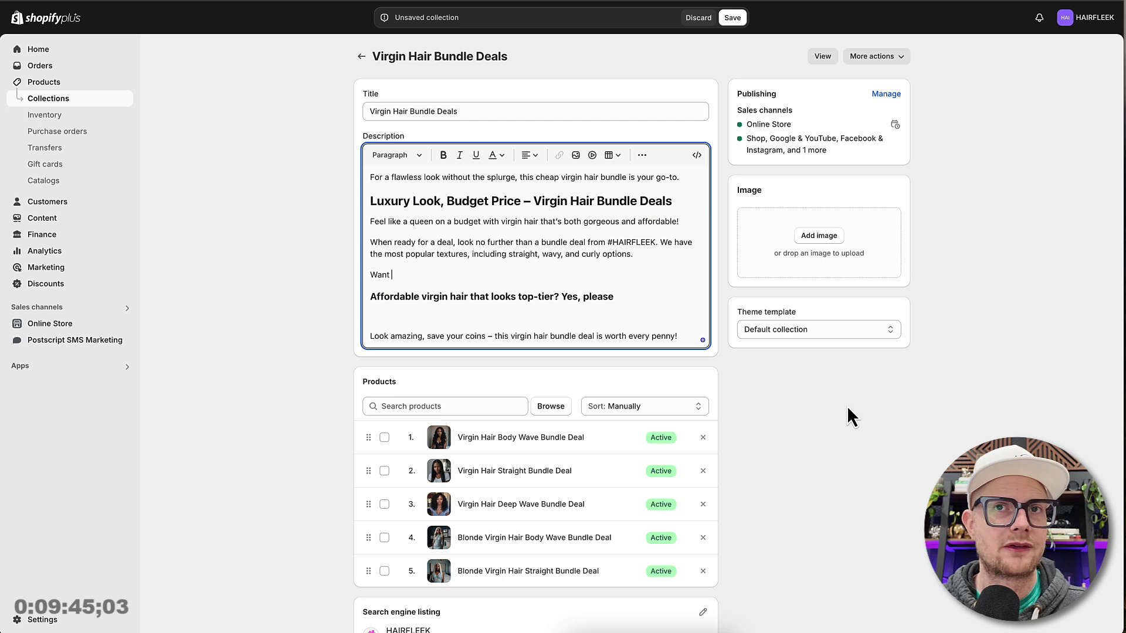
pyautogui.write('to have ')
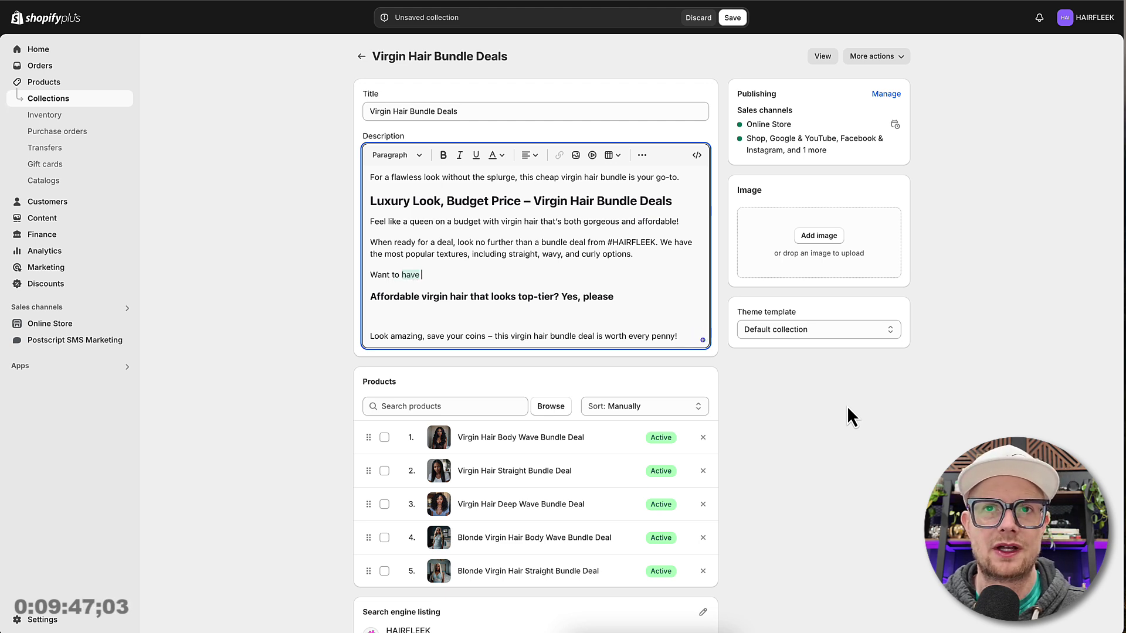
pyautogui.write('to more f')
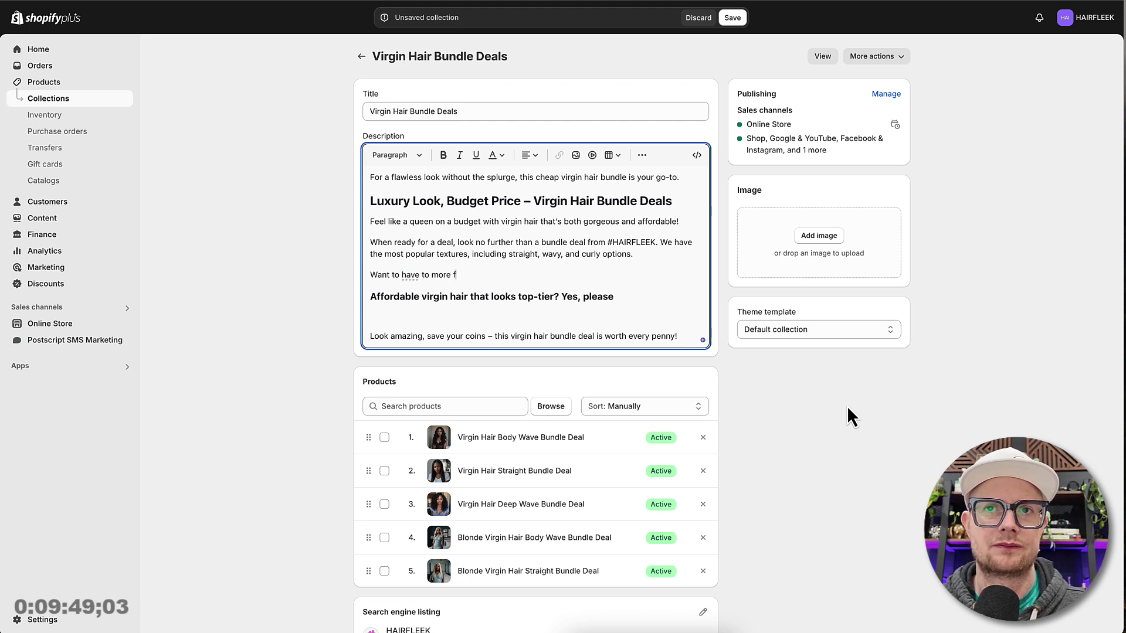
pyautogui.write('un? Go b')
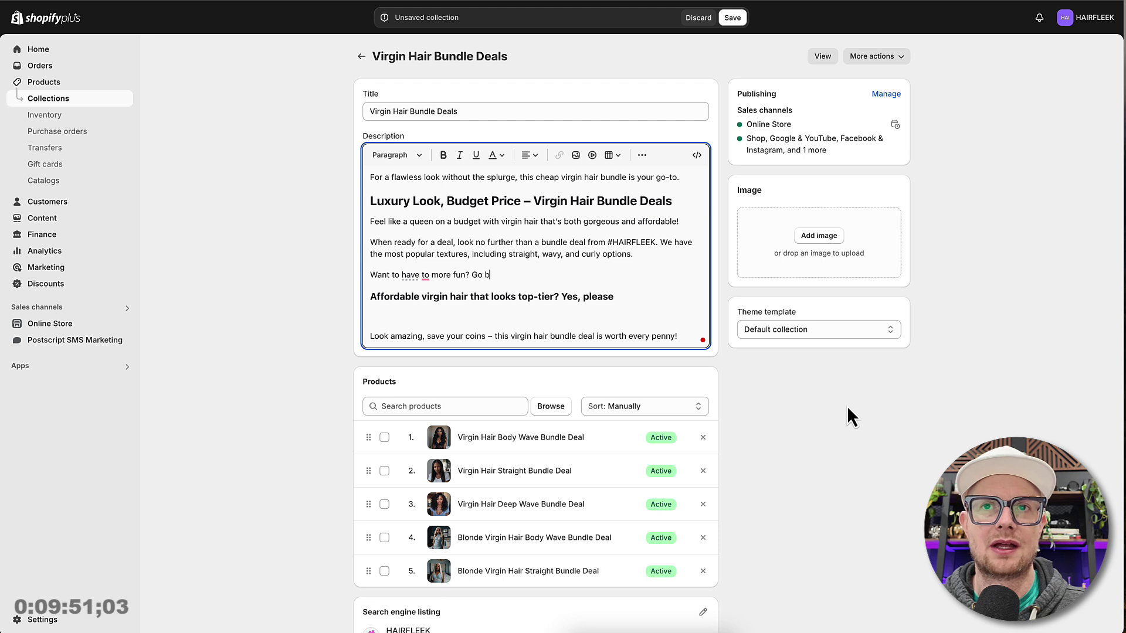
pyautogui.write('lond!')
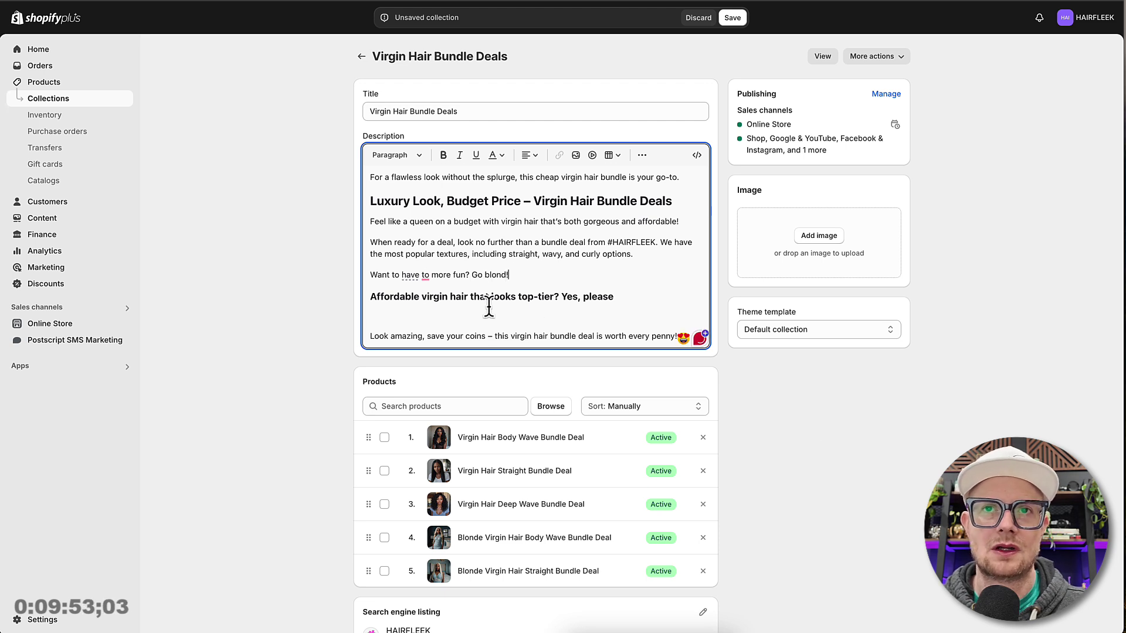
# - Correct the new paragraph to "Want to have more fun? Go blonde!" and begin its next sentence with "We have"
pyautogui.moveTo(425, 276)
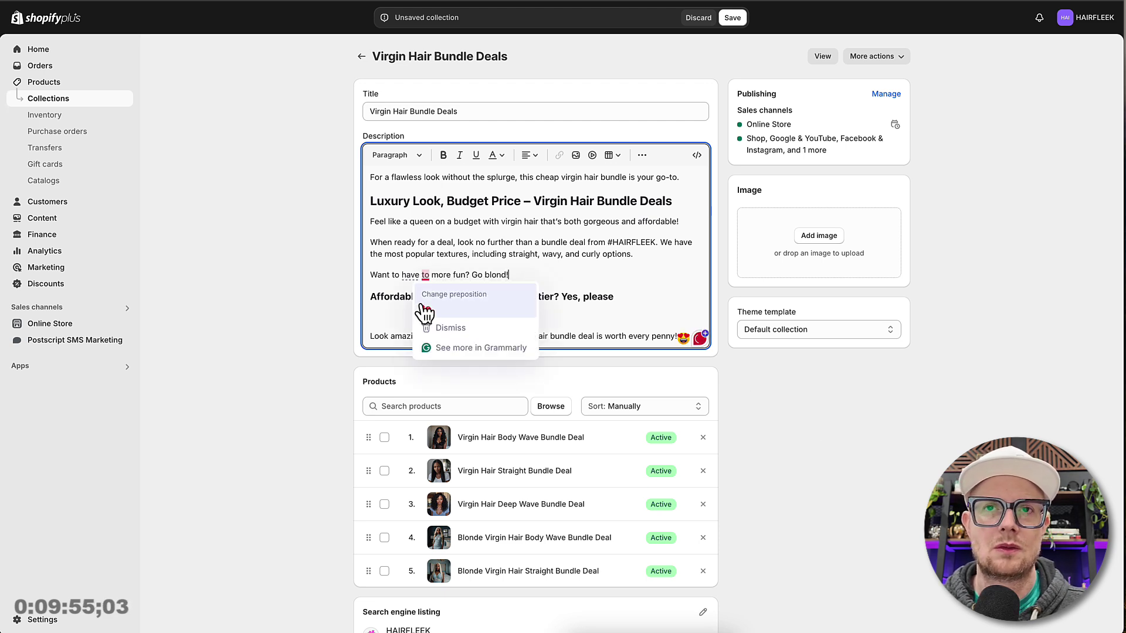
pyautogui.click(425, 299)
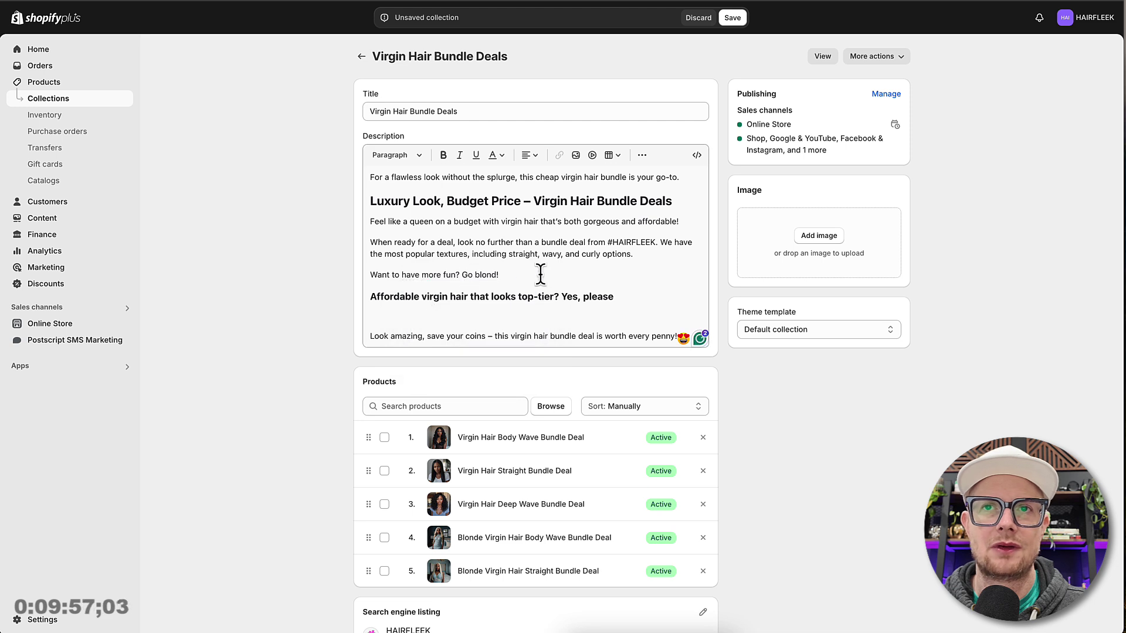
pyautogui.click(518, 275)
pyautogui.press('BackSpace')
pyautogui.write('e')
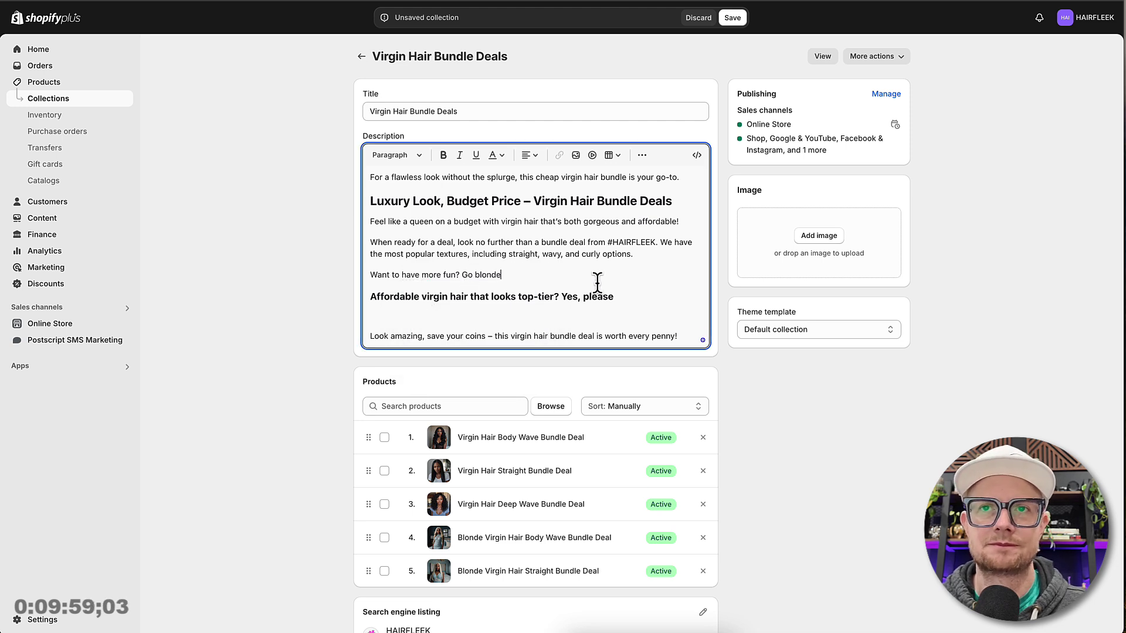
pyautogui.write('! We have ')
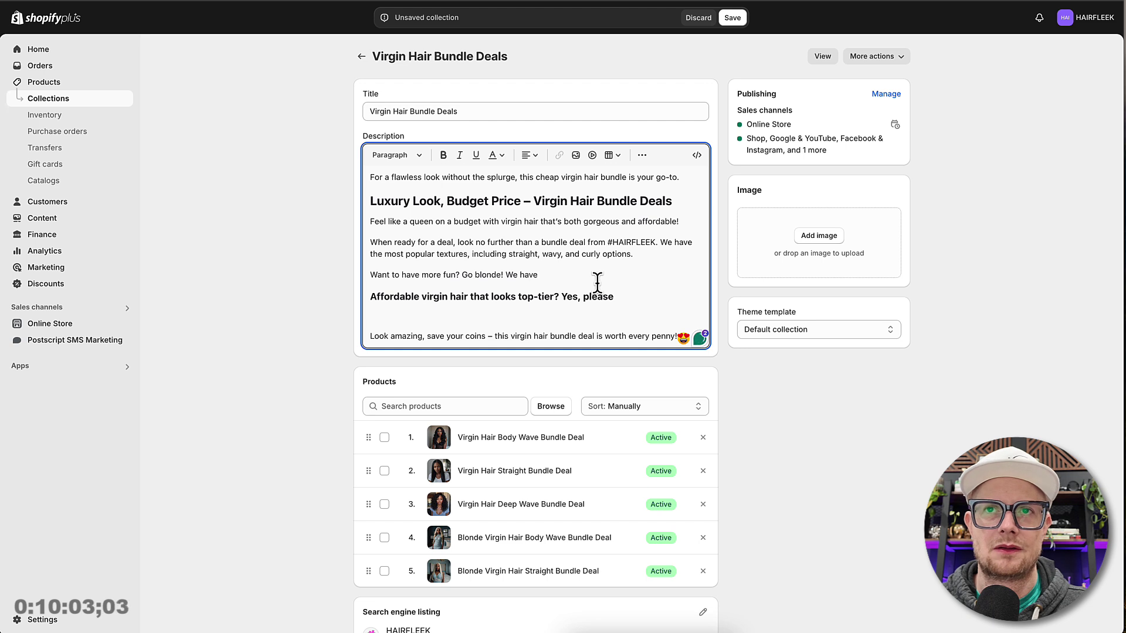
pyautogui.write('amazing deals')
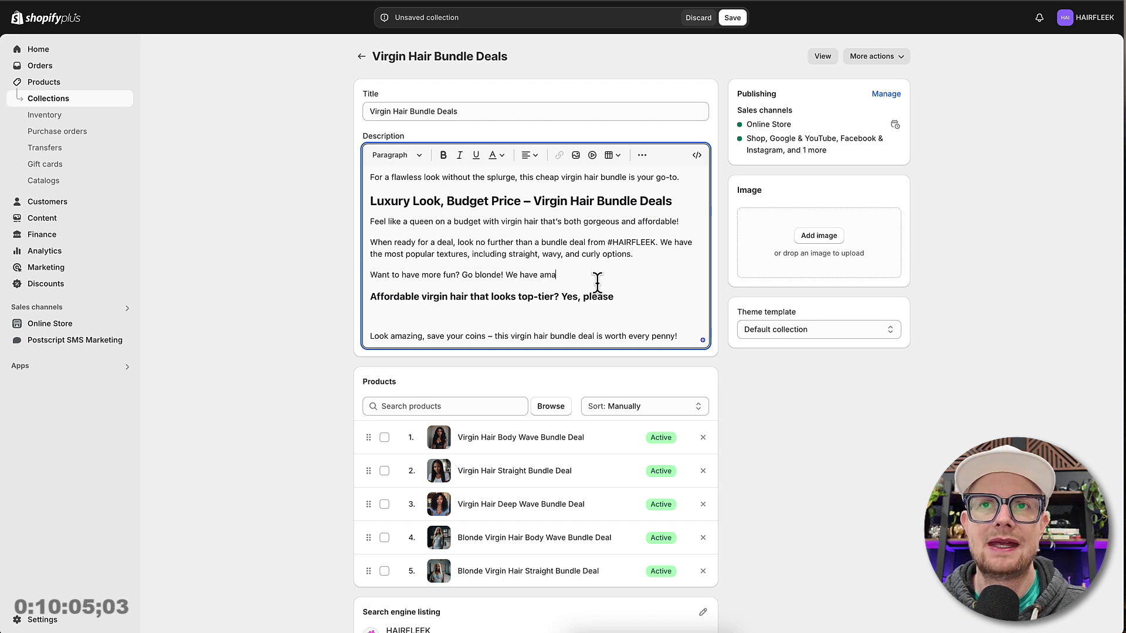
pyautogui.press('BackSpace')
pyautogui.press('BackSpace')
pyautogui.press('BackSpace')
pyautogui.press('BackSpace')
pyautogui.press('BackSpace')
pyautogui.press('BackSpace')
pyautogui.press('BackSpace')
pyautogui.press('BackSpace')
pyautogui.press('BackSpace')
pyautogui.press('BackSpace')
pyautogui.press('BackSpace')
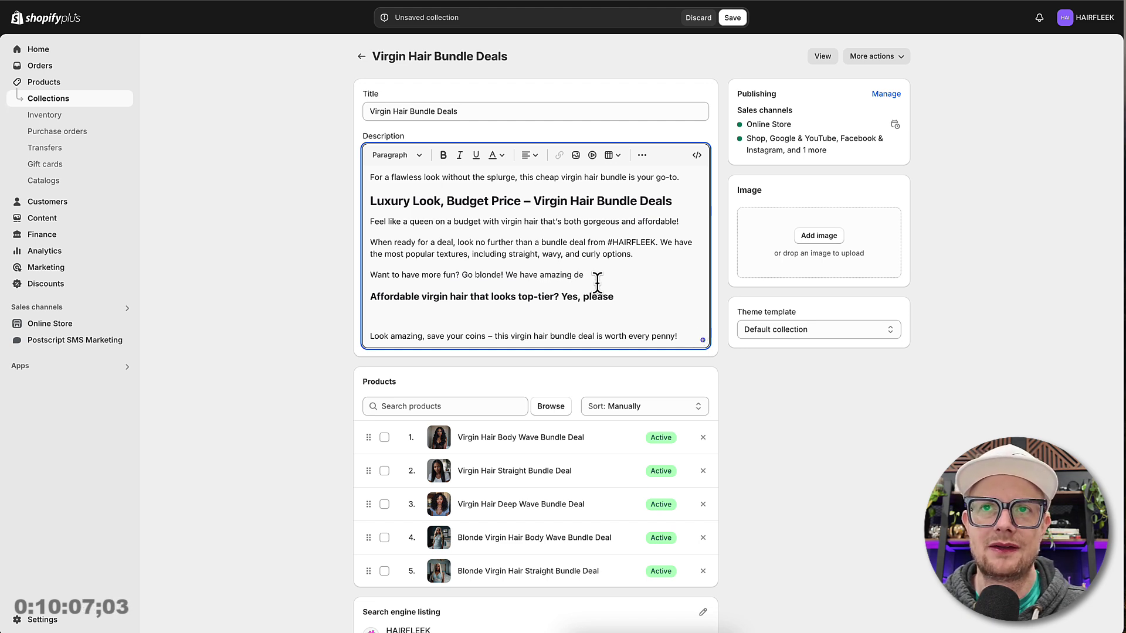
pyautogui.press('BackSpace')
pyautogui.press('BackSpace')
# - Continue the blonde paragraph's "We have" sentence with "the best blonde hair bundle deals with both straight and wavy textures."
pyautogui.write('t')
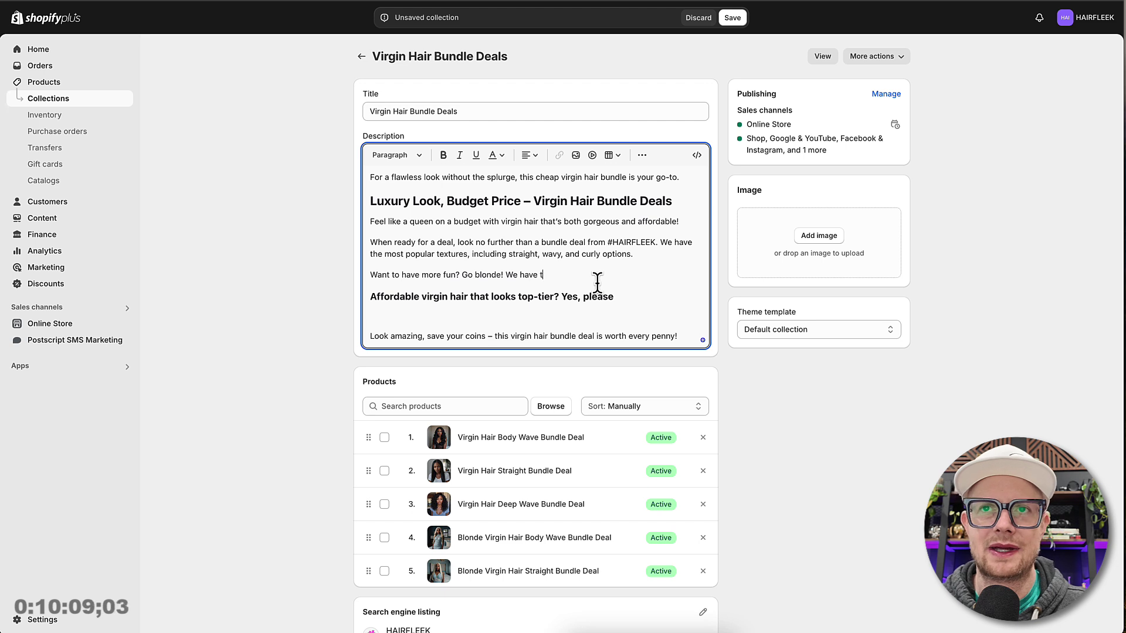
pyautogui.write('he best blonde hair bundle')
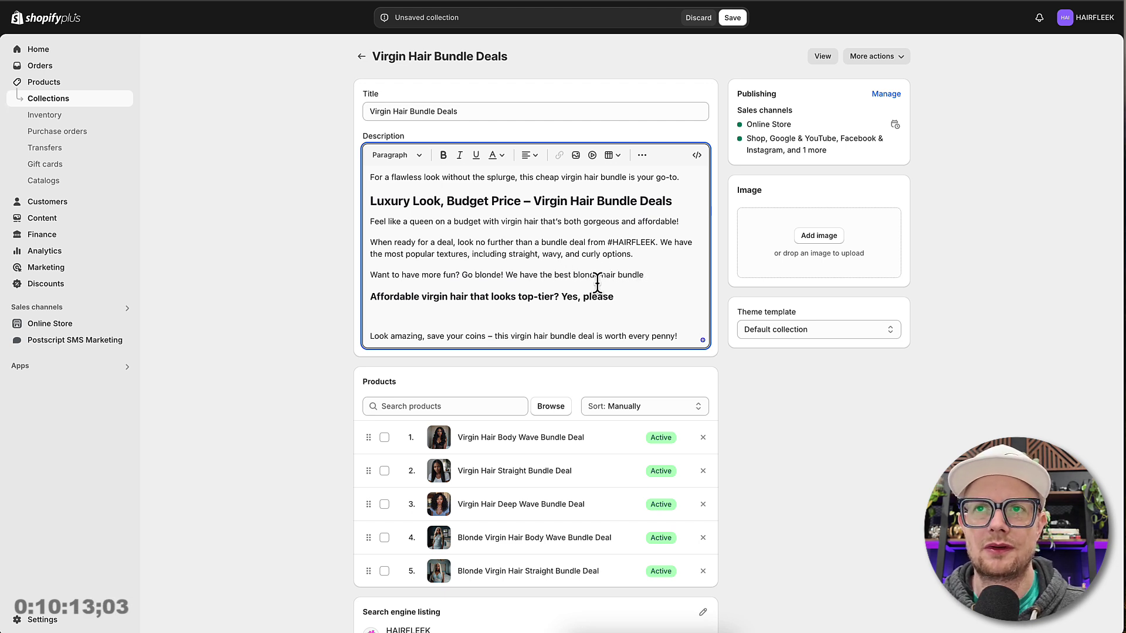
pyautogui.write(' deals with both s')
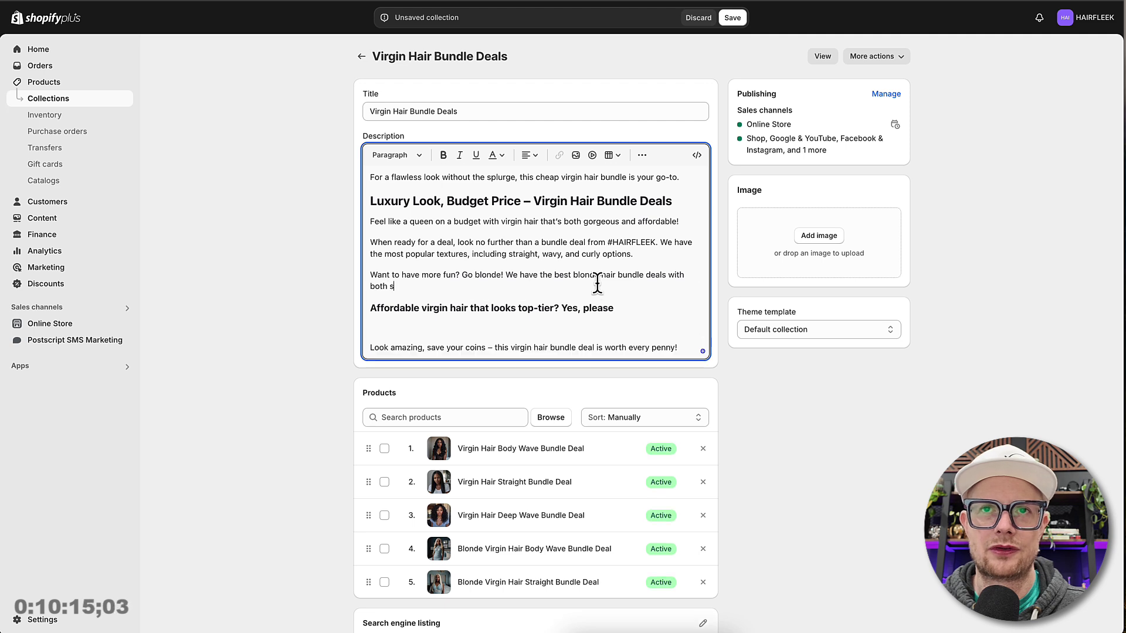
pyautogui.write('traight and wa')
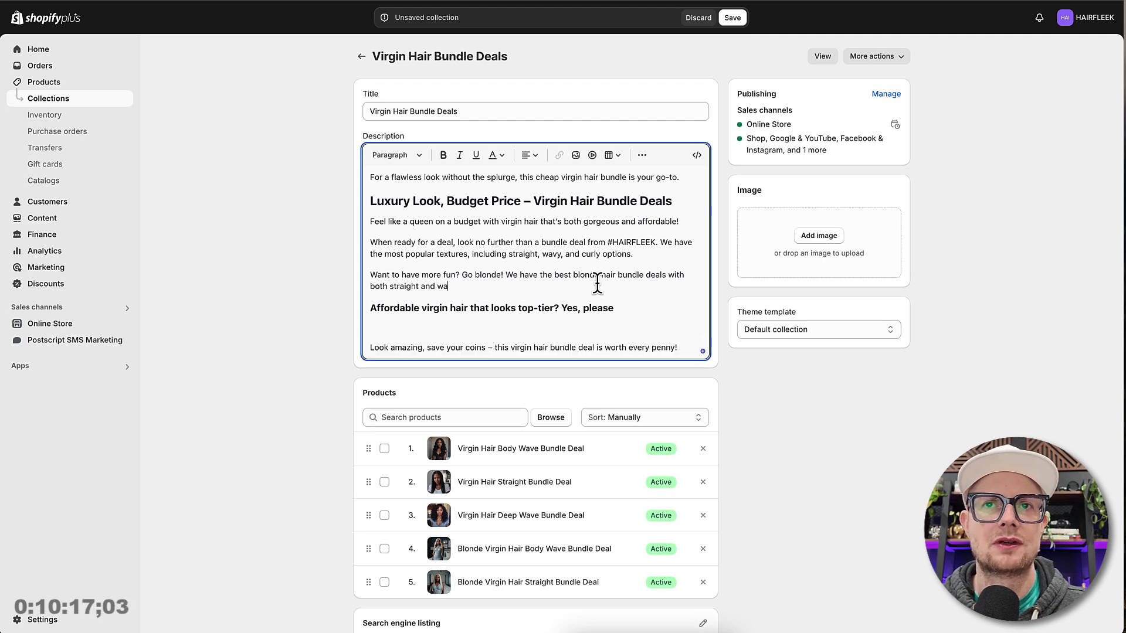
pyautogui.write('vy textures. ')
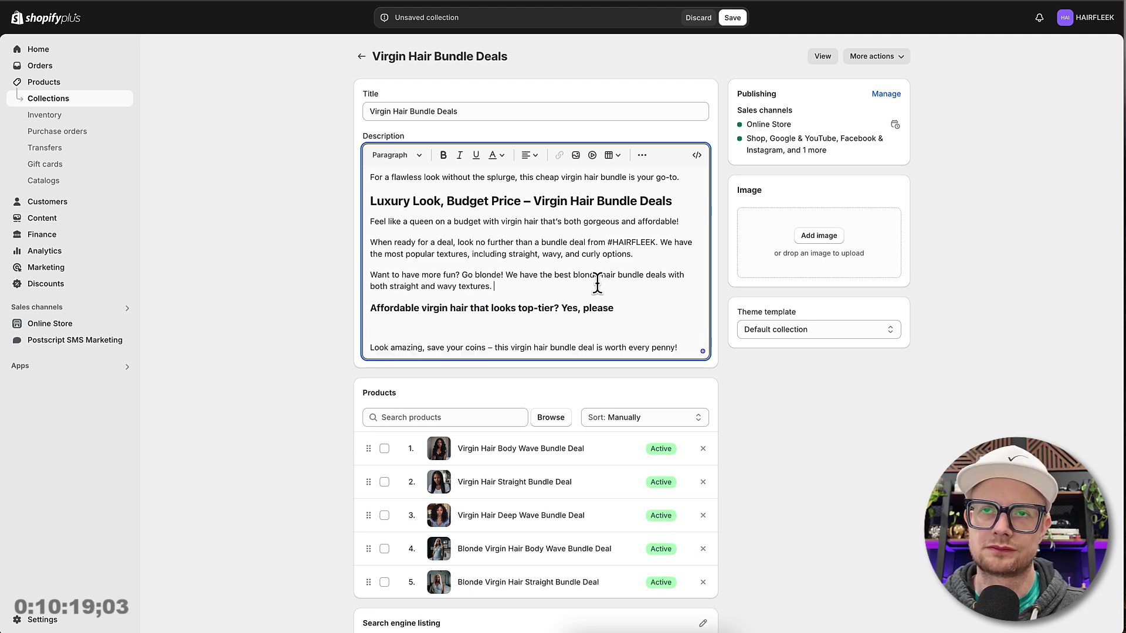
# - Finish the blonde paragraph with the sentence "We all know that blondes have more fun!"
pyautogui.write('We all ')
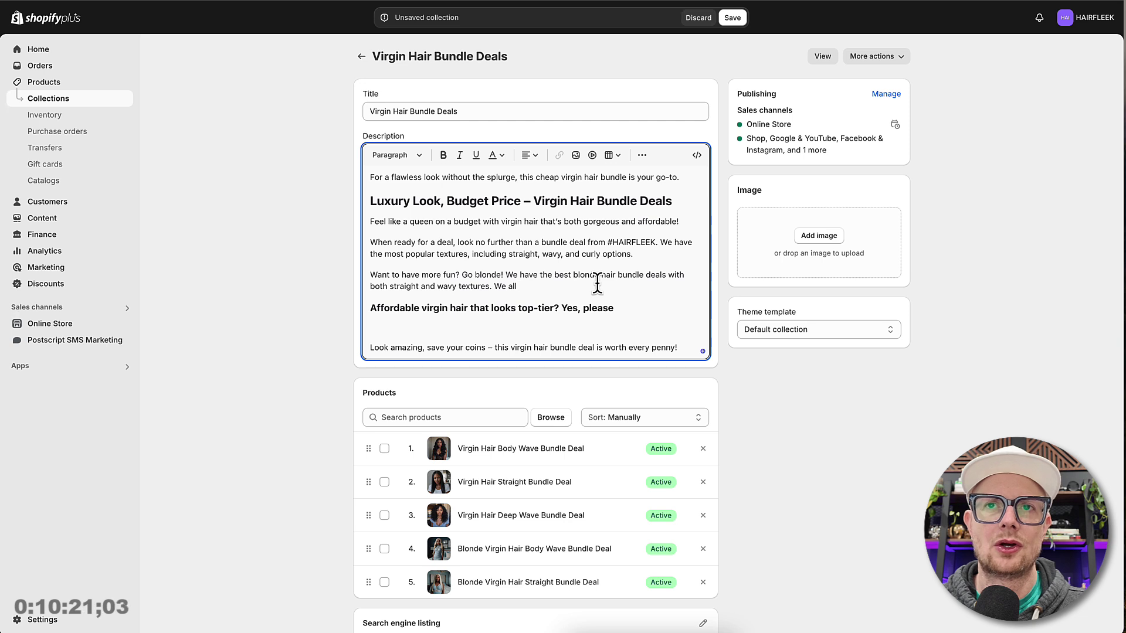
pyautogui.write('know that bl')
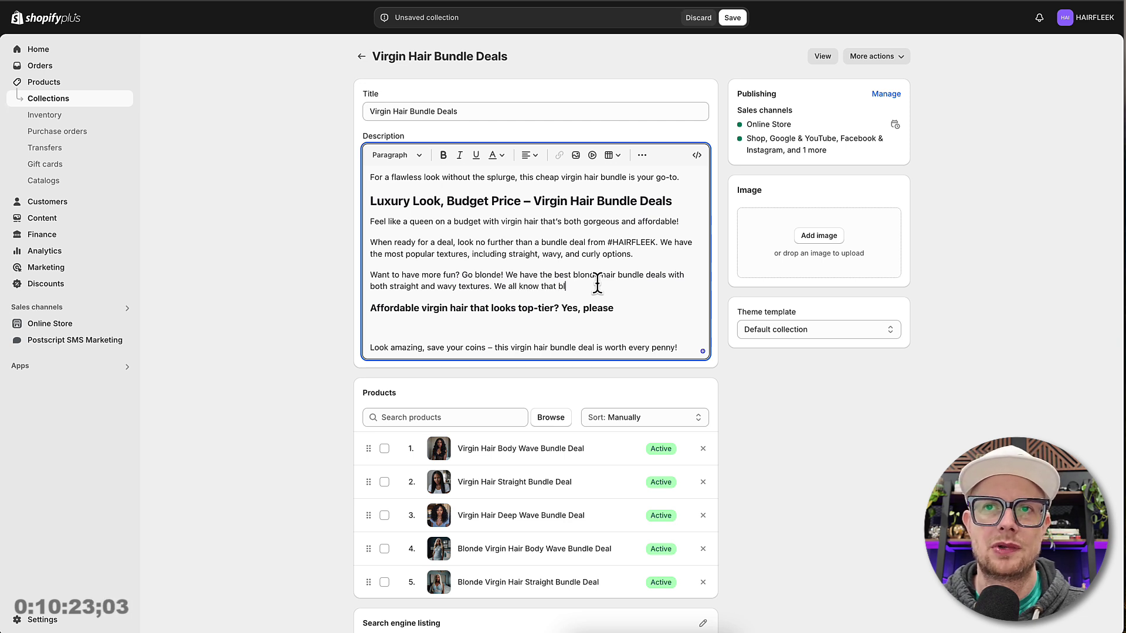
pyautogui.write('ondes have more fune')
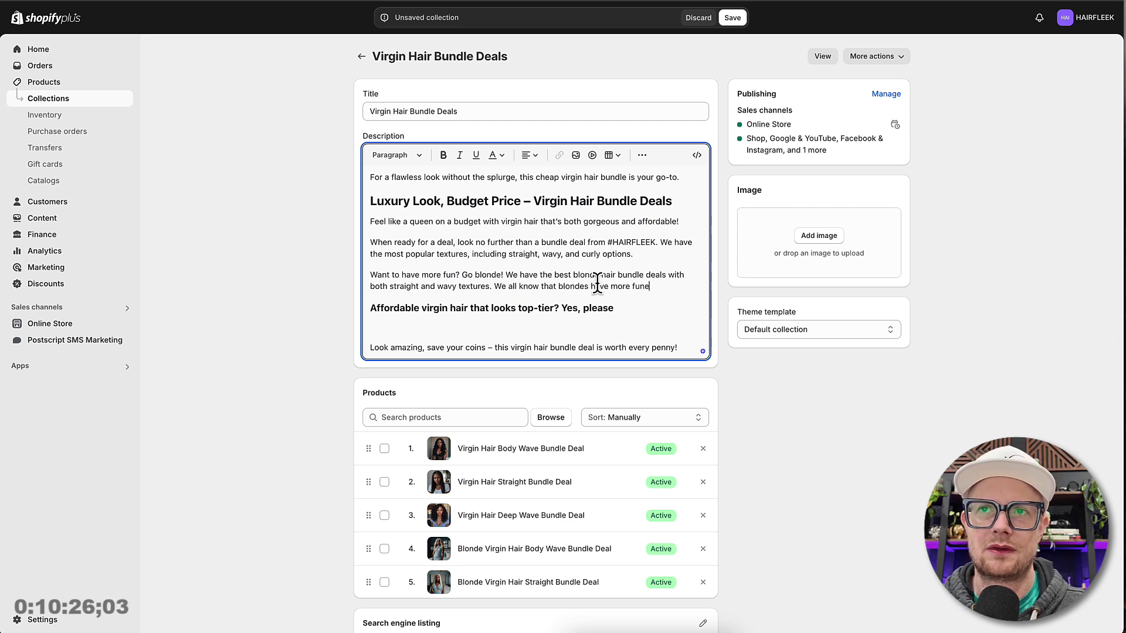
pyautogui.press('BackSpace')
pyautogui.write('!')
# - Add a new paragraph below the blonde paragraph starting with "You can water color the blonde hair"
pyautogui.press('Return')
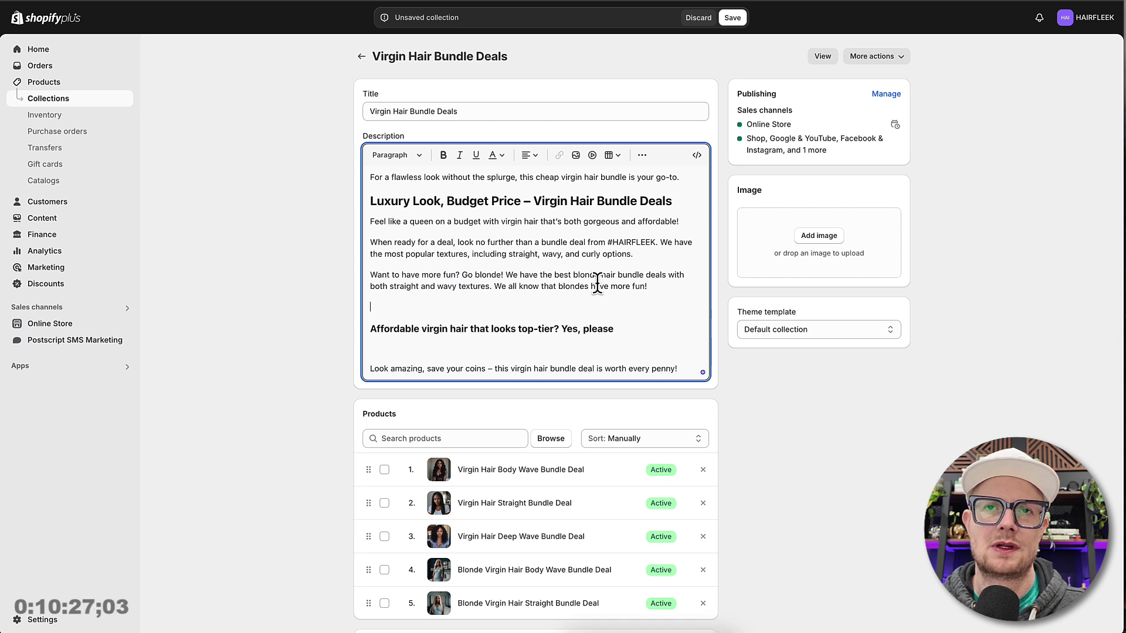
pyautogui.write('You can water t')
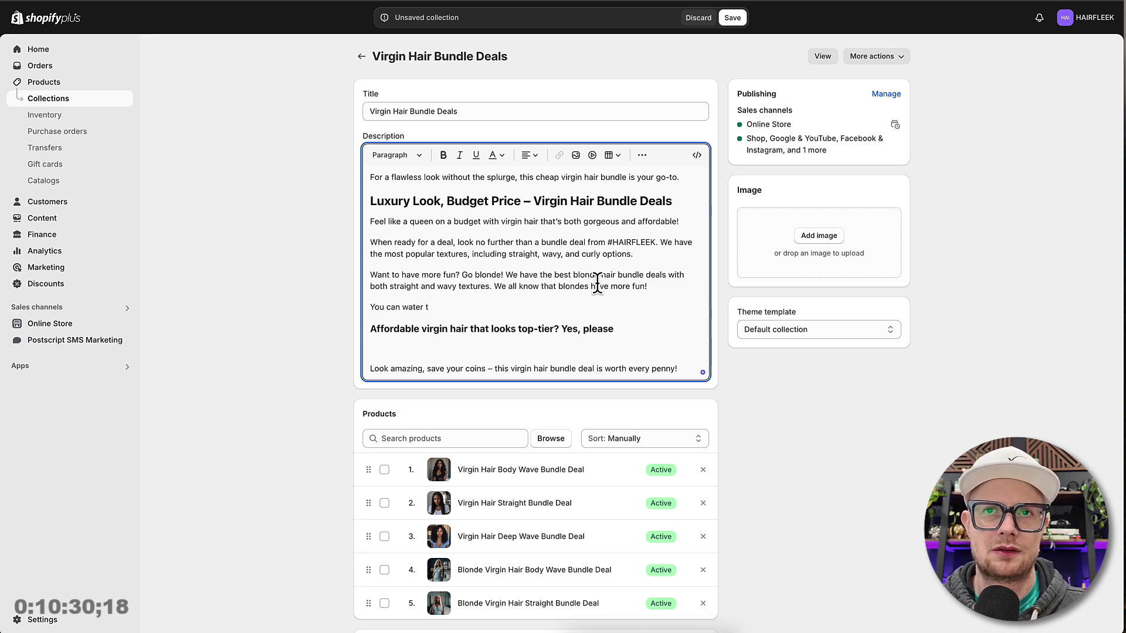
pyautogui.press('BackSpace')
pyautogui.write('col')
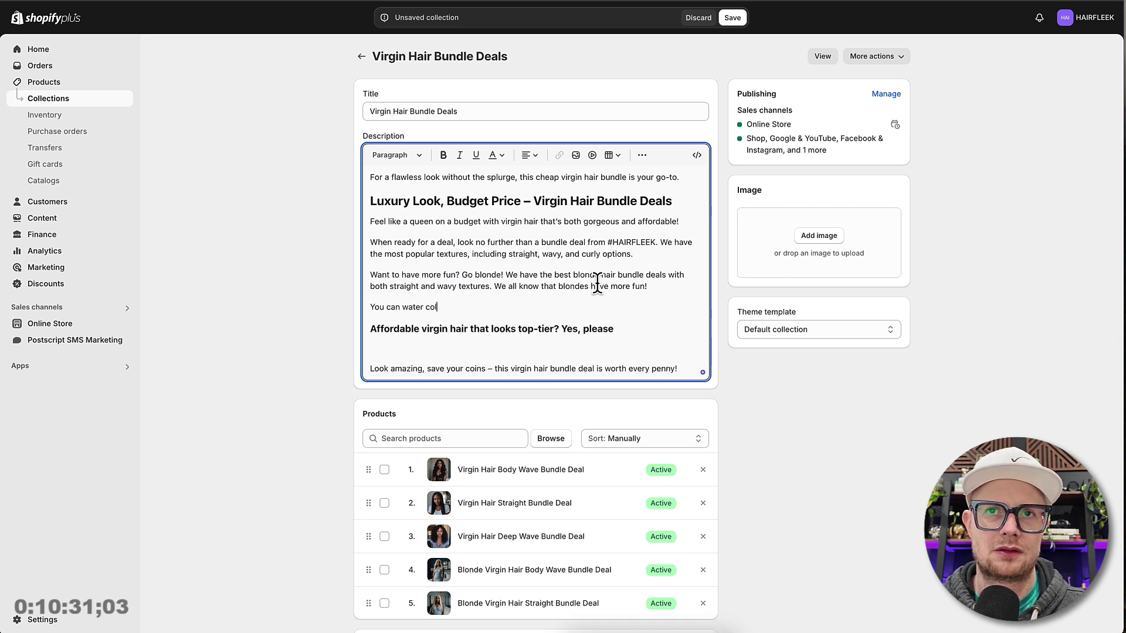
pyautogui.write('or the blonde hari')
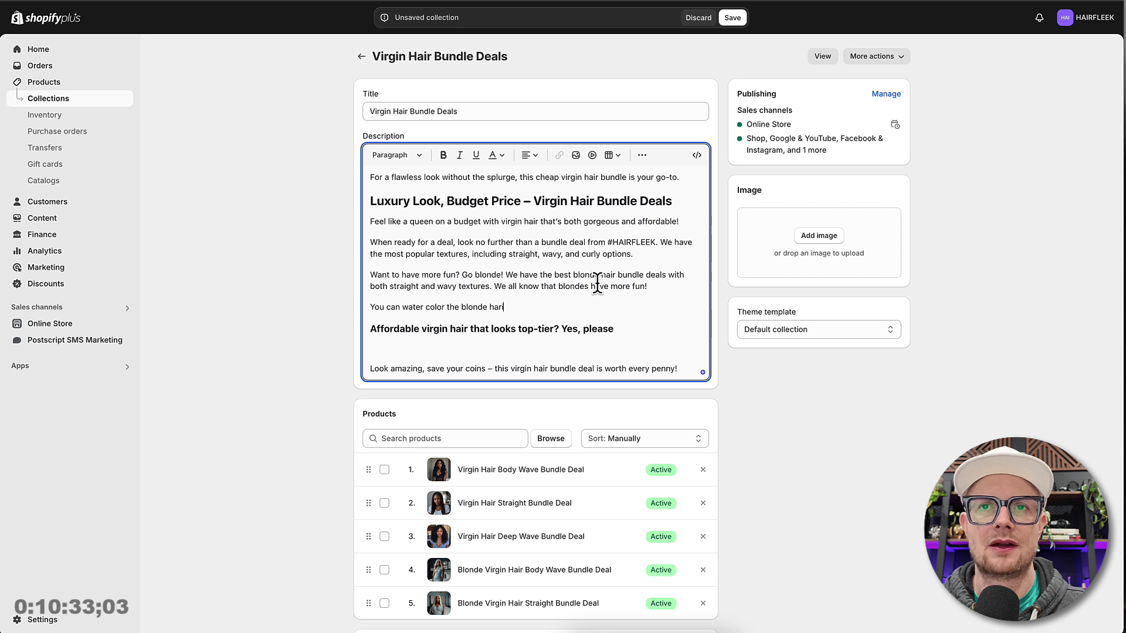
pyautogui.press('BackSpace')
pyautogui.press('BackSpace')
pyautogui.write('ir ')
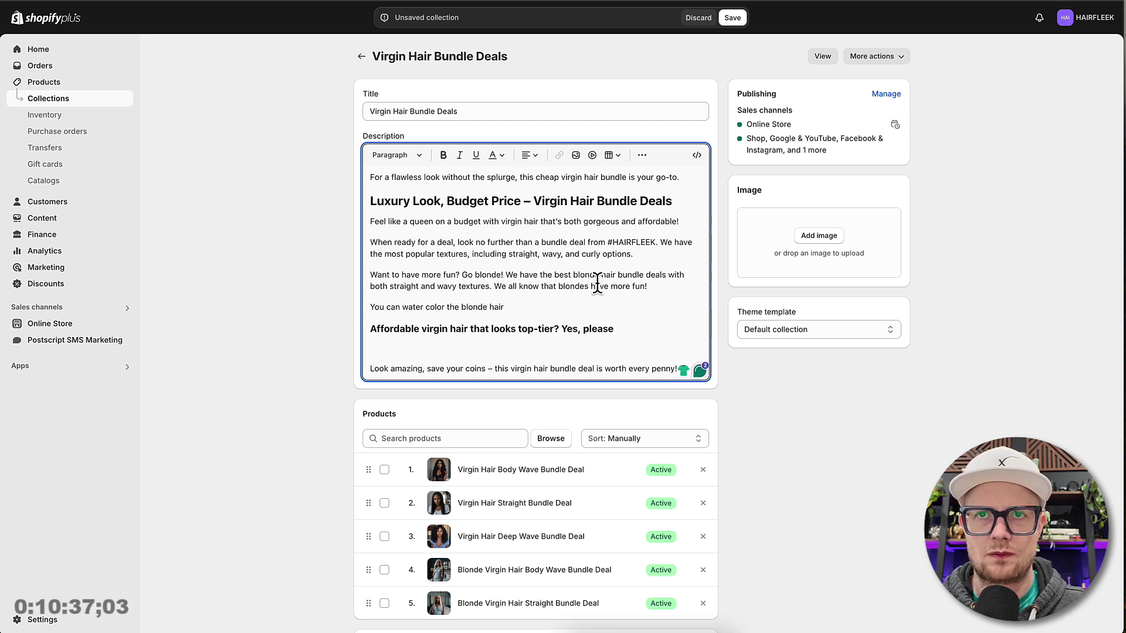
# - Complete the hair coloring sentence with "to many different colors if you want to make a splash!"
pyautogui.write('to many ')
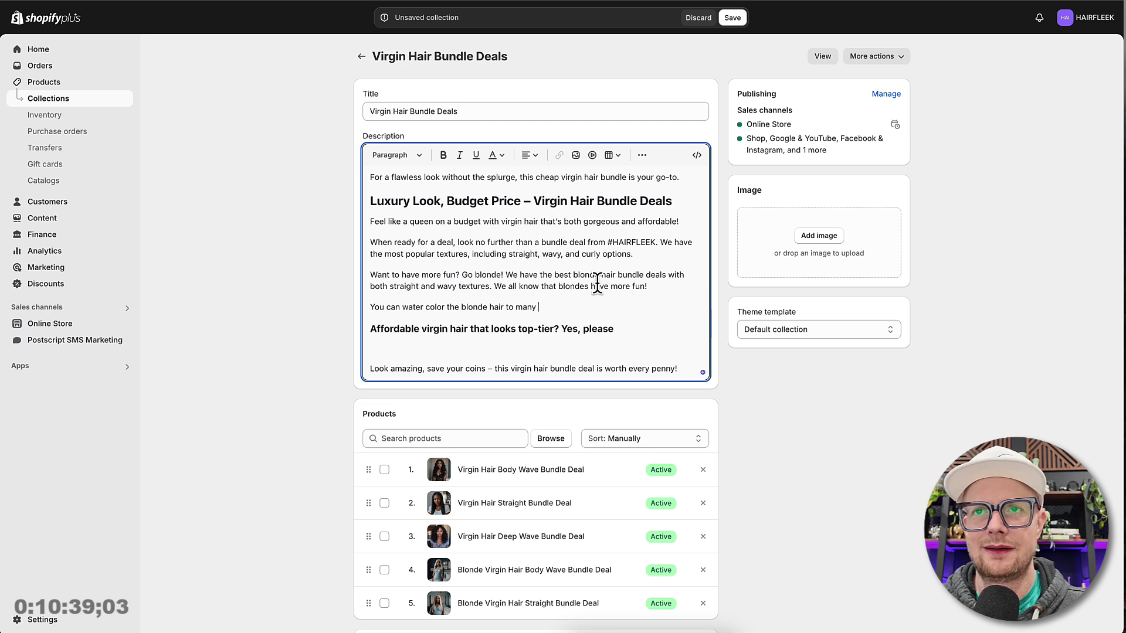
pyautogui.write('different col')
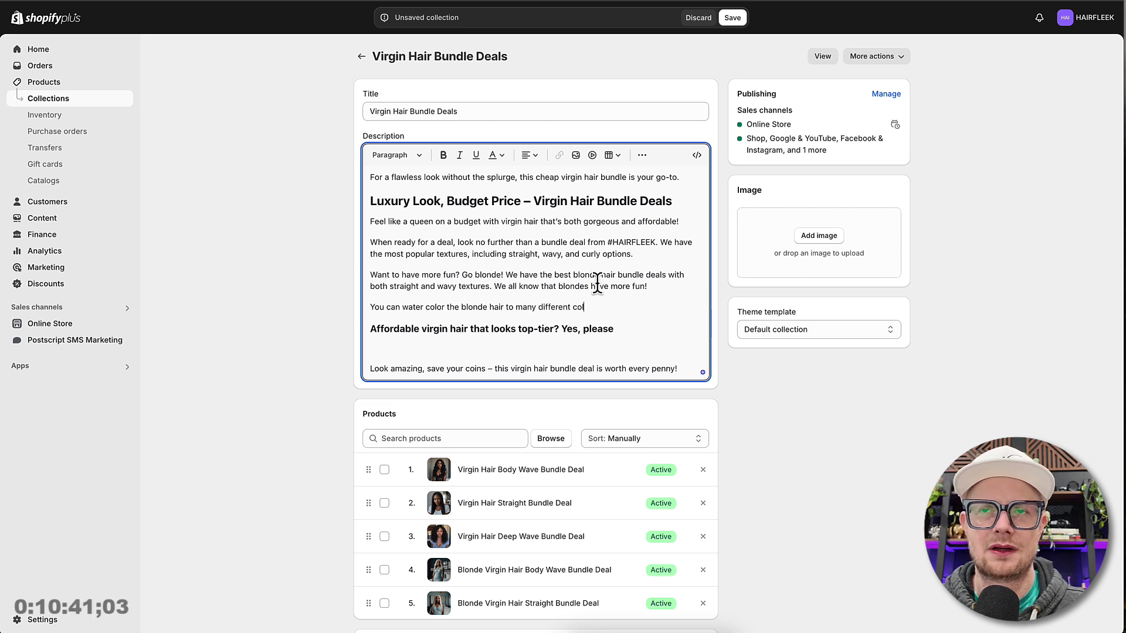
pyautogui.write('ors if you want to')
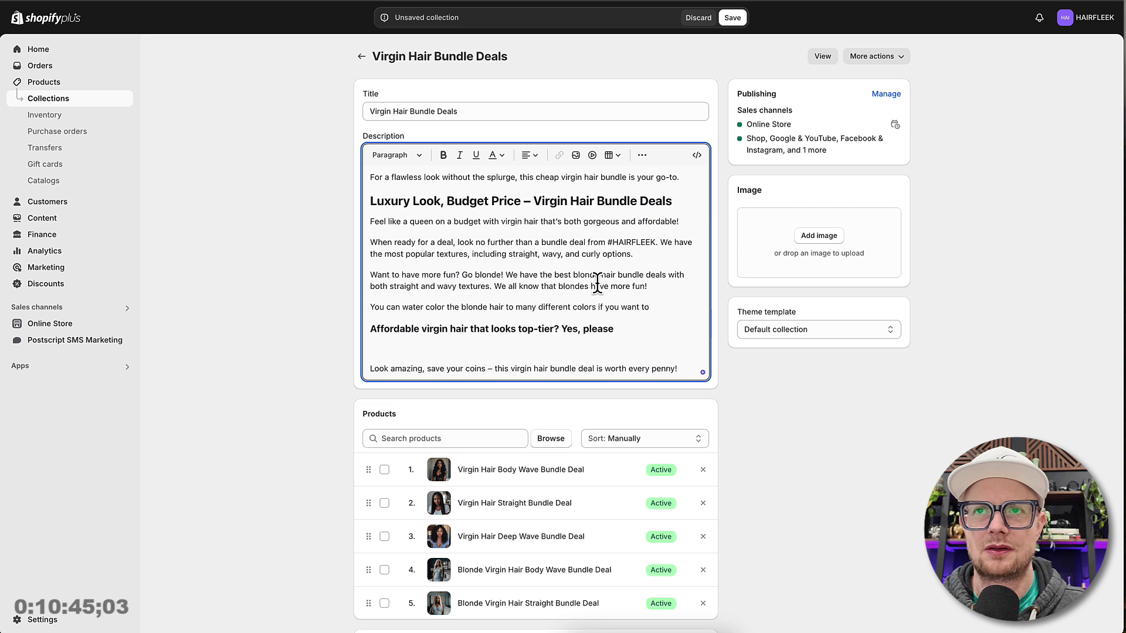
pyautogui.write(' make a spla')
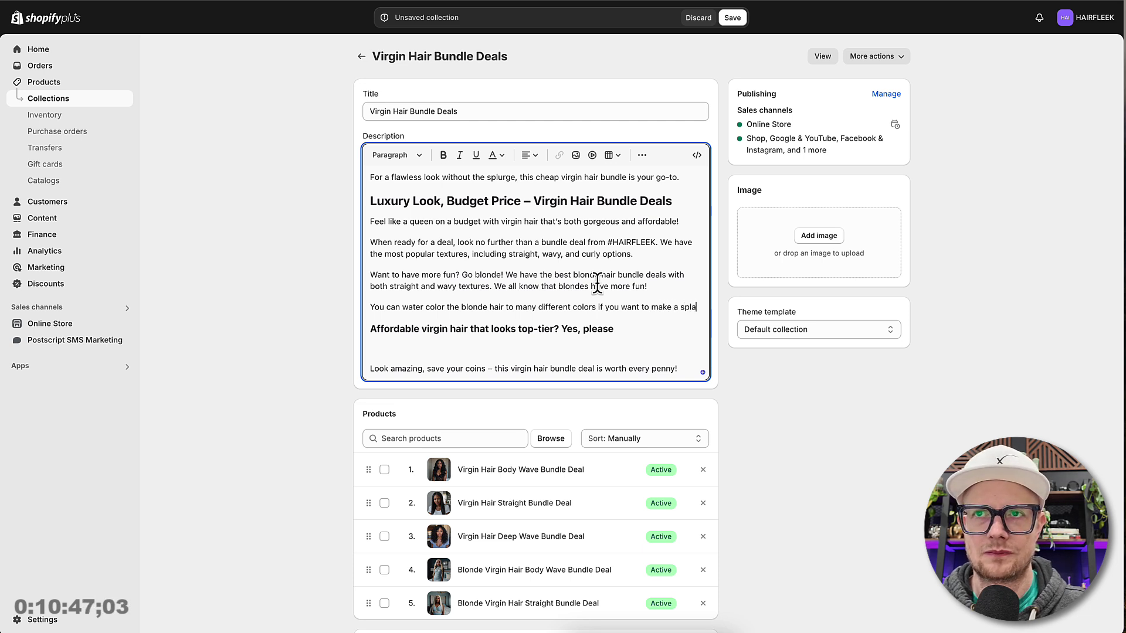
pyautogui.write('st!')
pyautogui.press('BackSpace')
pyautogui.write('h!')
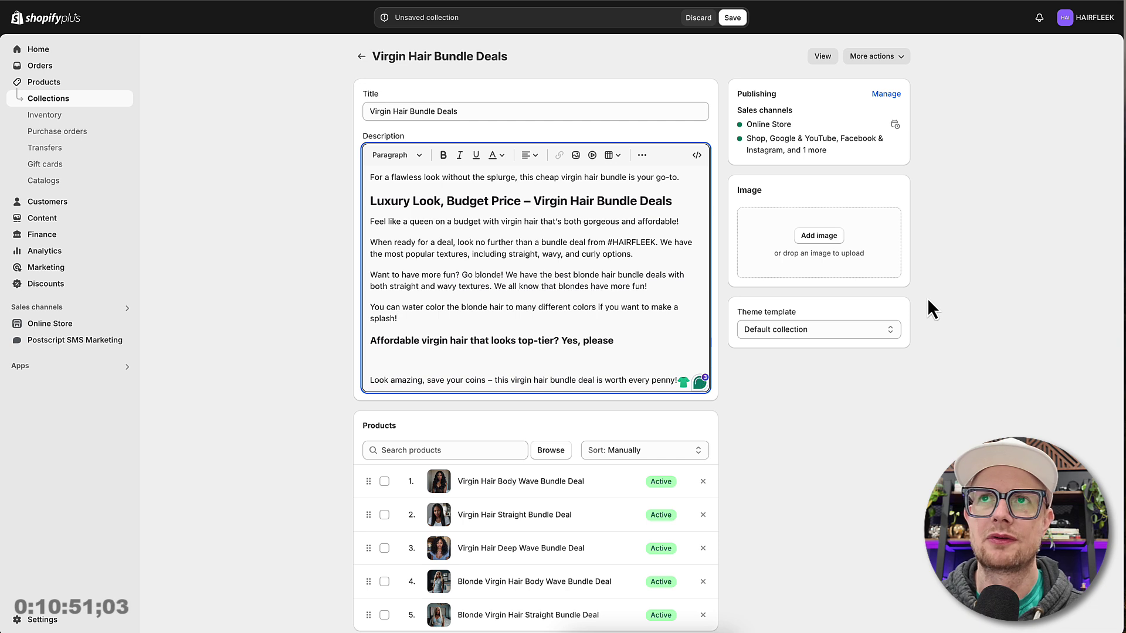
# - Save the collection and accept the Grammarly suggestion that changes "water color" to "watercolor"
pyautogui.click(737, 22)
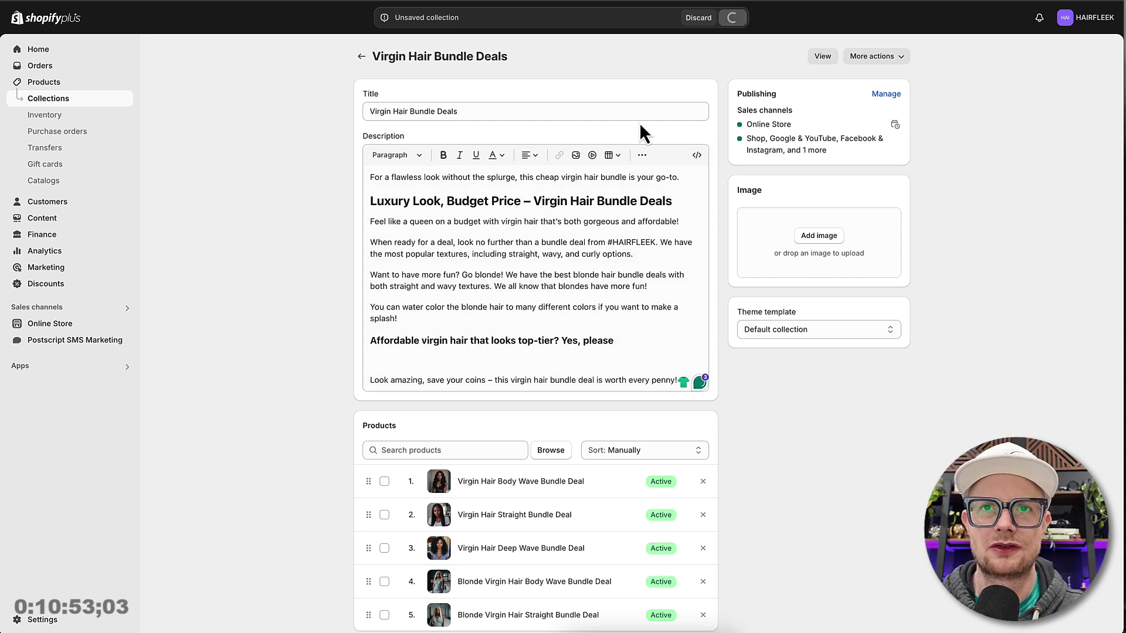
pyautogui.click(407, 310)
pyautogui.click(413, 336)
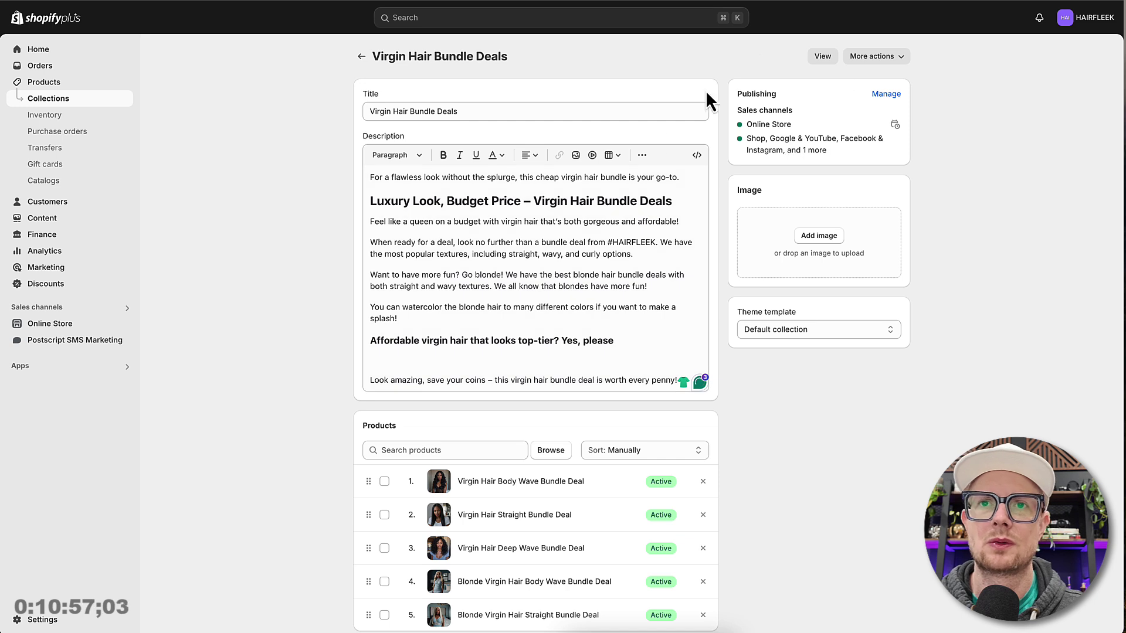
# - Add a paragraph after "splash!" reading "We recommend 2 bundles for shorter lengths under 14" and three bundles for lengths up to 24"."
pyautogui.click(410, 319)
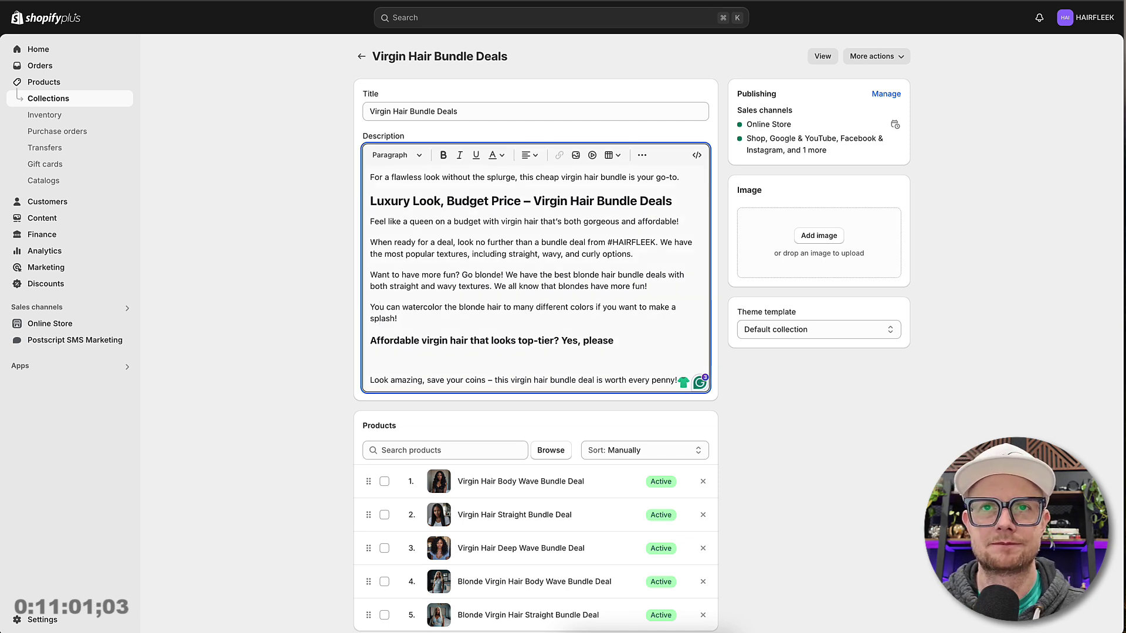
pyautogui.press('Return')
pyautogui.write('We reco')
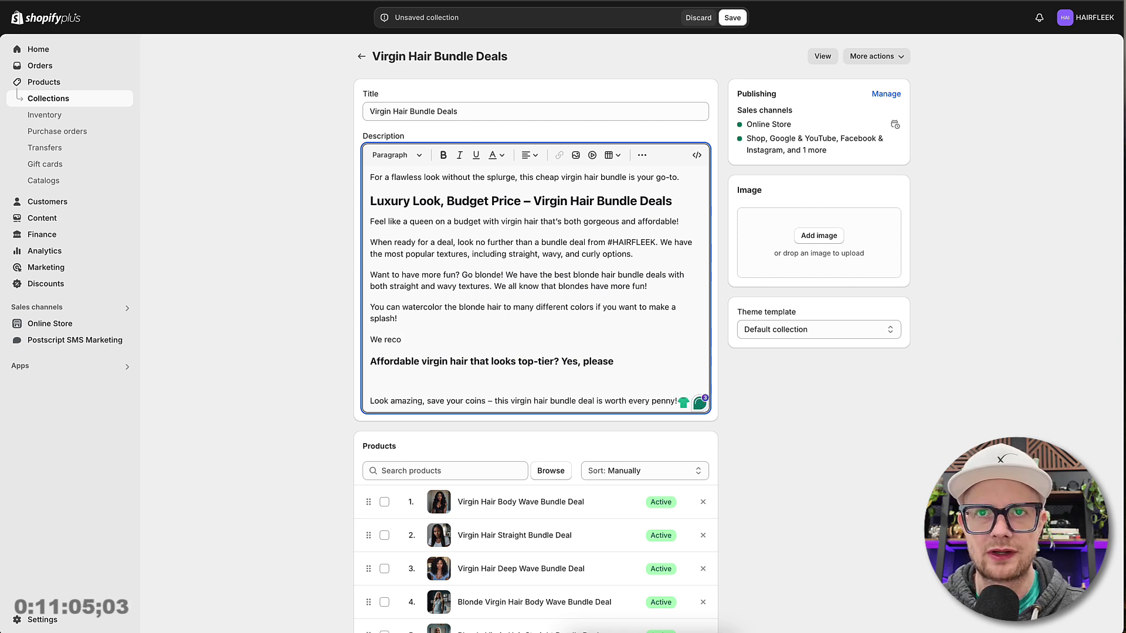
pyautogui.write('mmend 2 bundles for shorter lengths under 144')
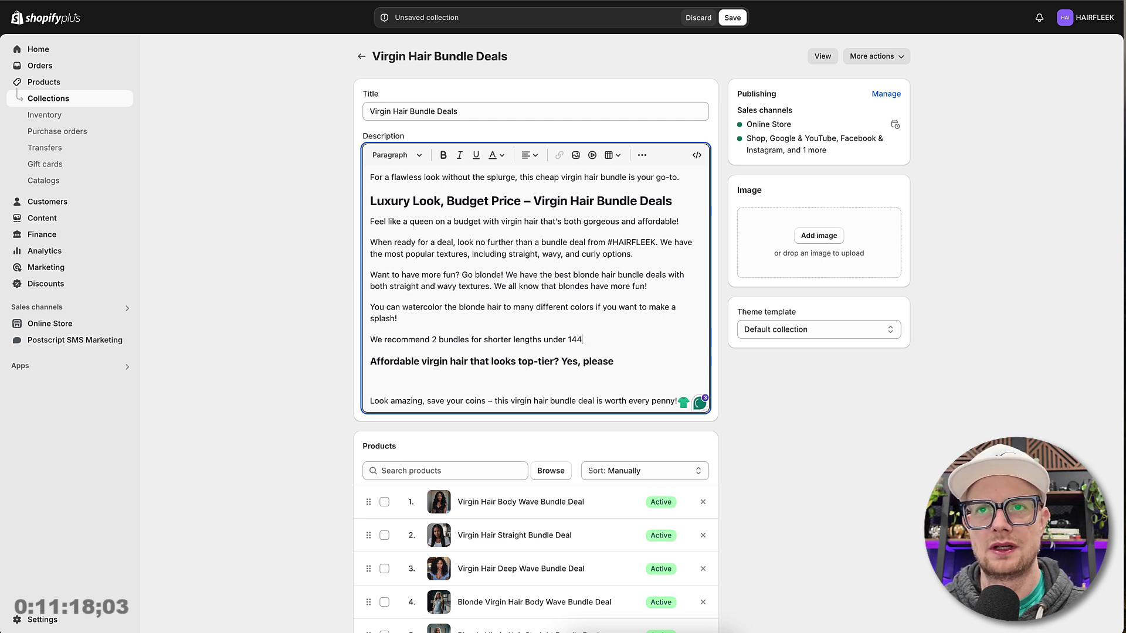
pyautogui.press('BackSpace')
pyautogui.write('3')
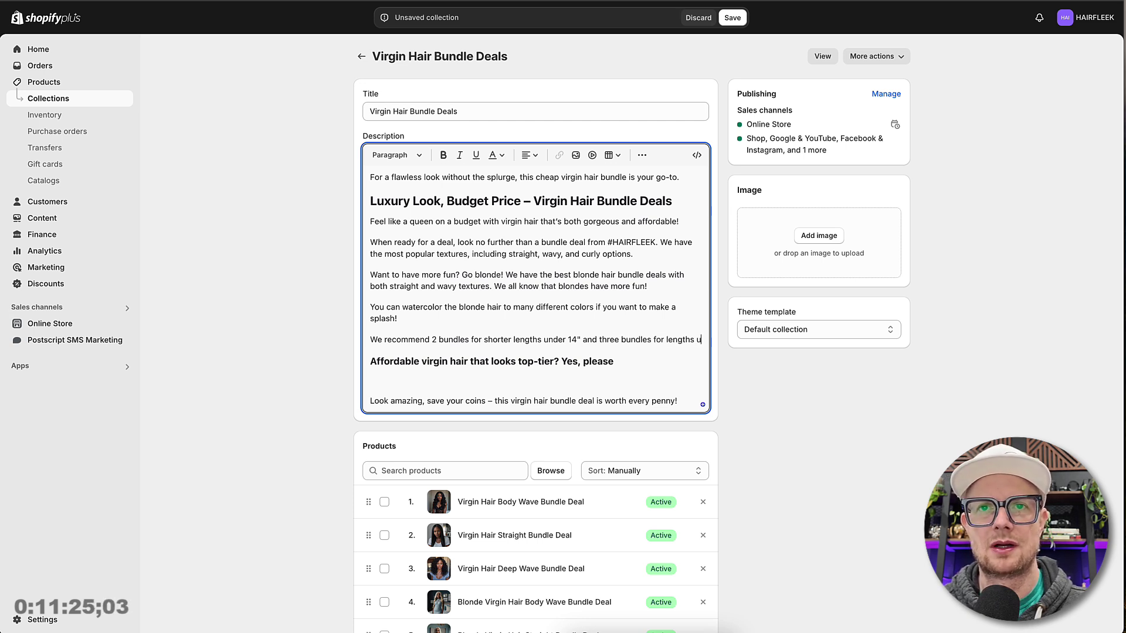
pyautogui.write('p to 2')
pyautogui.write('3')
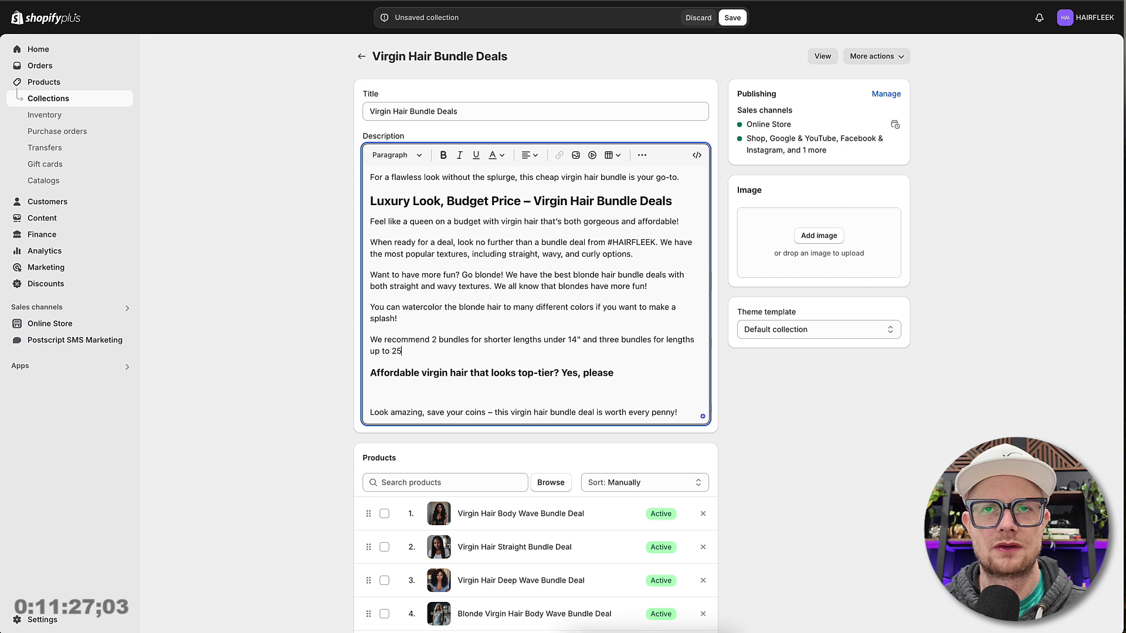
pyautogui.press('BackSpace')
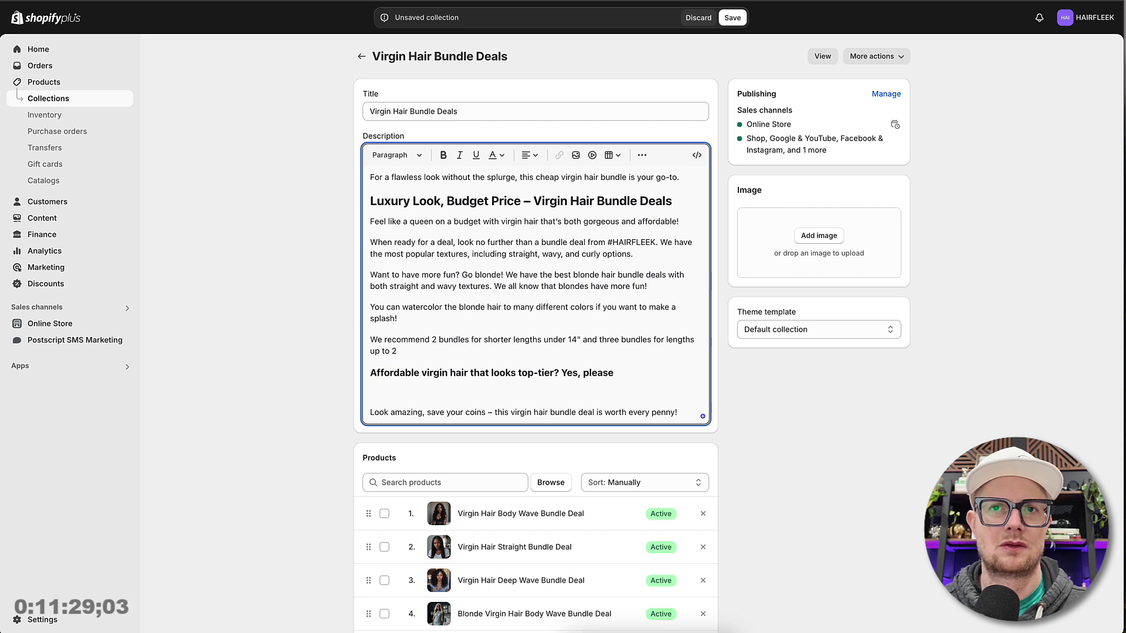
pyautogui.write('4"')
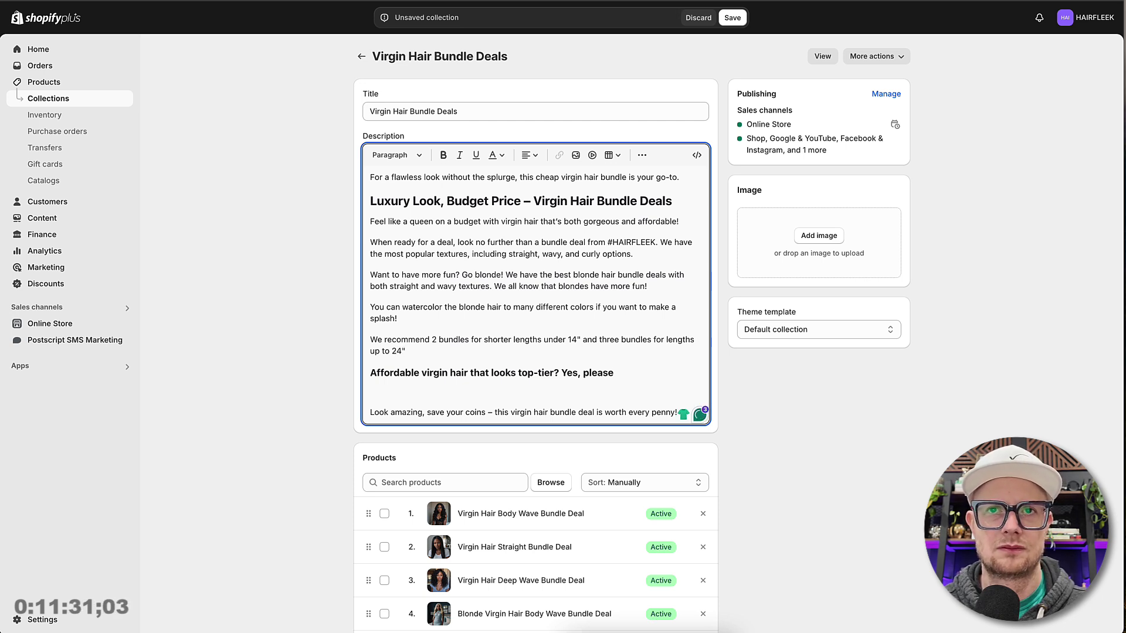
pyautogui.write('.')
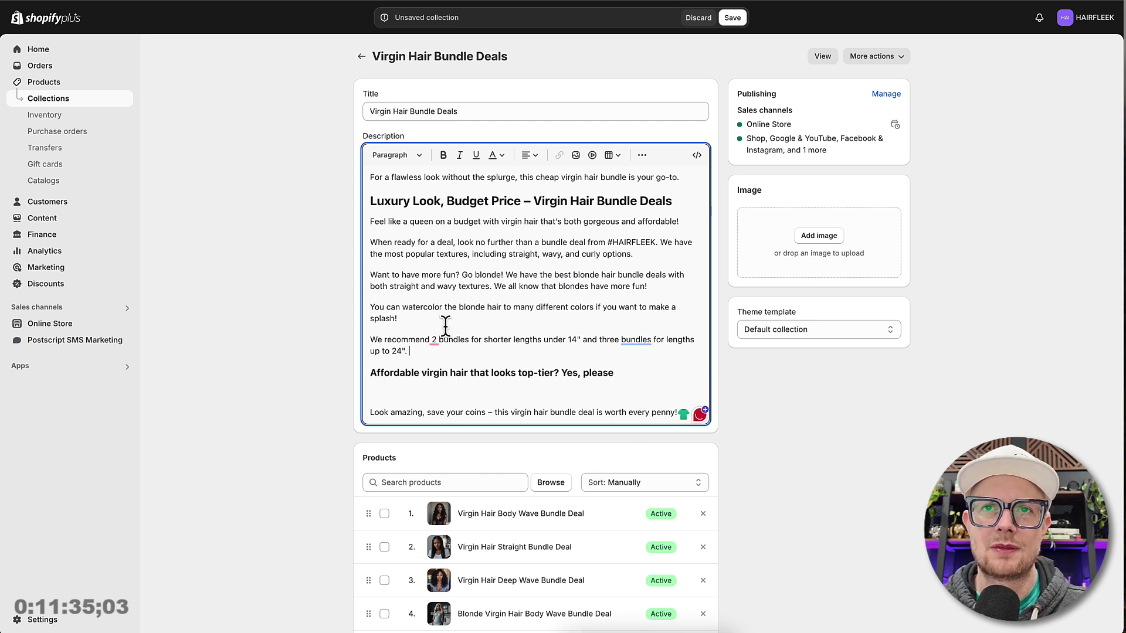
# - Accept the Grammarly suggestion that spells out "2" as "two" and return to the end of the bundle recommendation paragraph
pyautogui.moveTo(433, 341)
pyautogui.click(447, 369)
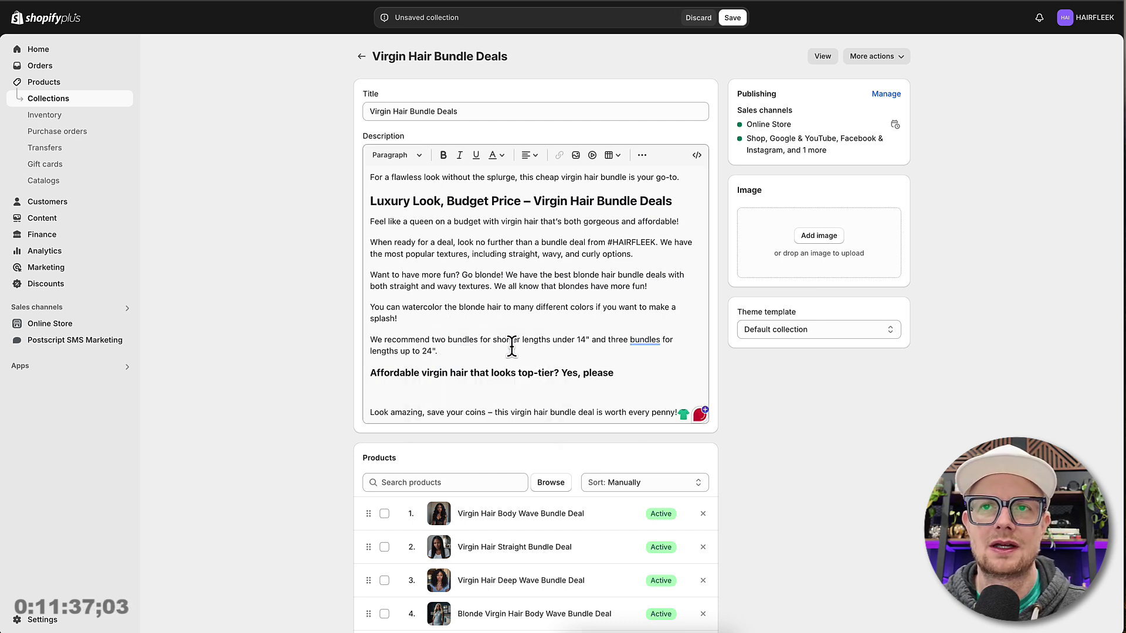
pyautogui.click(507, 350)
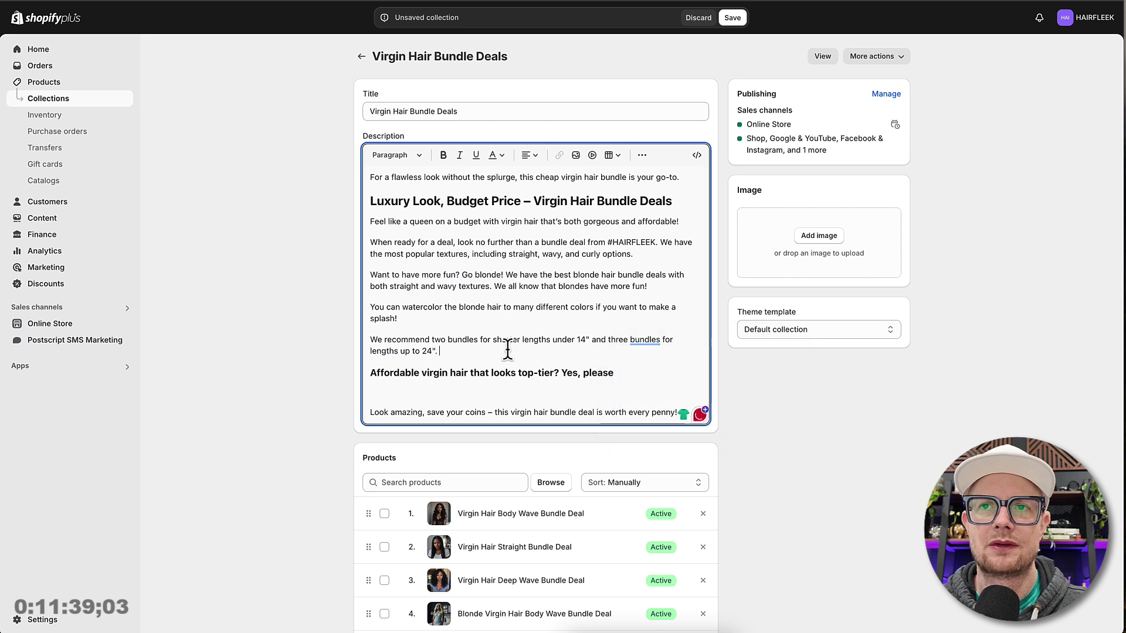
pyautogui.moveTo(643, 340)
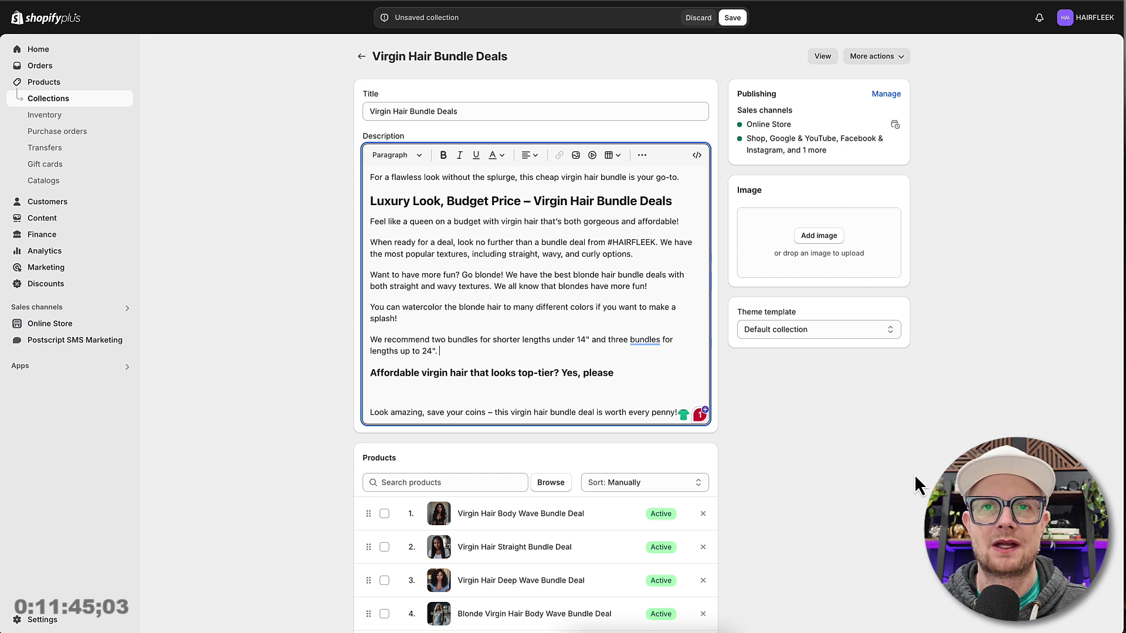
# - Begin a new sentence after "24"." in the bundle recommendation paragraph with "If you want a full hairstyle"
pyautogui.write('If you a')
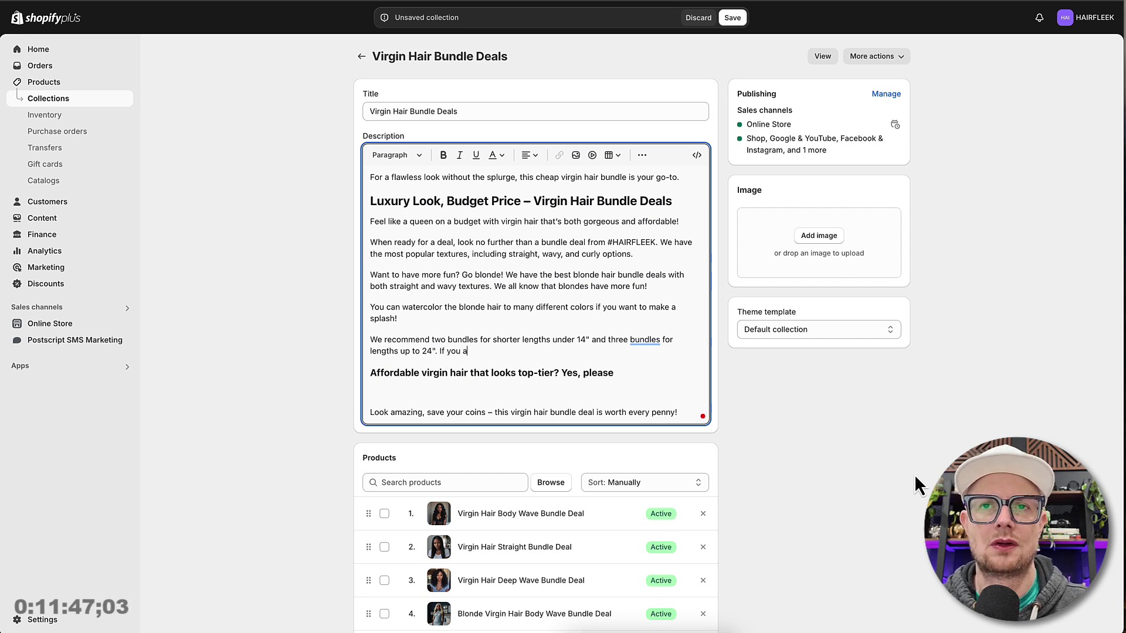
pyautogui.write('re de')
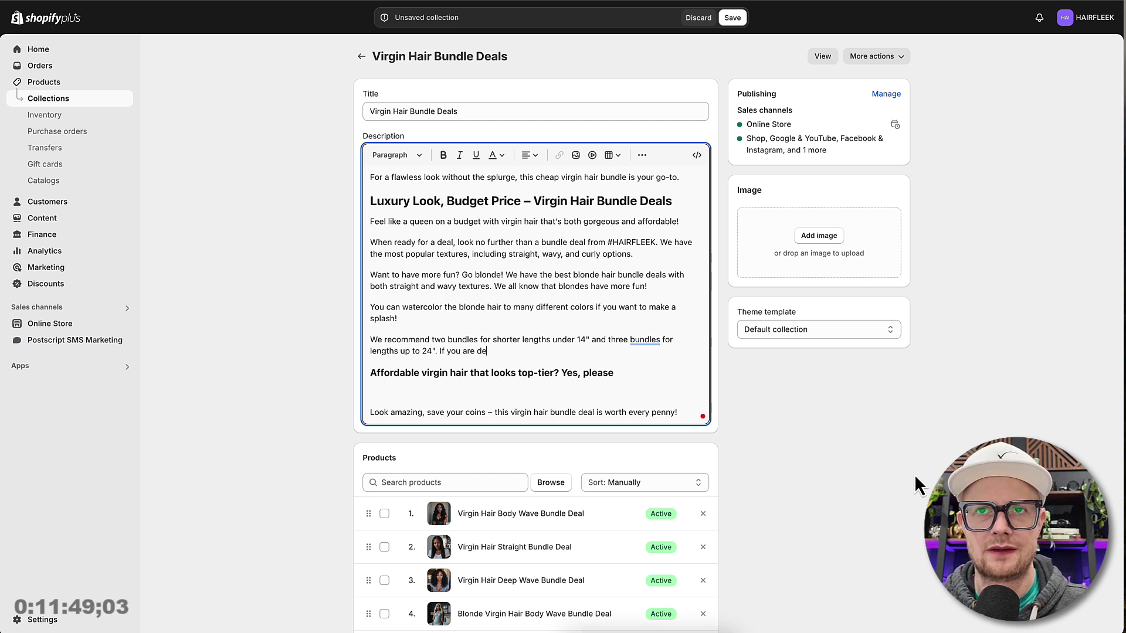
pyautogui.write('ci')
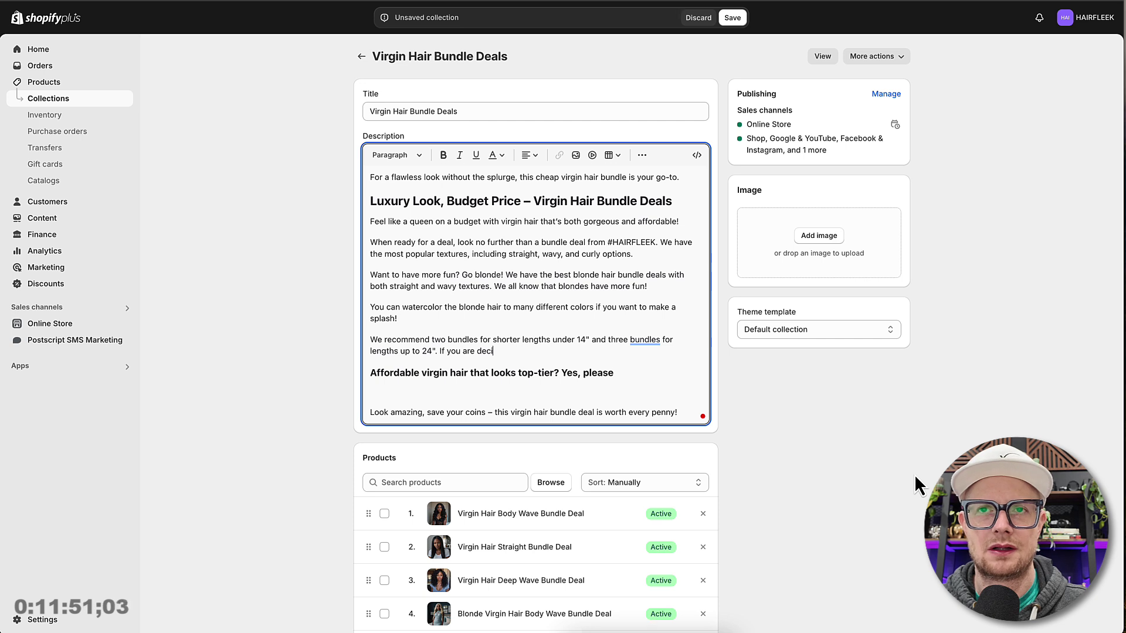
pyautogui.press('BackSpace')
pyautogui.press('BackSpace')
pyautogui.press('BackSpace')
pyautogui.press('BackSpace')
pyautogui.press('BackSpace')
pyautogui.press('BackSpace')
pyautogui.press('BackSpace')
pyautogui.press('BackSpace')
pyautogui.press('BackSpace')
pyautogui.write('wan')
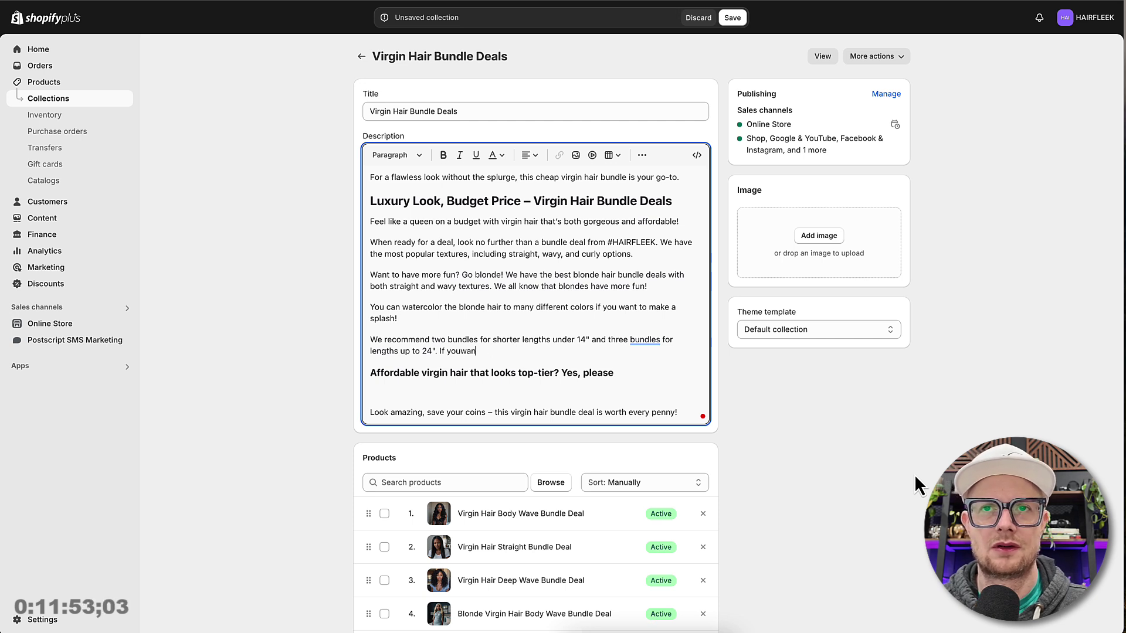
pyautogui.press('BackSpace')
pyautogui.press('BackSpace')
pyautogui.press('BackSpace')
pyautogui.write('want a full')
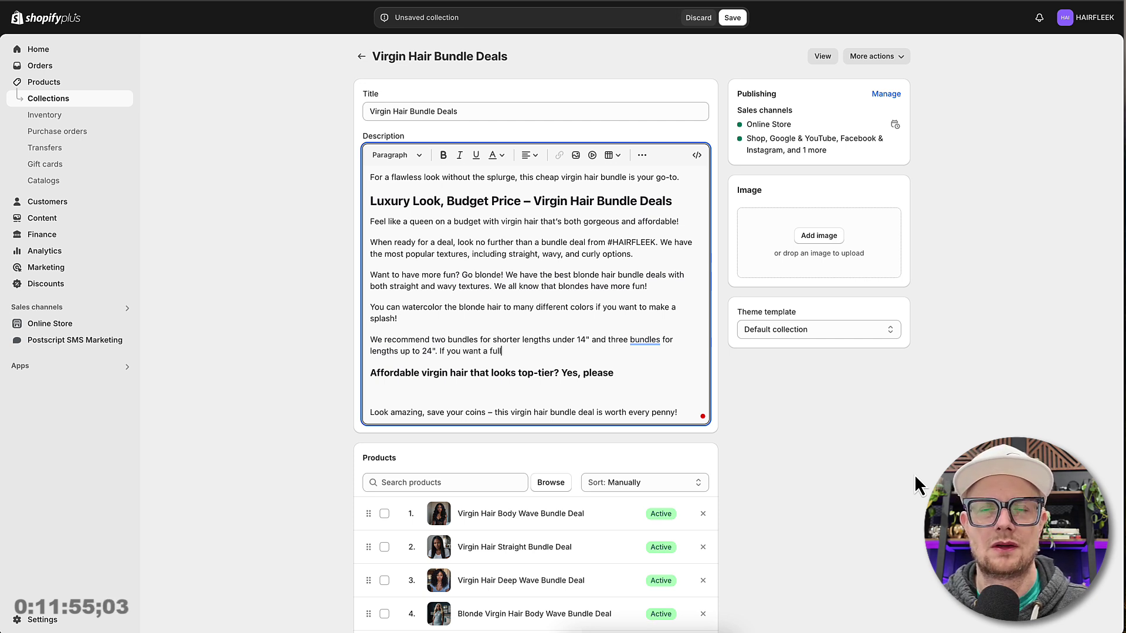
pyautogui.write(' hairstyle ')
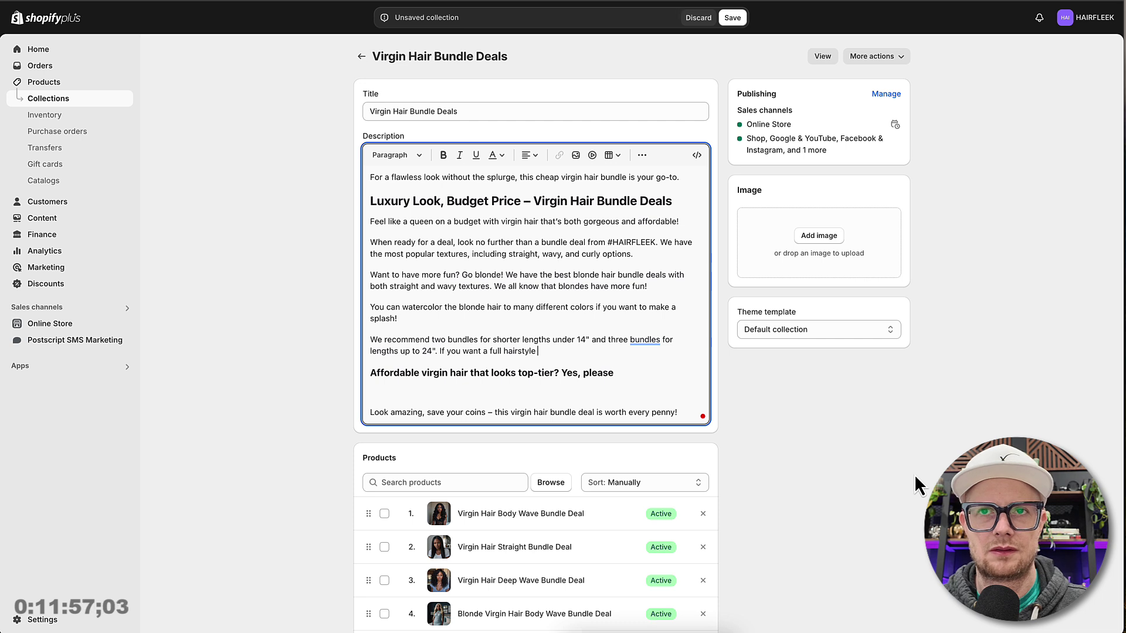
# - Continue the full hairstyle sentence with "please consider adding a fourth bundle to your deal when"
pyautogui.write('please cond')
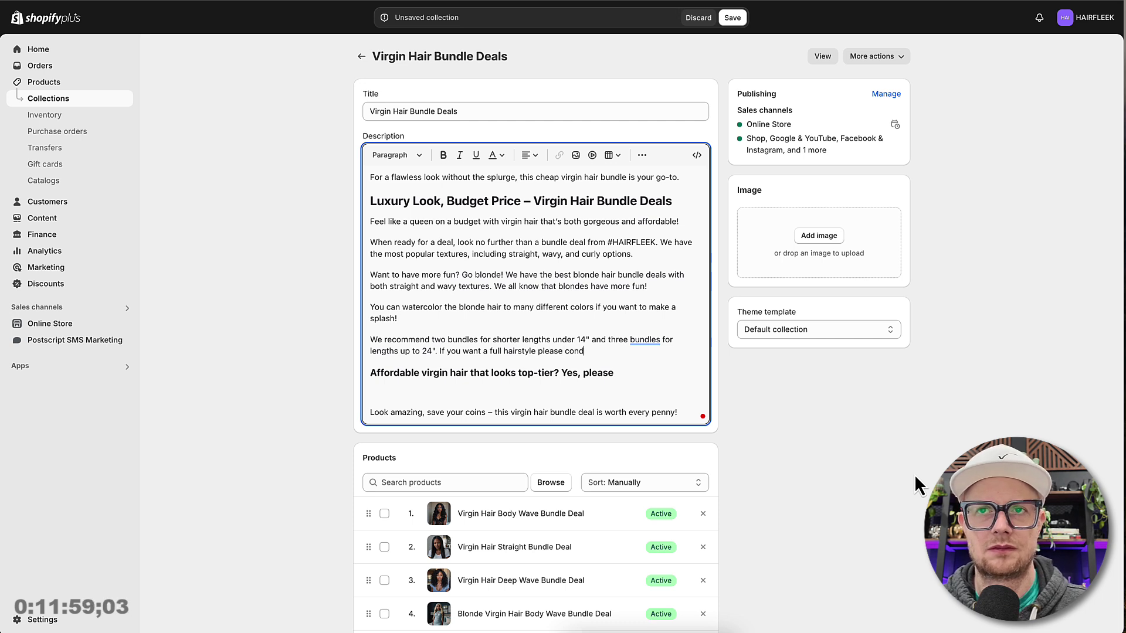
pyautogui.press('BackSpace')
pyautogui.write('sider adding ')
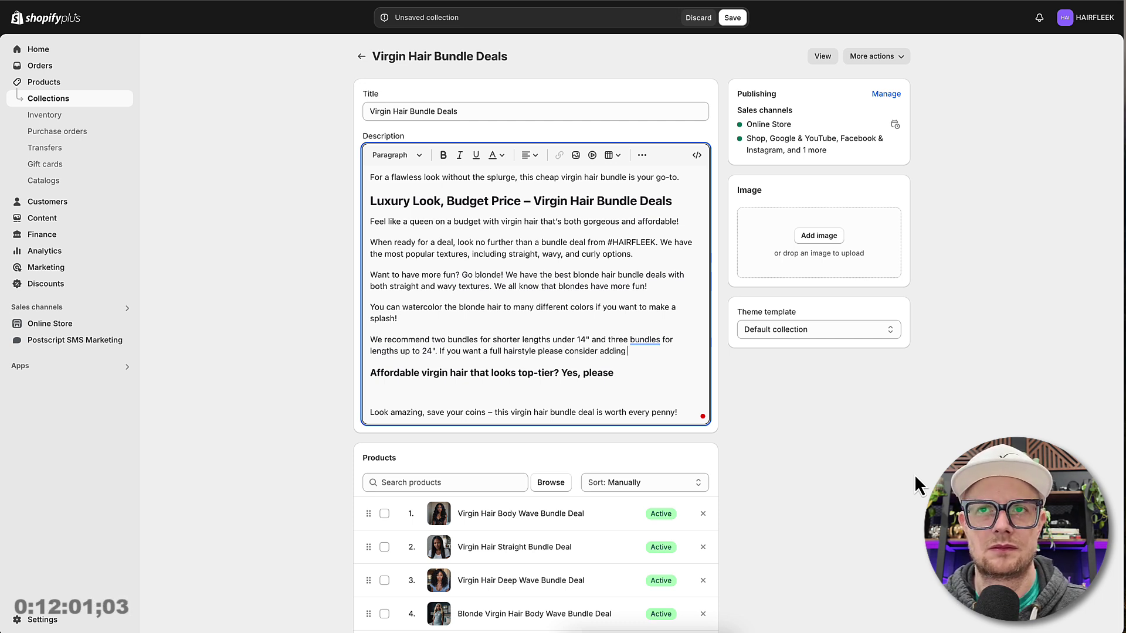
pyautogui.write('a fourth bund')
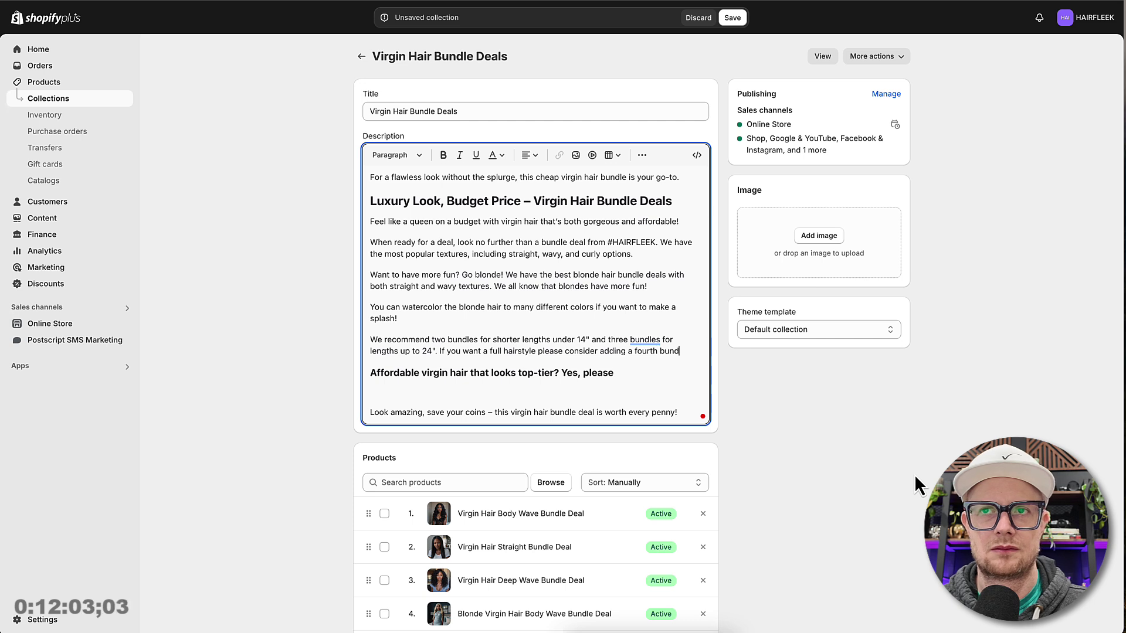
pyautogui.write('le to your d')
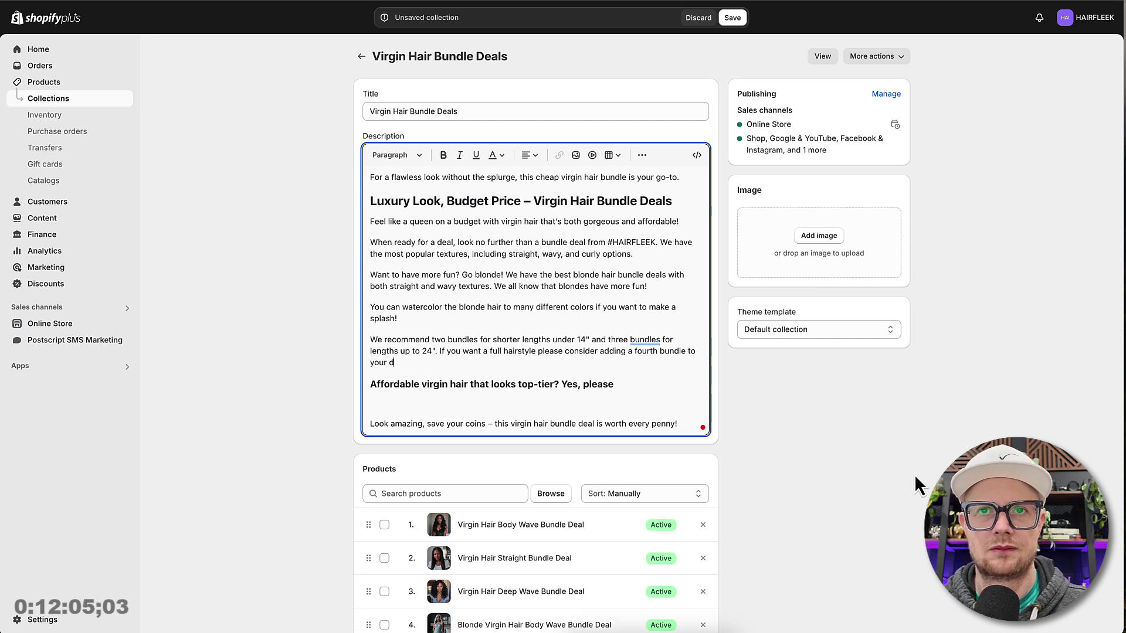
pyautogui.write('eal when ')
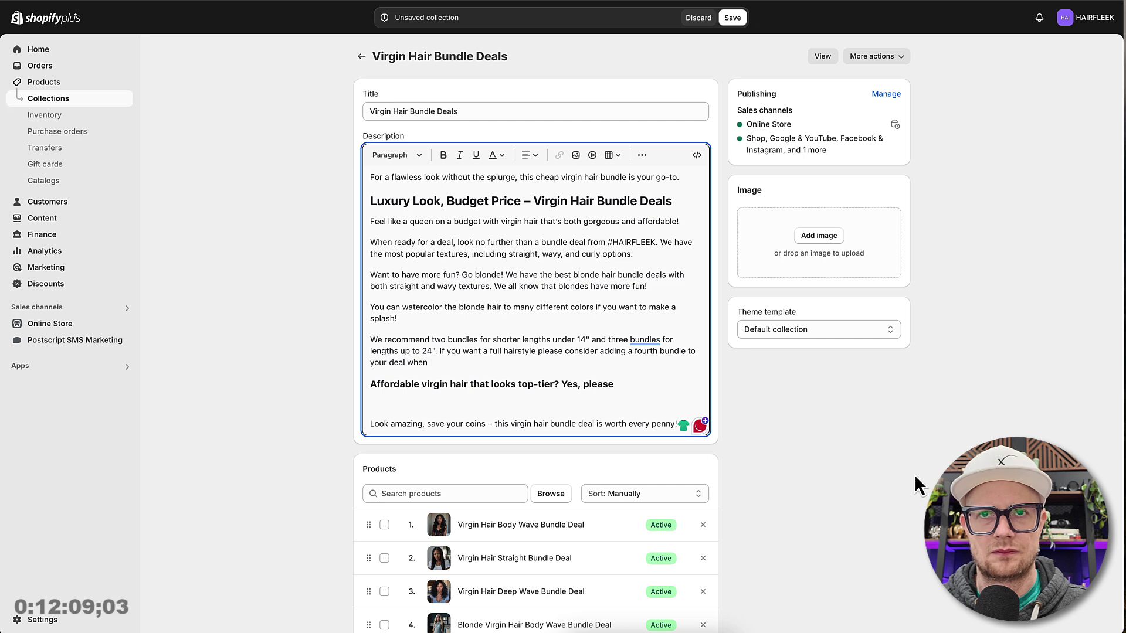
# - Complete the fourth bundle sentence with "looking at hairstyles 24", 26", 28" and up!"
pyautogui.write('looking at hairst')
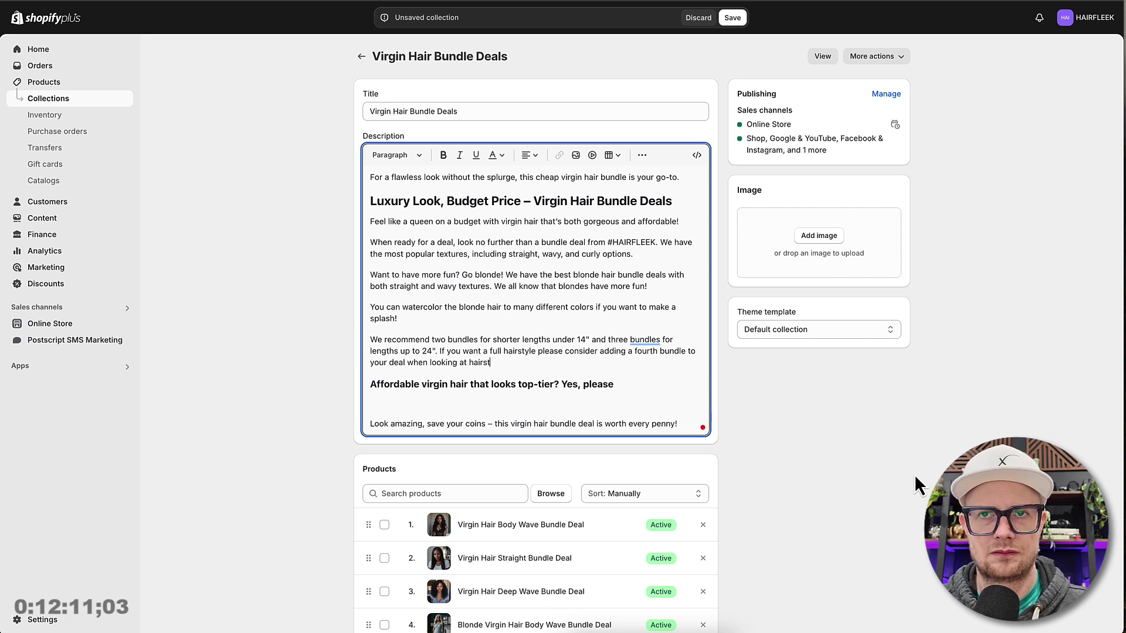
pyautogui.write('yles 2')
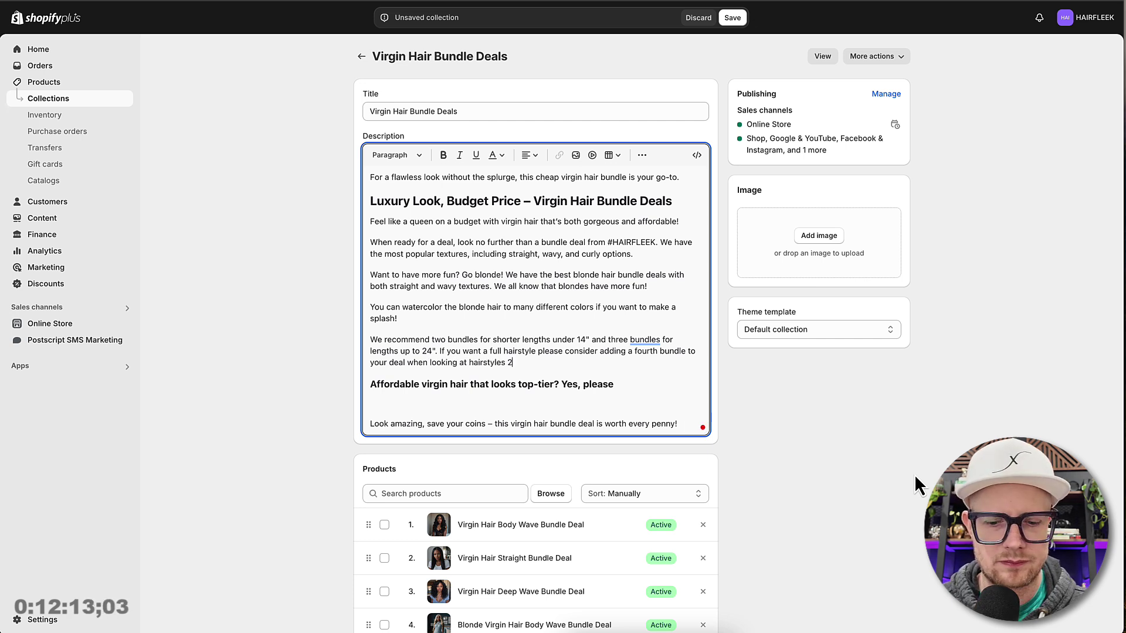
pyautogui.write('4", 2')
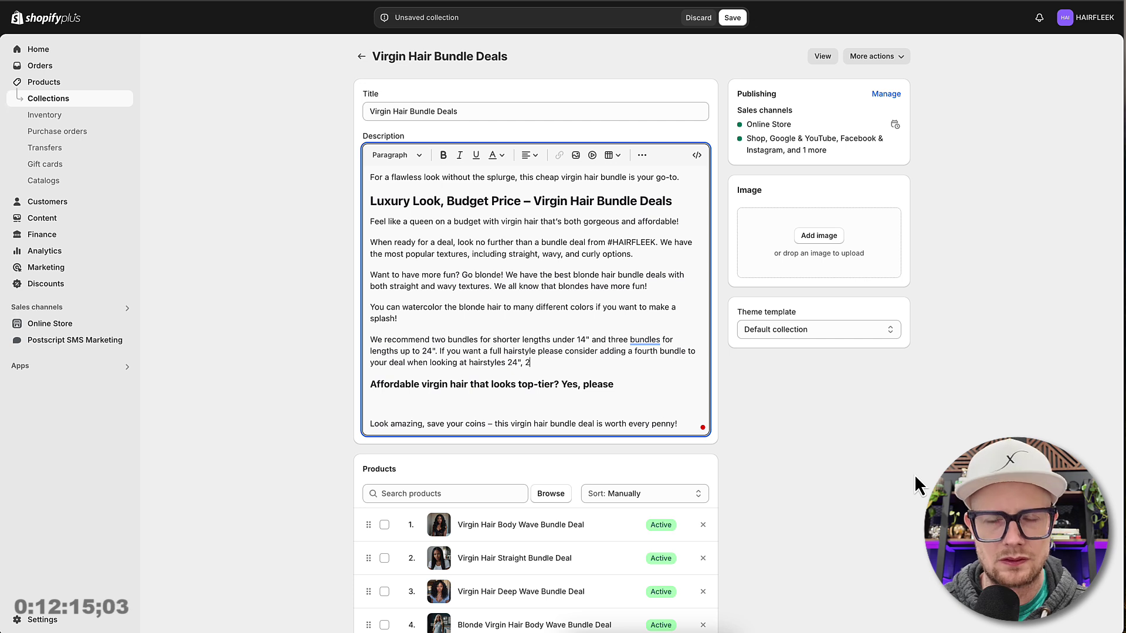
pyautogui.write('6", 2')
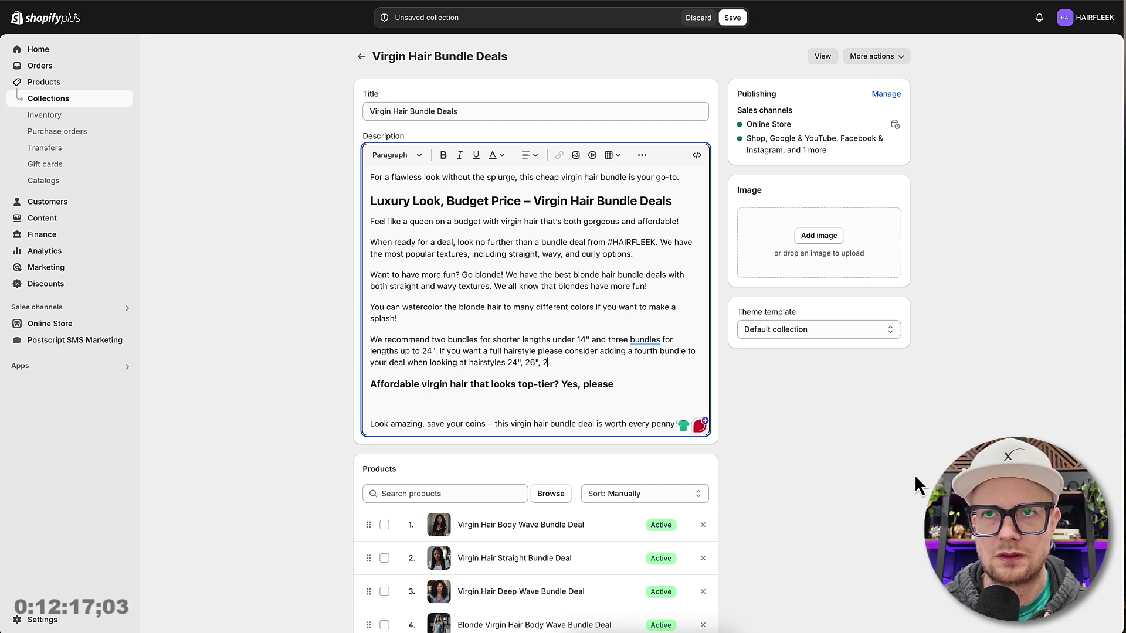
pyautogui.write('8" and up!')
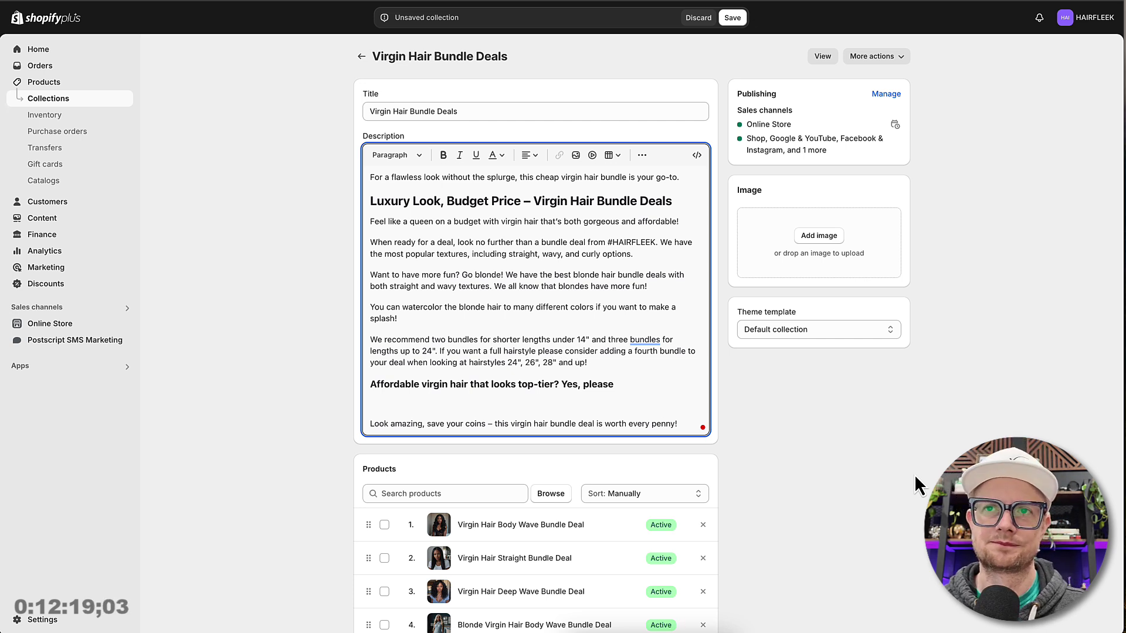
# - Save the collection and accept the Grammarly suggestion that adds commas after "hairstyle" and "28""
pyautogui.click(733, 17)
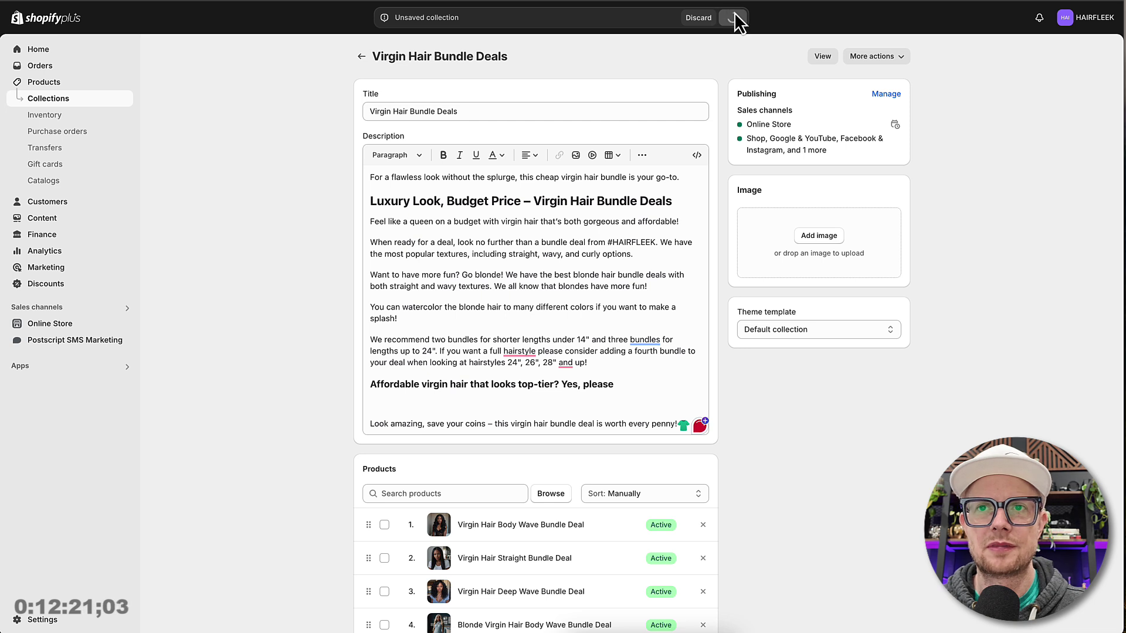
pyautogui.moveTo(516, 352)
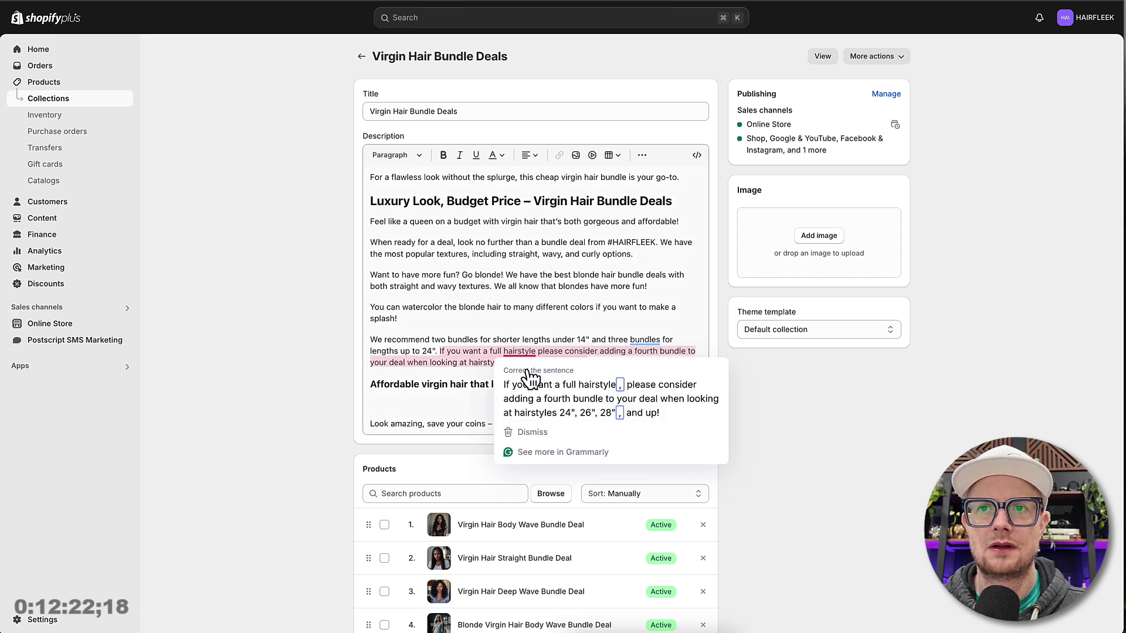
pyautogui.click(545, 397)
pyautogui.click(604, 364)
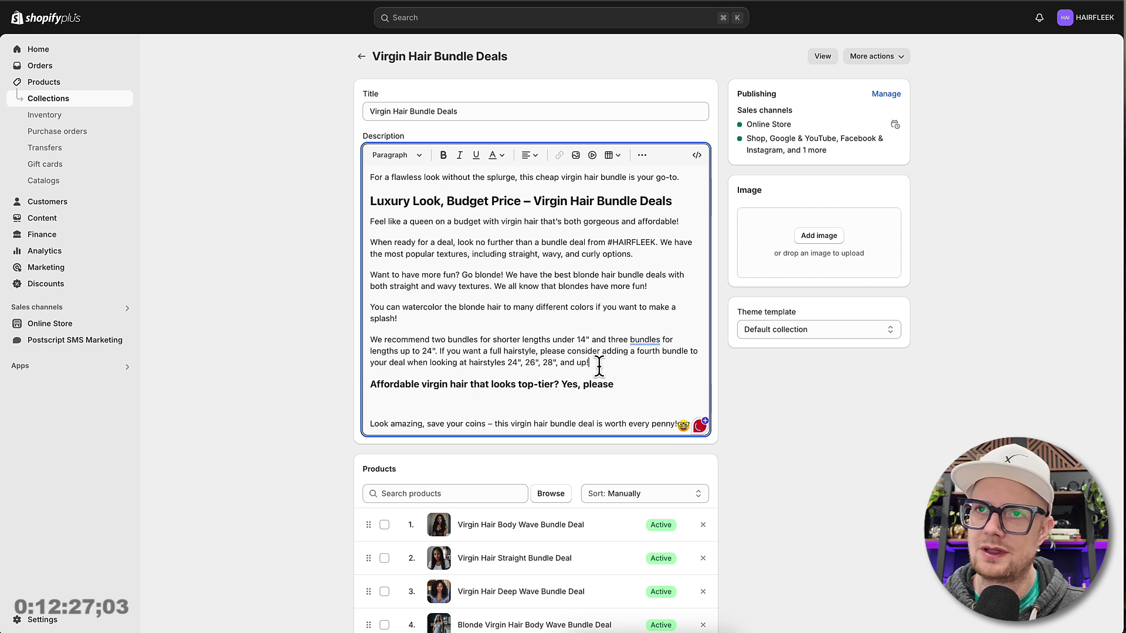
# - Capitalize "Virgin Hair That Looks" in the heading that starts with "Affordable"
pyautogui.scroll(-1, 478, 360)
pyautogui.click(401, 370)
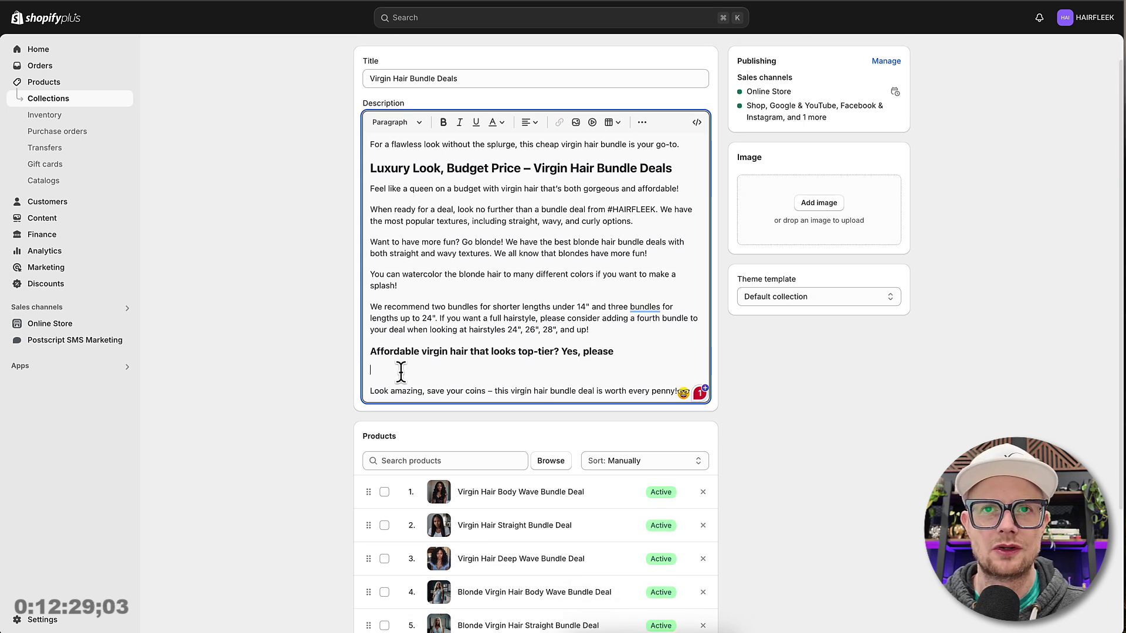
pyautogui.click(427, 351)
pyautogui.press('BackSpace')
pyautogui.write('V')
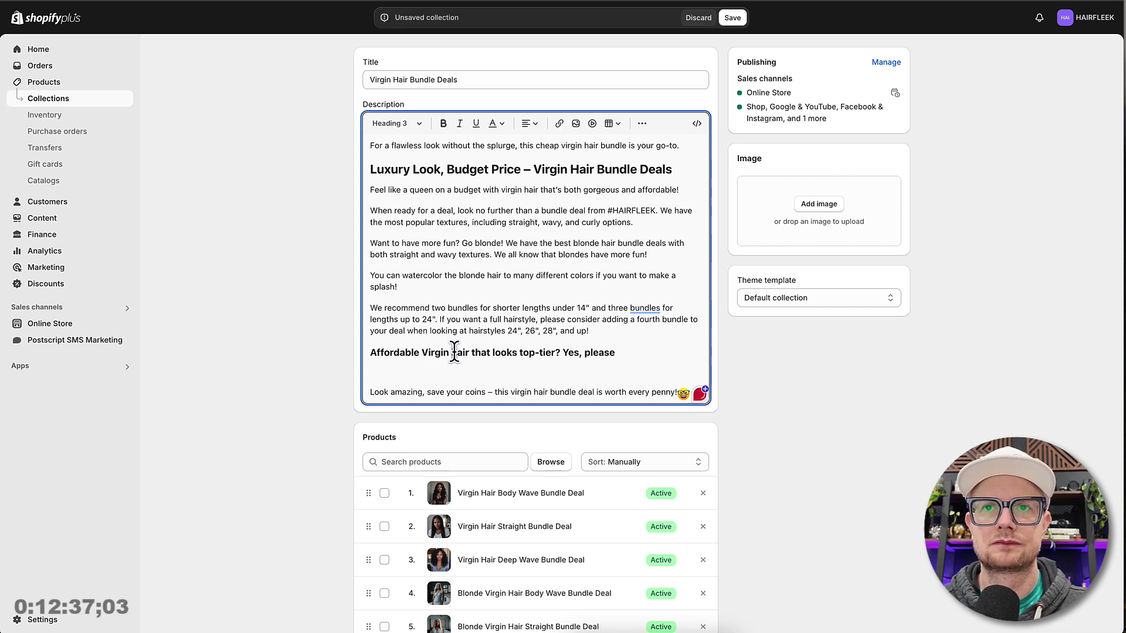
pyautogui.write('H')
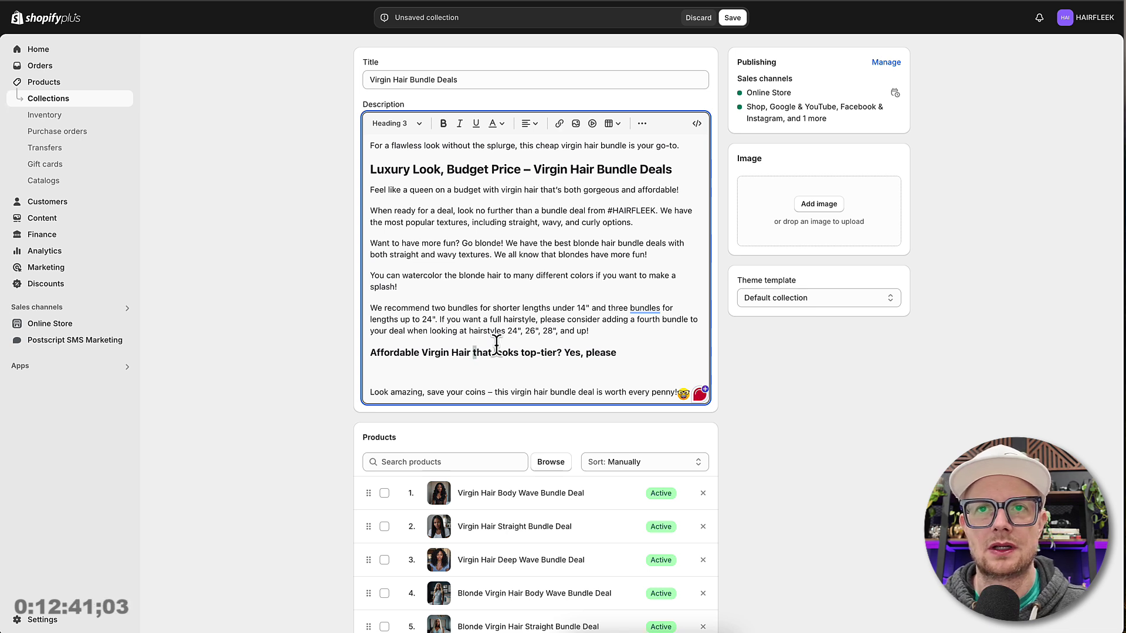
pyautogui.write('T')
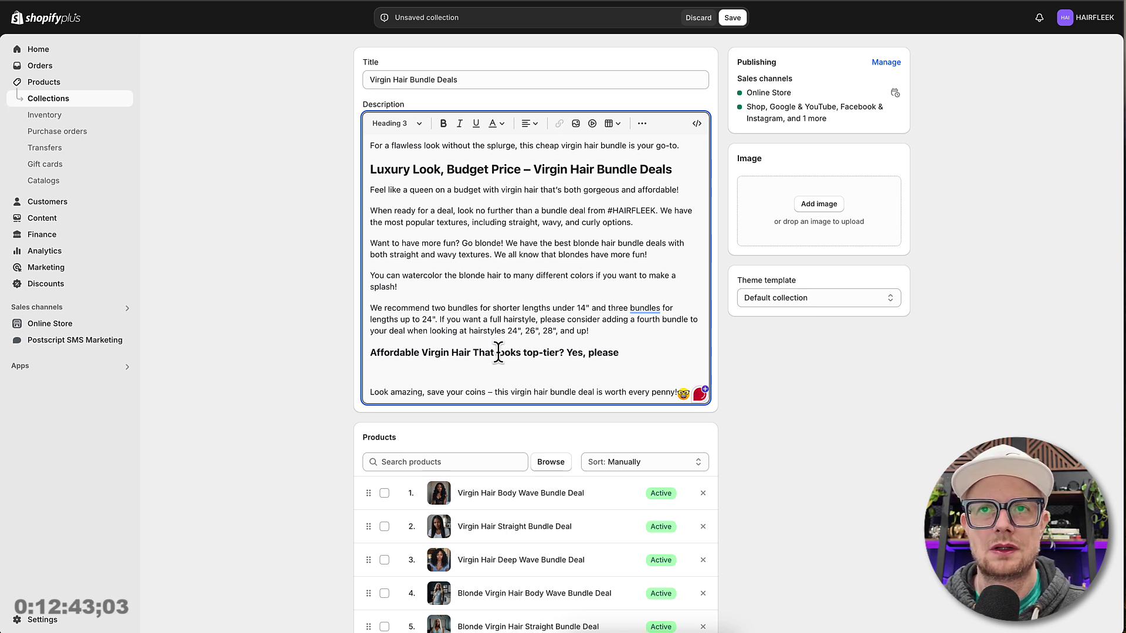
pyautogui.click(497, 352)
pyautogui.write('L')
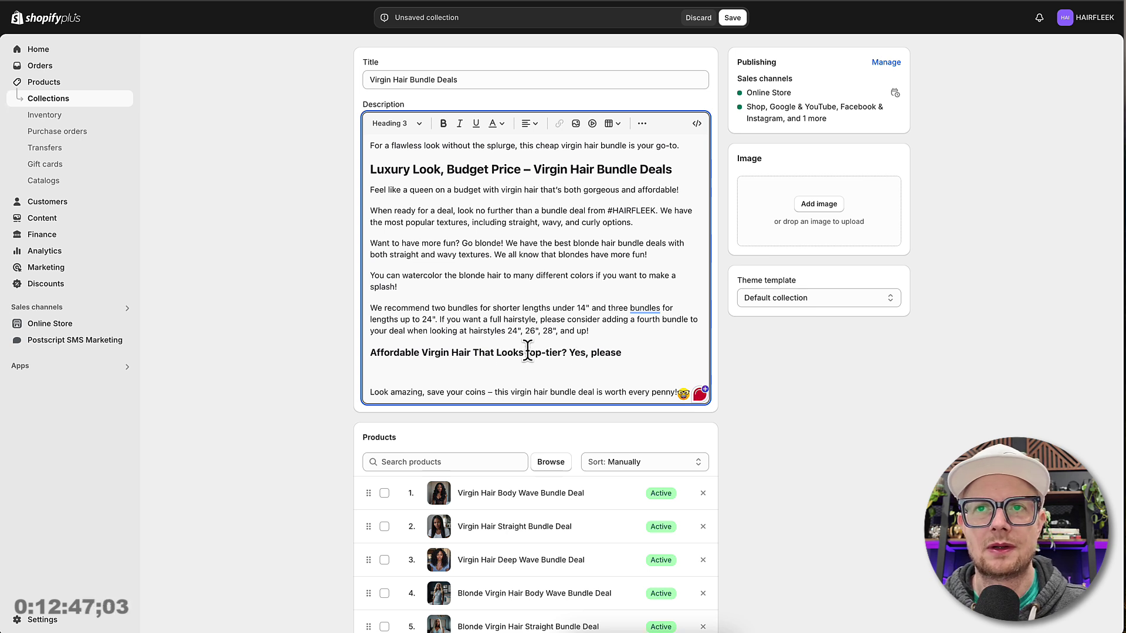
# - Capitalize "Top-Tier" and "Please" in the "Affordable" heading and end it with an exclamation mark
pyautogui.write('T')
pyautogui.moveTo(546, 353); pyautogui.dragTo(550, 351)
pyautogui.write('T')
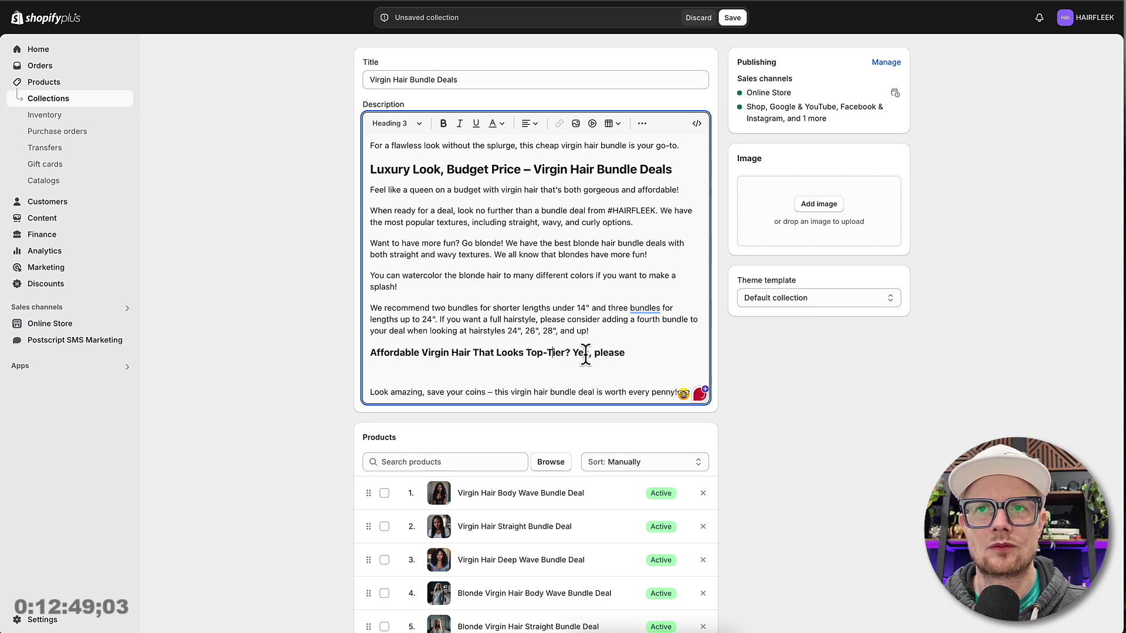
pyautogui.click(596, 352)
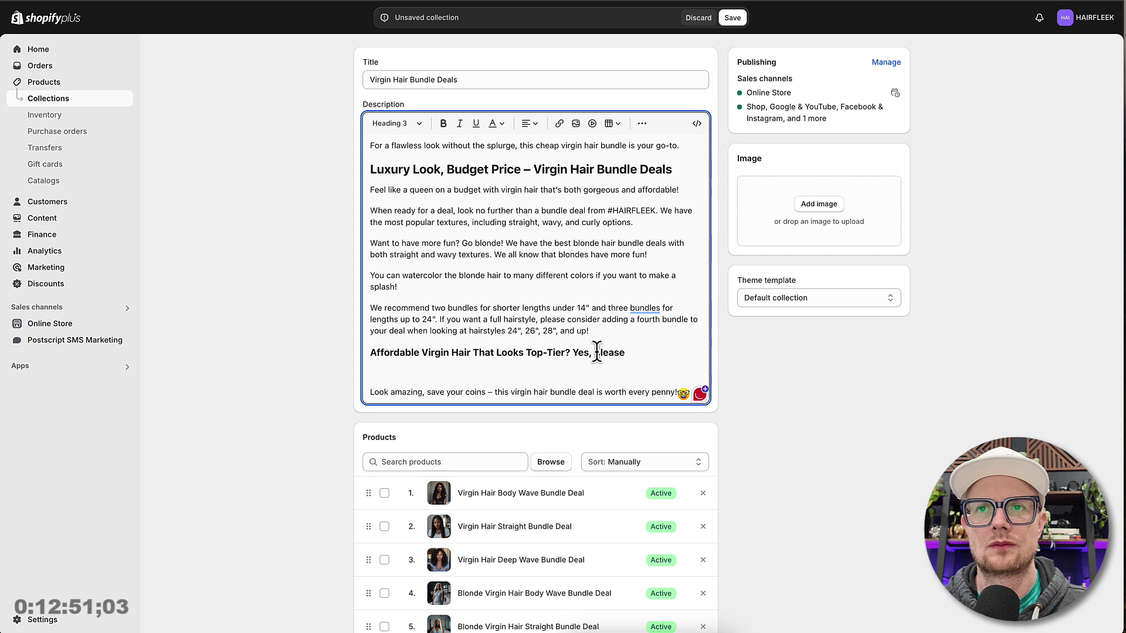
pyautogui.write('P')
pyautogui.click(630, 352)
pyautogui.write('!')
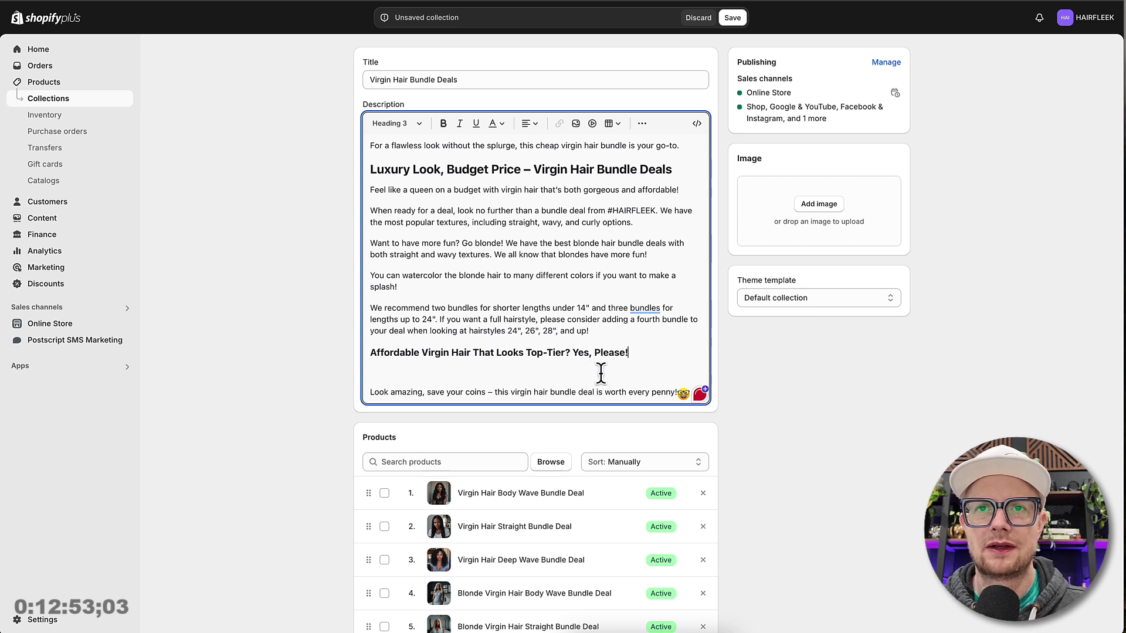
# - Write "Why pay more for your virgin hair bundles?" in the empty paragraph under the "Affordable Virgin Hair" heading
pyautogui.click(389, 373)
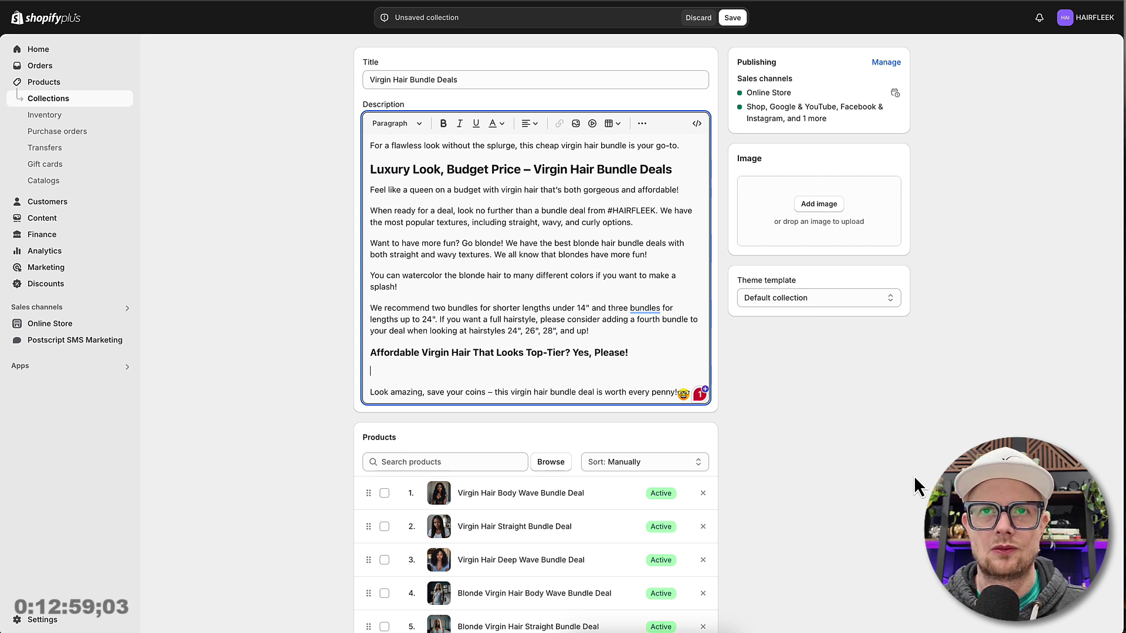
pyautogui.write('W')
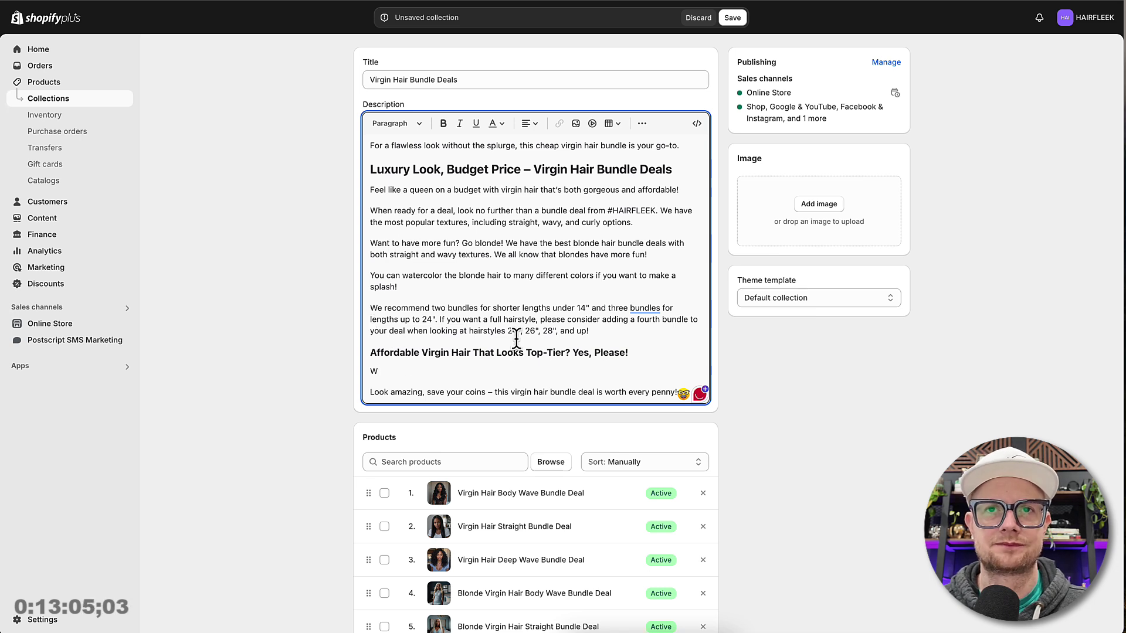
pyautogui.press('BackSpace')
pyautogui.write('Why p')
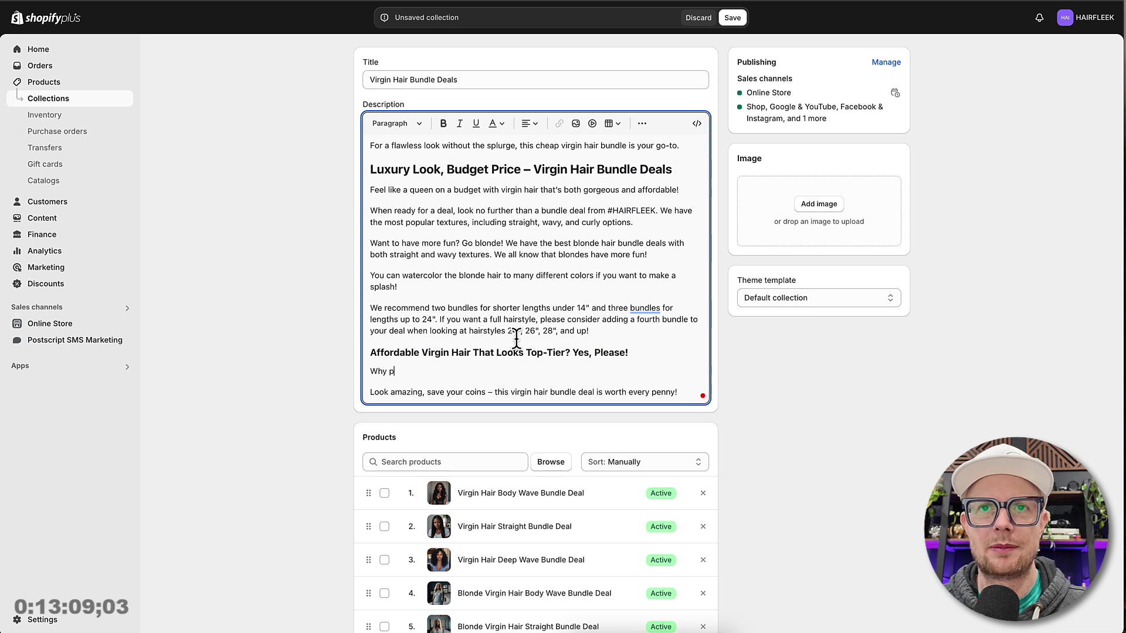
pyautogui.write('ay fo')
pyautogui.press('BackSpace')
pyautogui.press('BackSpace')
pyautogui.write('more')
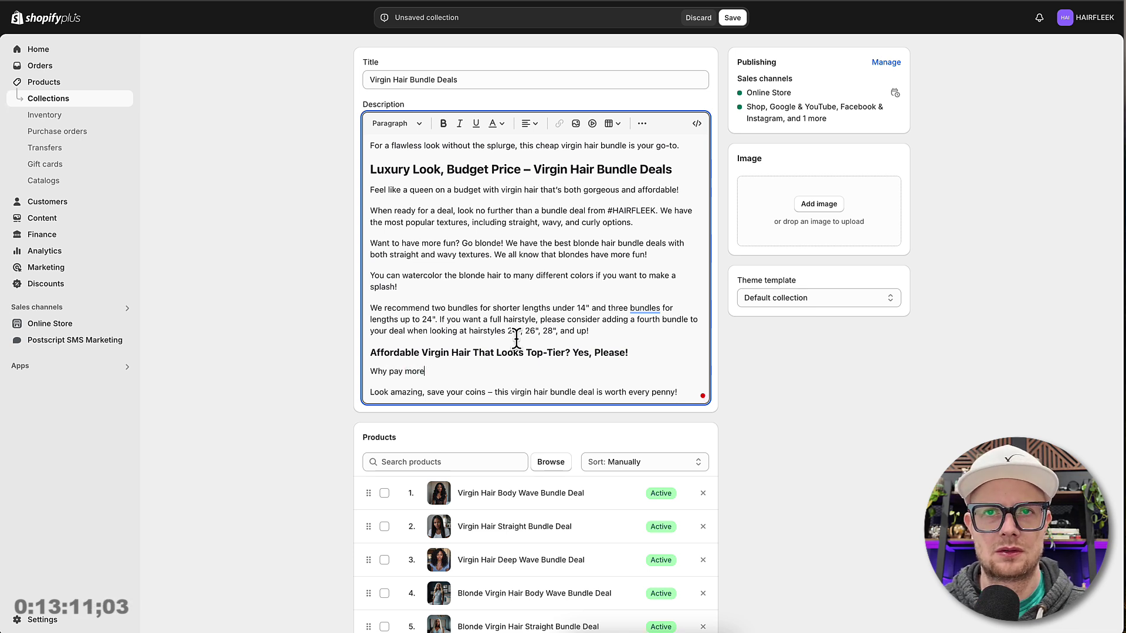
pyautogui.write(' for your ')
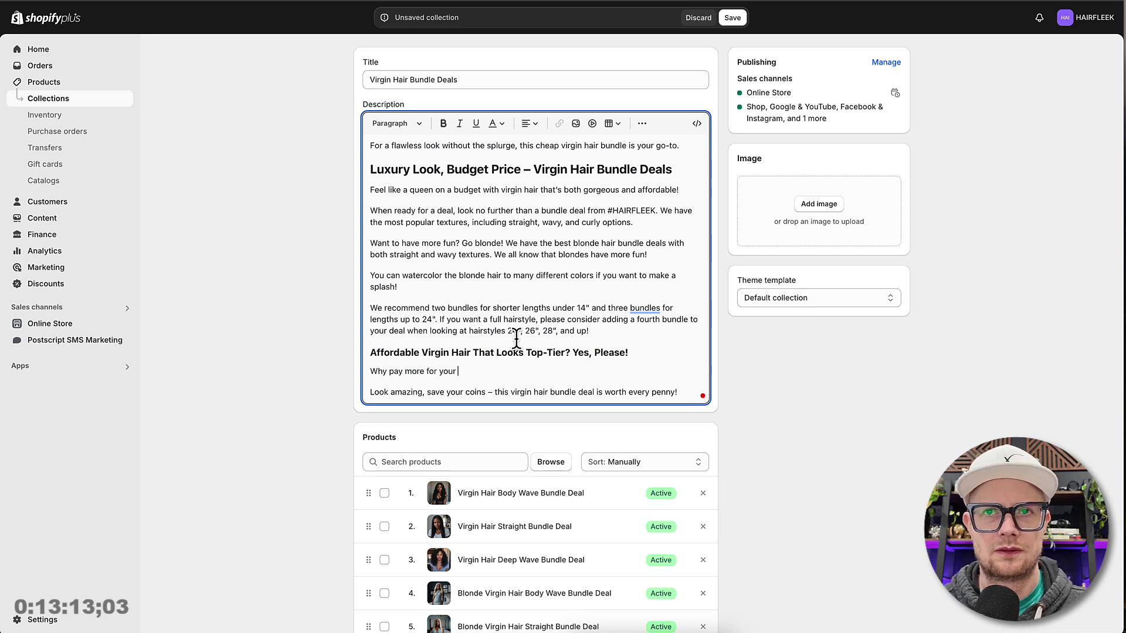
pyautogui.write('virign hair bundles')
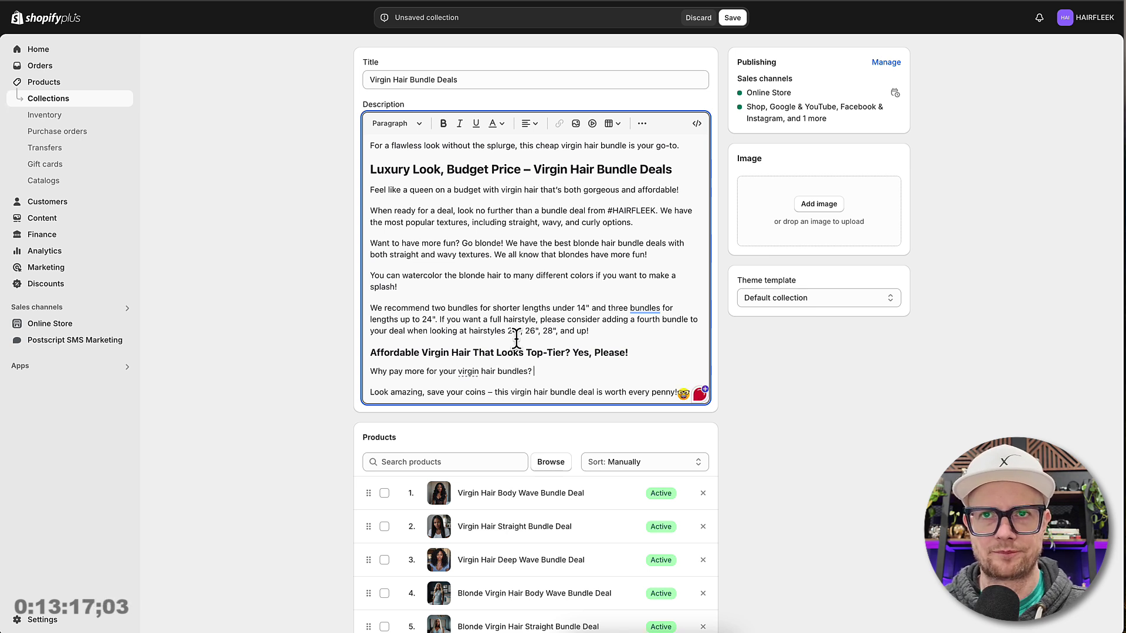
pyautogui.write('?')
# - Add a paragraph reading "Our virgin hair bundle deals are a mix of great prices with quality human hair bundles."
pyautogui.press('Return')
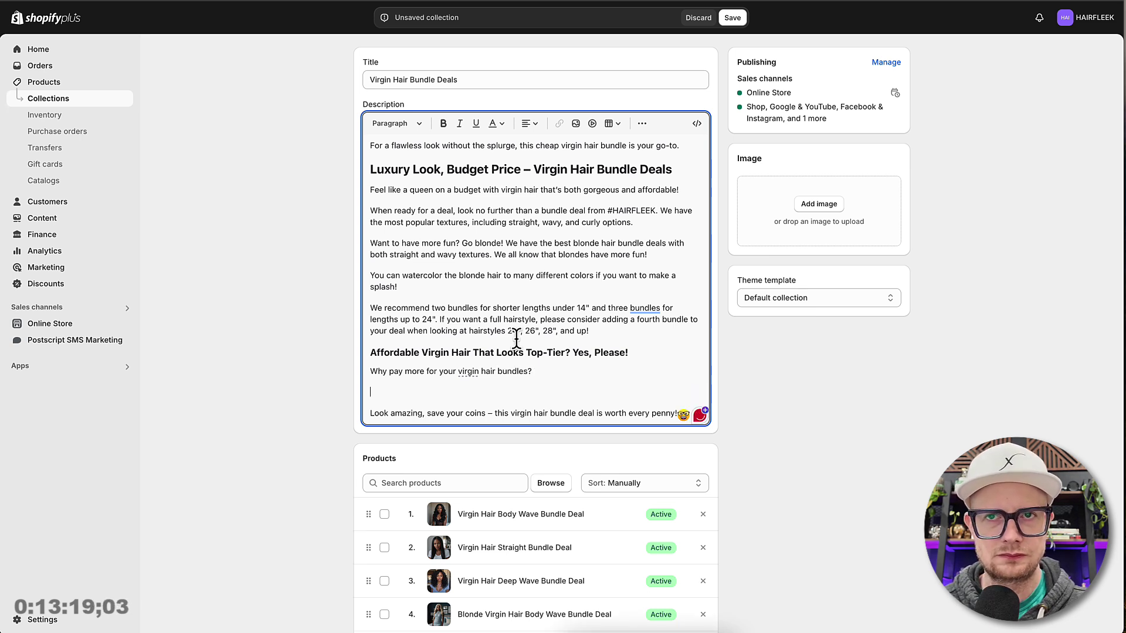
pyautogui.write('THe')
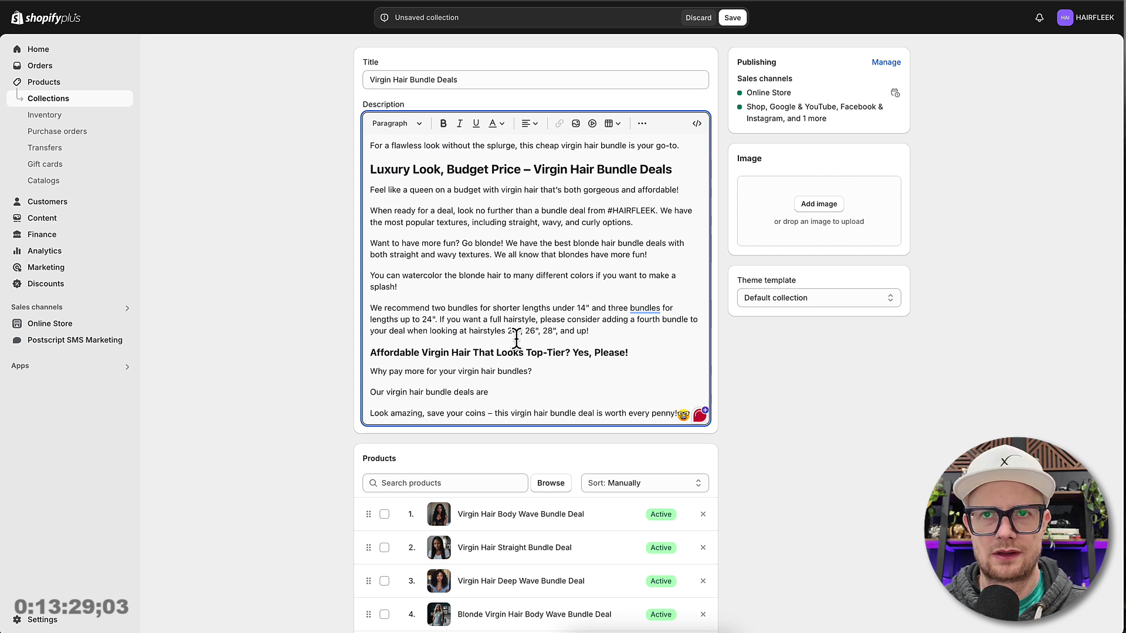
pyautogui.write('a')
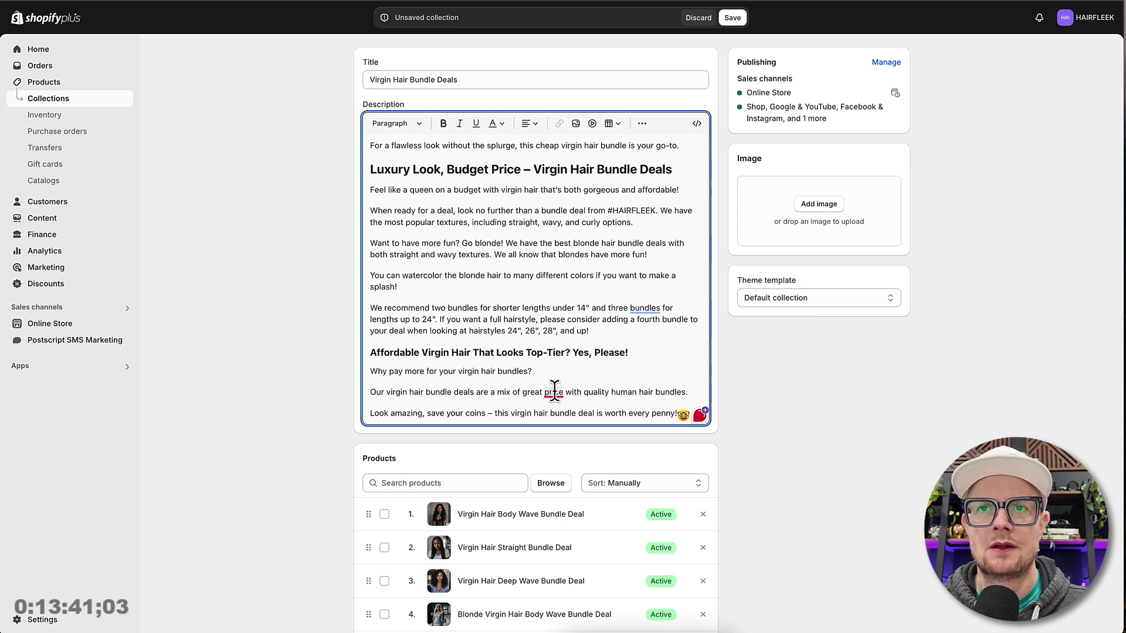
pyautogui.moveTo(553, 391)
pyautogui.click(557, 426)
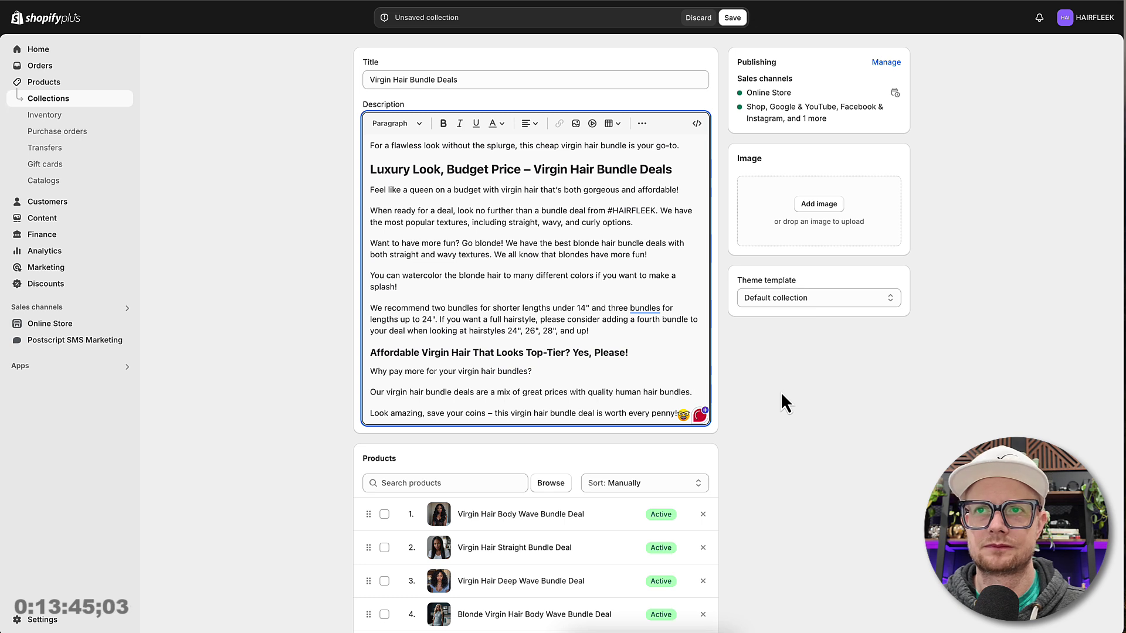
# - Continue the paragraph with "Nobody beats our 10"/10" bundle deal and three bundles per deal for other lengths." and save the collection
pyautogui.write('Our')
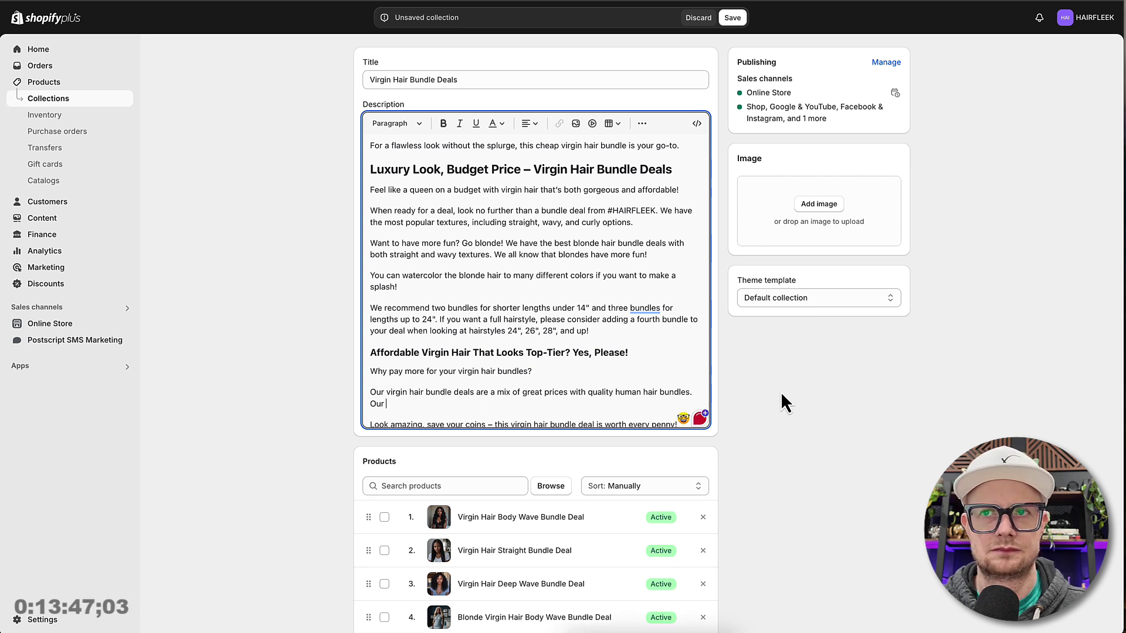
pyautogui.press('BackSpace')
pyautogui.press('BackSpace')
pyautogui.press('BackSpace')
pyautogui.write('Nobody')
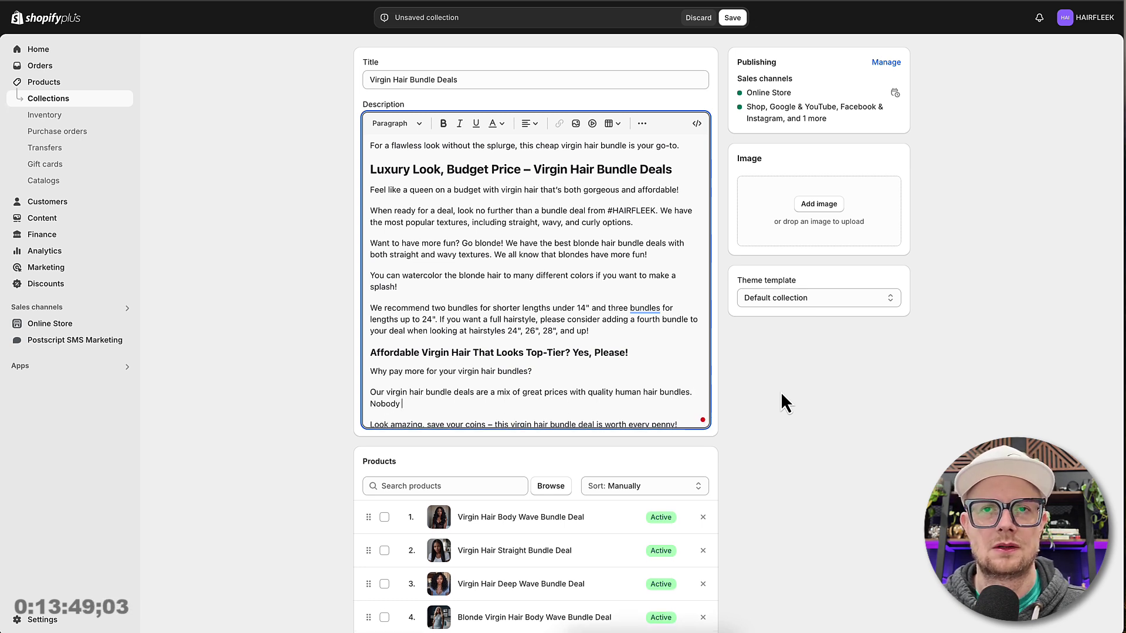
pyautogui.write(' beats our 10"/10" bundle deal and')
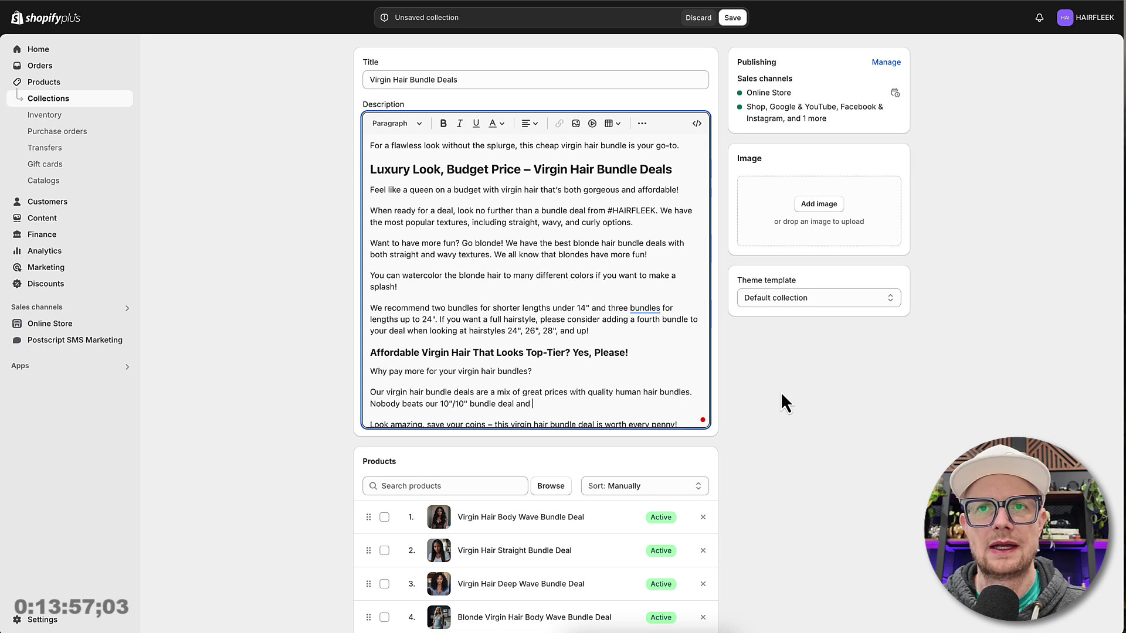
pyautogui.write('three')
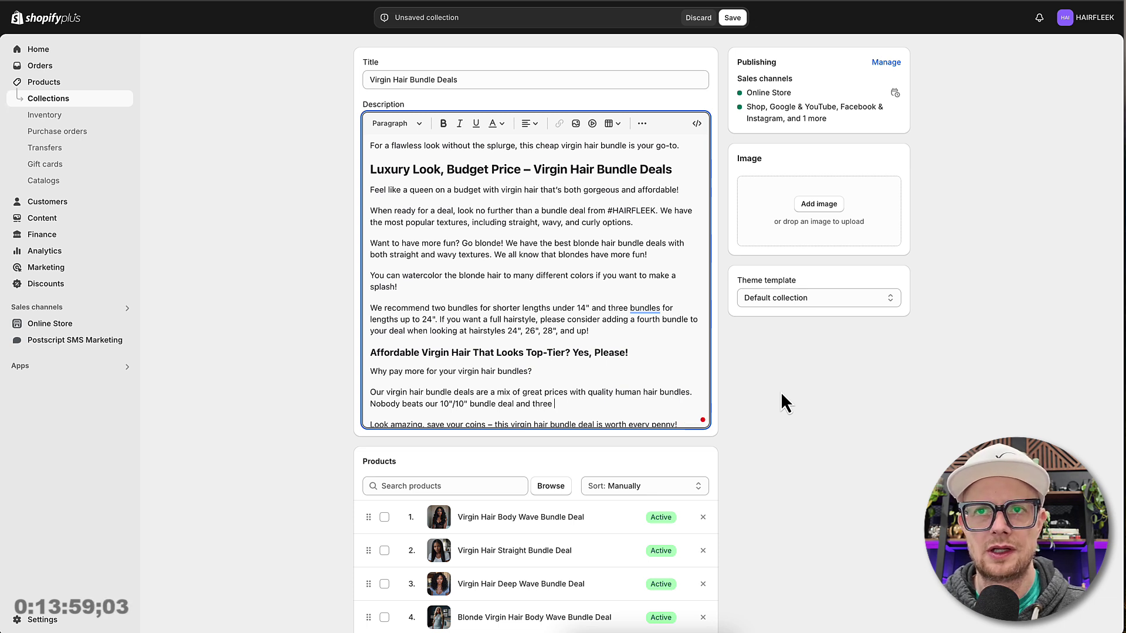
pyautogui.write(' bundles per')
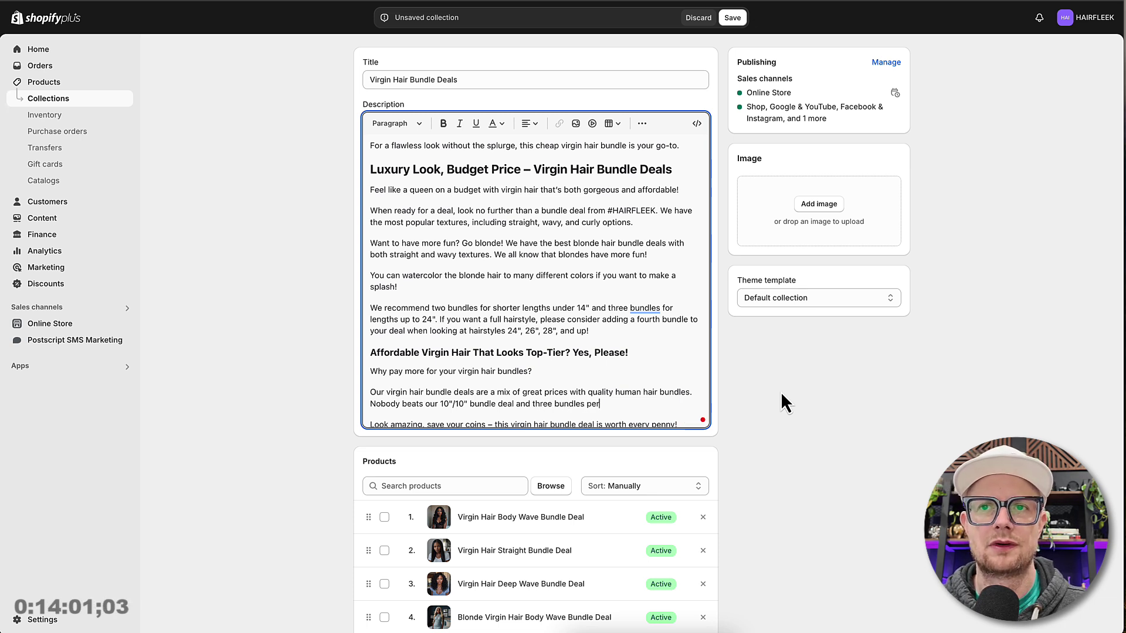
pyautogui.write(' deal for ')
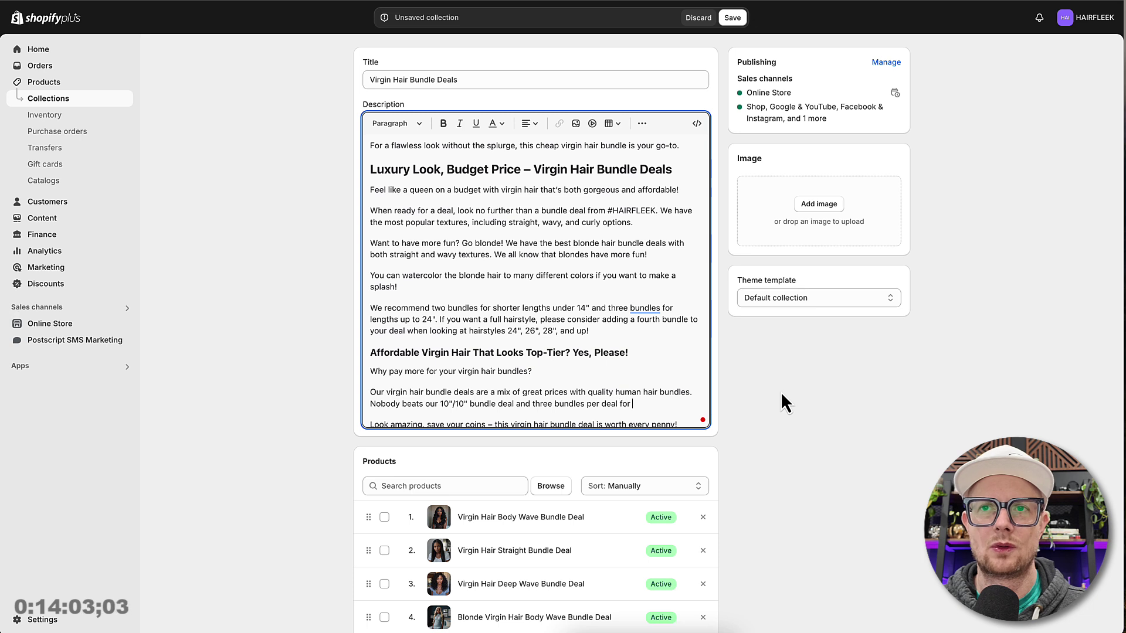
pyautogui.write('other length')
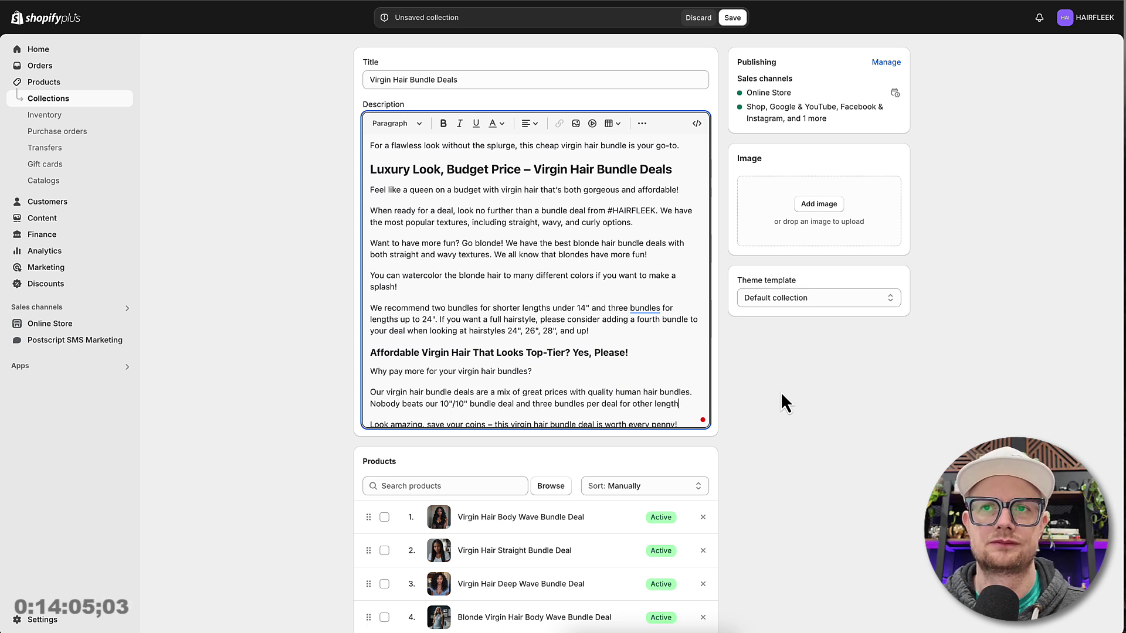
pyautogui.write('s.')
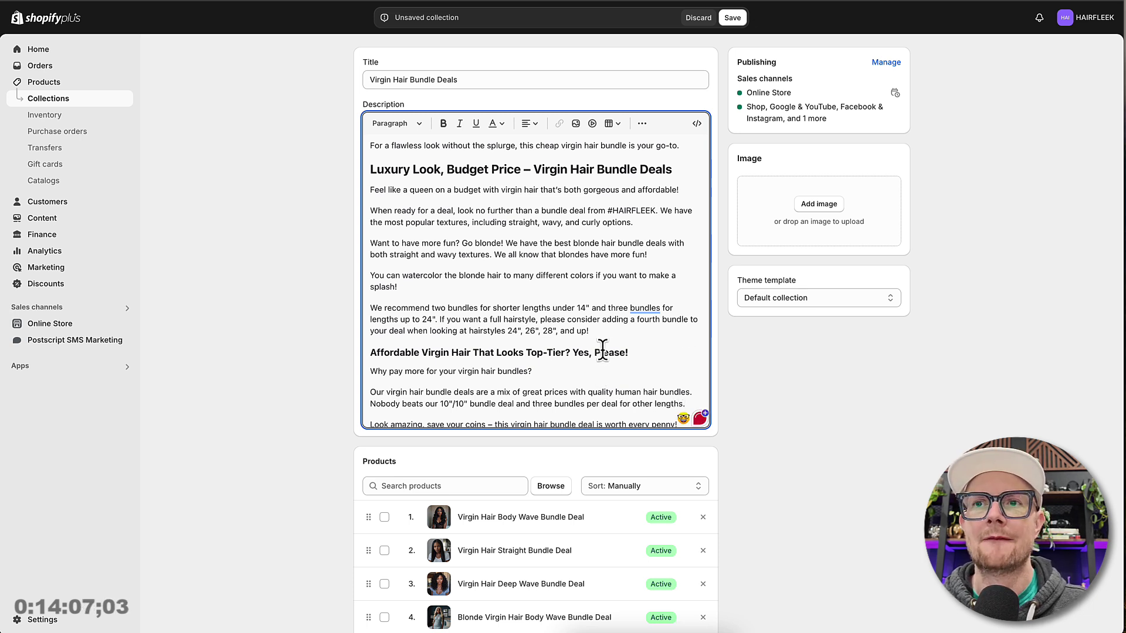
pyautogui.scroll(-1, 603, 361)
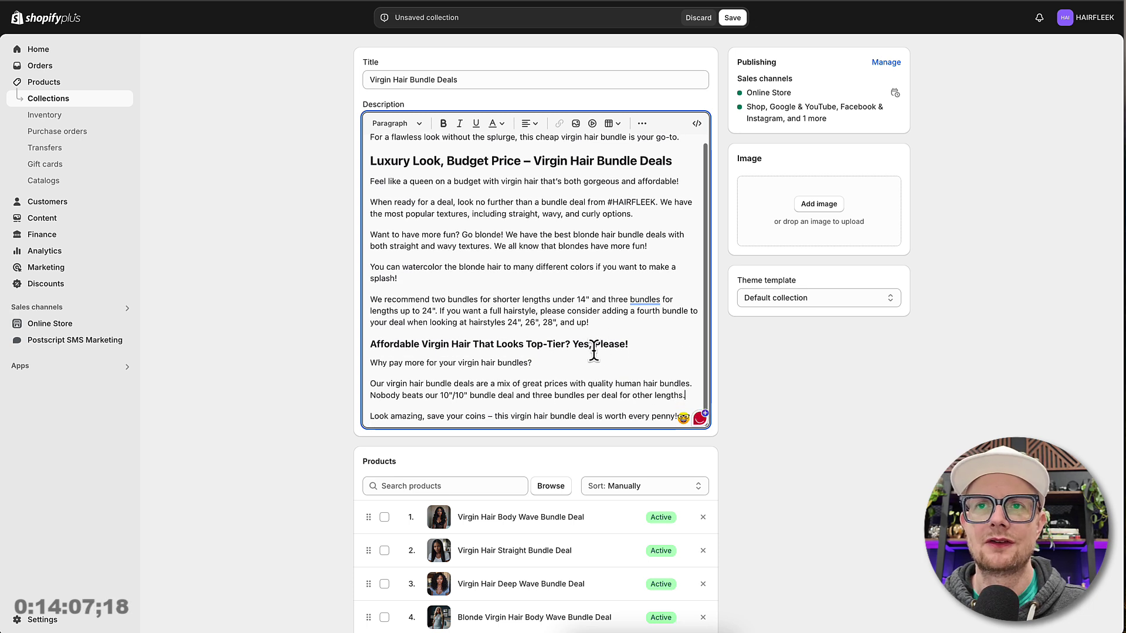
pyautogui.click(732, 18)
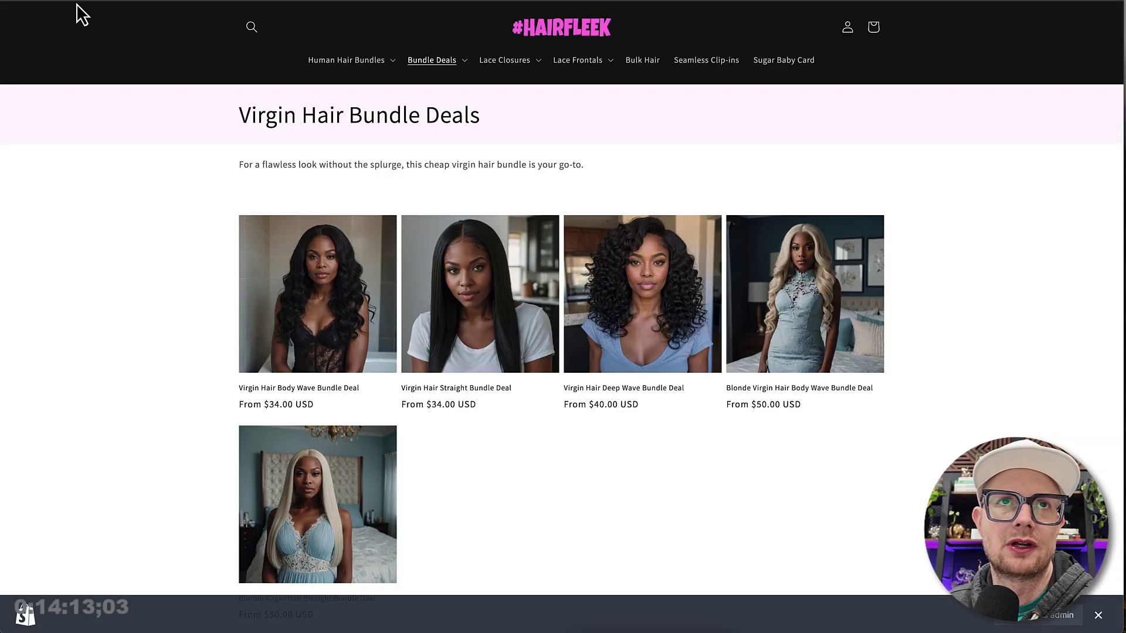
# - Review the intro, product grid and both description headings on the storefront's Virgin Hair Bundle Deals page
pyautogui.scroll(-10, 396, 237)
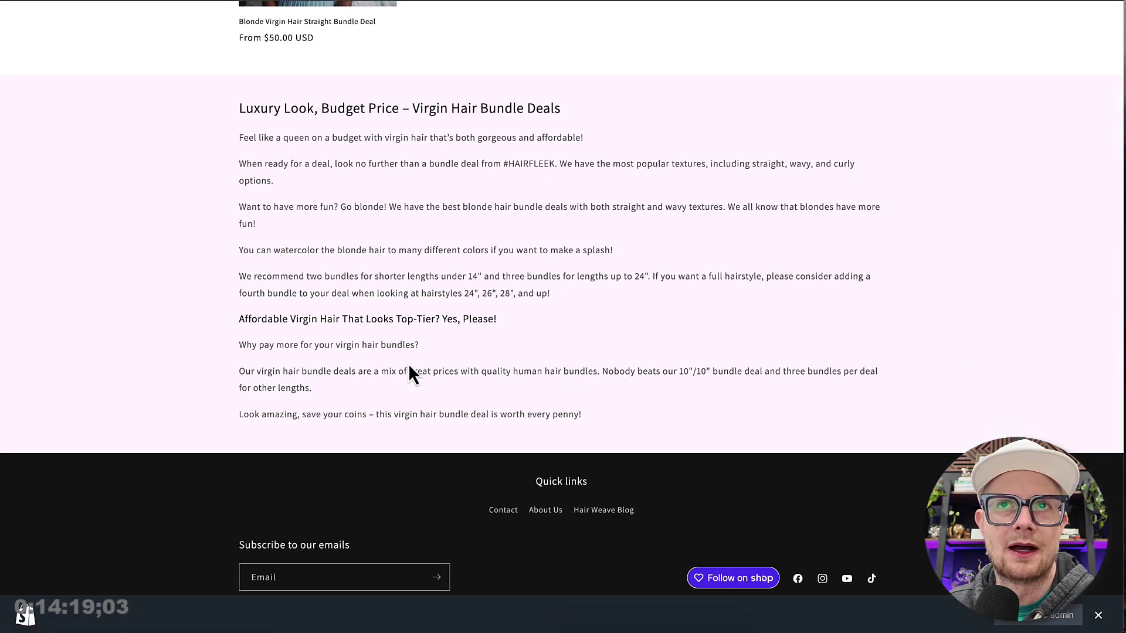
pyautogui.moveTo(244, 108); pyautogui.dragTo(550, 109)
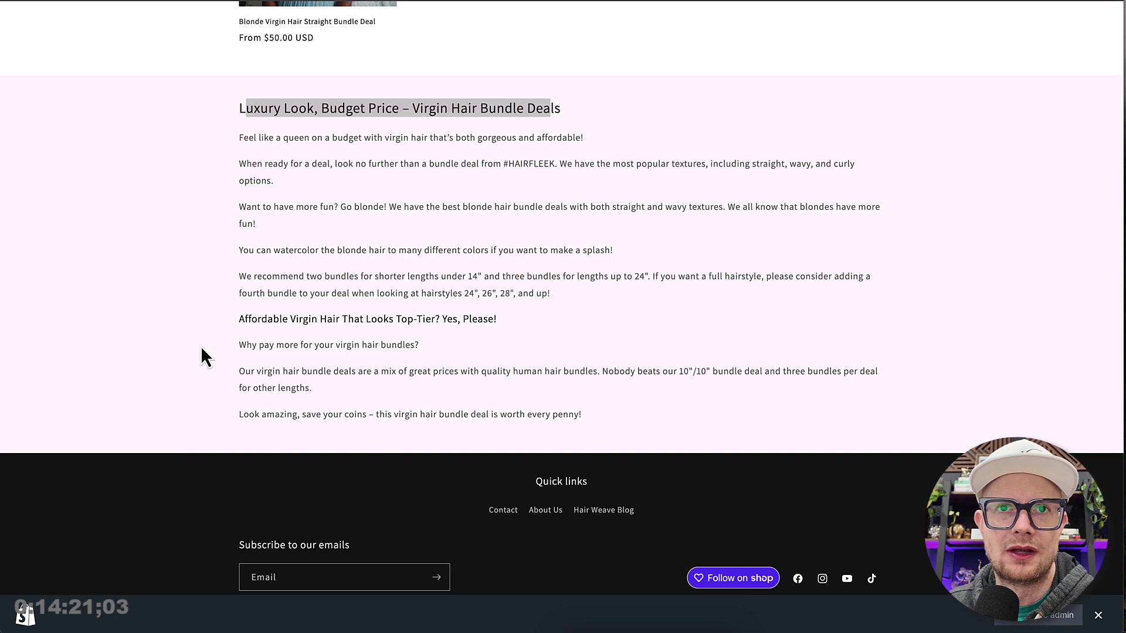
pyautogui.moveTo(237, 320); pyautogui.dragTo(535, 317)
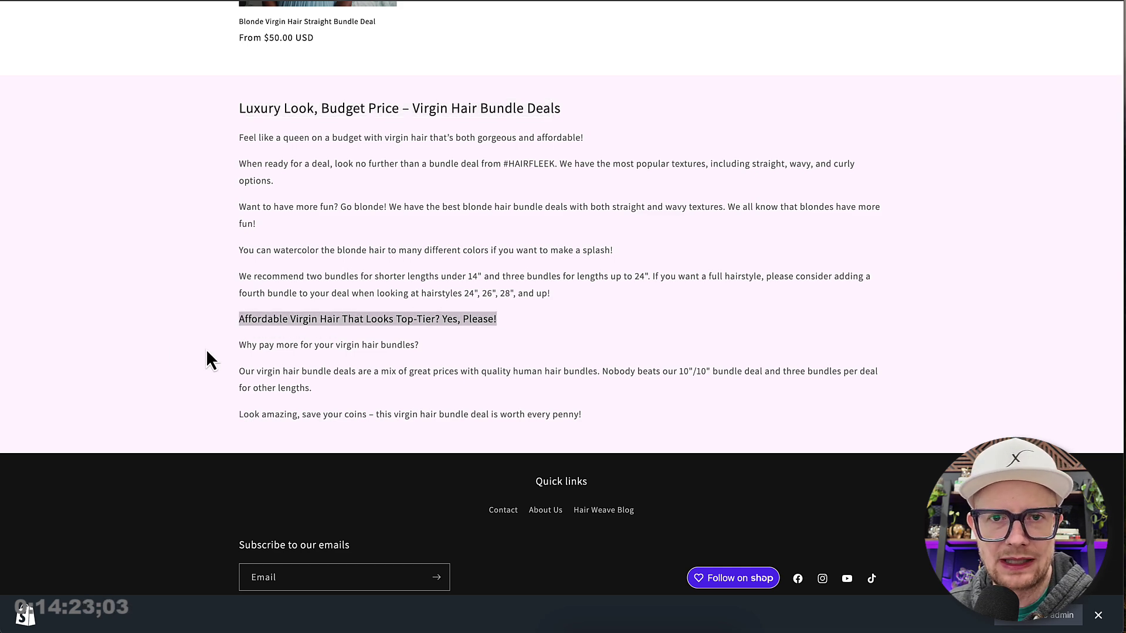
pyautogui.scroll(10, 347, 334)
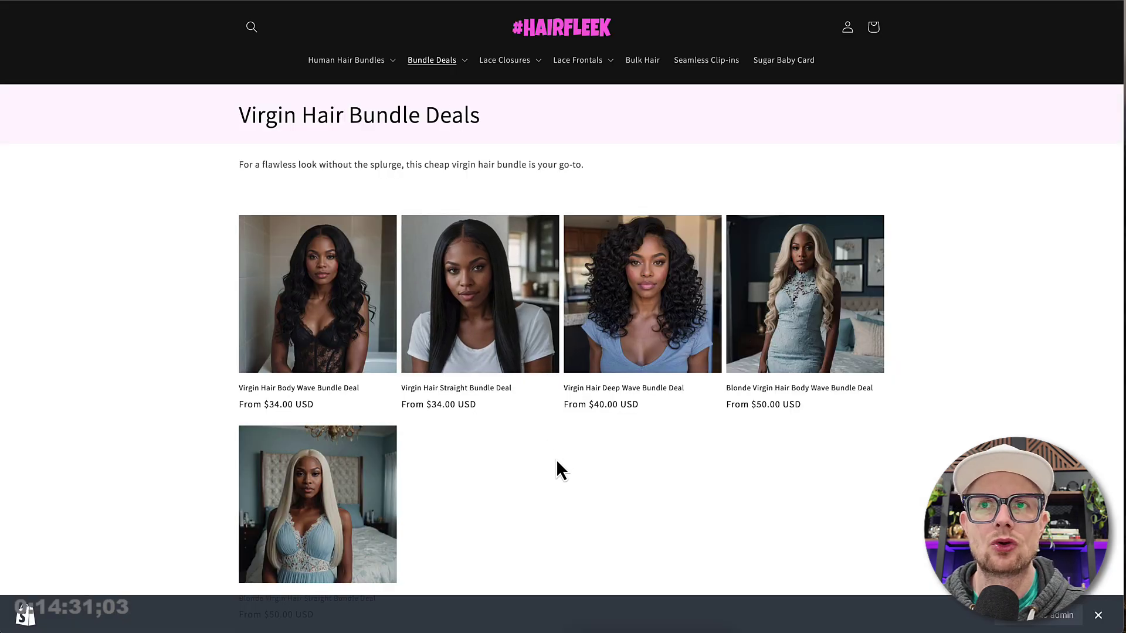
pyautogui.scroll(-5, 556, 459)
pyautogui.scroll(-3, 505, 432)
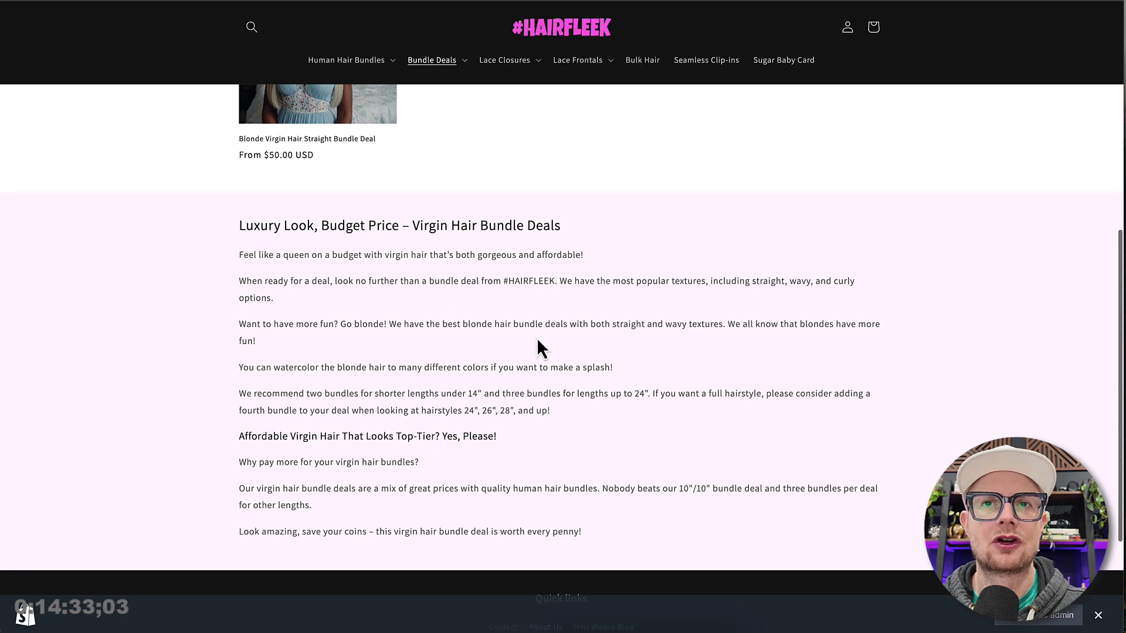
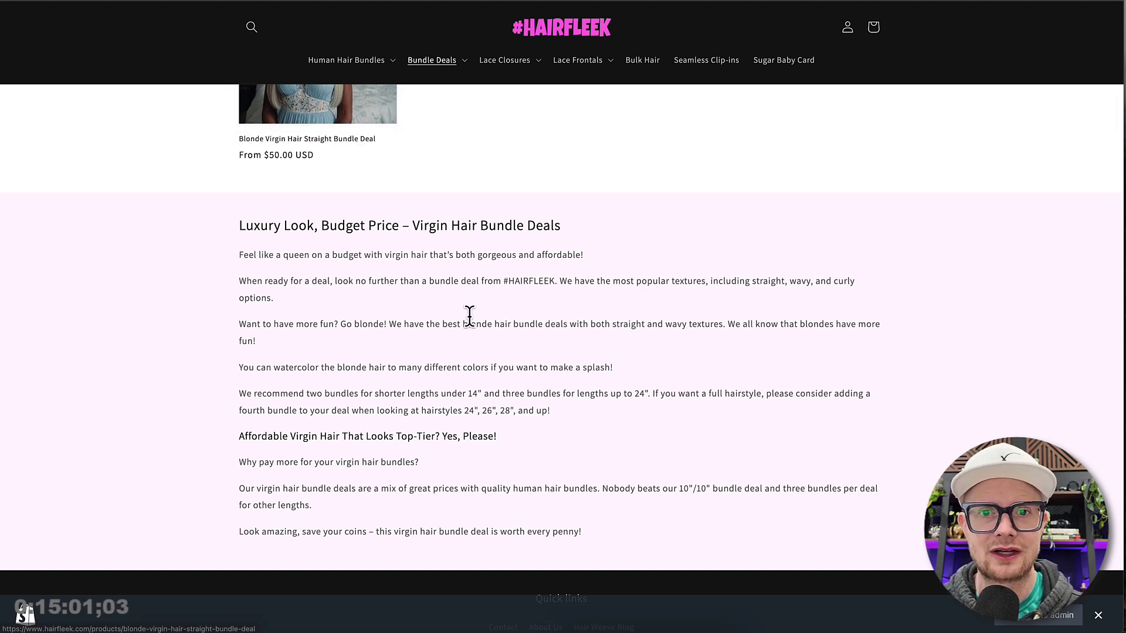
# - Open the Transparent Lace Closure collection on the storefront and look over its page
pyautogui.click(506, 62)
pyautogui.click(497, 170)
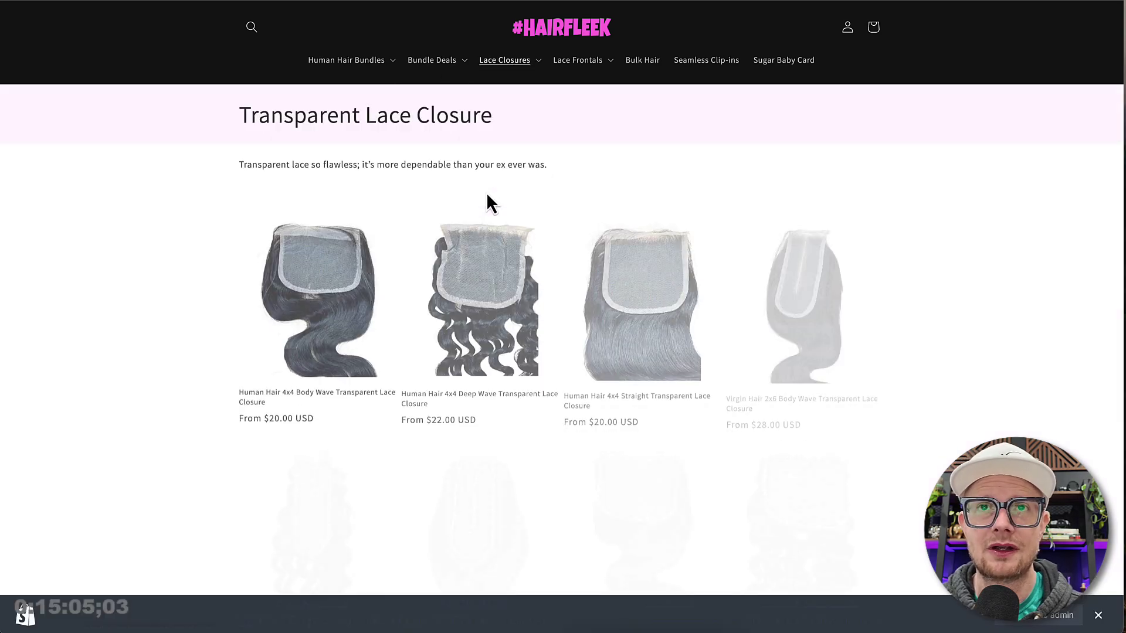
pyautogui.scroll(-10, 487, 199)
pyautogui.scroll(15, 489, 198)
# - Open the Virgin Hair Bundle Deals with Closure collection and check its page for description content and related collections
pyautogui.click(432, 60)
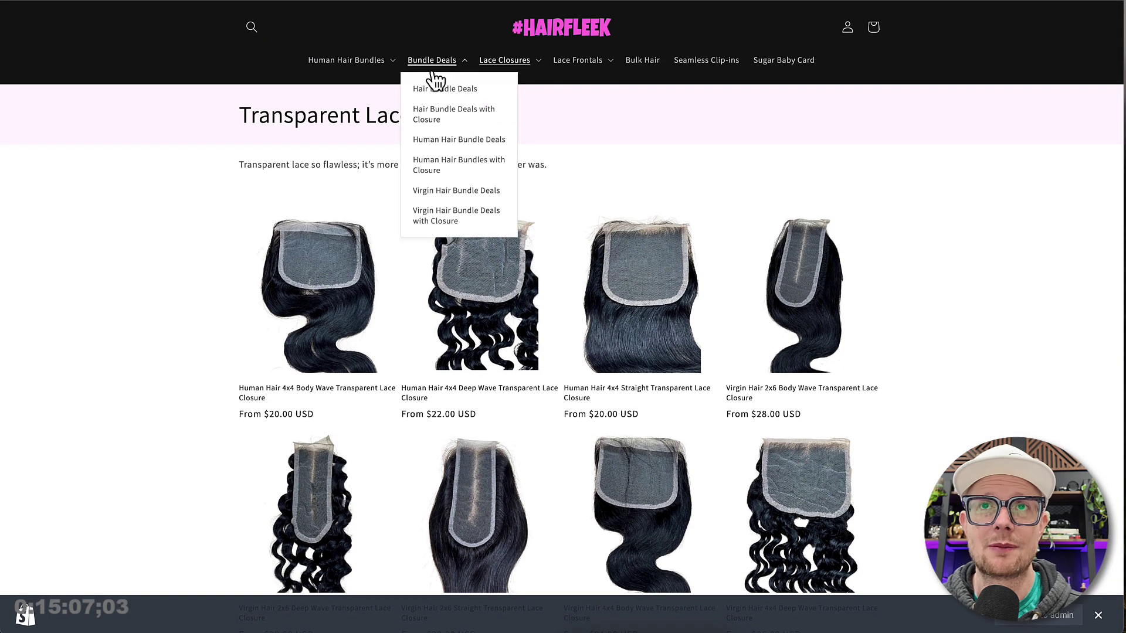
pyautogui.click(434, 220)
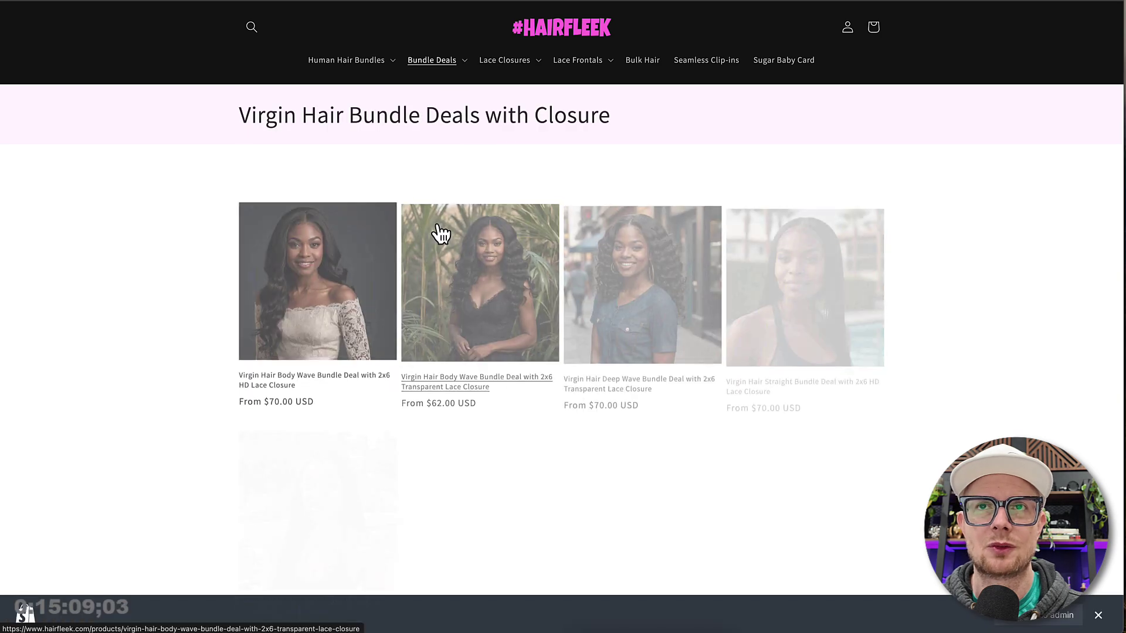
pyautogui.scroll(-5, 434, 234)
pyautogui.scroll(8, 469, 293)
pyautogui.scroll(-1, 548, 277)
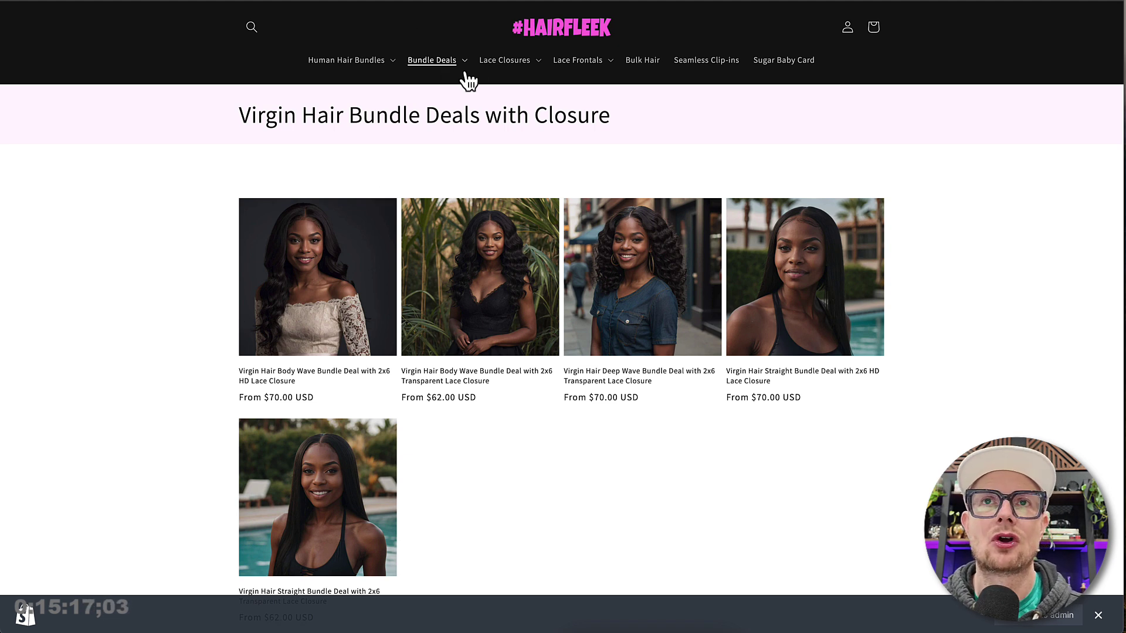
pyautogui.click(433, 61)
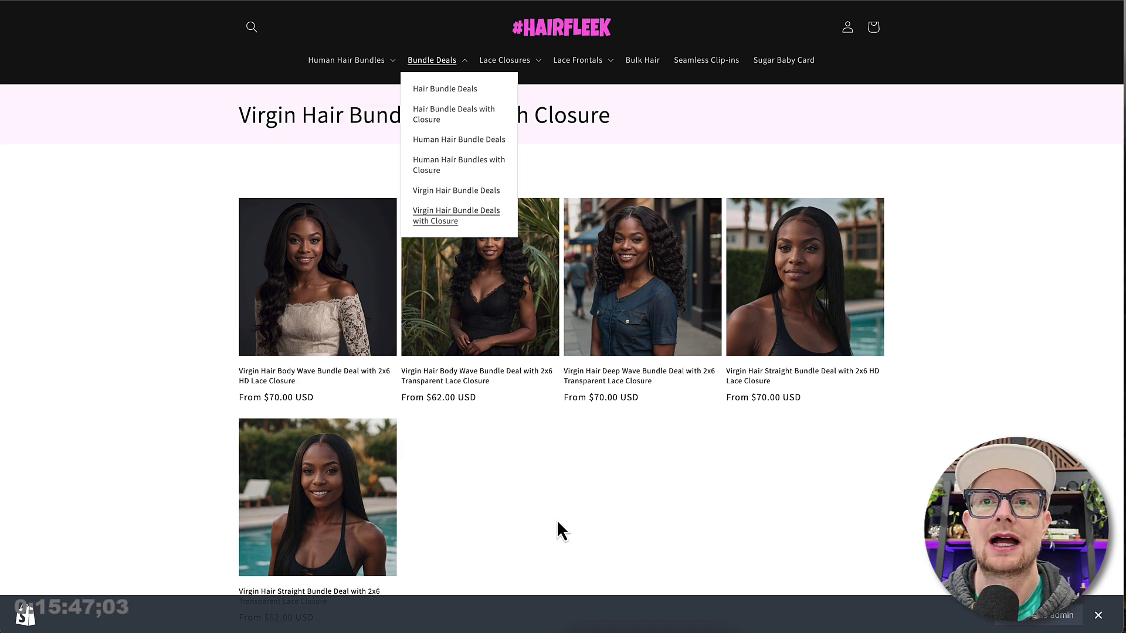
pyautogui.scroll(-5, 543, 490)
pyautogui.scroll(5, 543, 491)
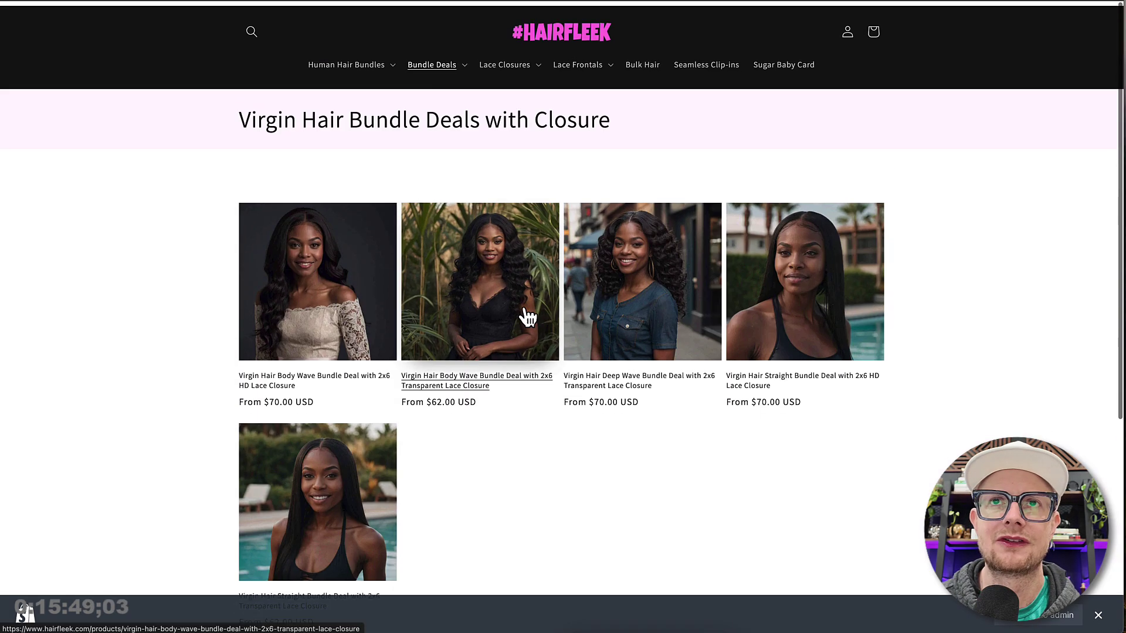
# - Return to the Virgin Hair Bundle Deals collection page and examine the area between its description and the footer
pyautogui.moveTo(432, 59)
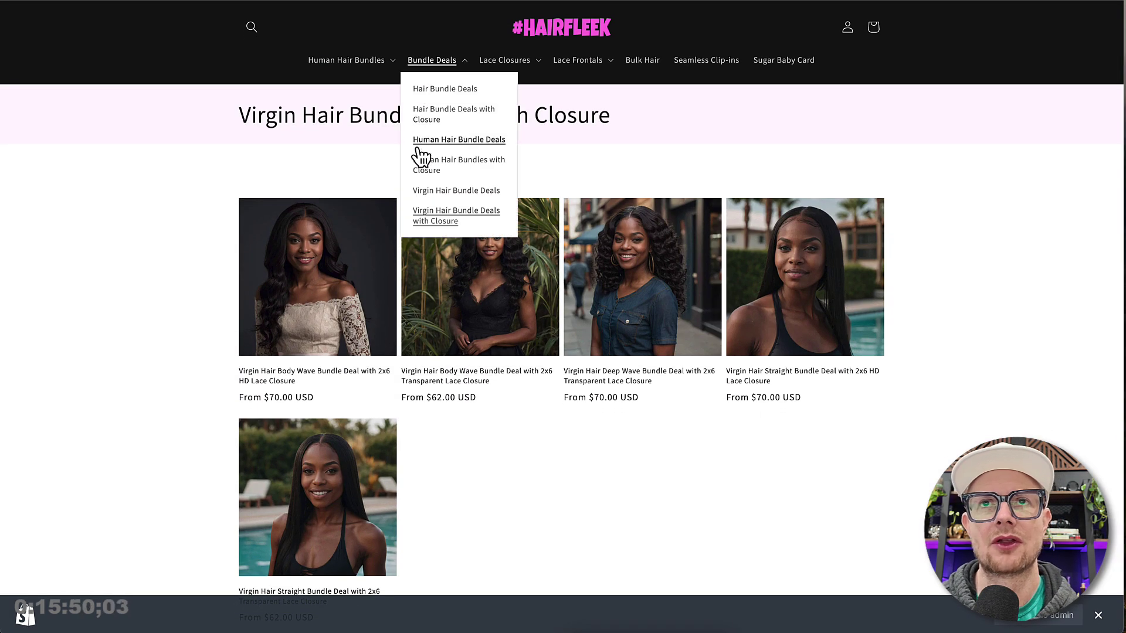
pyautogui.click(437, 196)
pyautogui.scroll(-8, 455, 364)
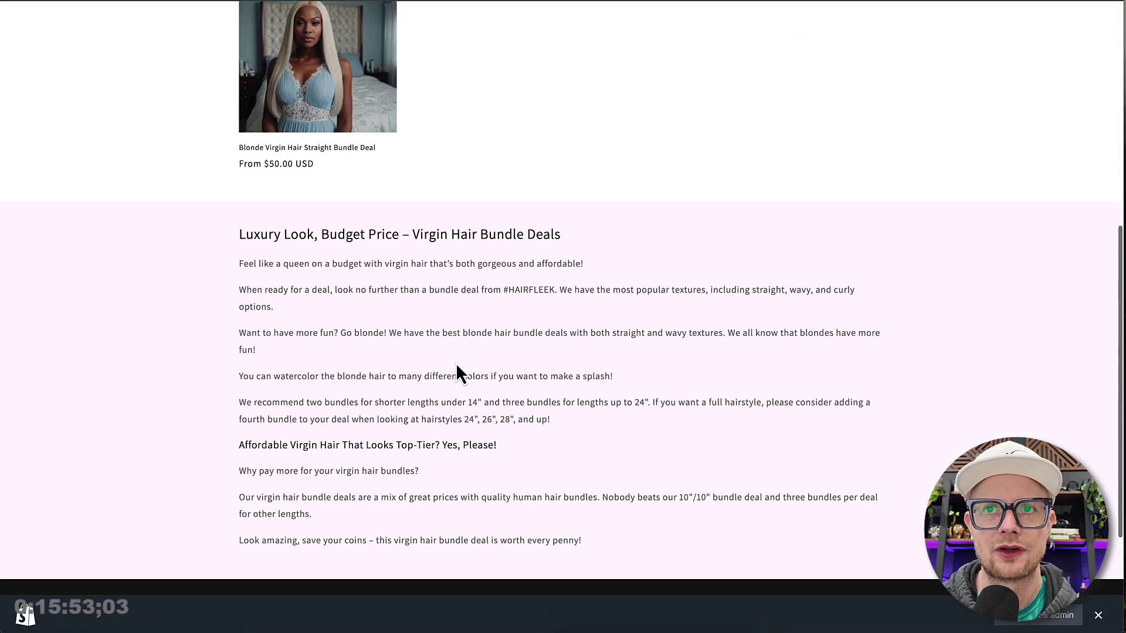
pyautogui.scroll(-2, 455, 363)
pyautogui.scroll(3, 456, 362)
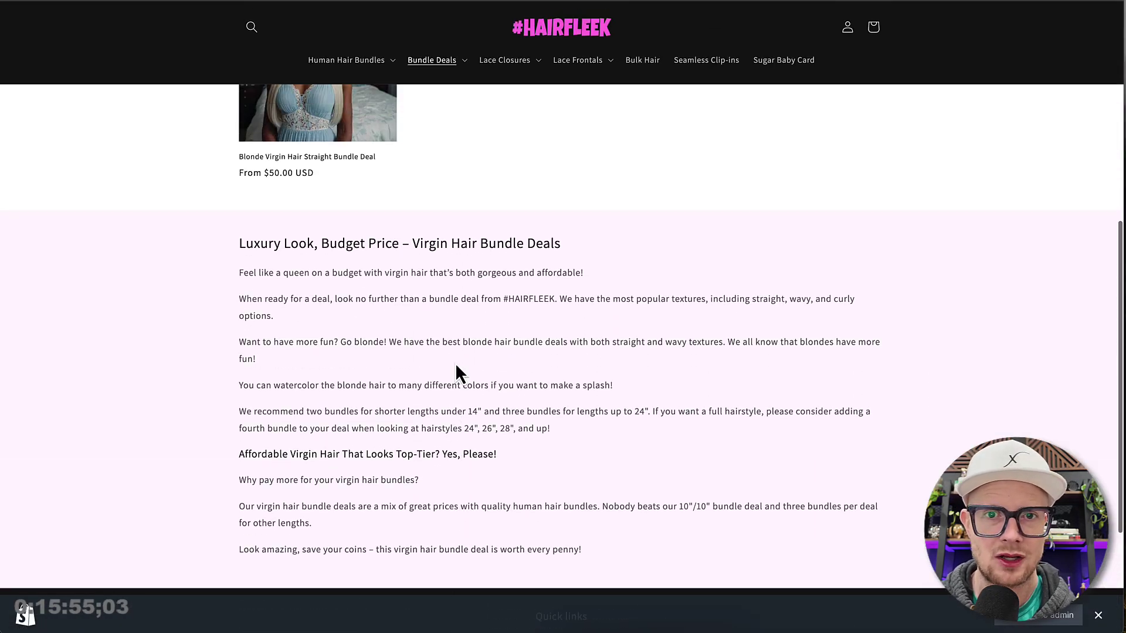
pyautogui.scroll(-3, 456, 366)
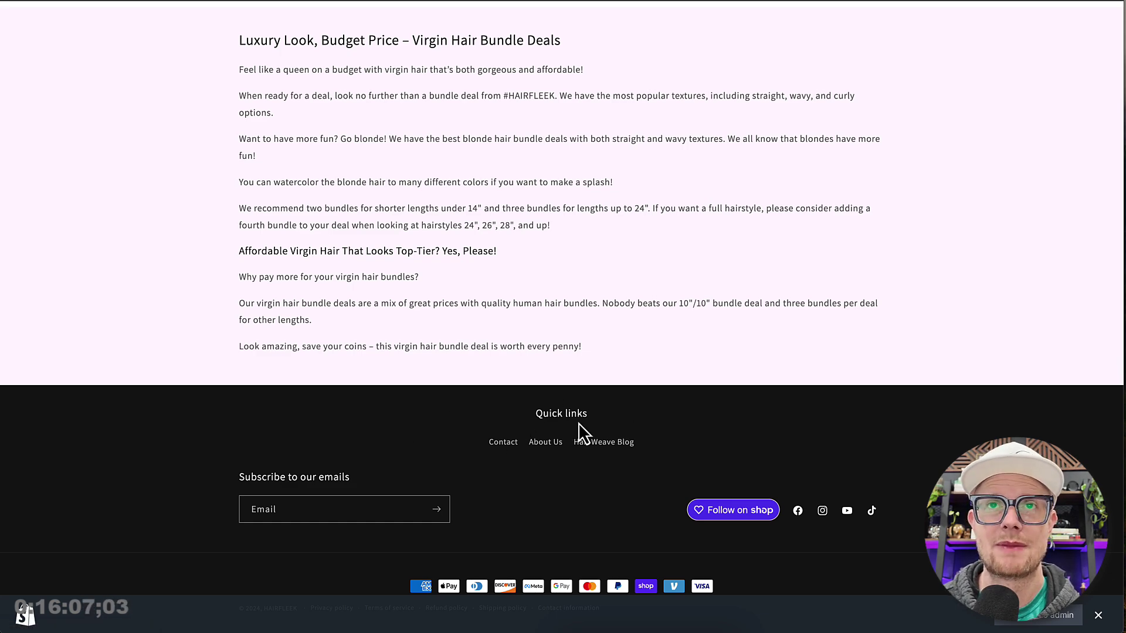
pyautogui.scroll(15, 578, 423)
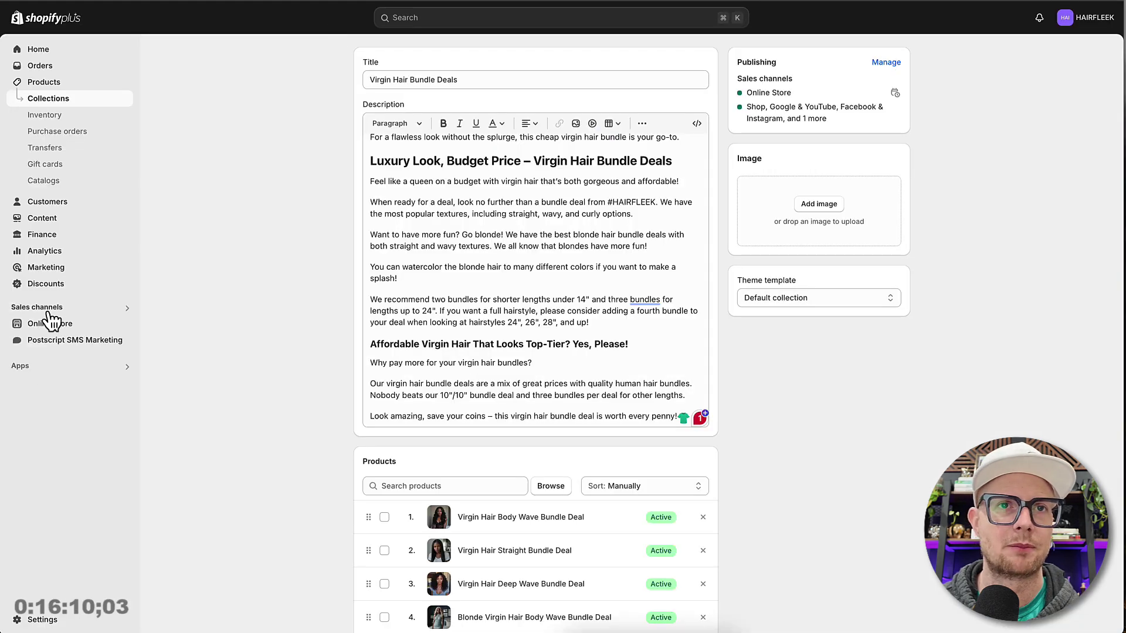
# - Create a new navigation menu for the online store and title it "Bundles"
pyautogui.click(50, 323)
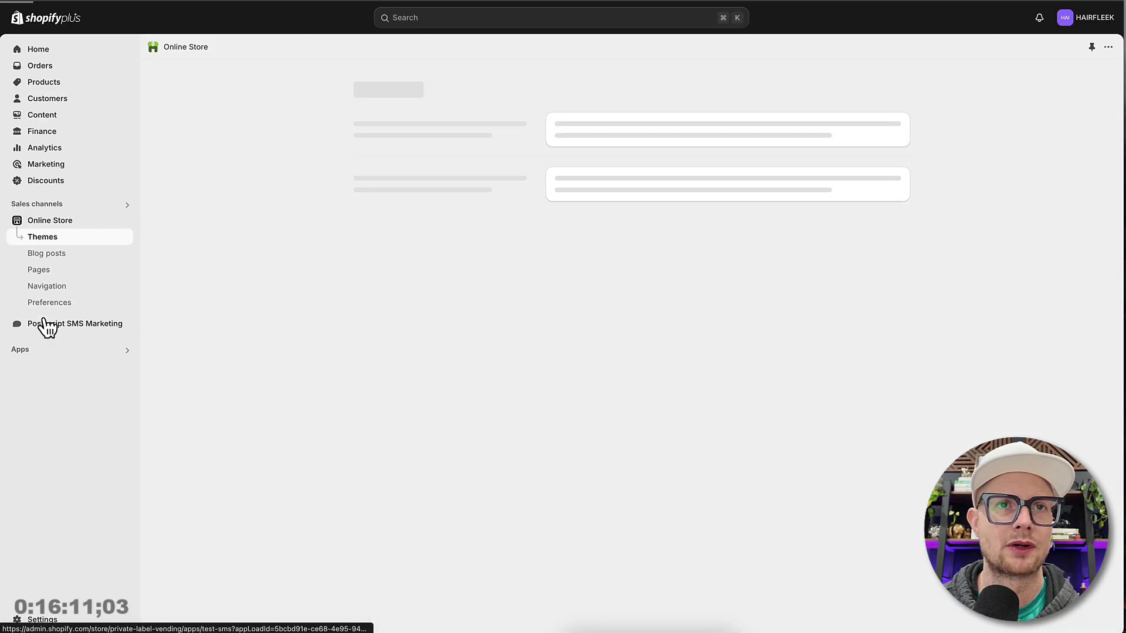
pyautogui.click(44, 285)
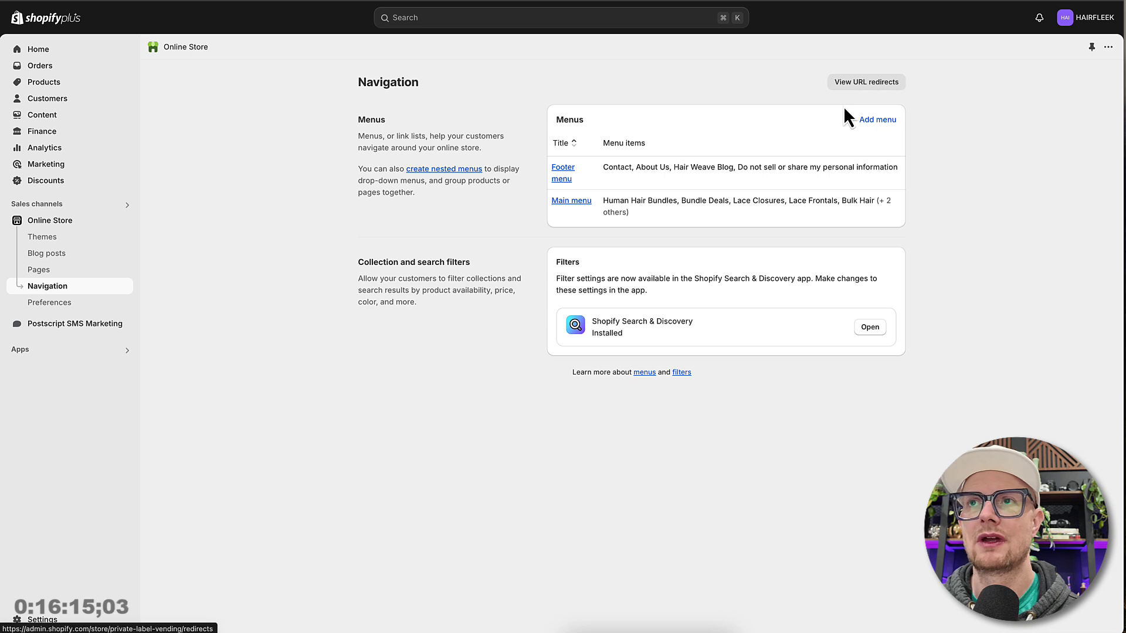
pyautogui.click(866, 119)
pyautogui.click(491, 138)
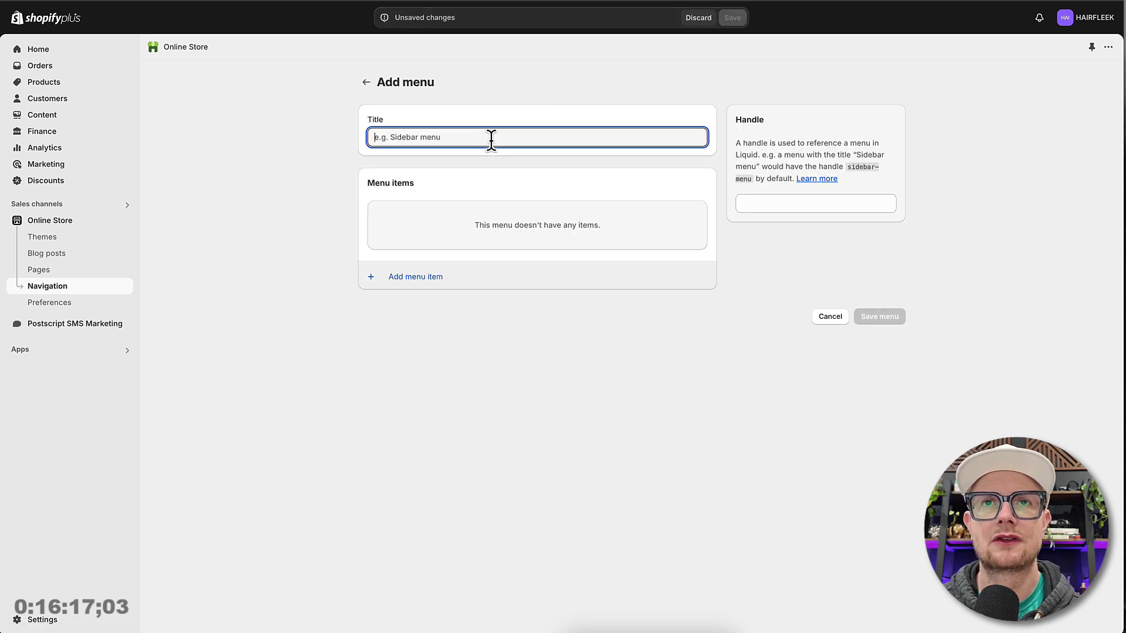
pyautogui.write('BUn')
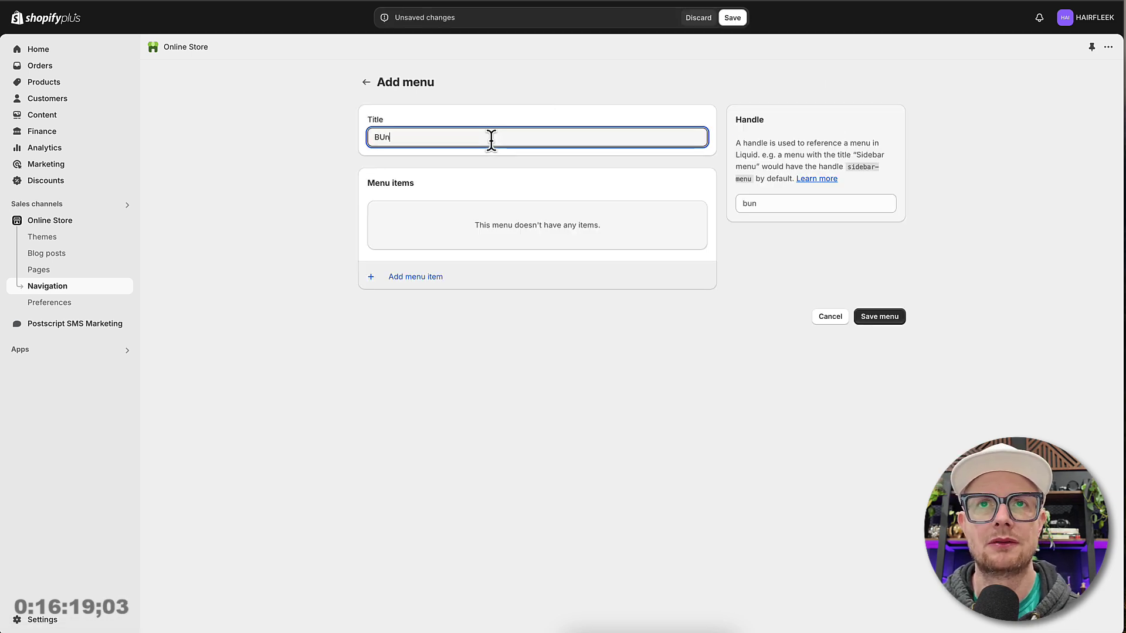
pyautogui.write('lundles Men')
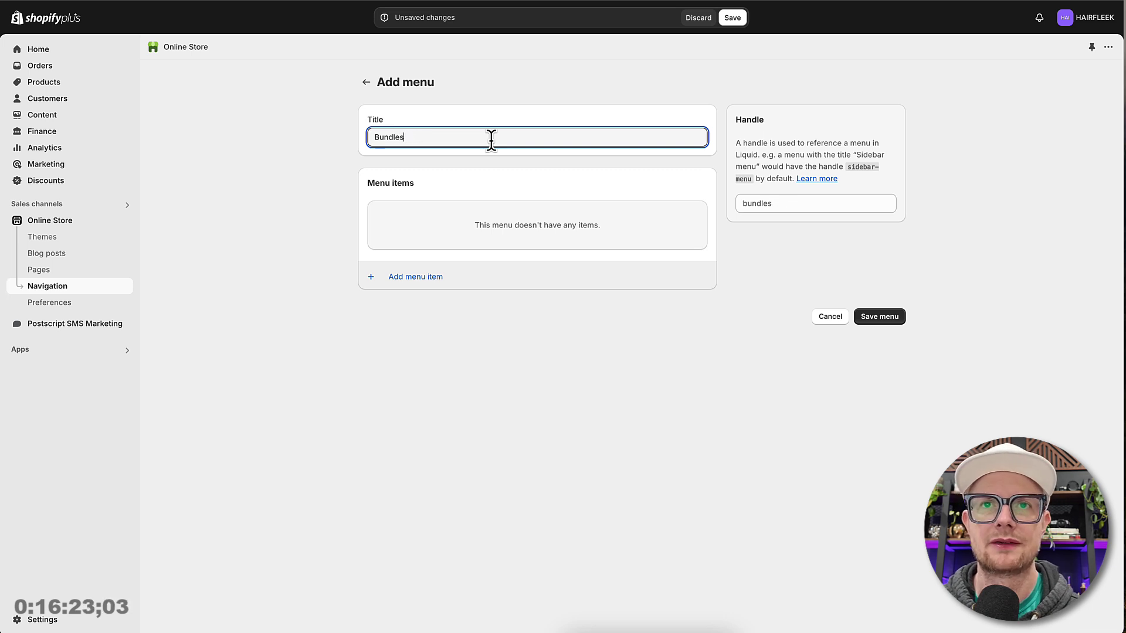
# - Add a menu item linked to the Hair Bundles collection as the first entry of the Bundles menu
pyautogui.click(413, 278)
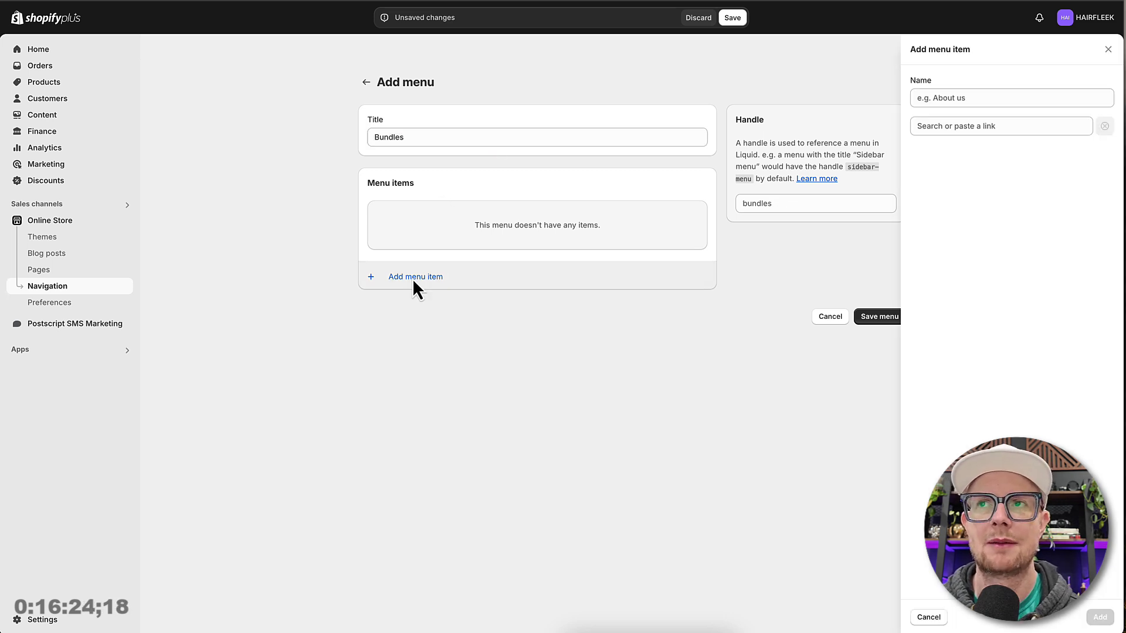
pyautogui.click(946, 127)
pyautogui.click(954, 199)
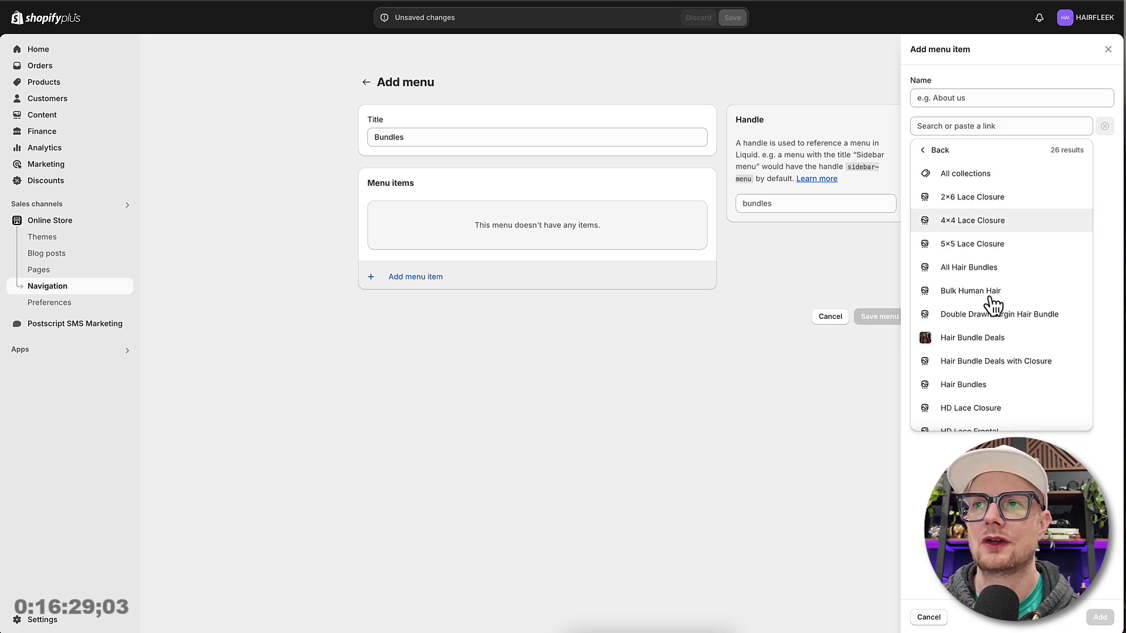
pyautogui.click(982, 387)
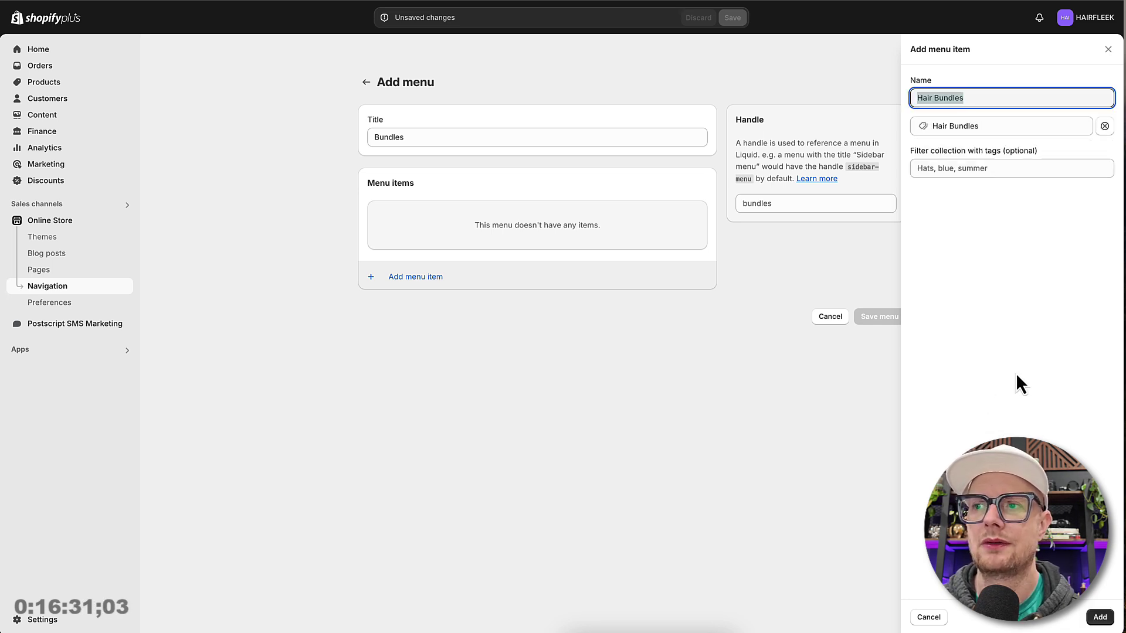
pyautogui.click(1100, 616)
# - Add a second item to the Bundles menu that links to the Human Hair Bundles collection
pyautogui.click(406, 265)
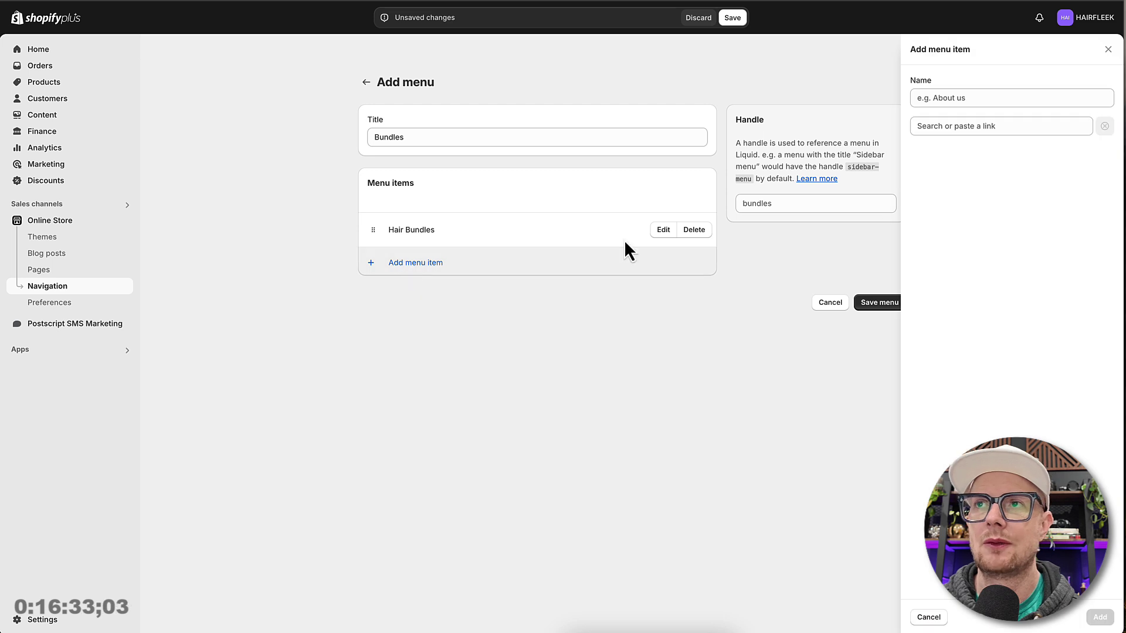
pyautogui.click(932, 124)
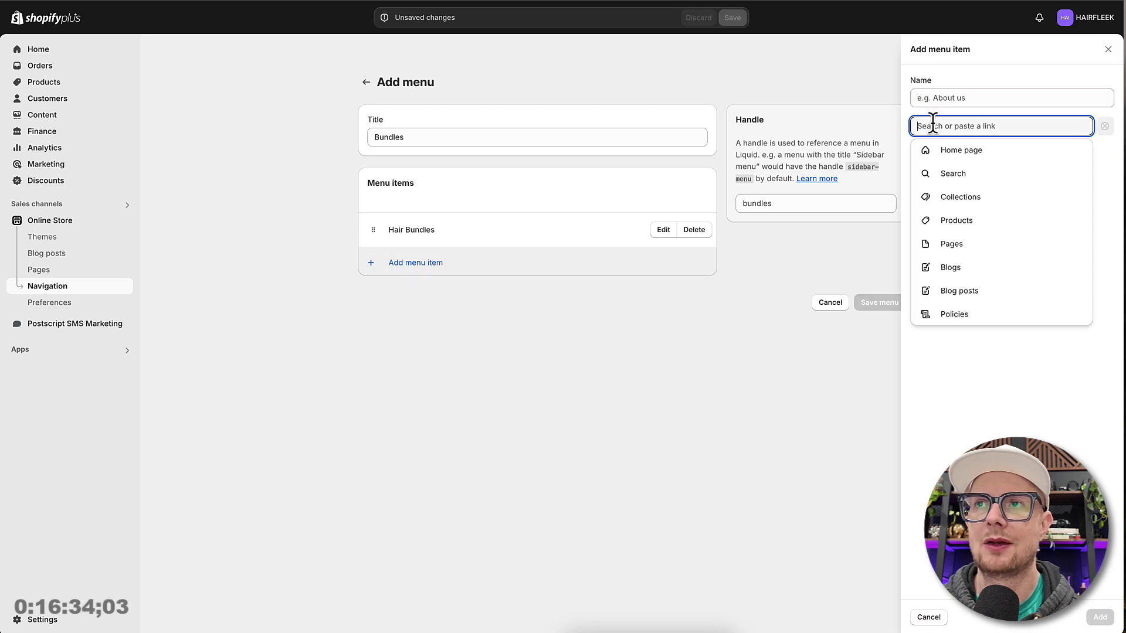
pyautogui.click(968, 200)
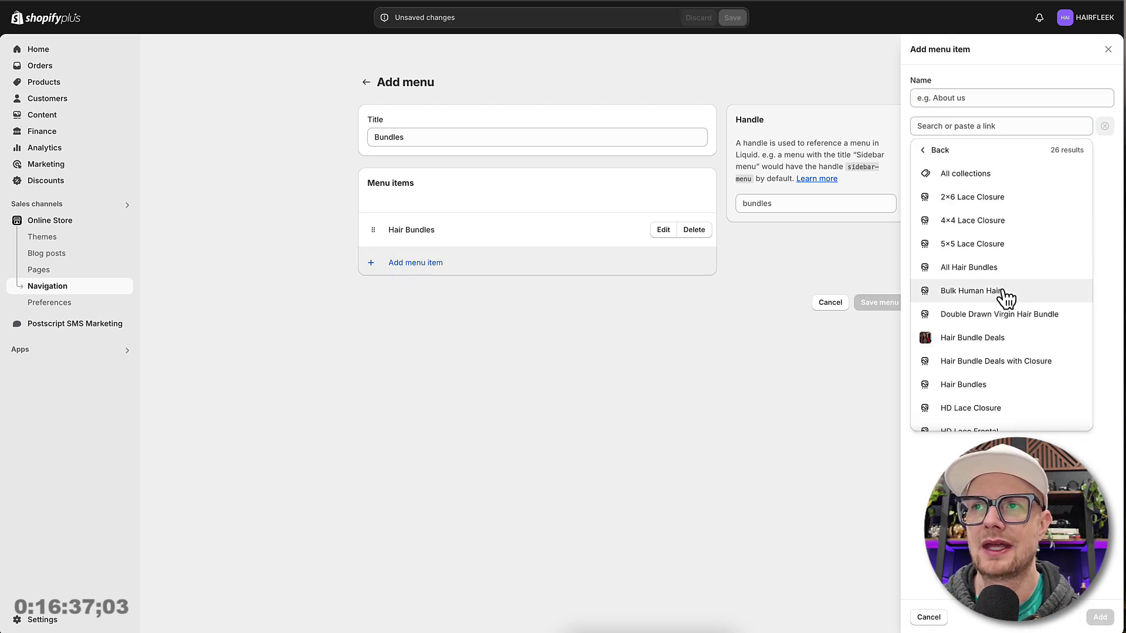
pyautogui.scroll(-5, 1004, 297)
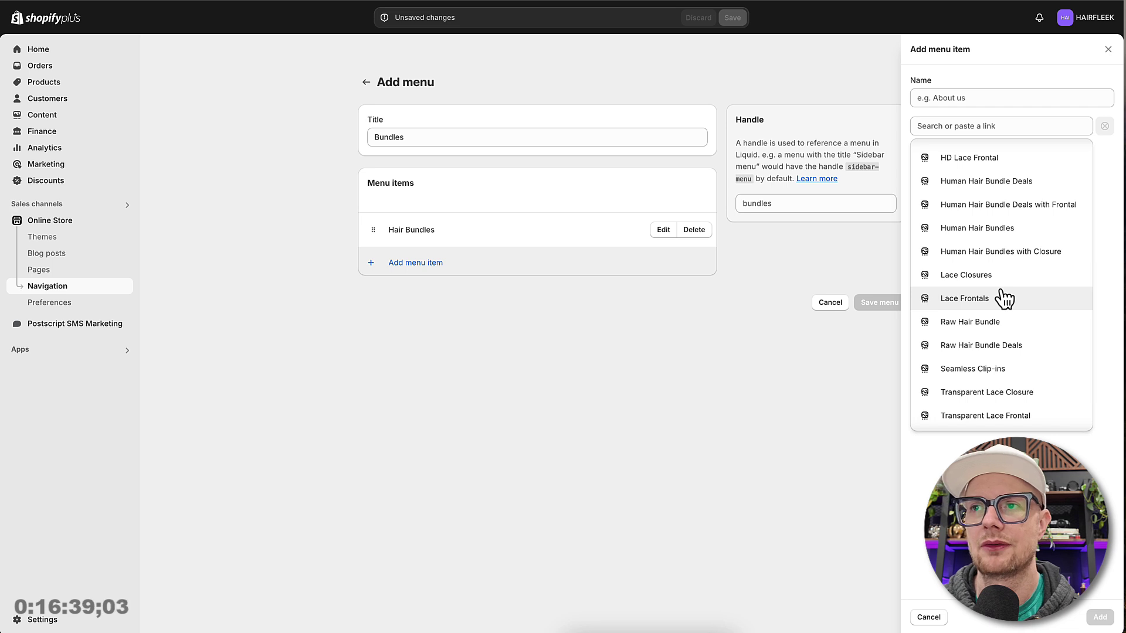
pyautogui.scroll(-2, 1004, 299)
pyautogui.scroll(8, 1004, 299)
pyautogui.scroll(-2, 1005, 299)
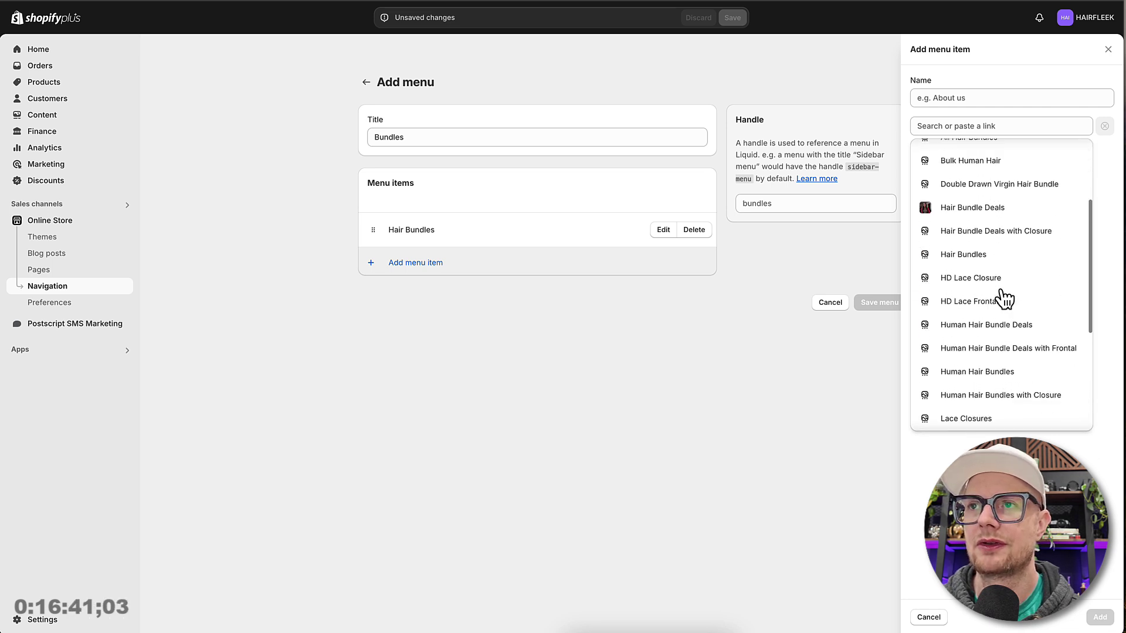
pyautogui.scroll(-1, 997, 293)
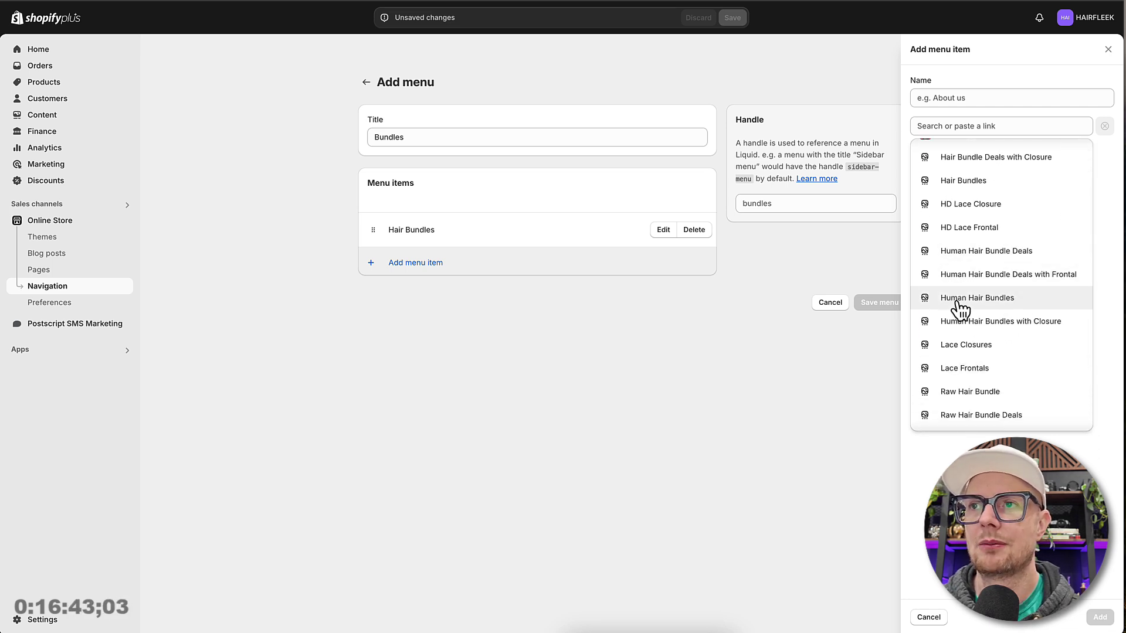
pyautogui.click(960, 299)
pyautogui.press('Return')
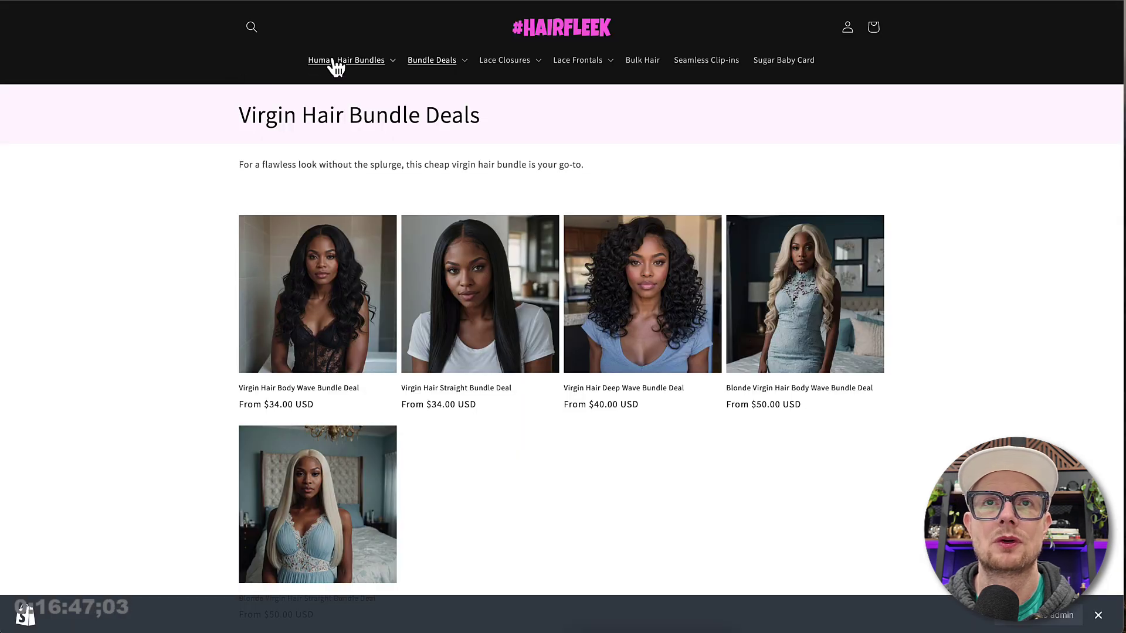
# - Check the storefront's Human Hair Bundles navigation, and add a Bundles menu item linked to the Virgin Hair Bundle collection
pyautogui.click(335, 63)
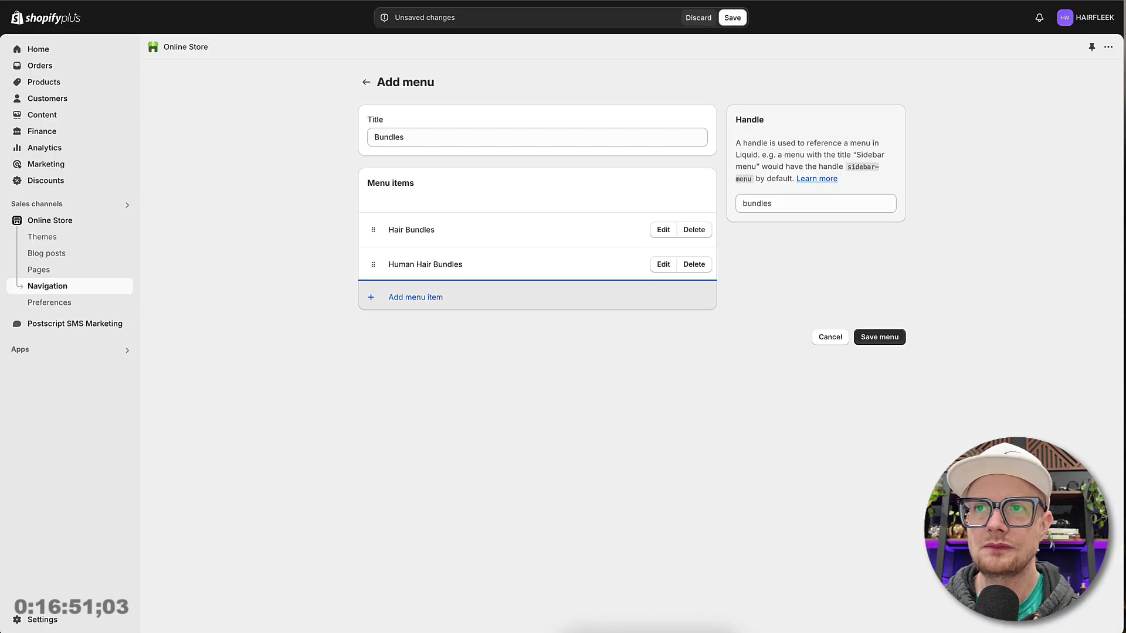
pyautogui.click(412, 297)
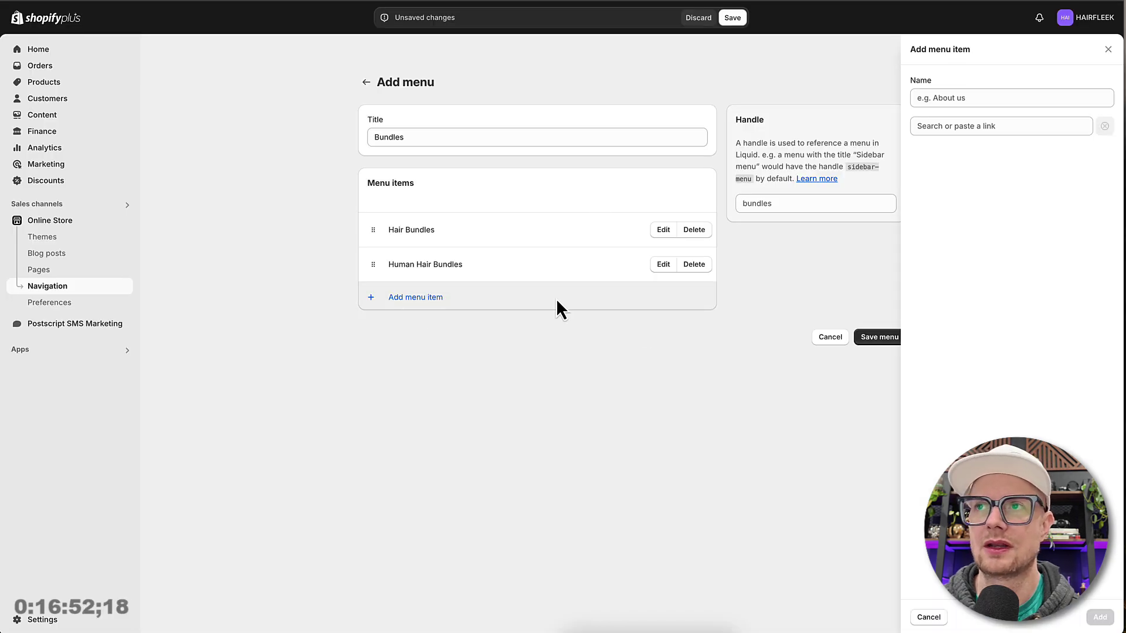
pyautogui.click(940, 127)
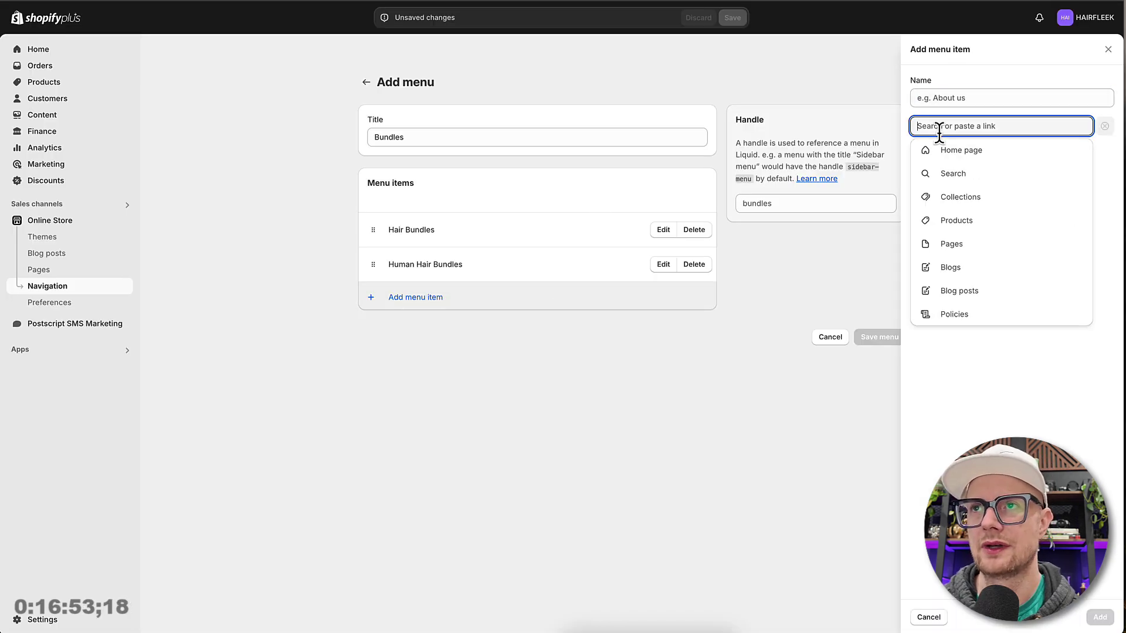
pyautogui.click(947, 199)
pyautogui.scroll(-5, 973, 337)
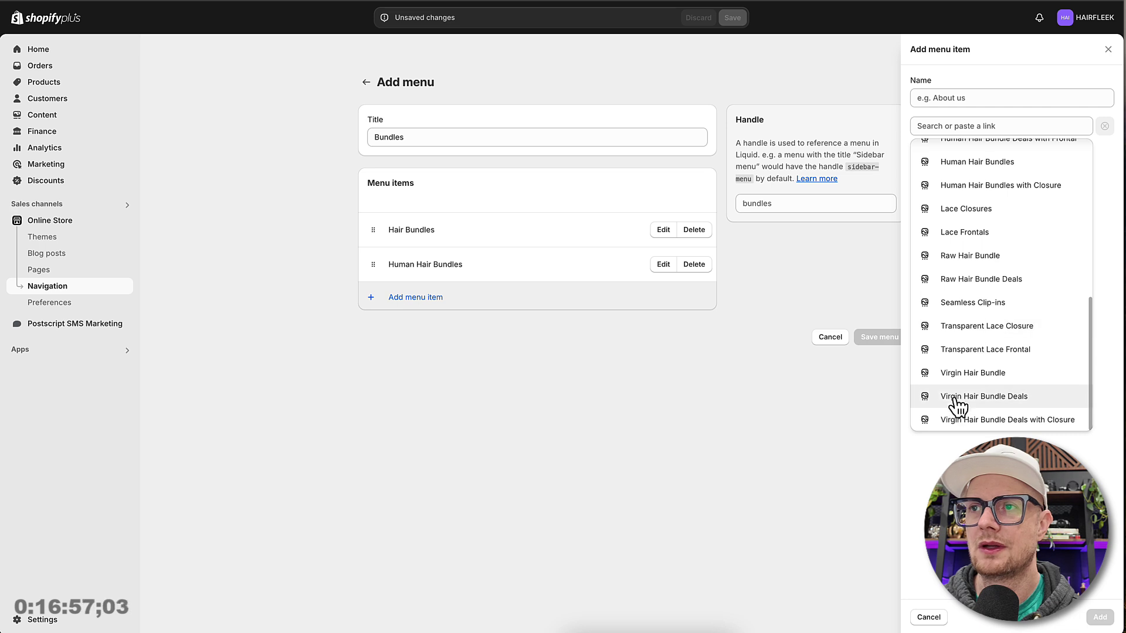
pyautogui.click(956, 375)
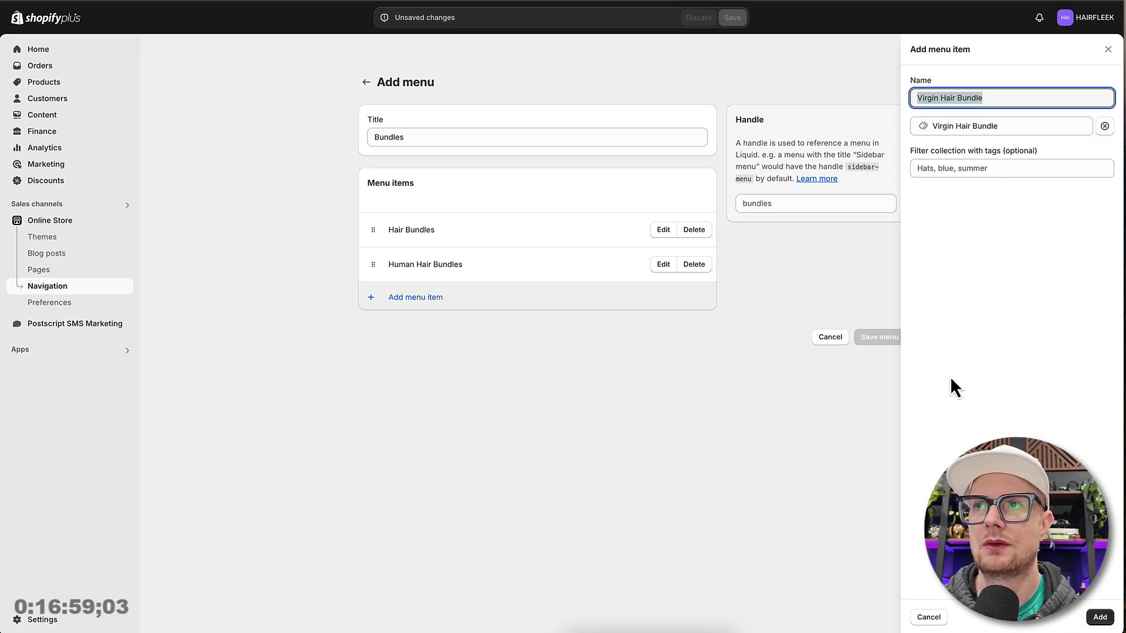
pyautogui.click(1100, 617)
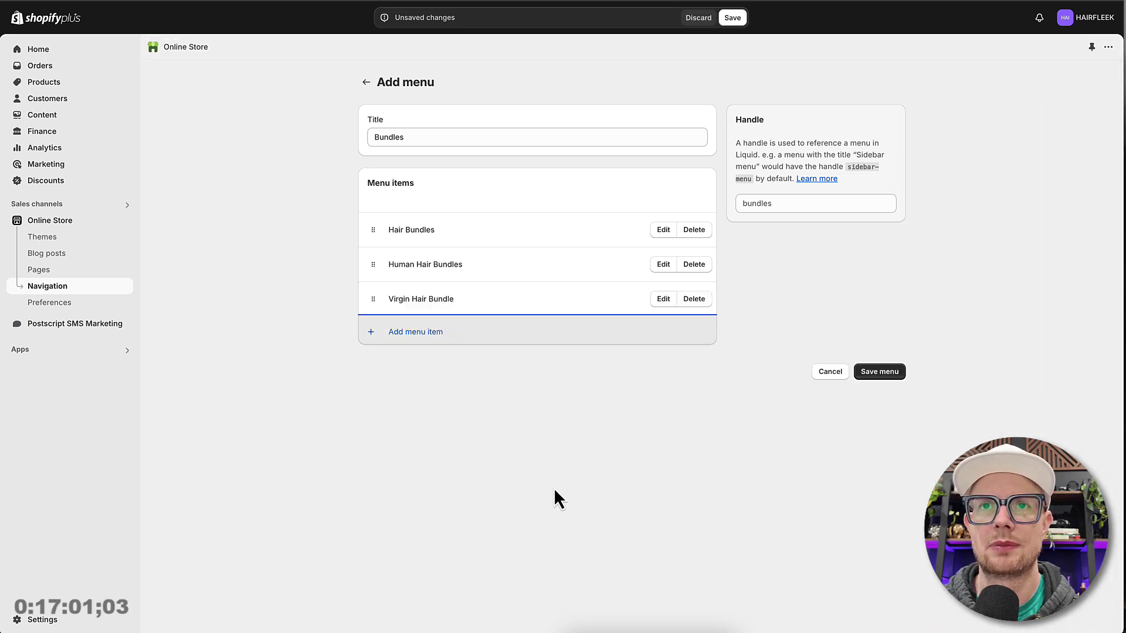
# - Add an item linked to the Raw Hair Bundle collection below Virgin Hair Bundle in the menu
pyautogui.click(417, 344)
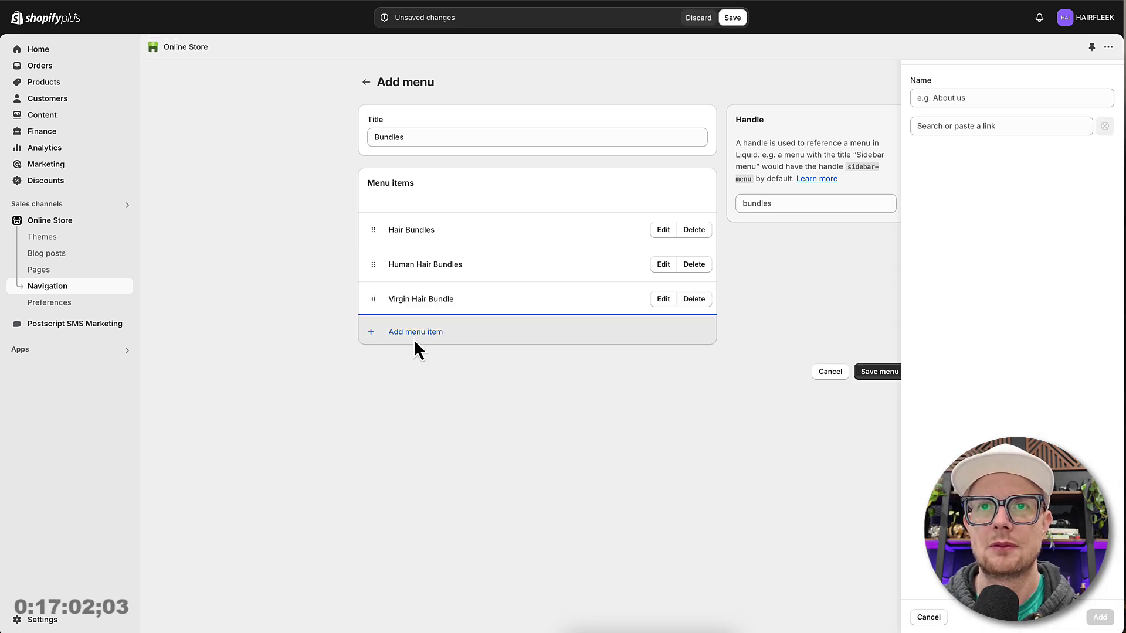
pyautogui.click(936, 126)
pyautogui.click(952, 199)
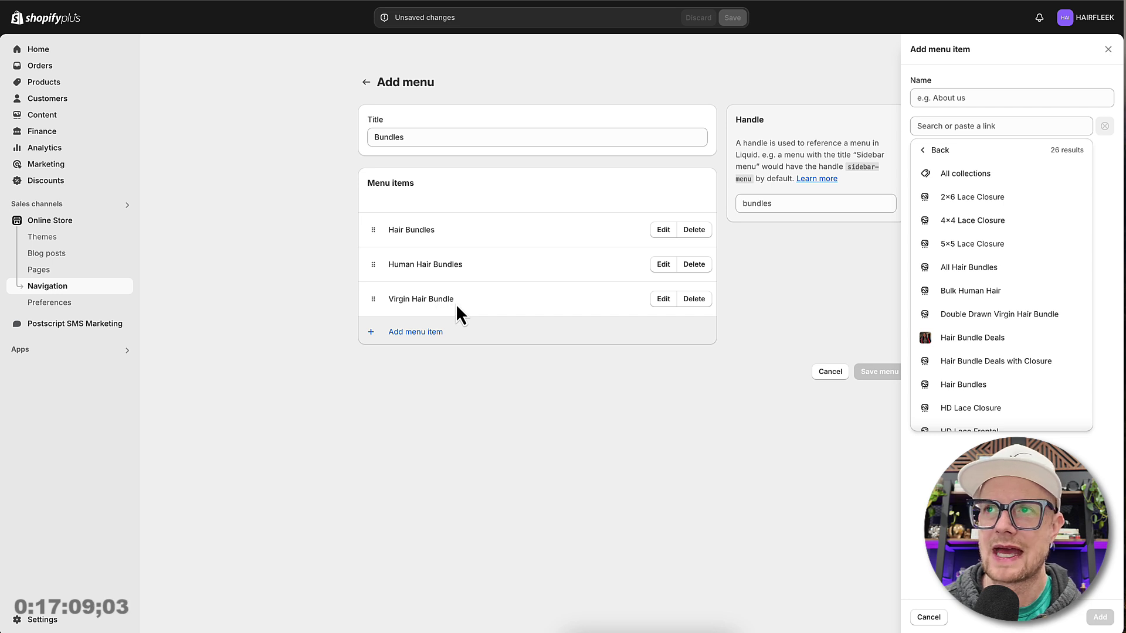
pyautogui.scroll(-5, 961, 316)
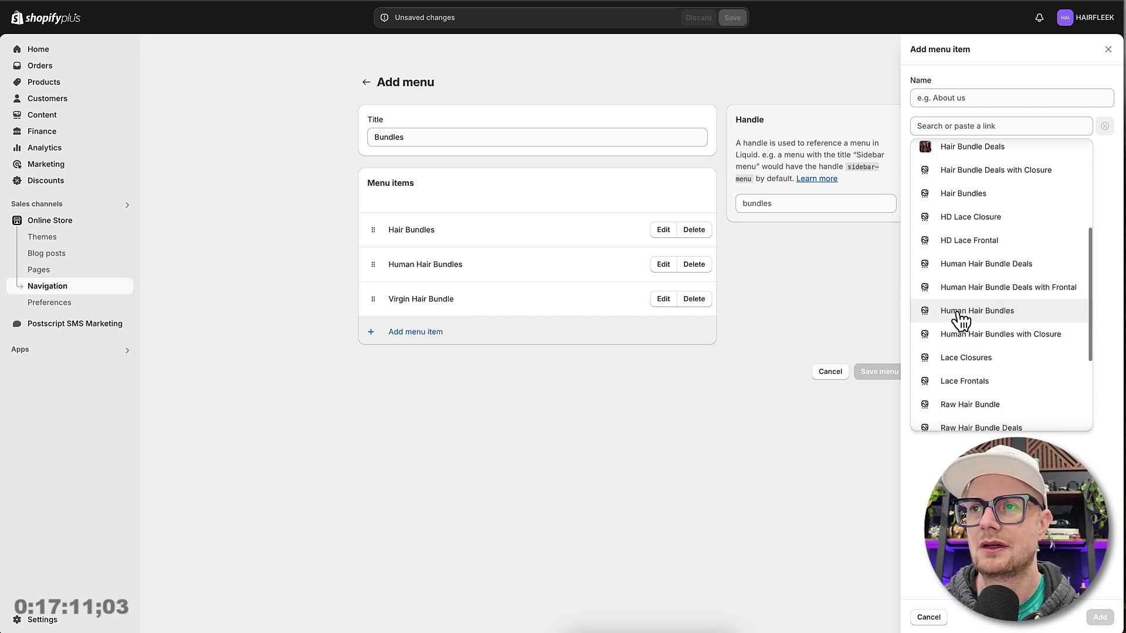
pyautogui.scroll(-3, 960, 320)
pyautogui.scroll(1, 951, 322)
pyautogui.click(950, 315)
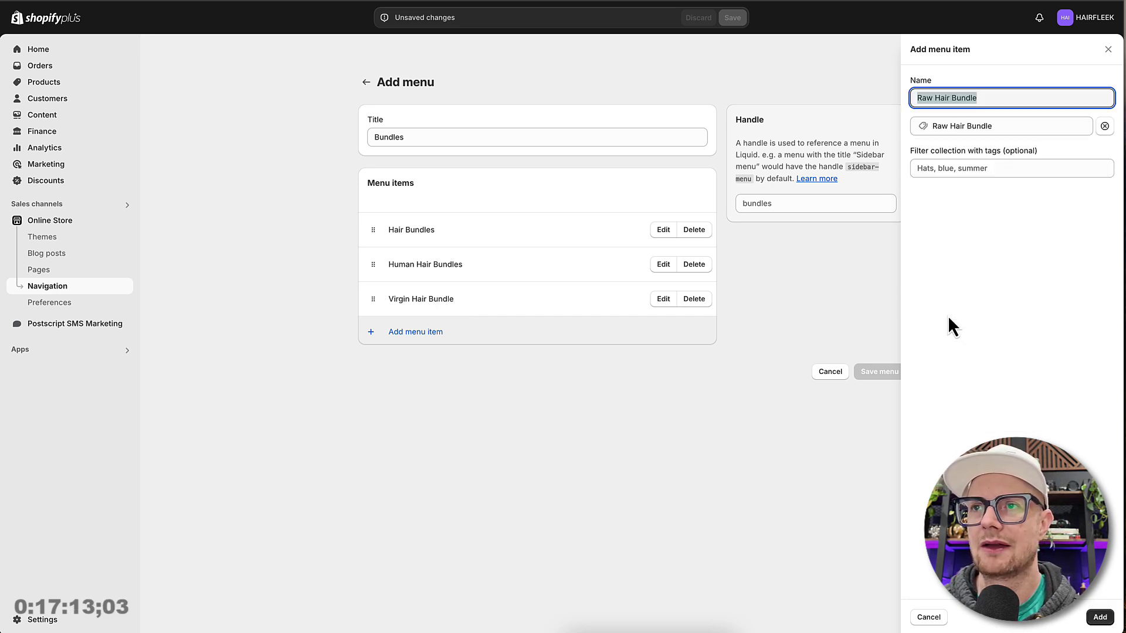
pyautogui.click(1099, 619)
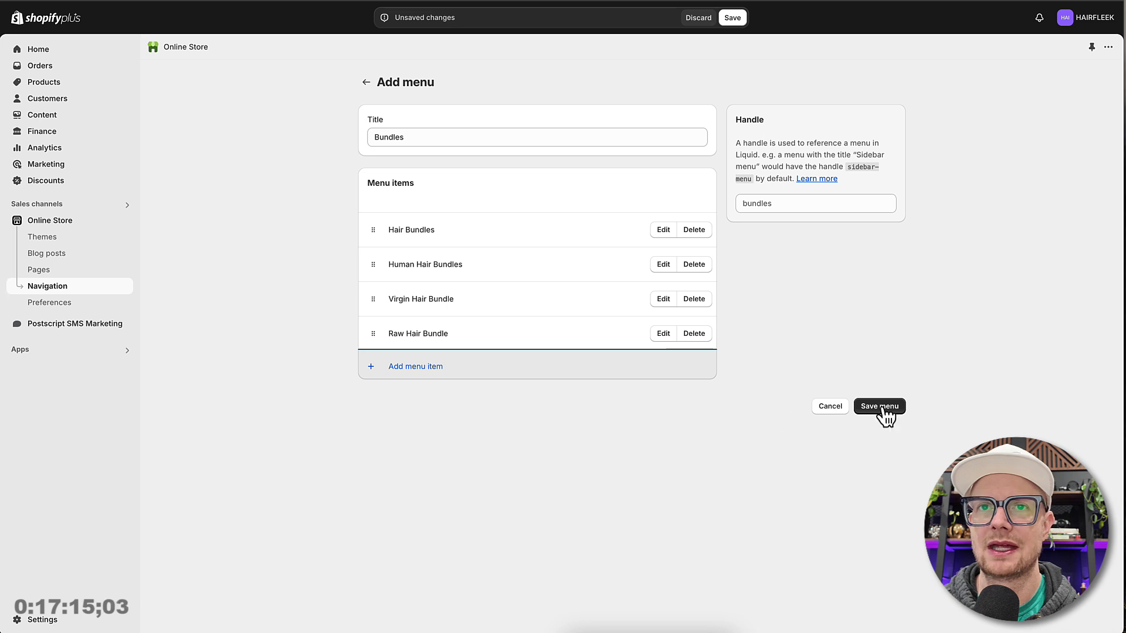
# - Add a menu item linked to the Double Drawn Virgin Hair Bundle collection and move it above Raw Hair Bundle
pyautogui.click(418, 367)
pyautogui.click(950, 125)
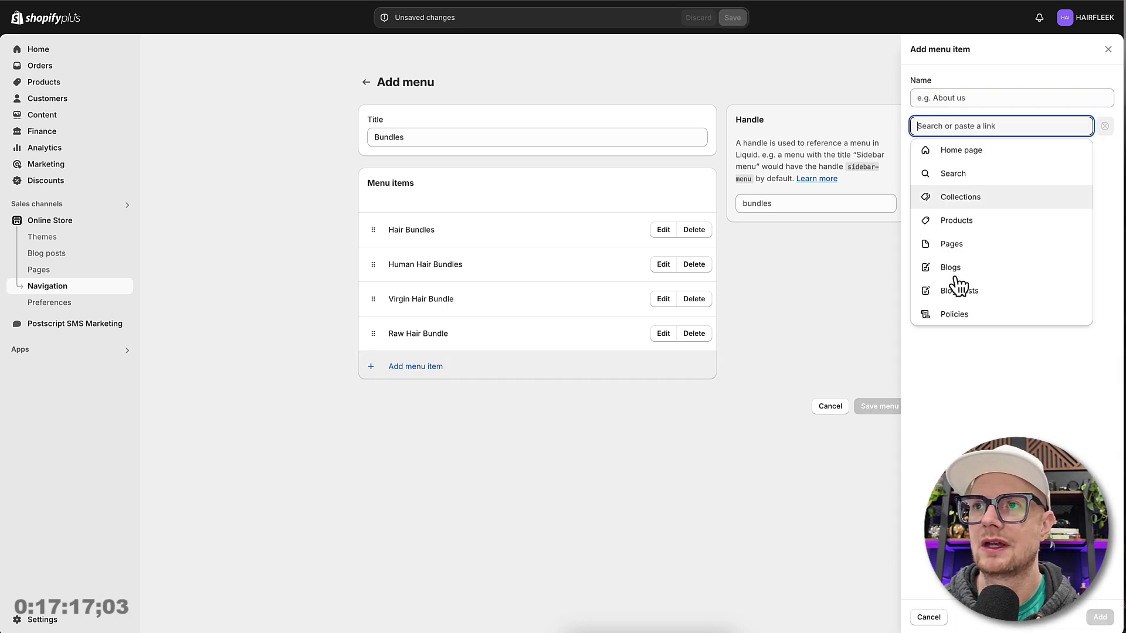
pyautogui.click(958, 198)
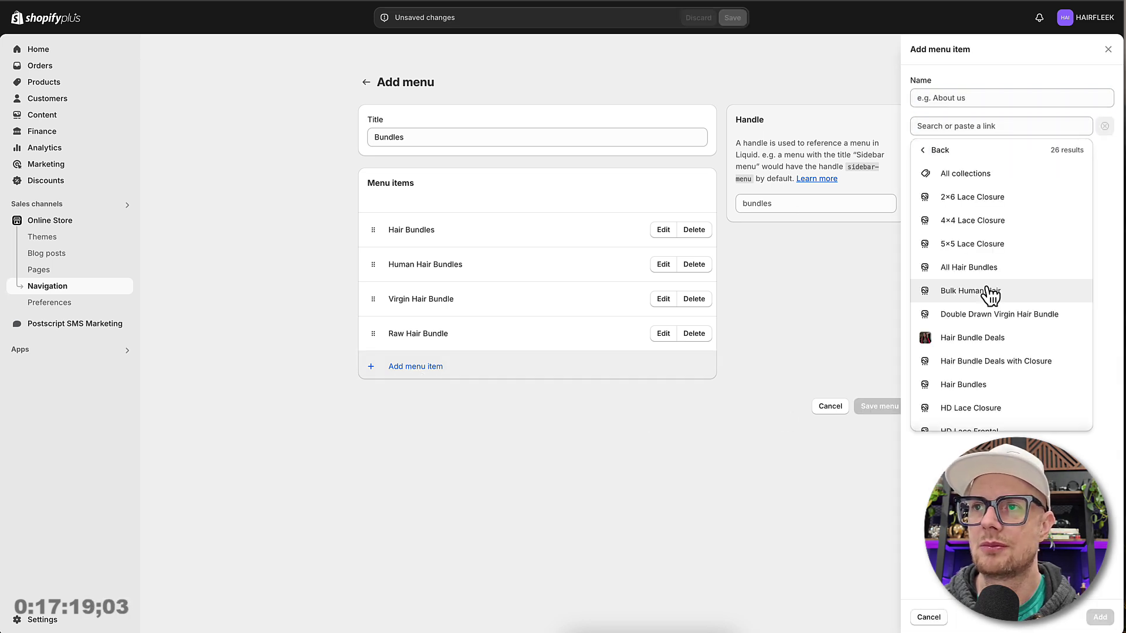
pyautogui.scroll(-1, 989, 298)
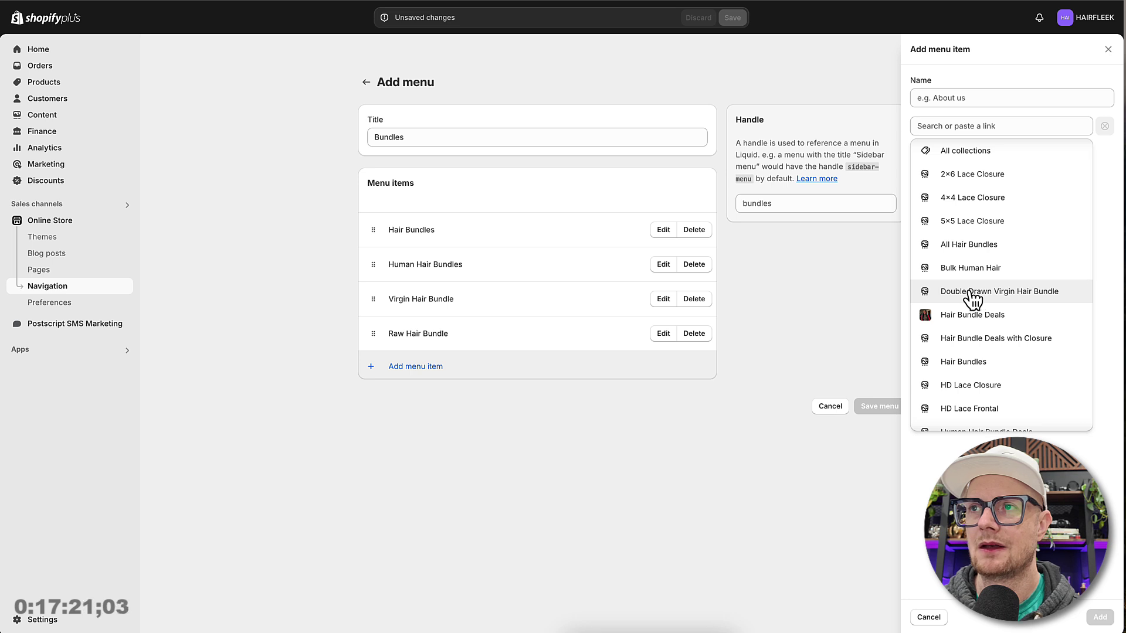
pyautogui.click(972, 299)
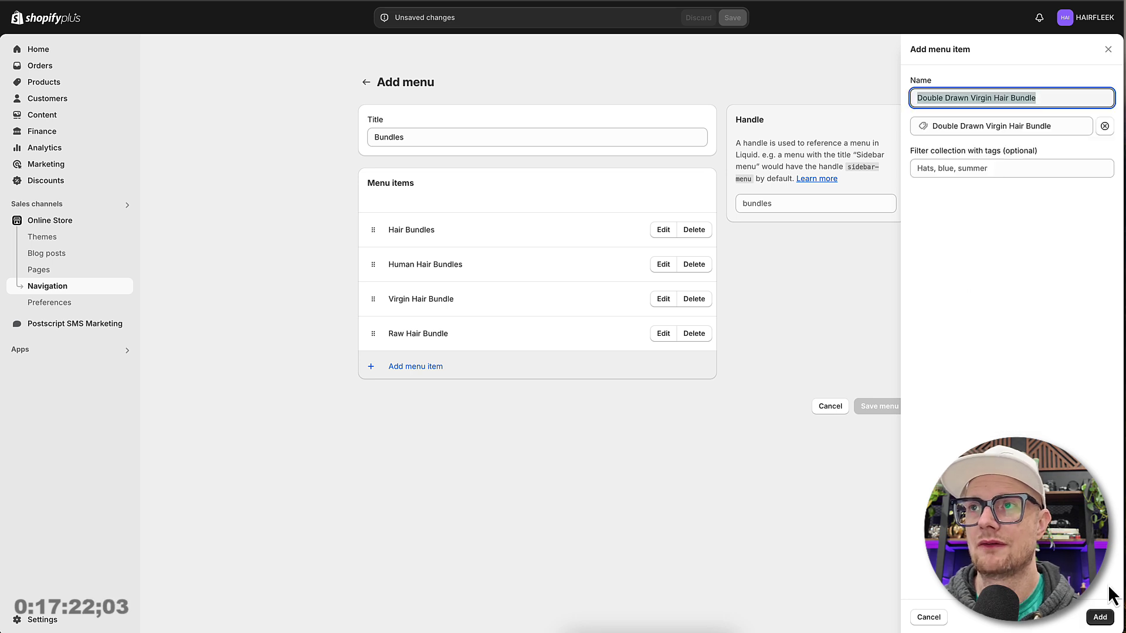
pyautogui.click(1099, 615)
pyautogui.moveTo(373, 367); pyautogui.dragTo(375, 337)
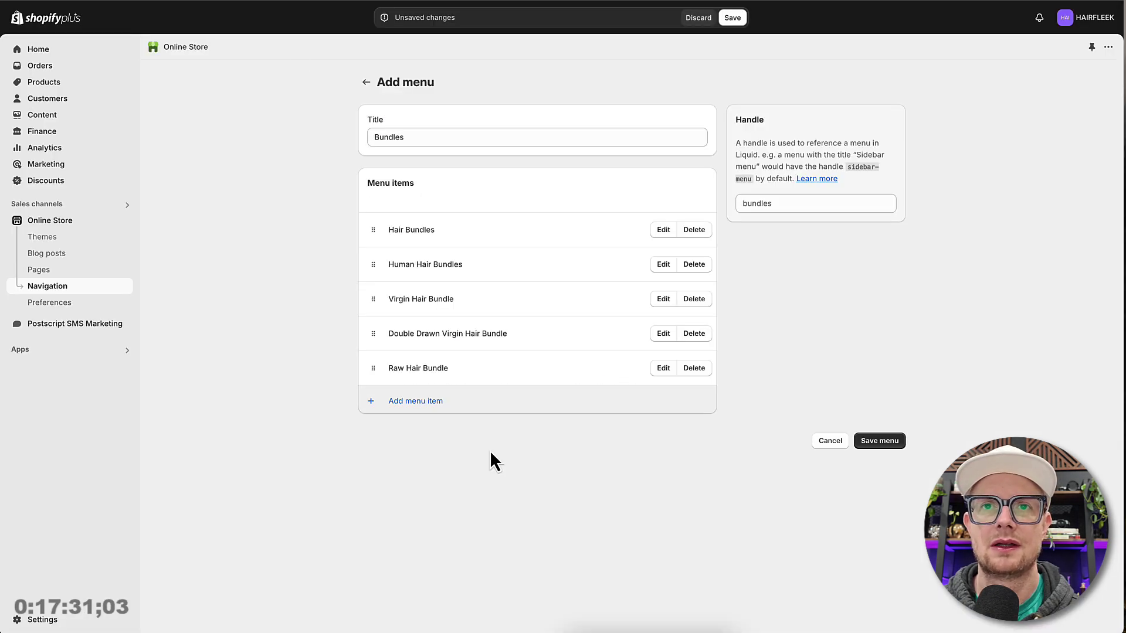
# - Add an item linked to the All Hair Bundles collection at the end of the Bundles menu
pyautogui.click(409, 401)
pyautogui.click(978, 125)
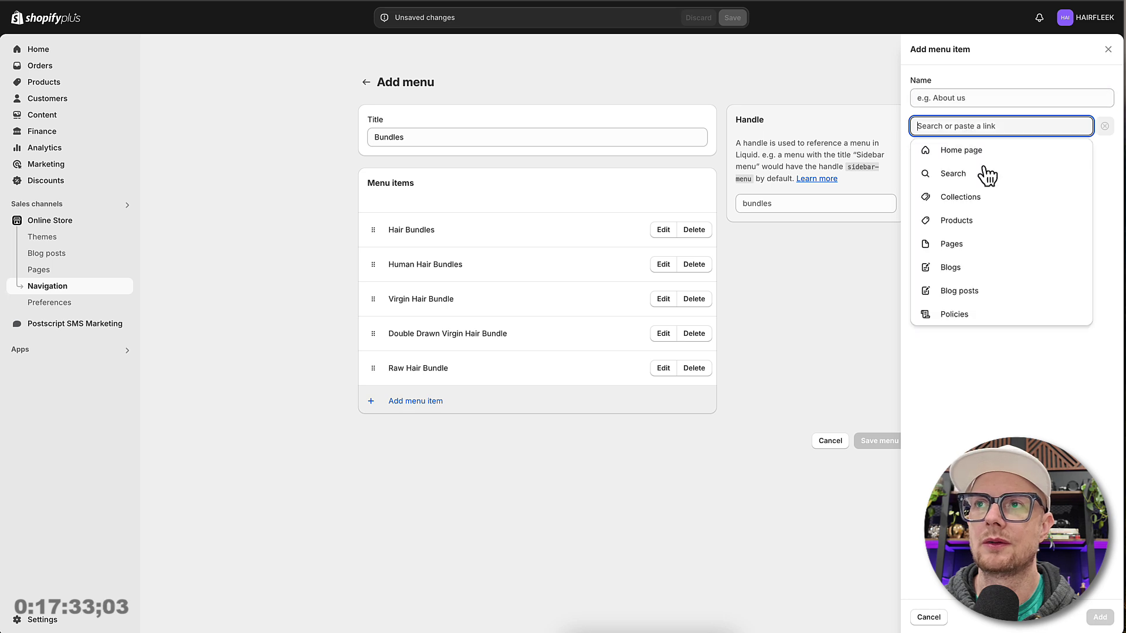
pyautogui.click(977, 197)
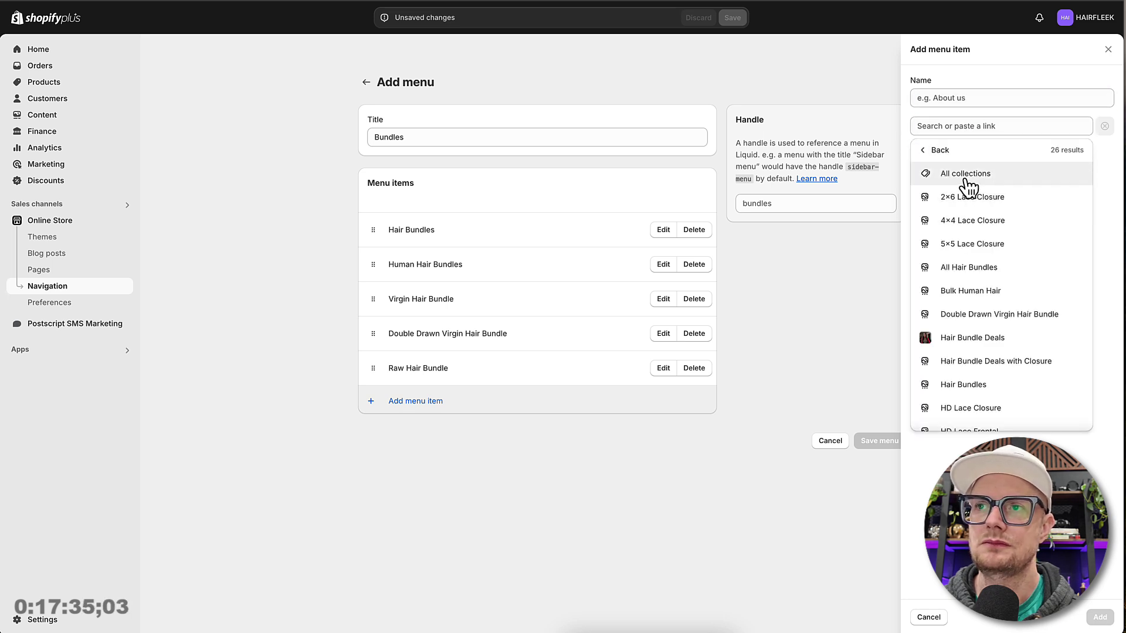
pyautogui.click(970, 268)
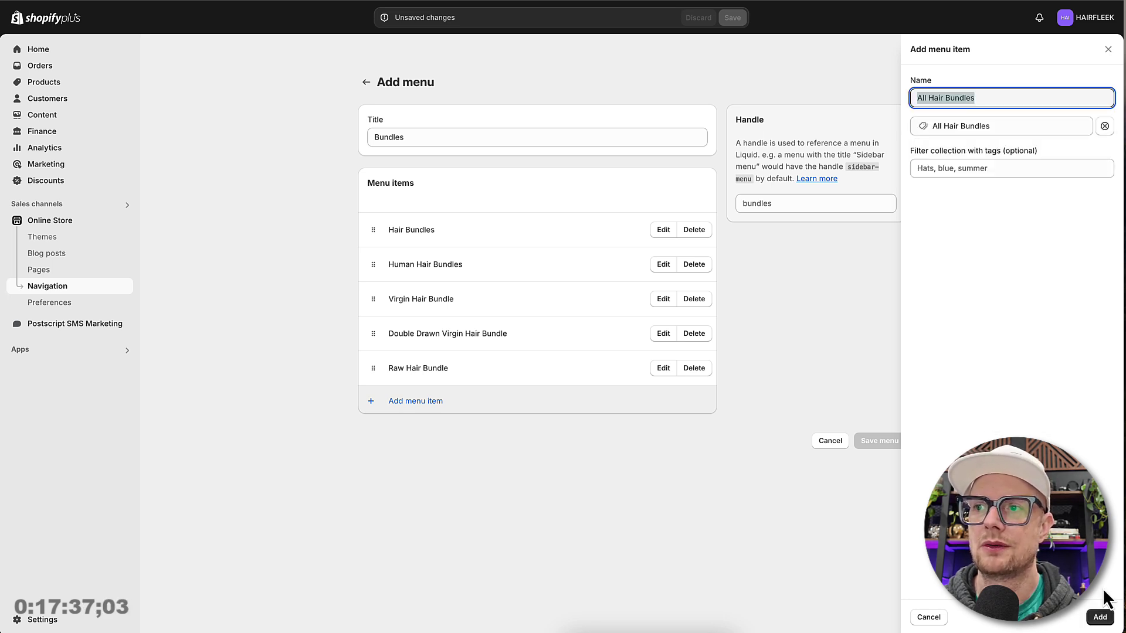
pyautogui.click(1101, 618)
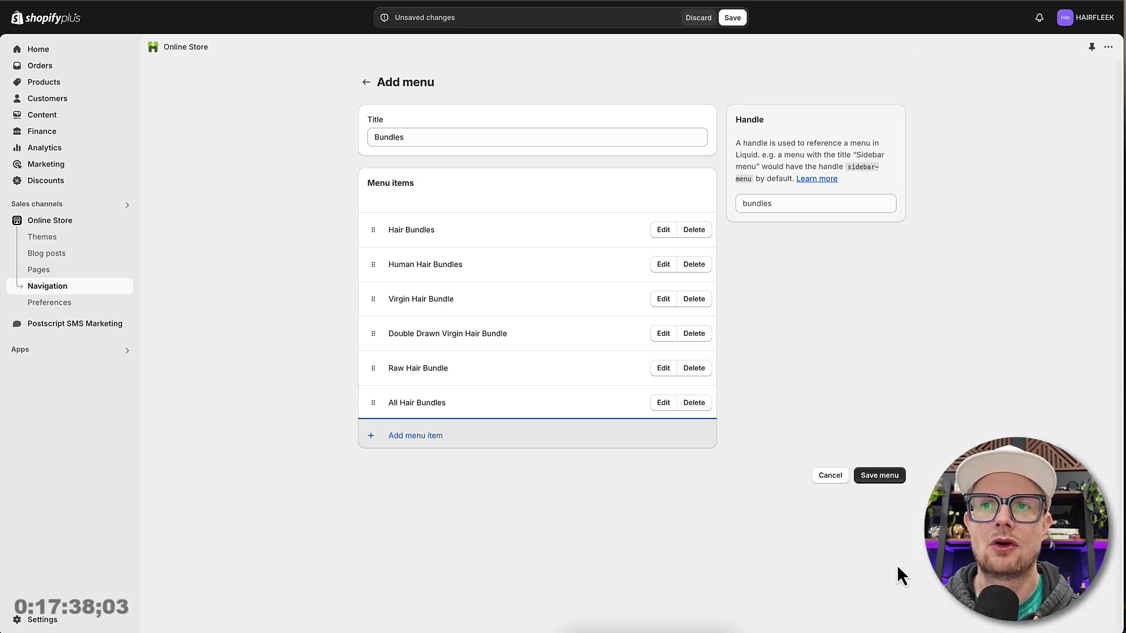
# - Save the new Bundles menu
pyautogui.click(880, 484)
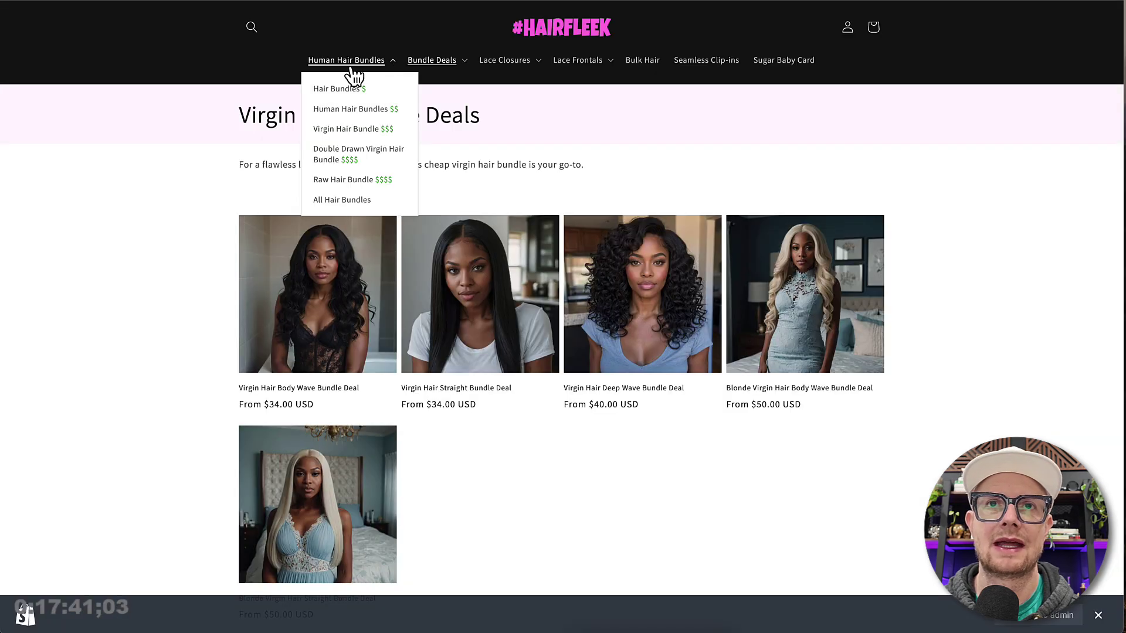
# - Review the All Hair Bundles collection page on the storefront, from its product list to the descriptive text beneath it
pyautogui.click(325, 199)
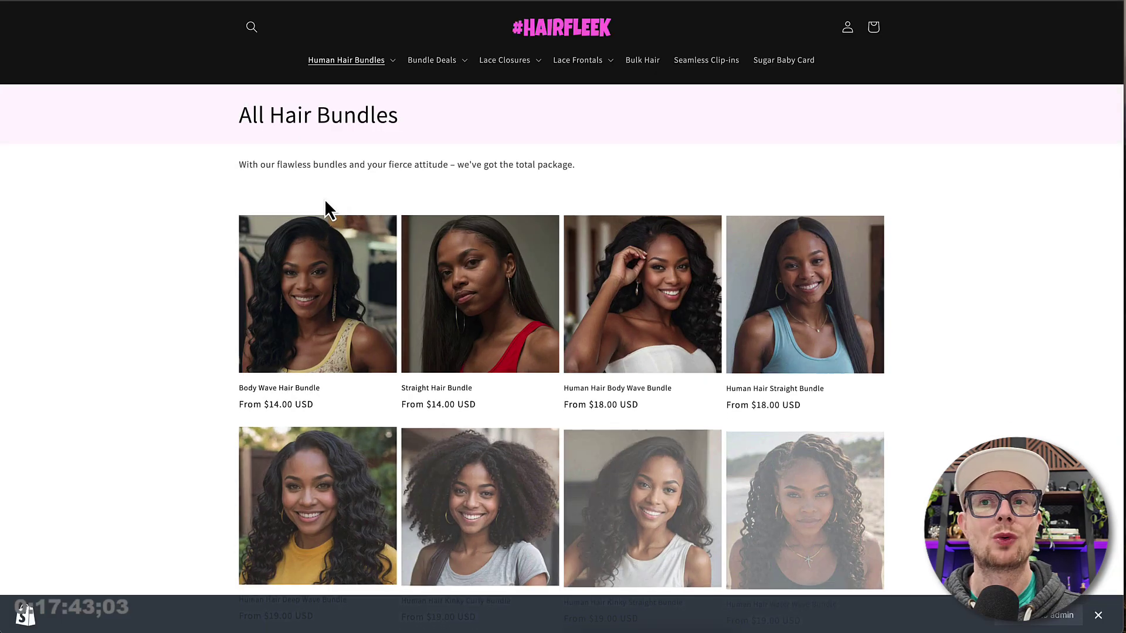
pyautogui.scroll(-15, 219, 214)
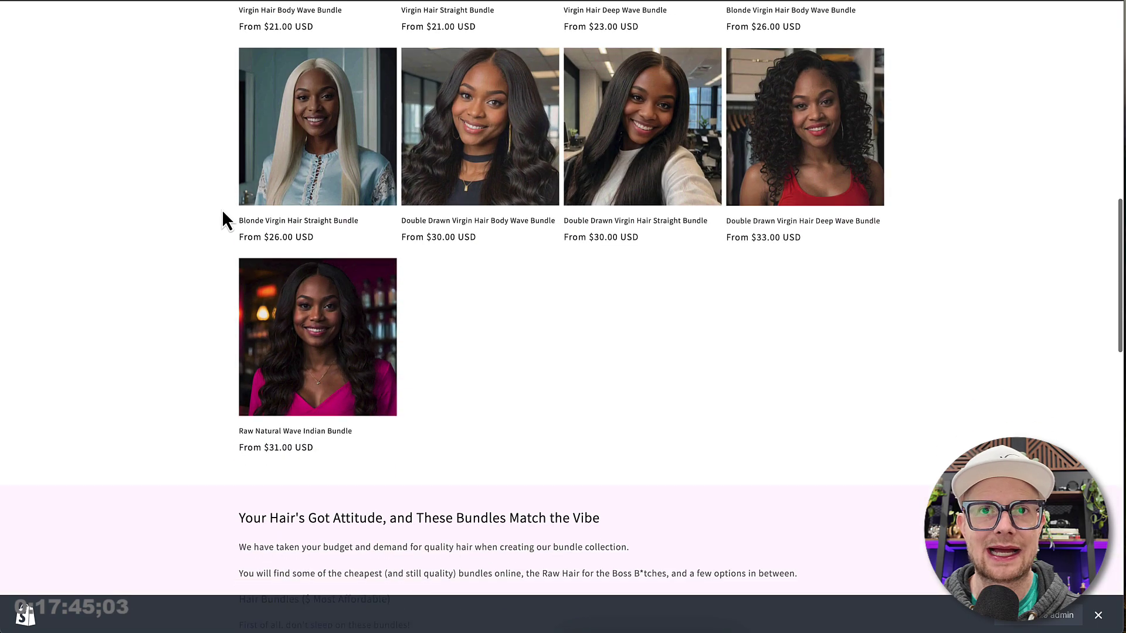
pyautogui.scroll(8, 151, 235)
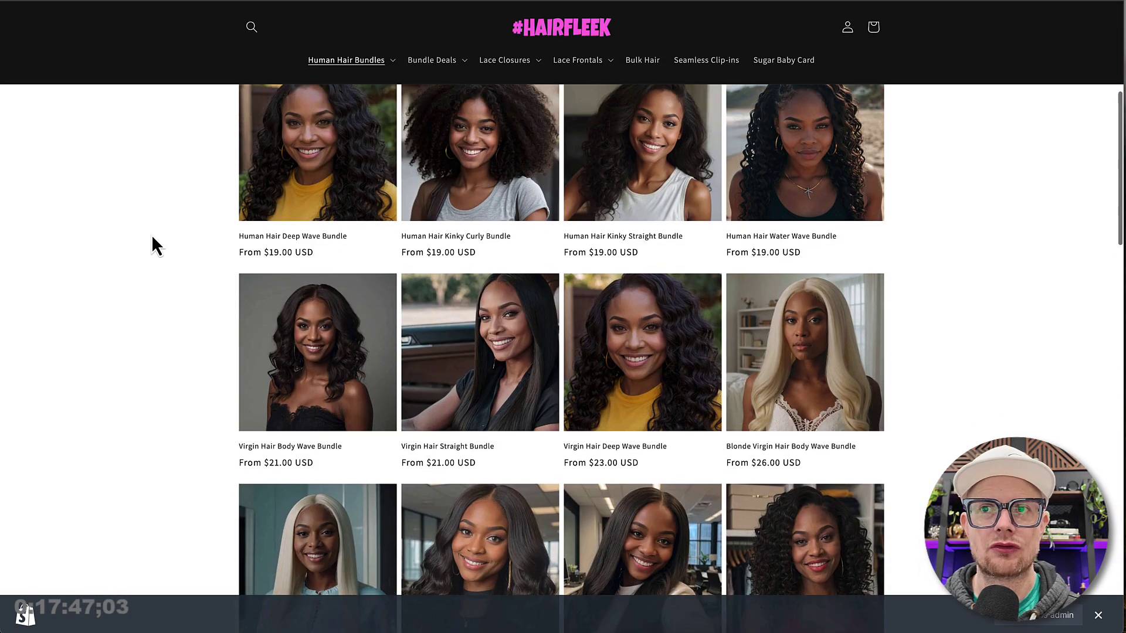
pyautogui.scroll(5, 151, 234)
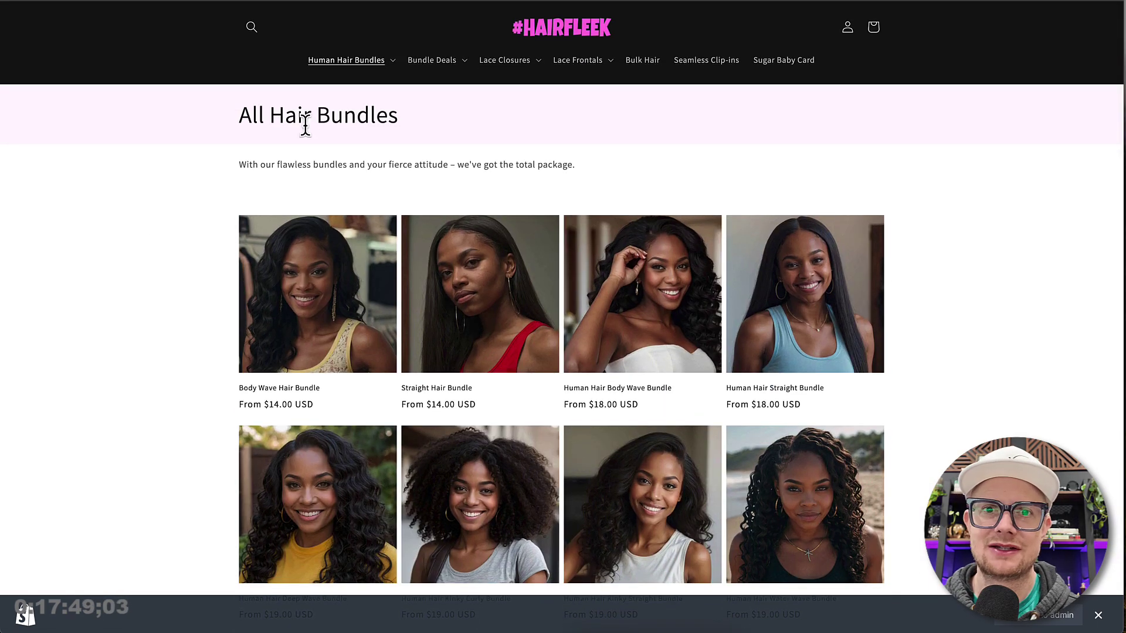
pyautogui.scroll(-15, 315, 202)
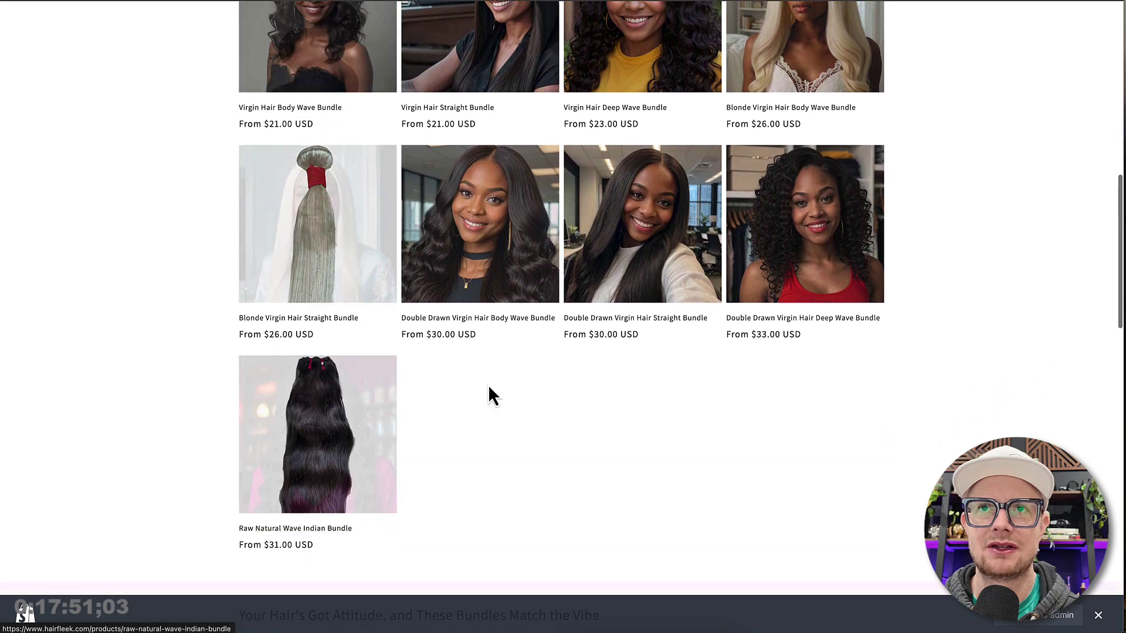
pyautogui.scroll(-10, 377, 234)
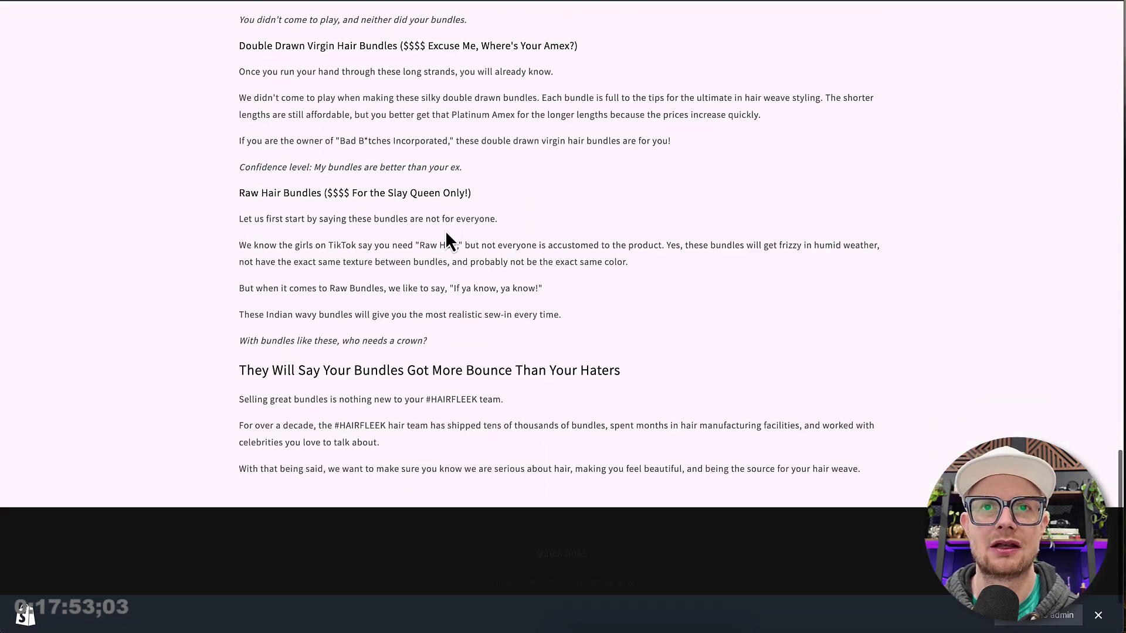
pyautogui.scroll(5, 445, 235)
pyautogui.scroll(15, 370, 269)
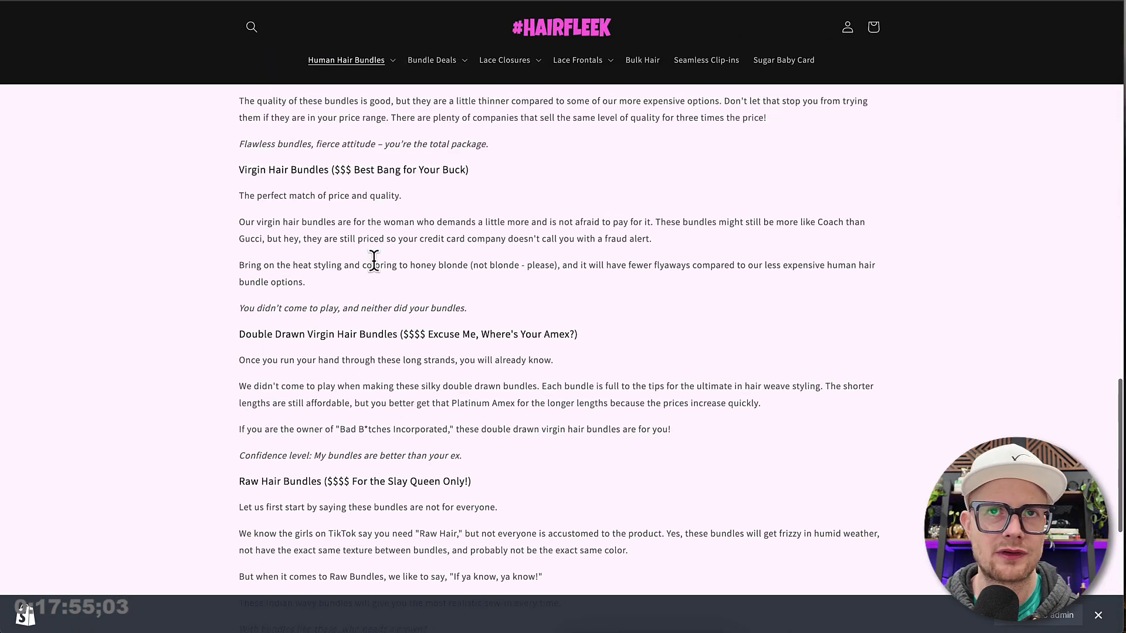
pyautogui.scroll(-1, 377, 271)
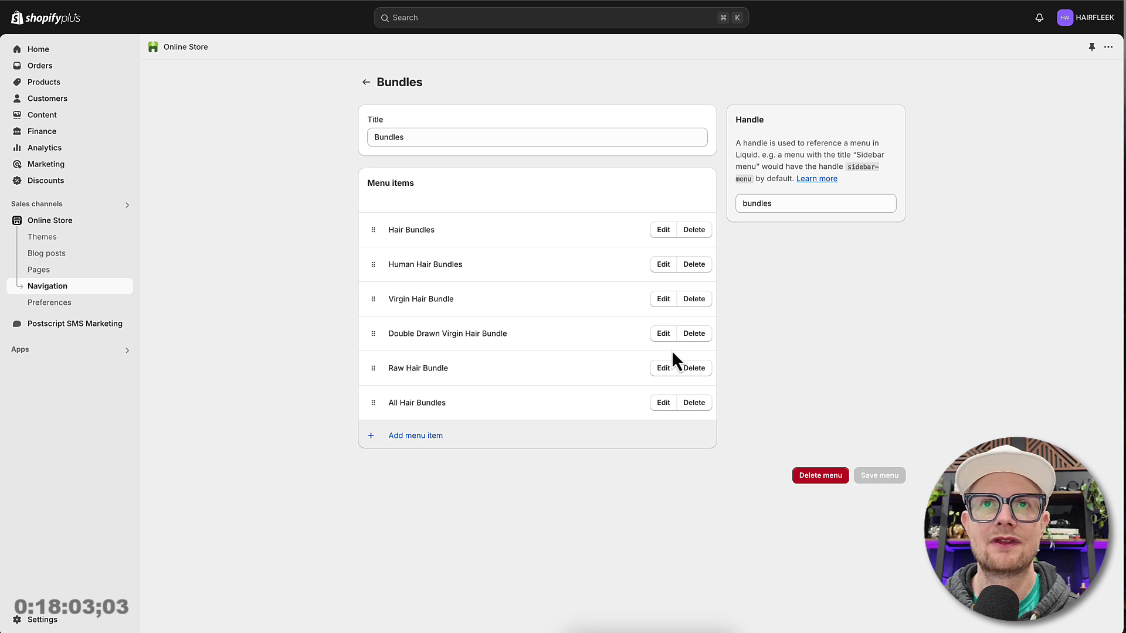
# - Open the current Dawn theme for customizing and add a Menu block to its footer
pyautogui.click(37, 221)
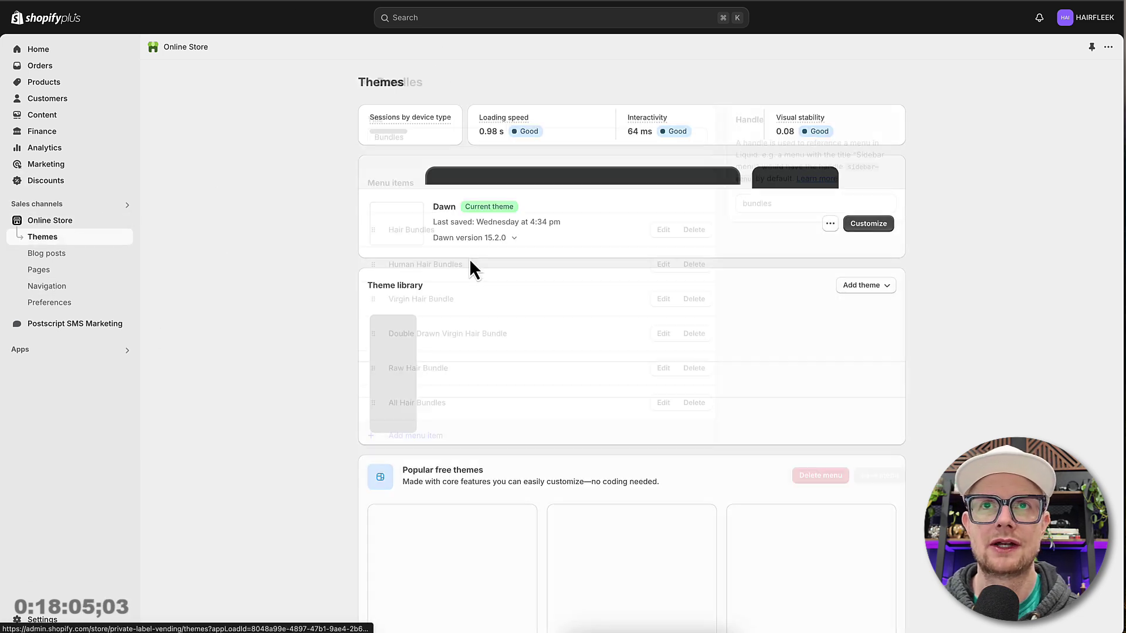
pyautogui.click(858, 355)
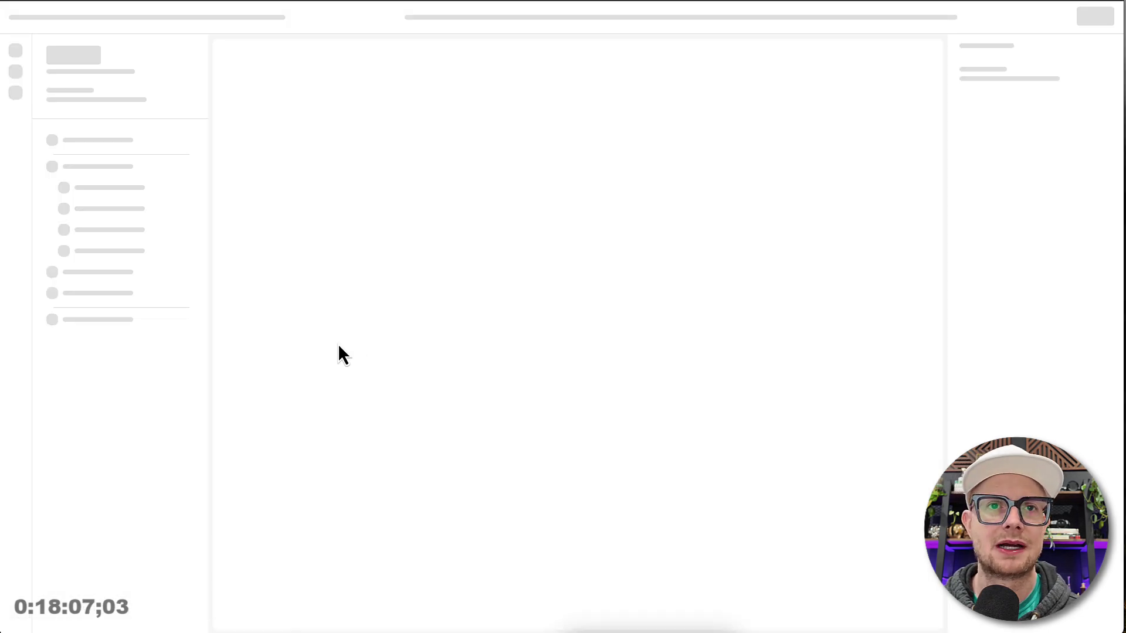
pyautogui.scroll(-20, 350, 323)
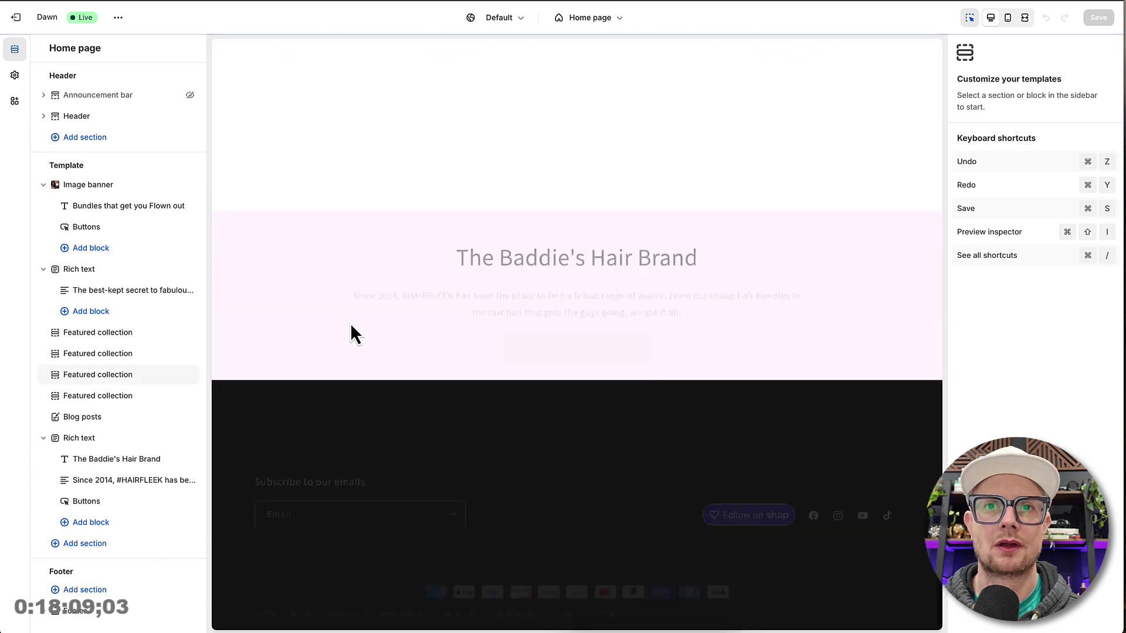
pyautogui.click(319, 426)
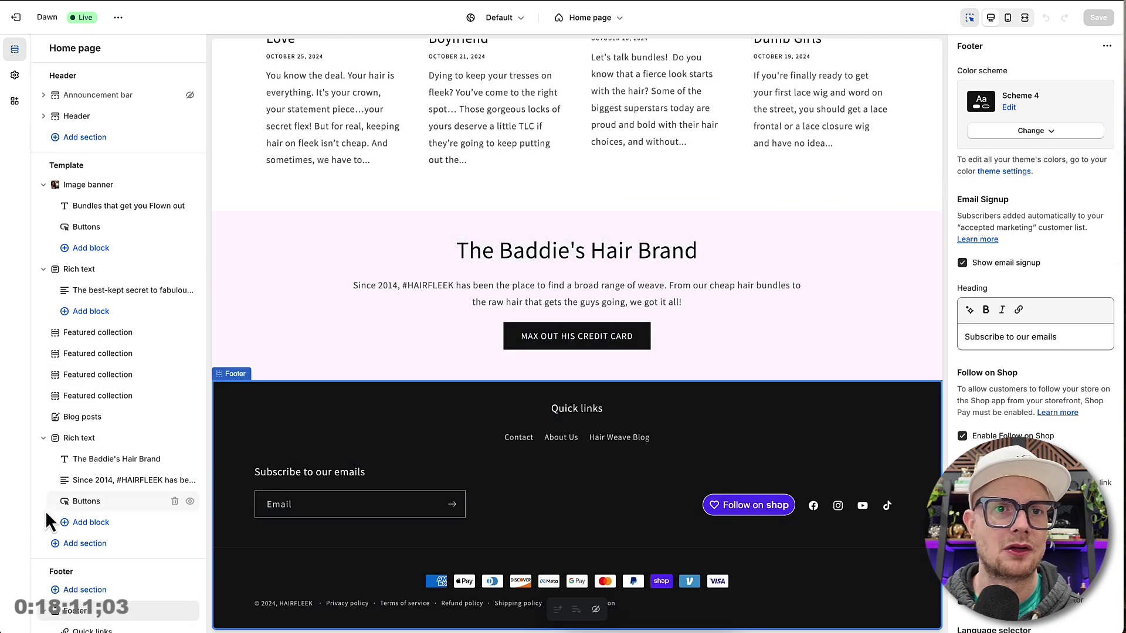
pyautogui.scroll(-1, 79, 516)
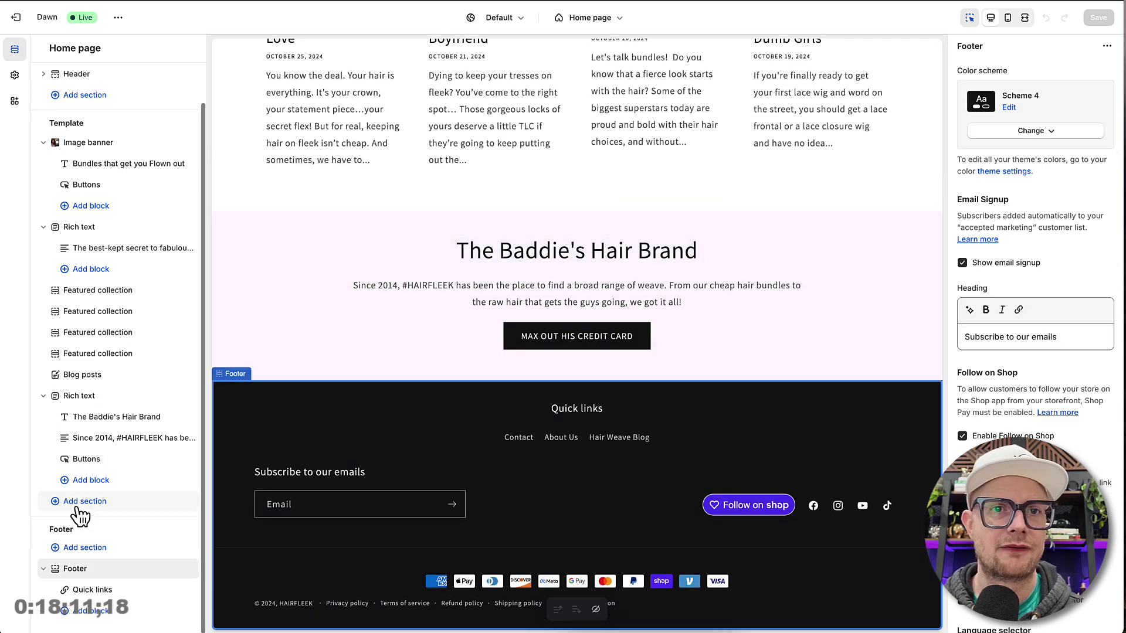
pyautogui.click(88, 612)
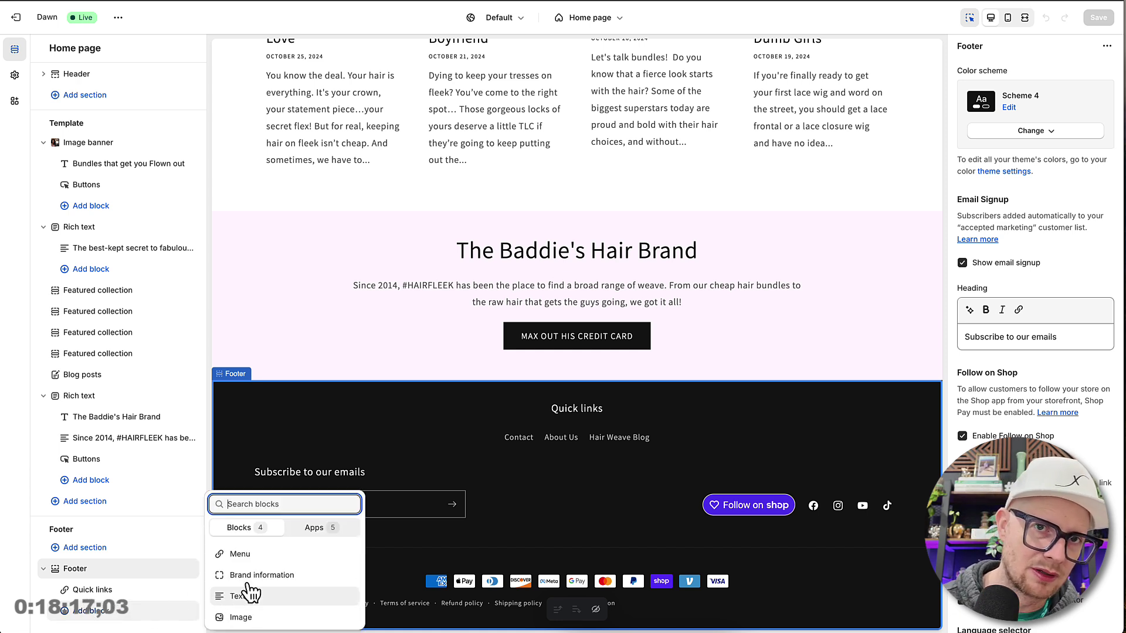
pyautogui.click(232, 556)
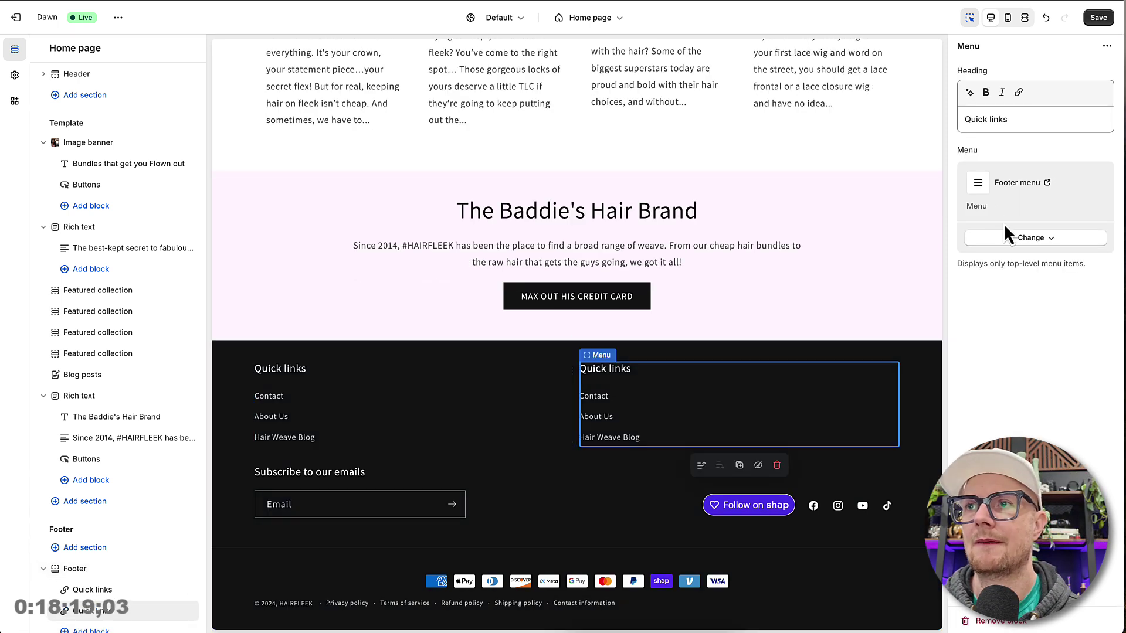
# - Assign the Bundles menu to the new footer block, change its heading to Bundles, and save the theme
pyautogui.click(1010, 237)
pyautogui.click(1014, 263)
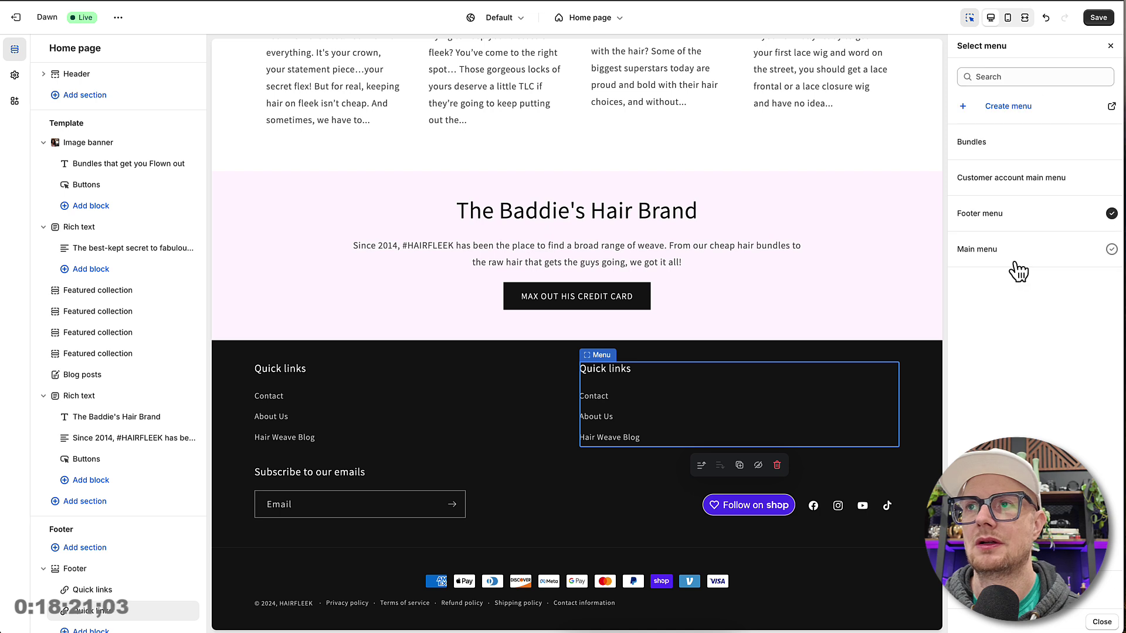
pyautogui.click(987, 146)
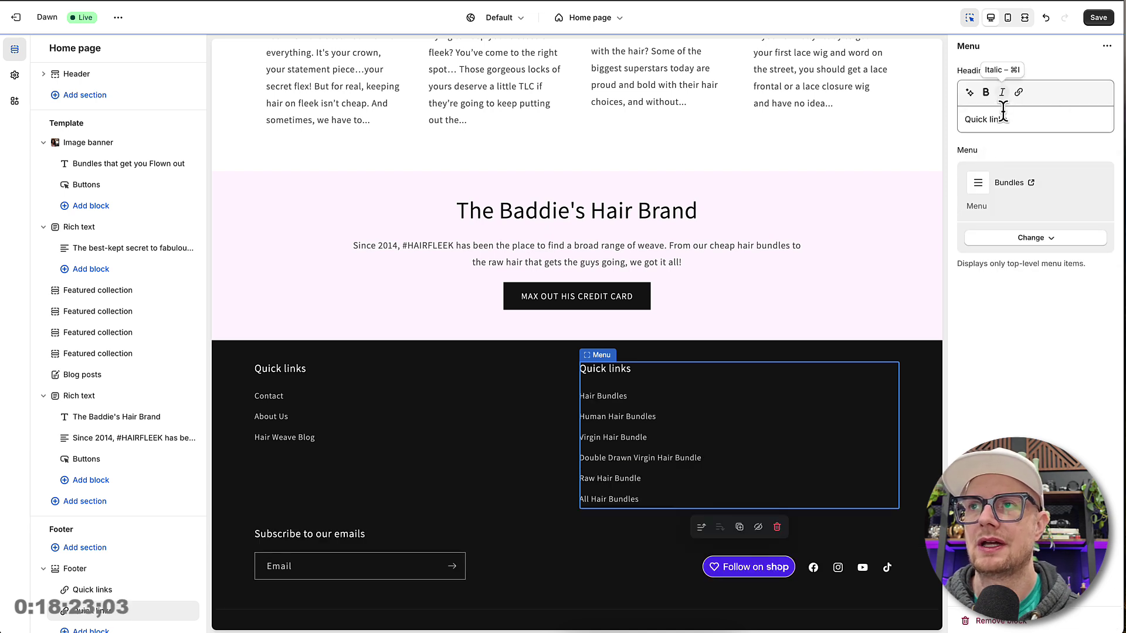
pyautogui.moveTo(1018, 119); pyautogui.dragTo(965, 121)
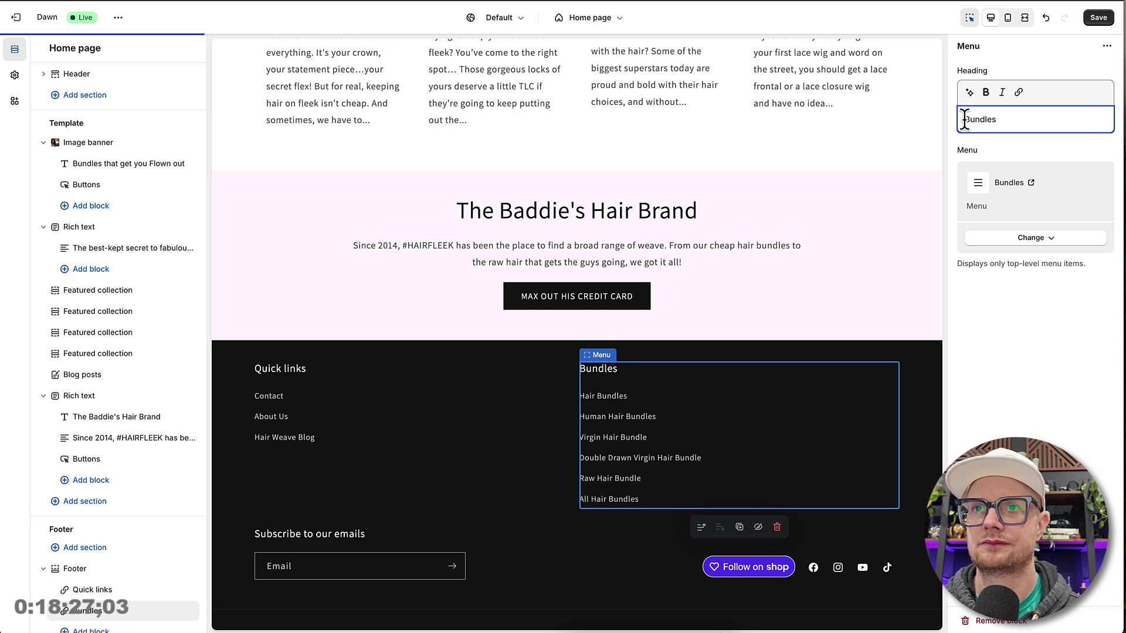
pyautogui.click(1098, 17)
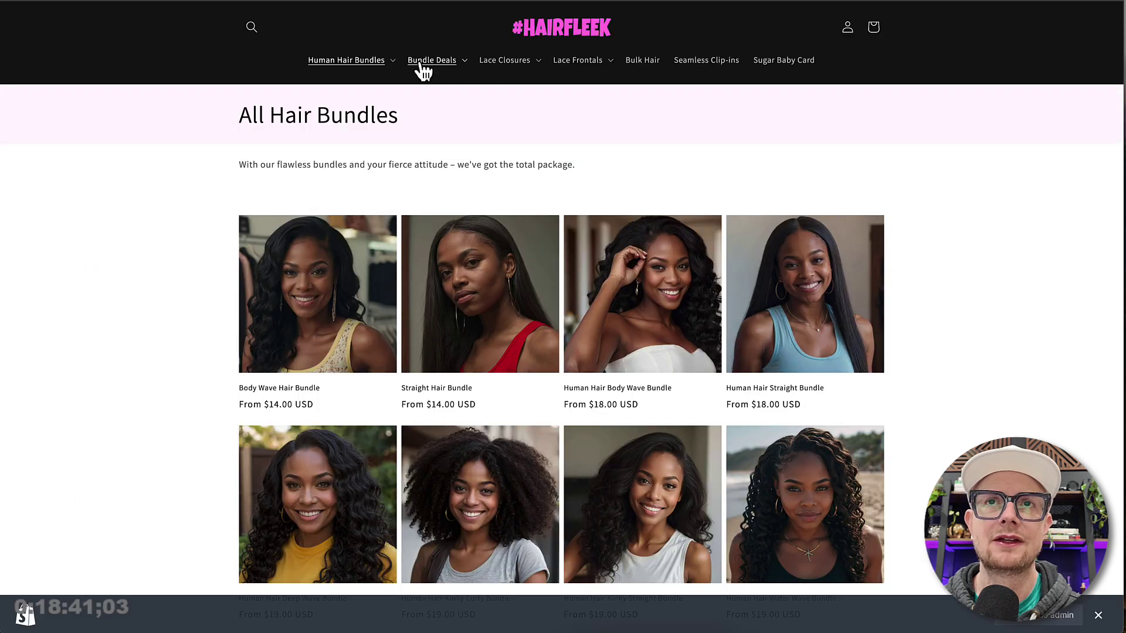
# - Review the storefront's Bundle Deals and Human Hair Bundles navigation, and check the footer's Bundles links on the Virgin Hair Bundle Deals page
pyautogui.click(423, 67)
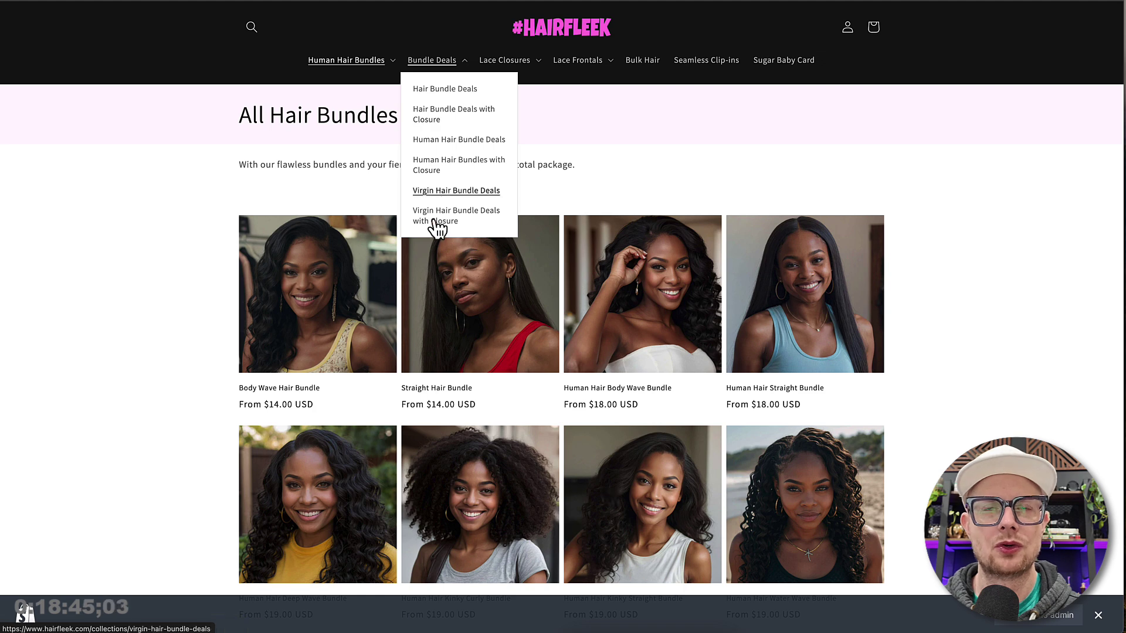
pyautogui.click(340, 65)
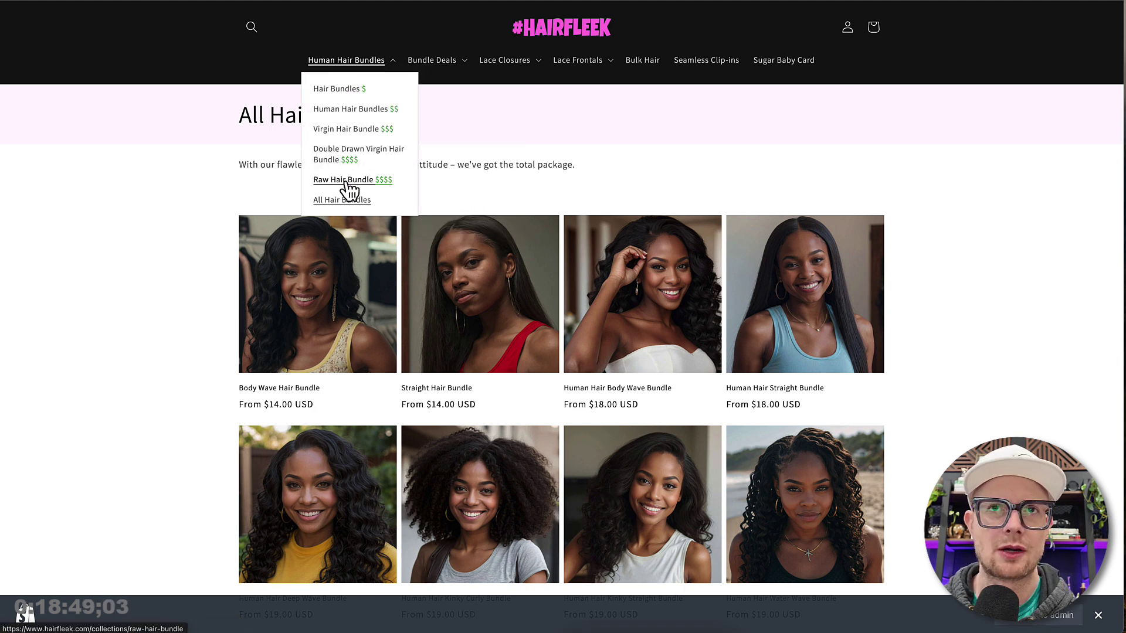
pyautogui.click(443, 63)
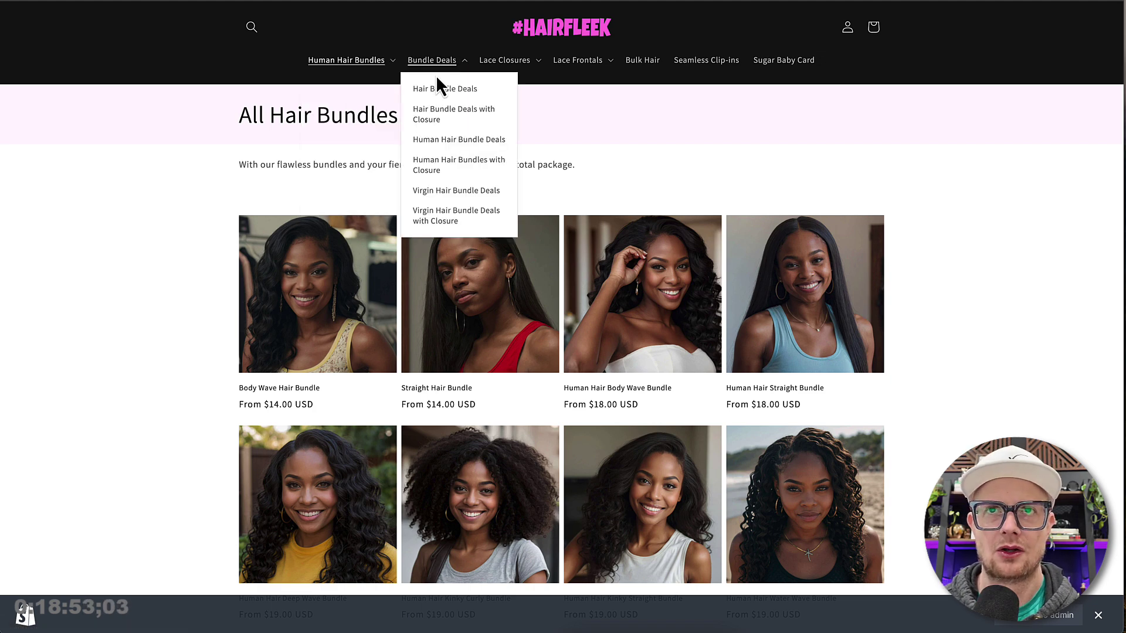
pyautogui.click(378, 63)
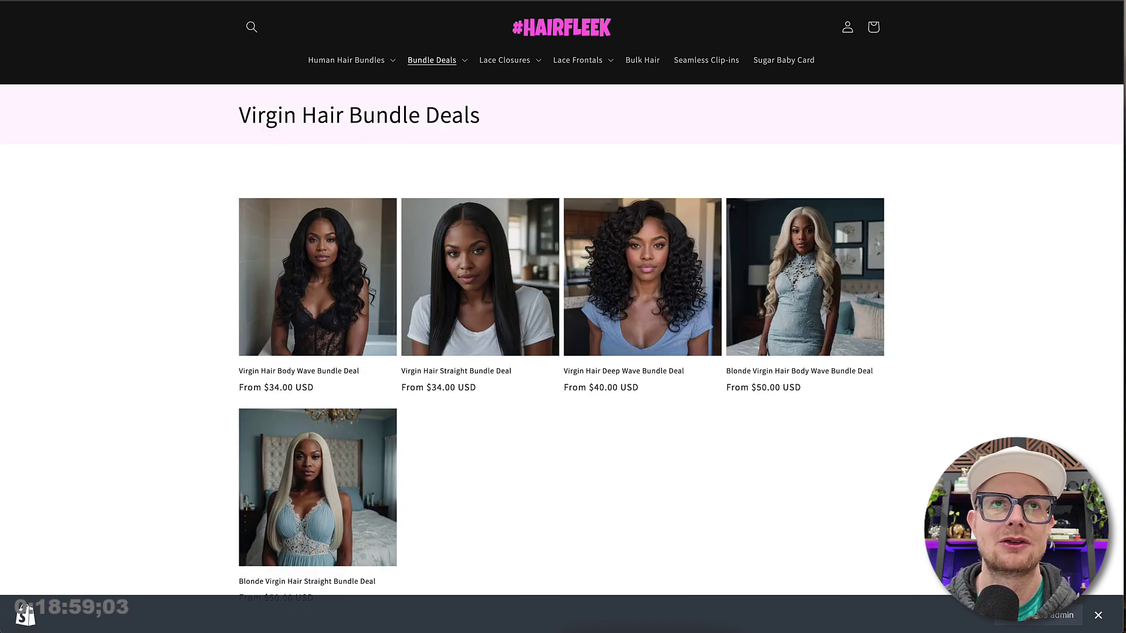
pyautogui.scroll(-15, 535, 154)
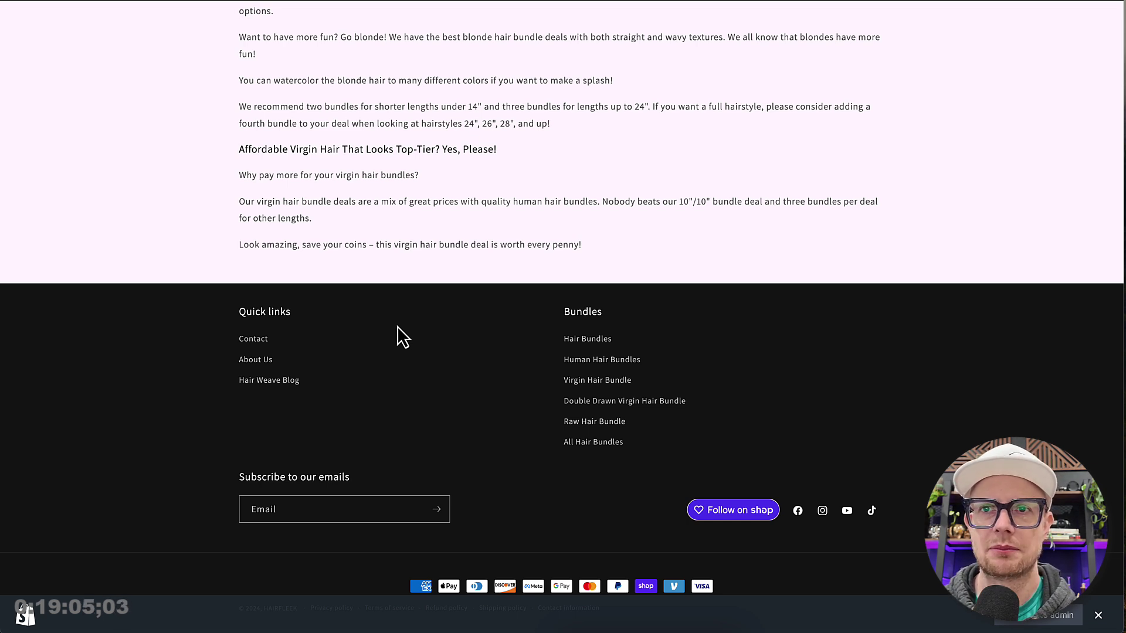
pyautogui.click(641, 408)
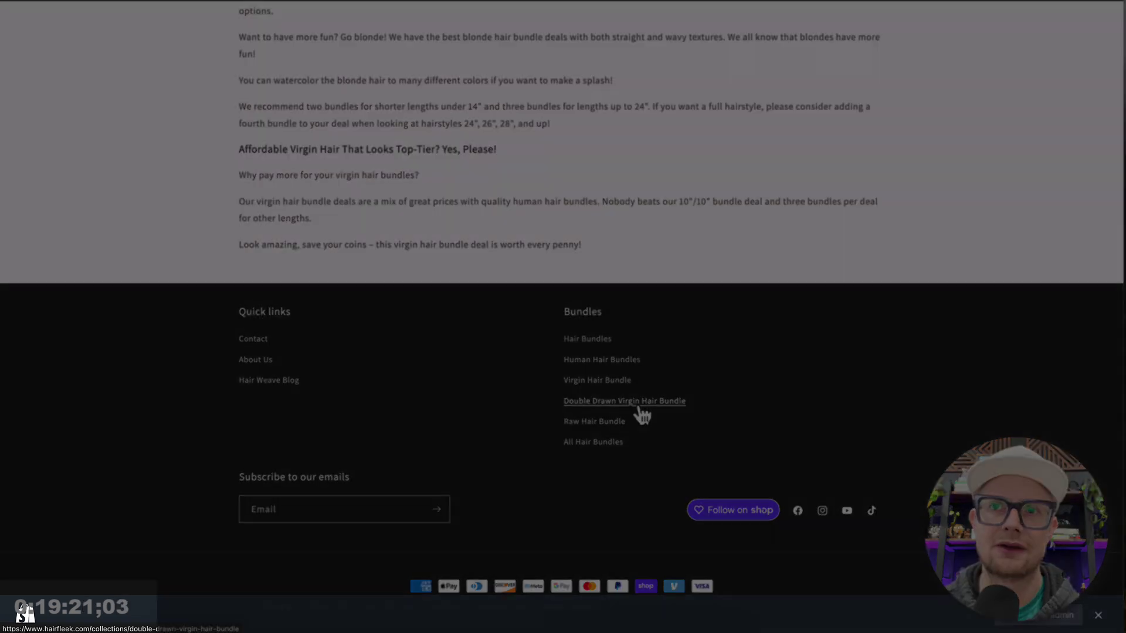